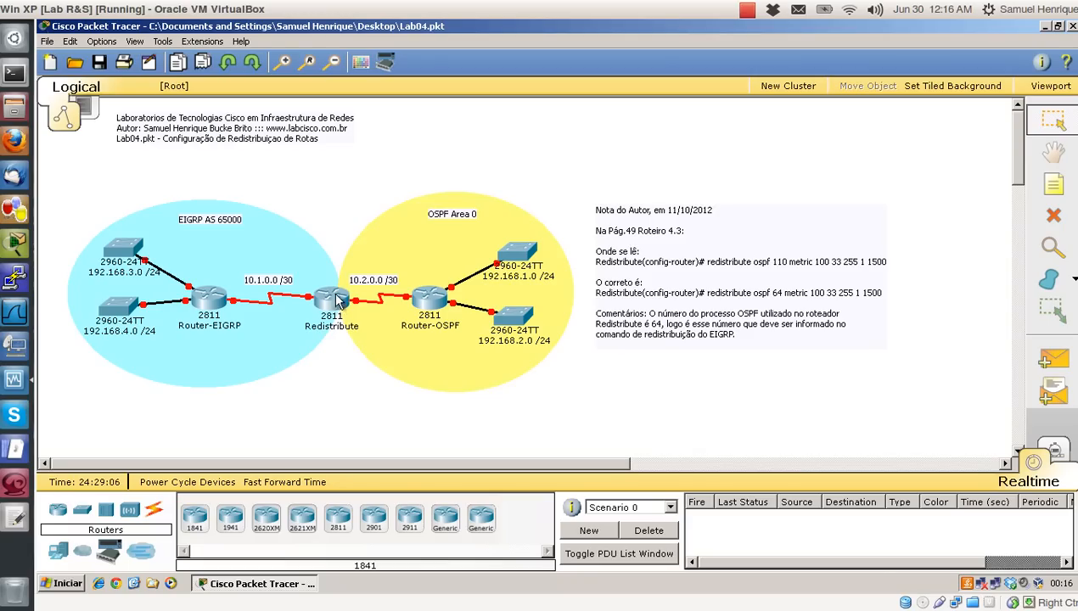
Step: Open the command-line console of Router-EIGRP in an enlarged, repositioned window and bring up its prompt
mouse_move(429, 303)
mouse_move(517, 266)
mouse_move(427, 299)
mouse_move(202, 307)
mouse_move(329, 305)
mouse_move(331, 299)
mouse_move(326, 314)
mouse_move(205, 302)
mouse_move(191, 294)
left_click(212, 299)
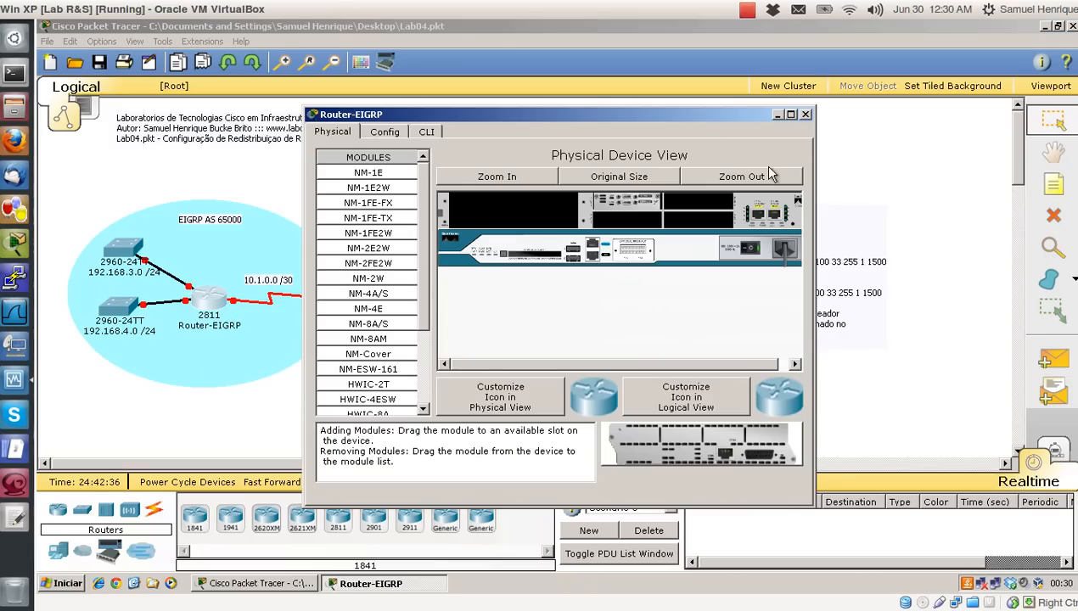
left_click_drag(806, 506, 1048, 567)
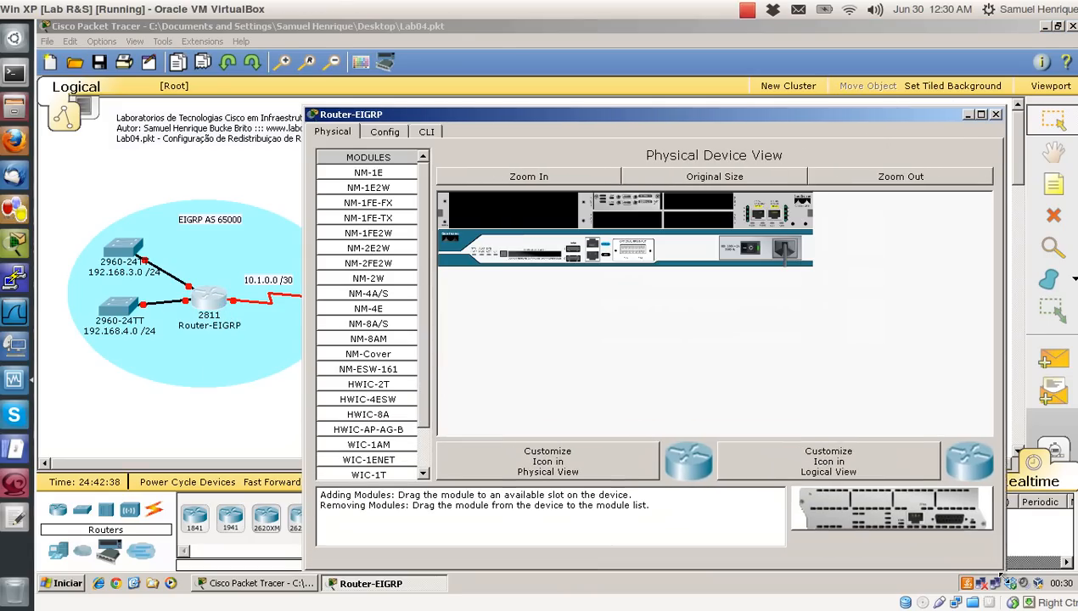
left_click_drag(688, 116, 708, 99)
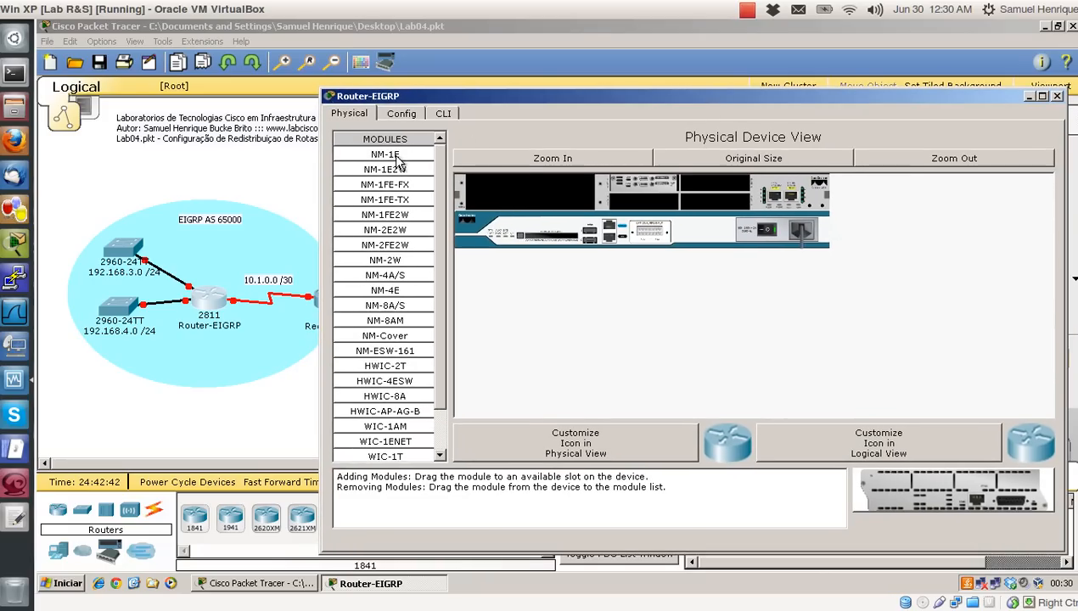
left_click(443, 115)
key("Return")
key("Return")
key("Return")
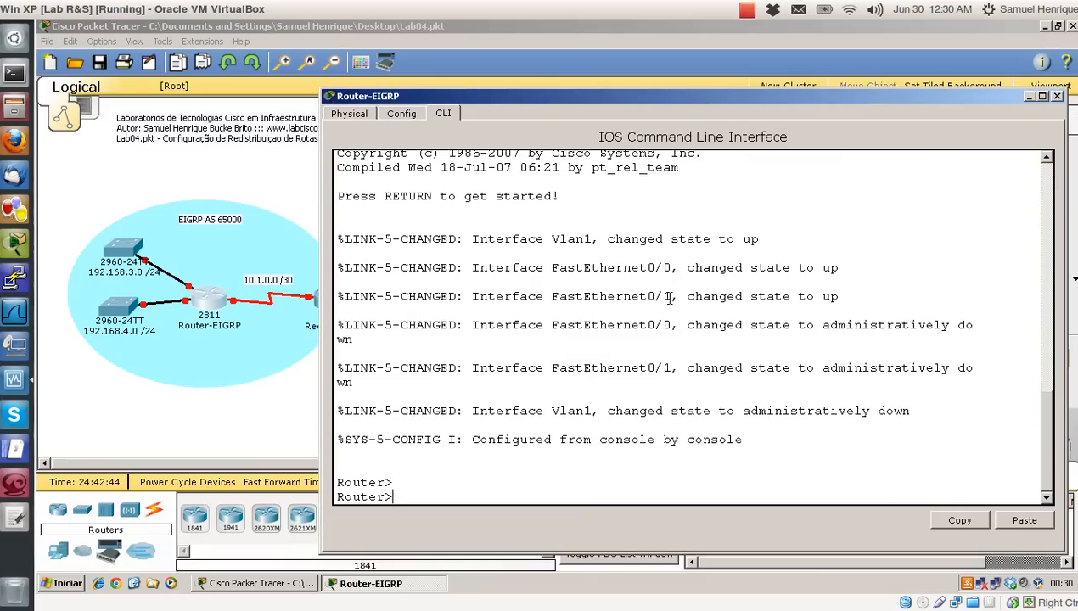
Step: Enter global configuration mode on the router and disable DNS lookup with "no ip domain lookup"
type("en")
key("Return")
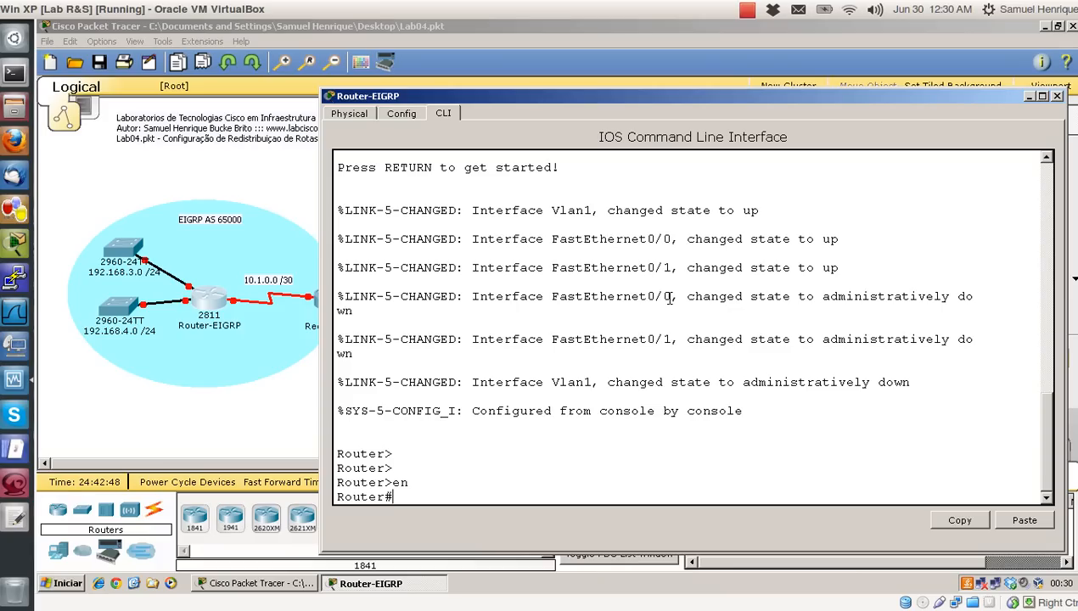
type("conf t")
key("Return")
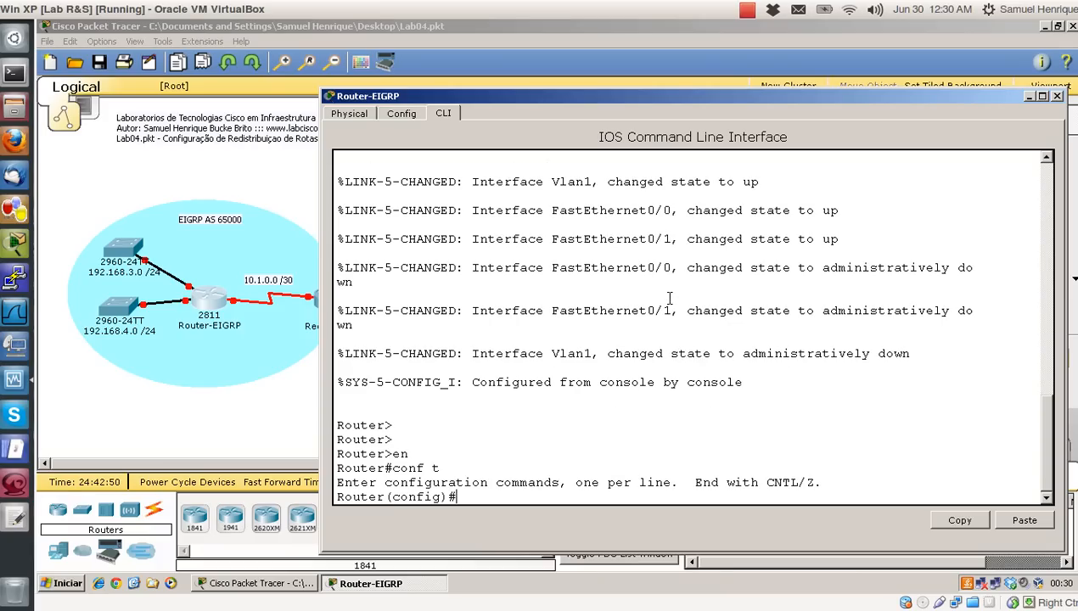
type("no ip domain lookup")
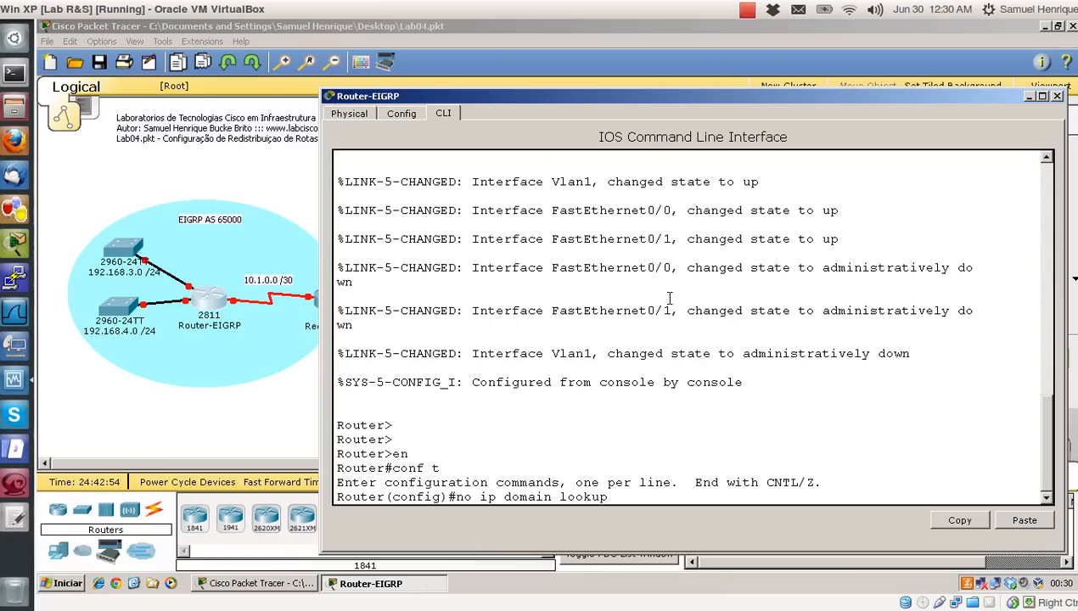
key("Return")
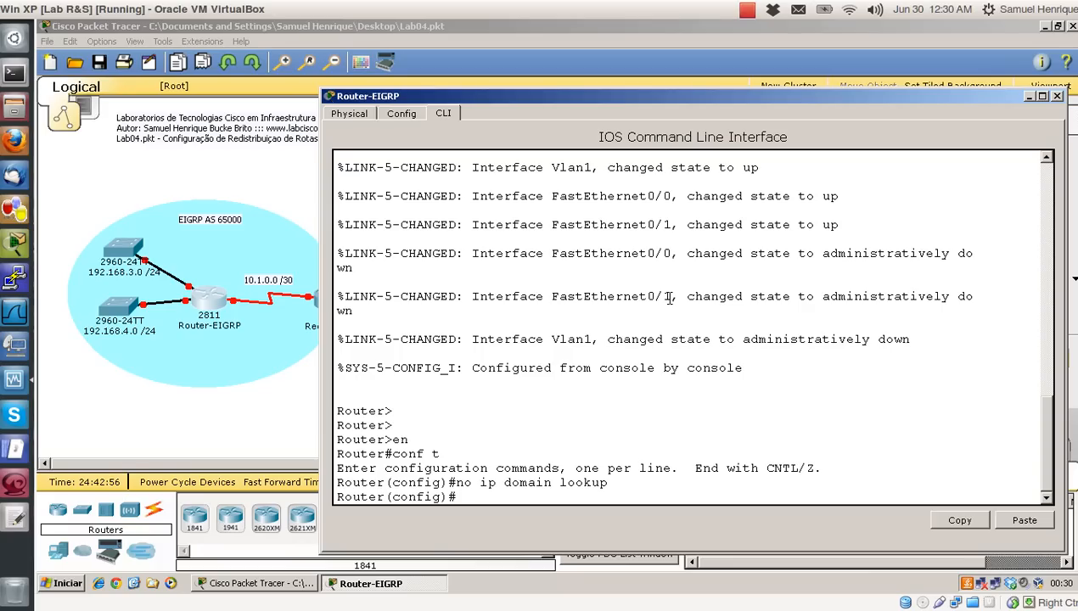
Step: Set the router's hostname to Router-EIGRP
type("hostname Router-E")
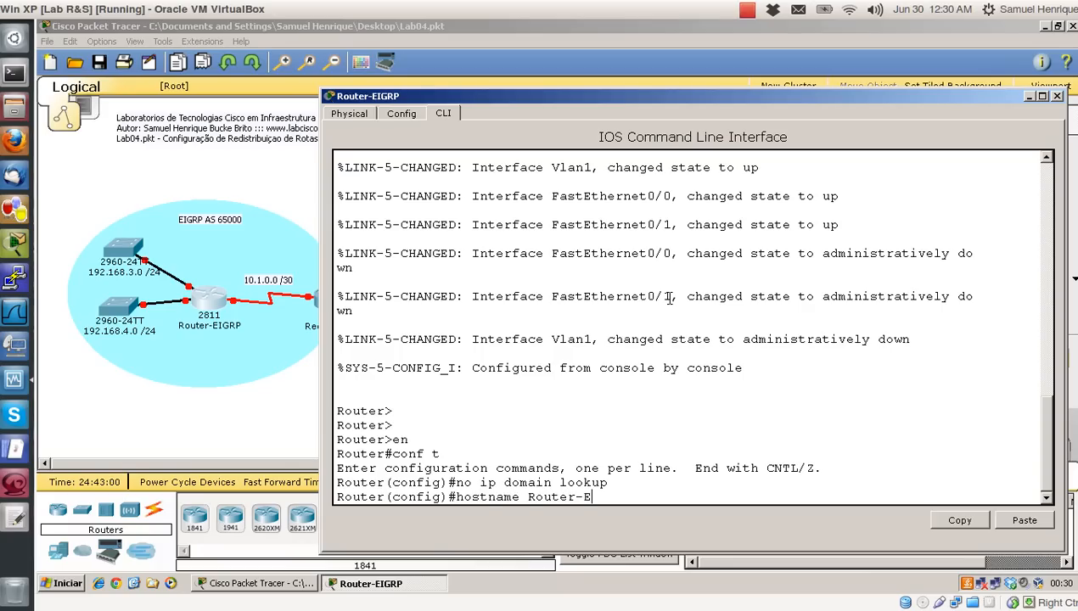
type("IGRP")
key("Return")
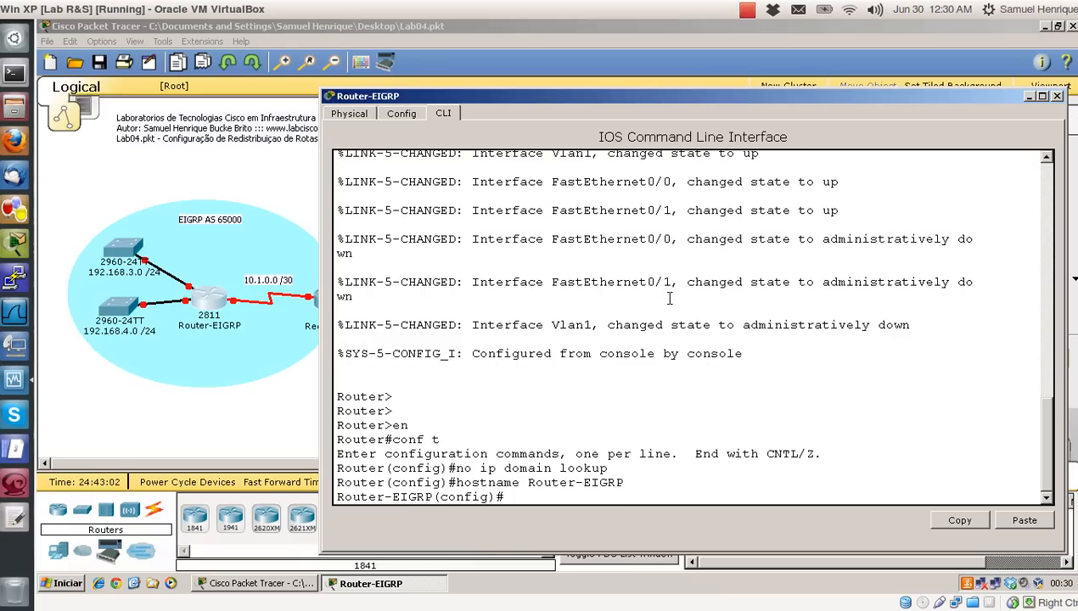
key("Return")
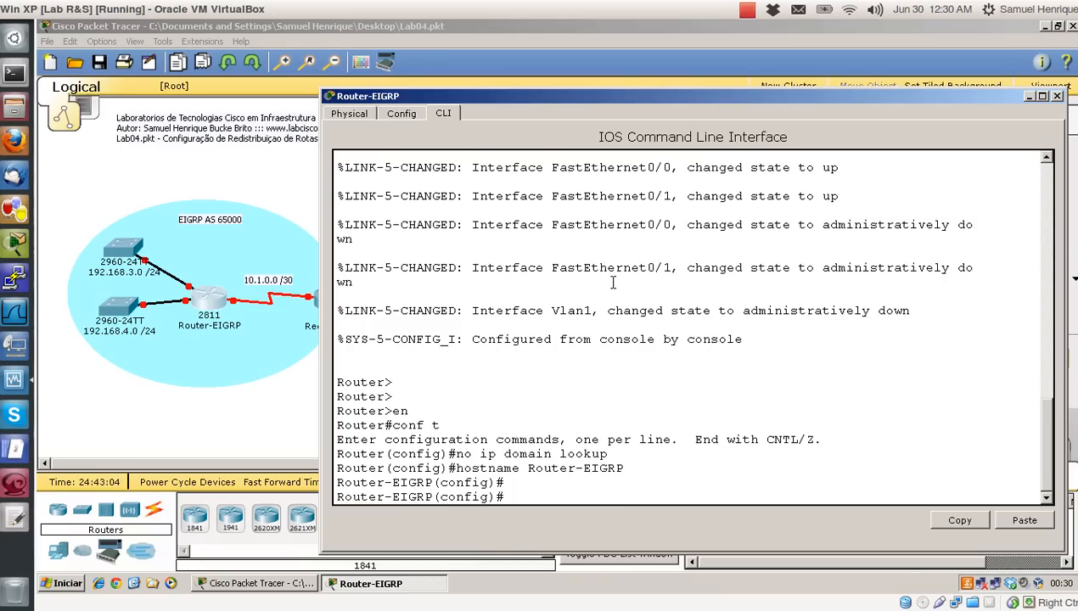
Step: Configure interface f0/0 with IP address 192.168.3.254 and mask 255.255.255.0, and enable it with "no shut"
type("int f0/0")
key("Return")
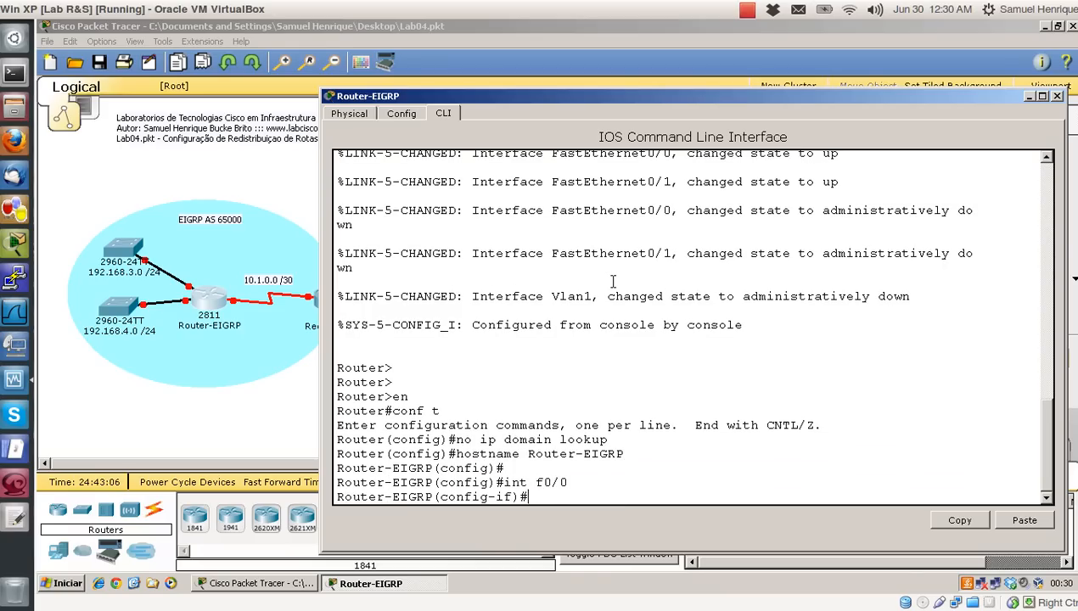
type("ip address")
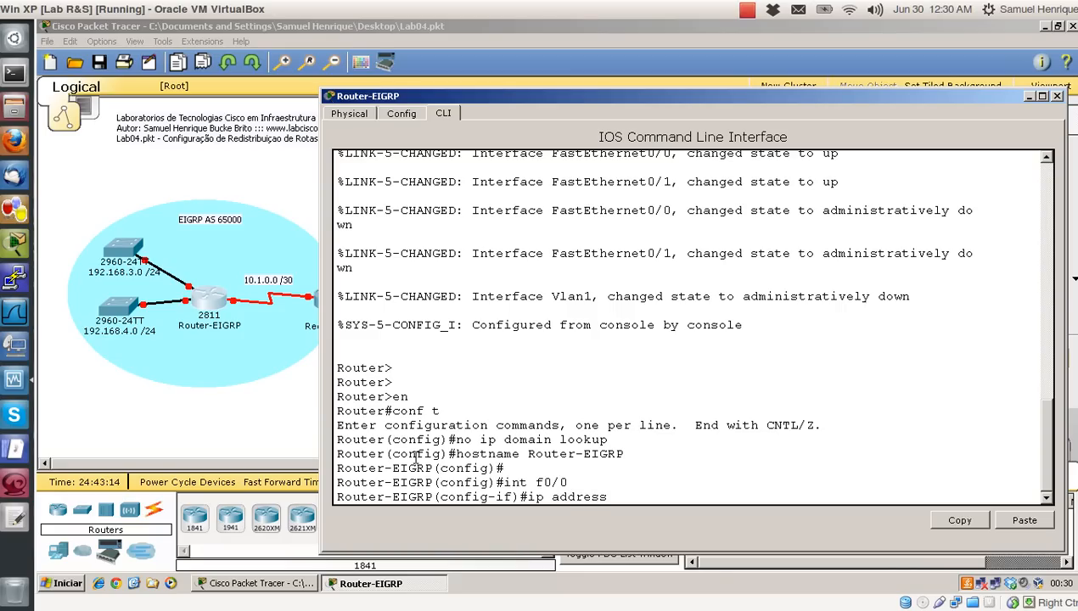
type(" 192.168.3.254")
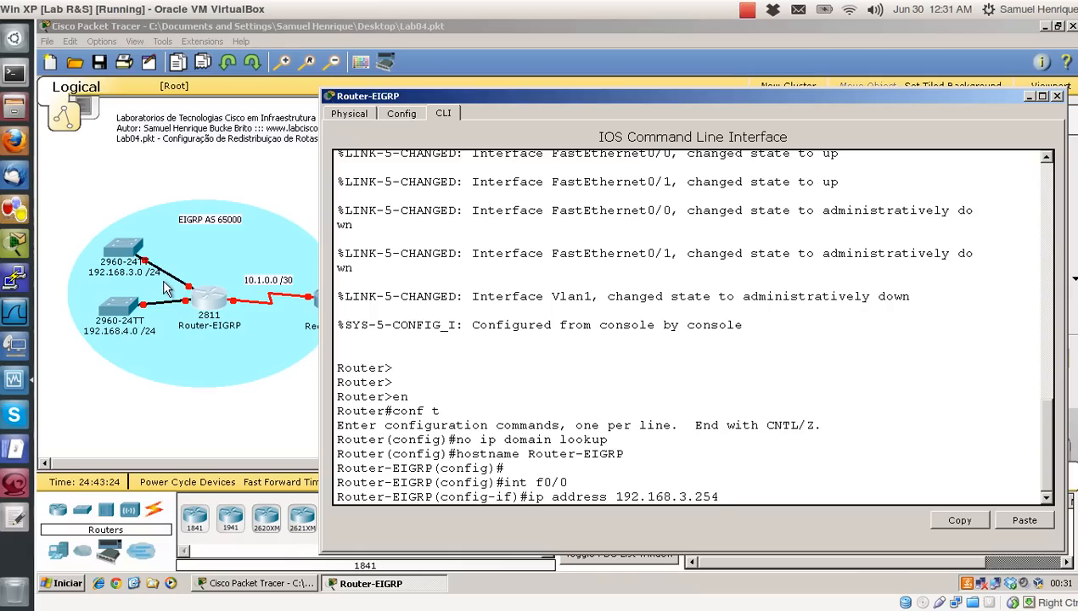
type(" 255.255.255.0")
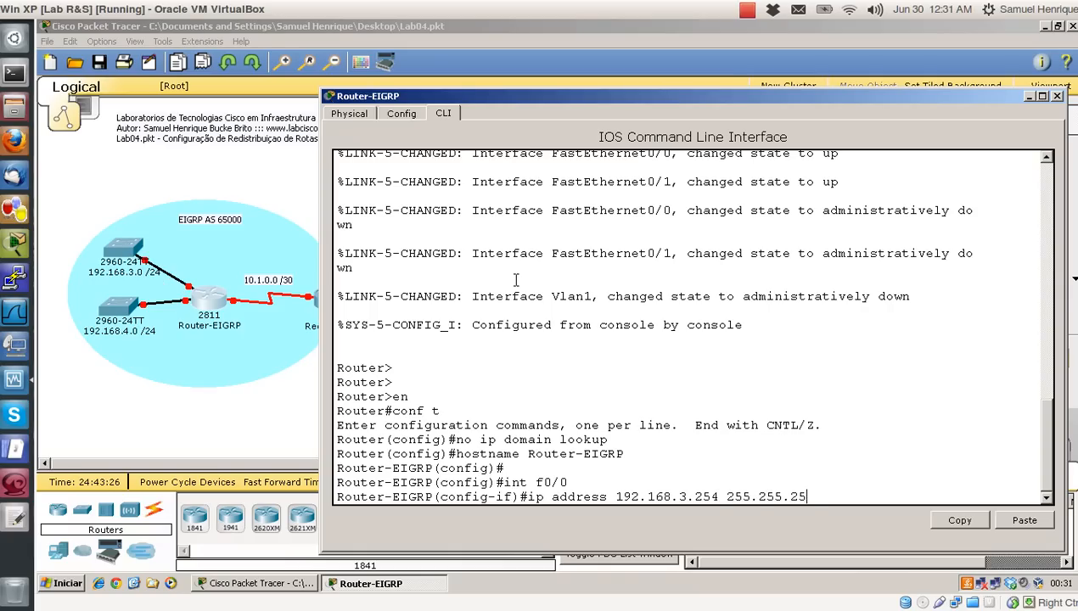
key("Return")
type("no shut")
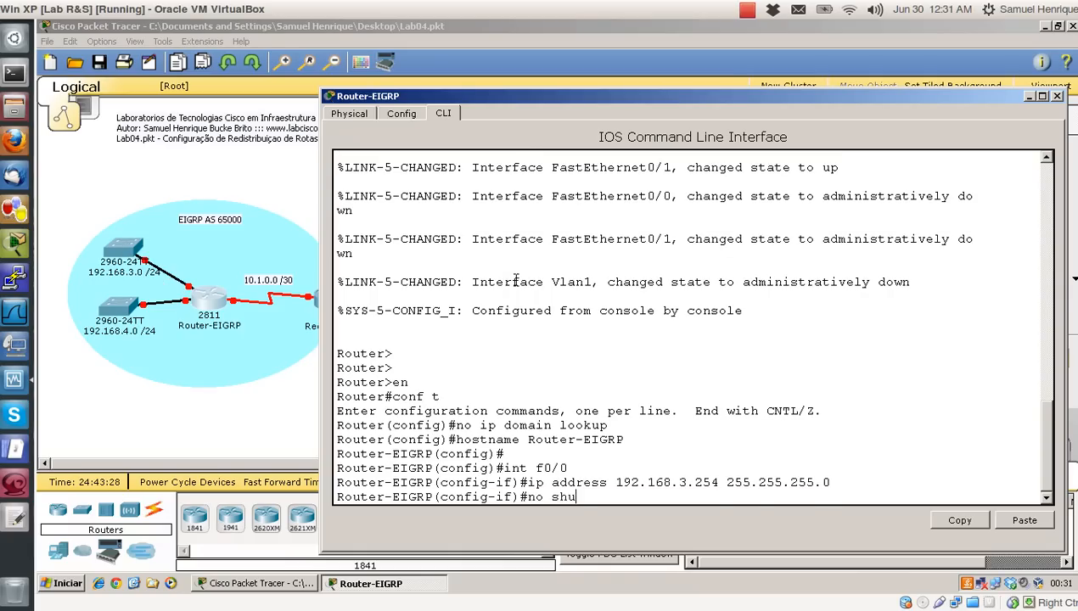
key("Return")
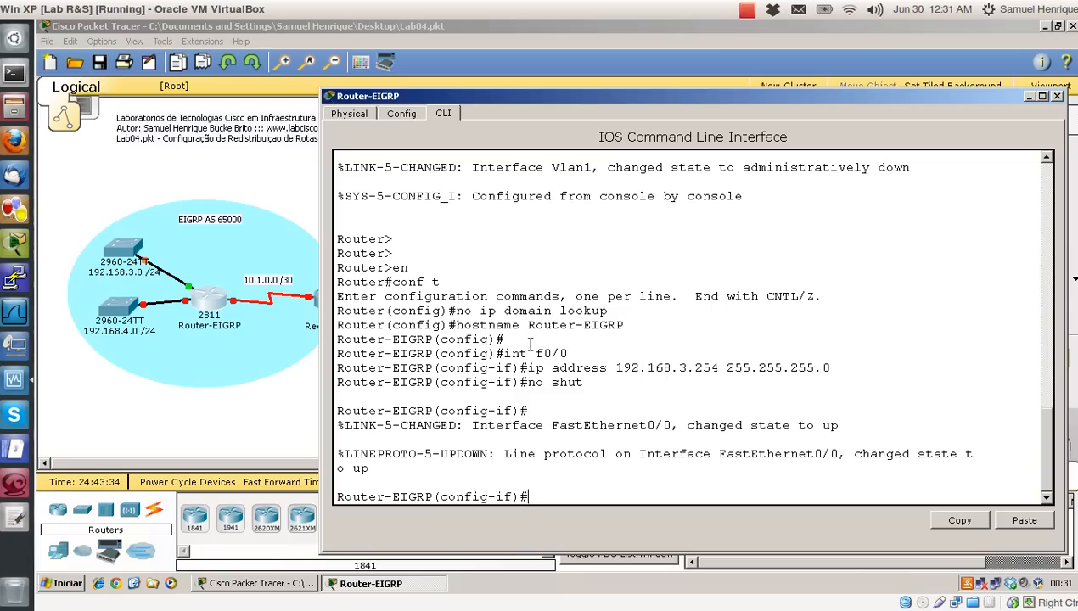
Step: Configure interface f0/1 with IP address 192.168.4.254 and mask 255.255.255.0, and enable it with "no shut"
type("int f0/1")
key("Return")
type("ip add")
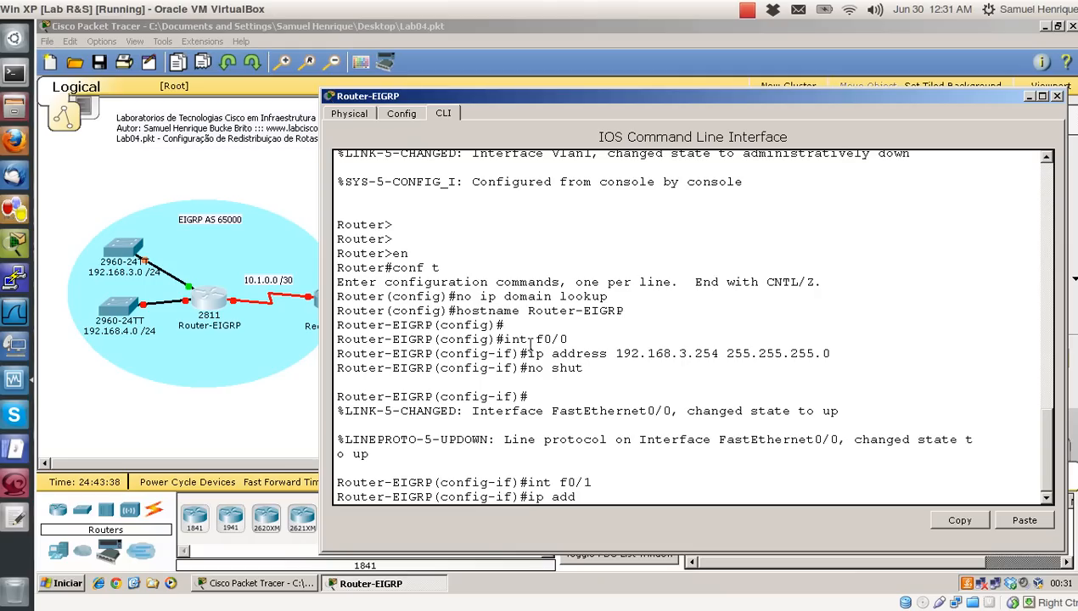
type("ress 192.168.")
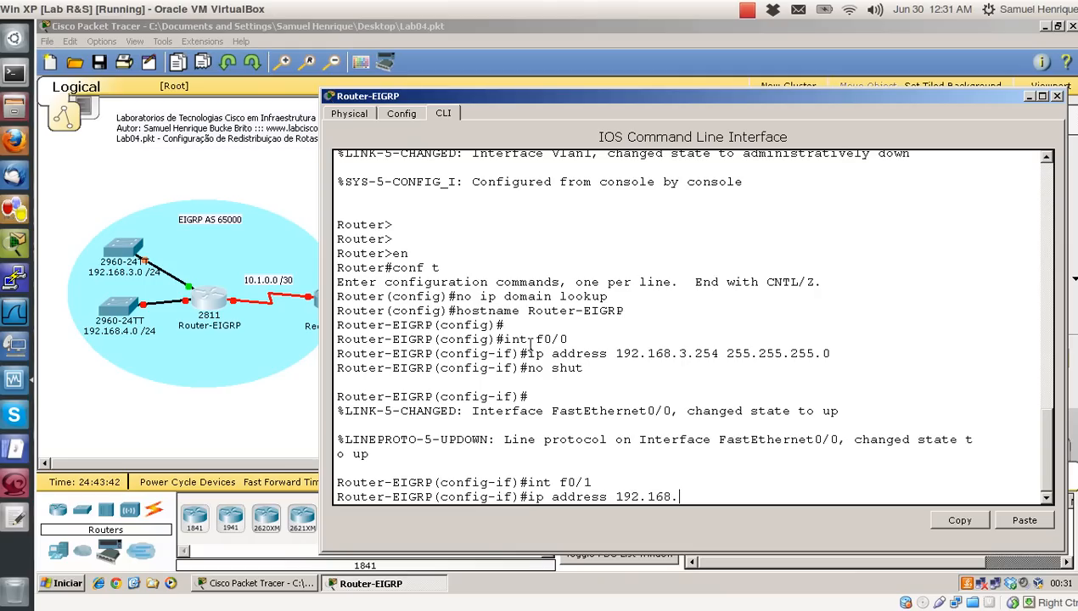
type("4.254 255.255")
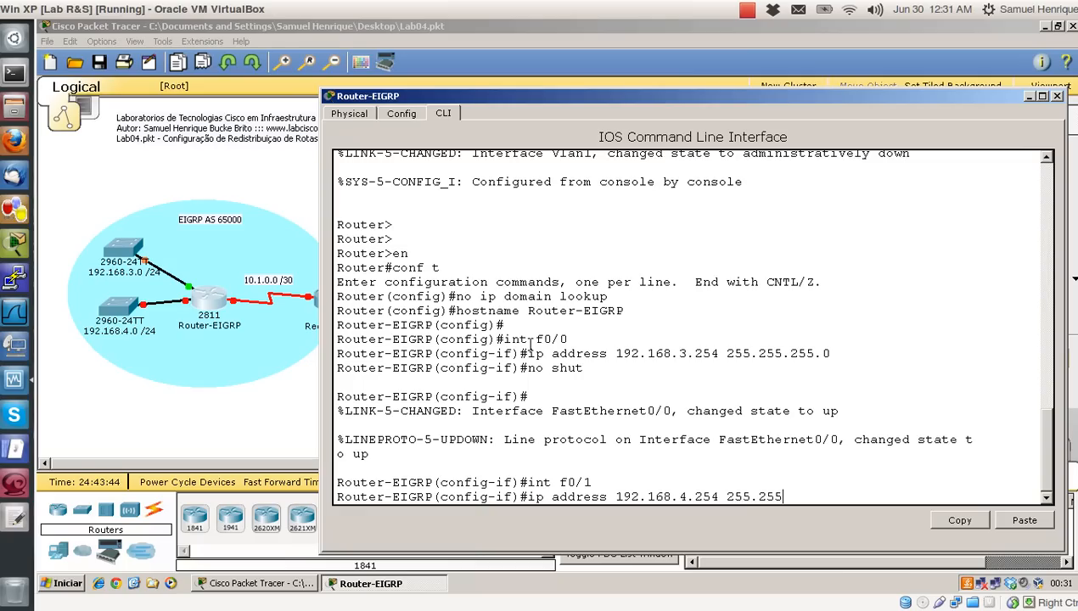
type(".255.0")
key("Return")
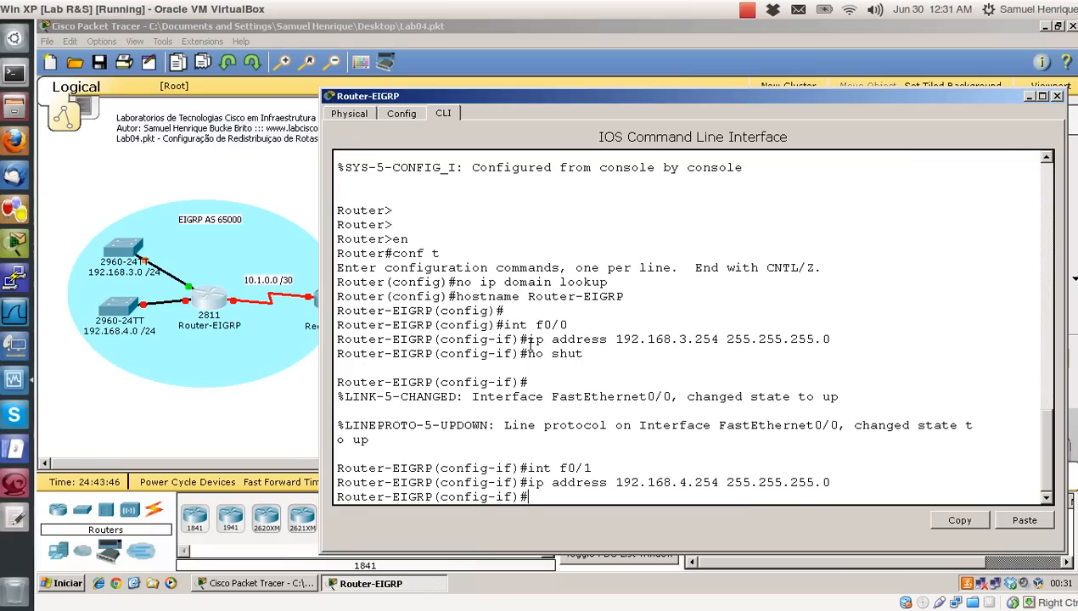
type("no shut")
key("Return")
key("Return")
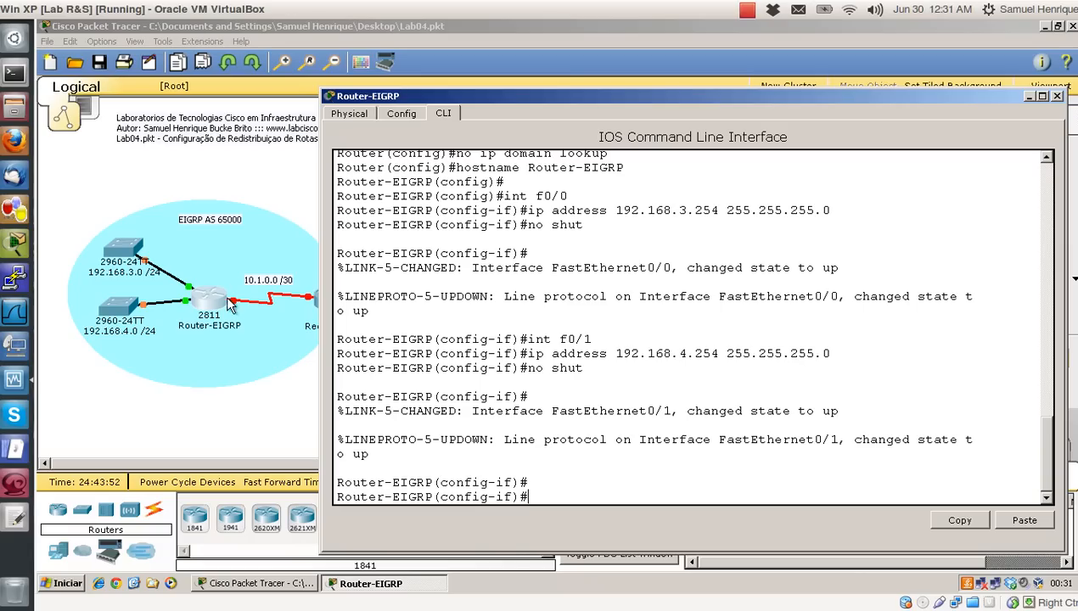
Step: Check the serial port in the topology, then configure s0/3/0 with IP address 10.1.0.2 and mask 255.255.255.252 and enable it
left_click(226, 425)
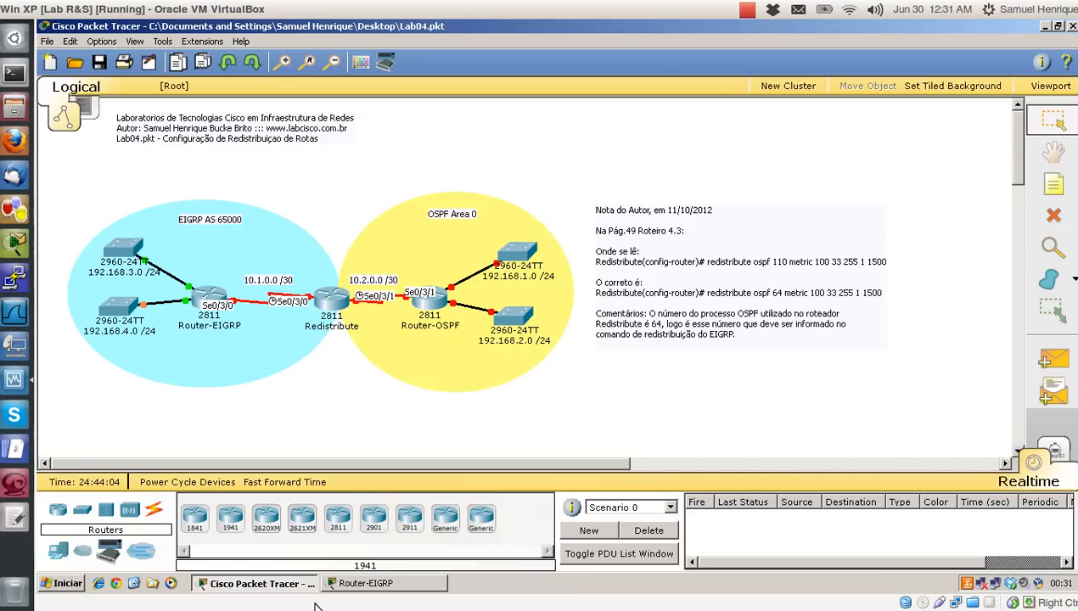
left_click(350, 589)
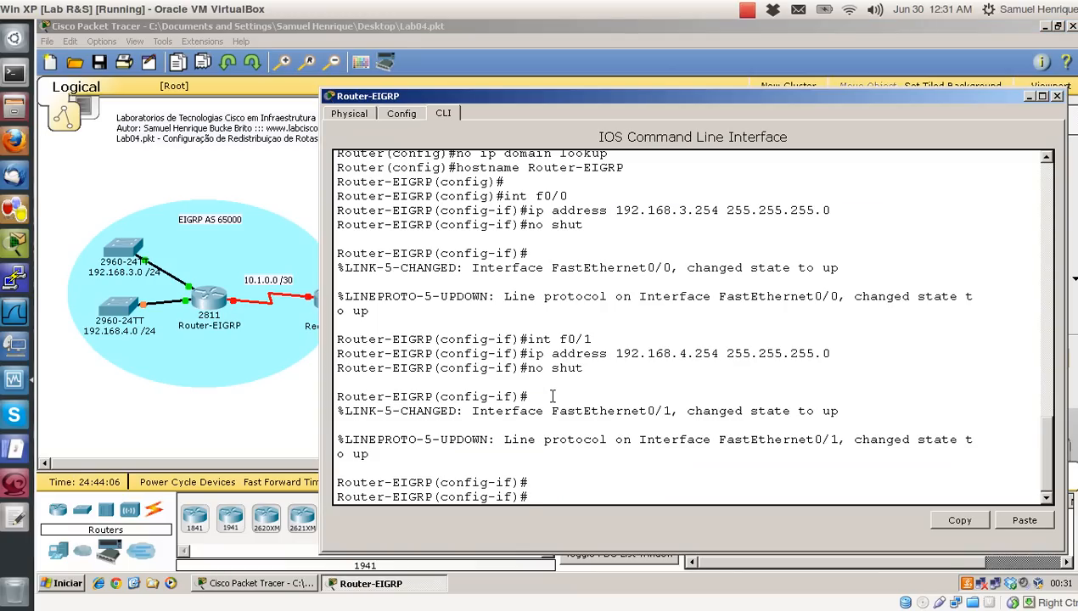
type("int s0/3/0")
key("Return")
type("ip address ")
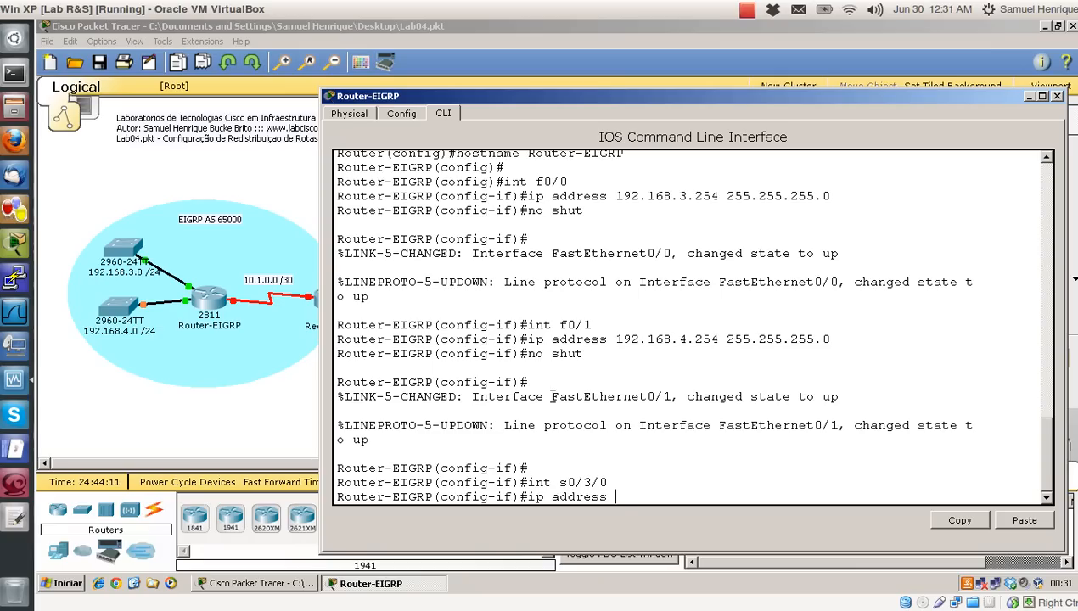
type("10.1.0.2 255.255")
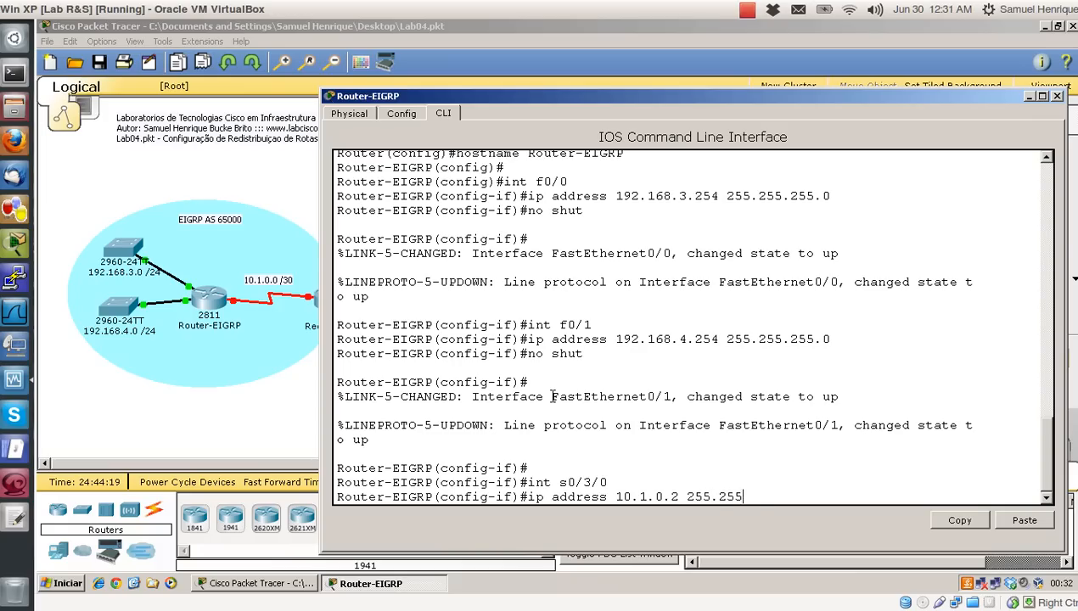
type(".255.252")
key("Return")
type("no ")
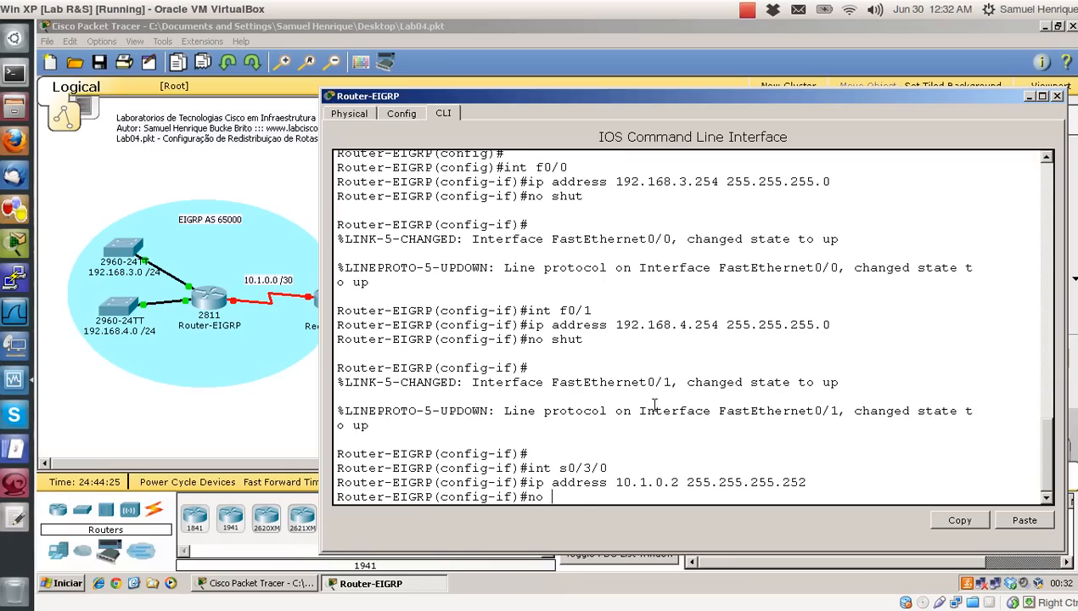
type("shut")
key("Return")
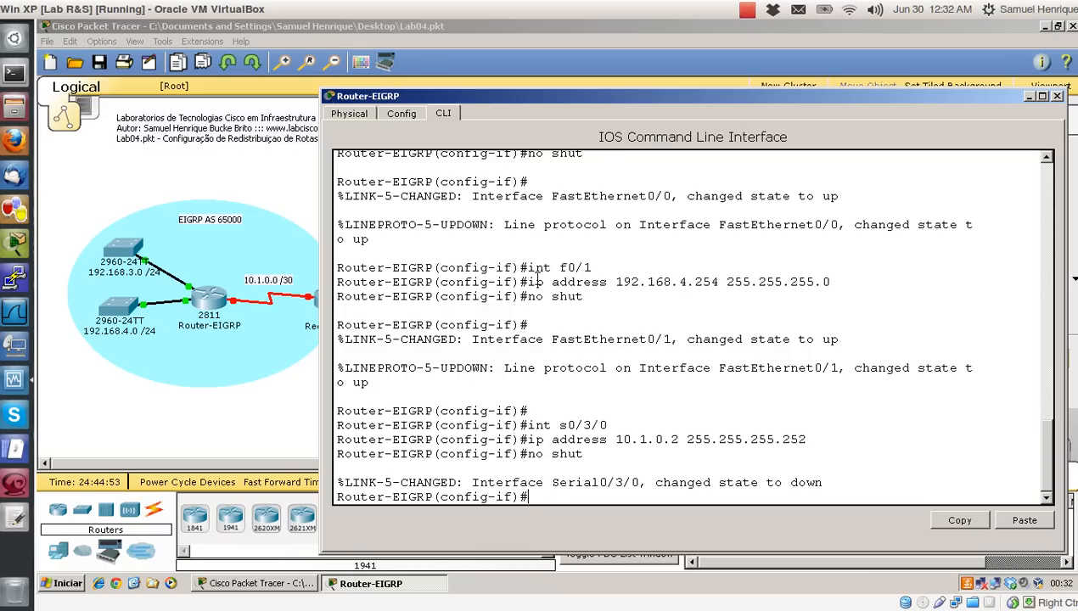
Step: Display the interface status summary from configuration mode with "do show ip int brief"
key("Return")
key("Return")
key("Return")
type("do s")
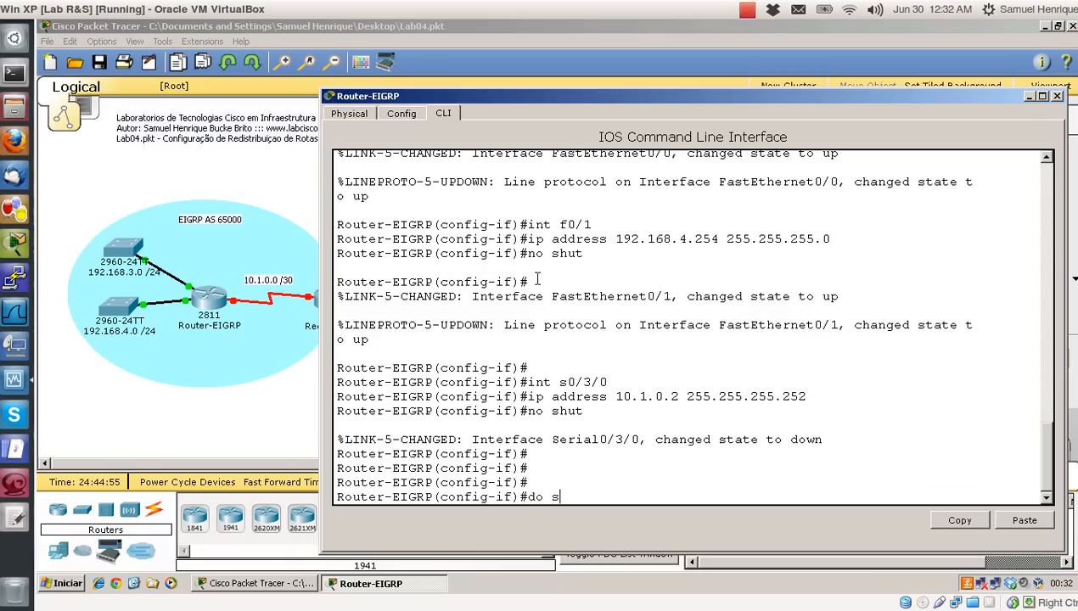
type("how ip int brief")
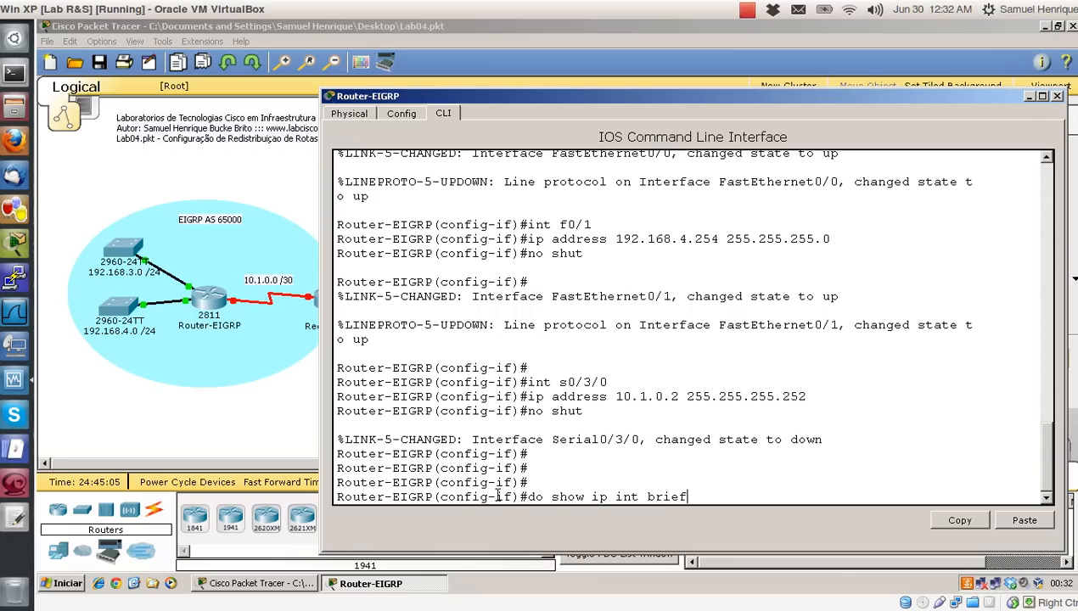
key("Return")
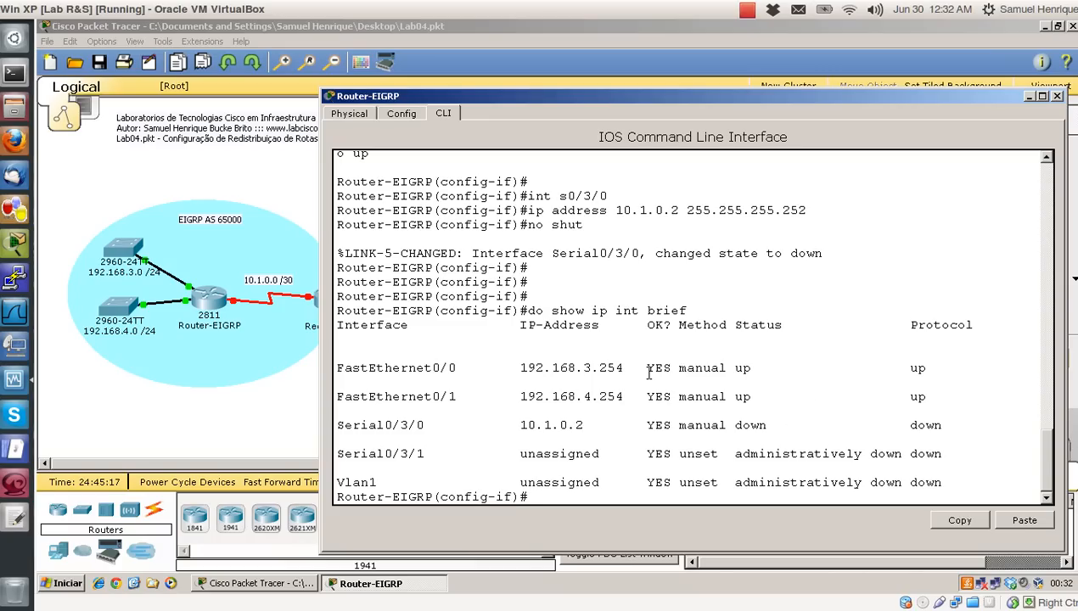
key("Return")
key("Return")
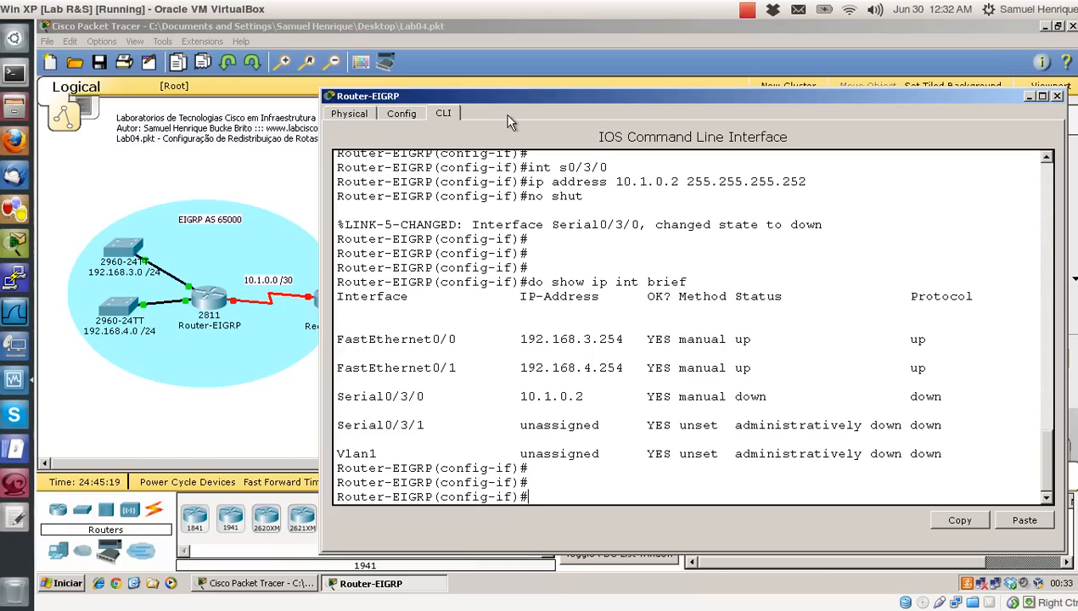
Step: Exit interface configuration on Router-EIGRP and start the EIGRP process for AS 65000 with "router eigrp 65000"
left_click_drag(490, 95, 510, 97)
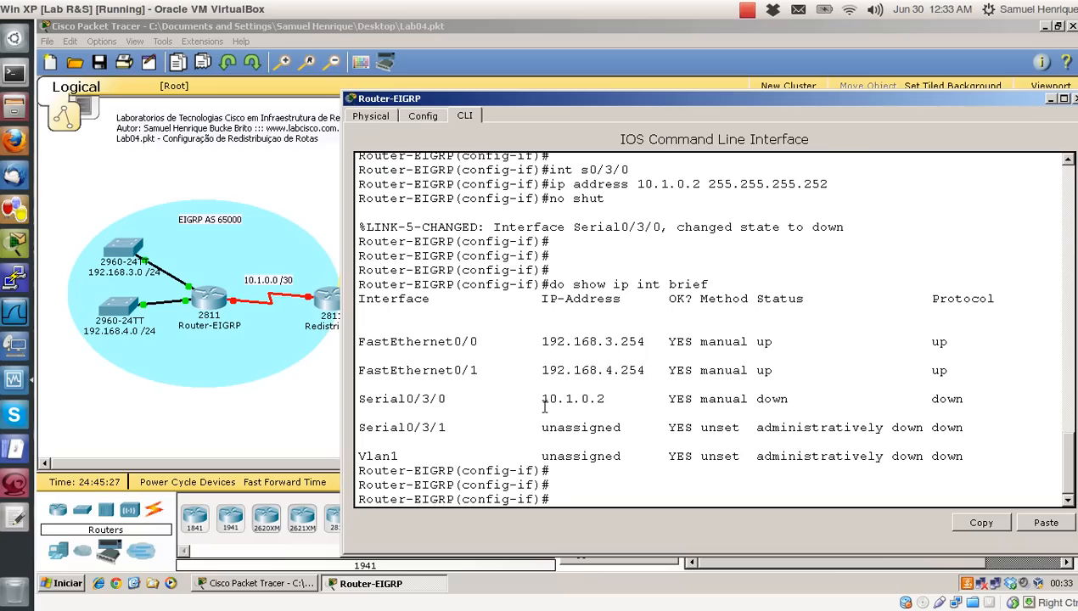
type("exit")
key("Return")
key("Return")
key("Return")
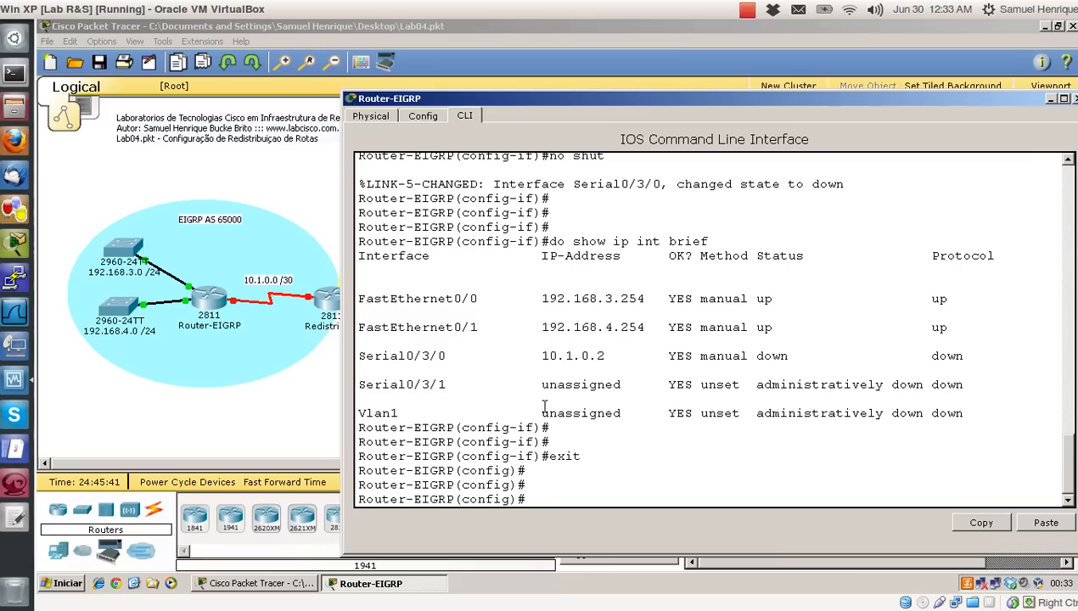
type("router eigrp 65000")
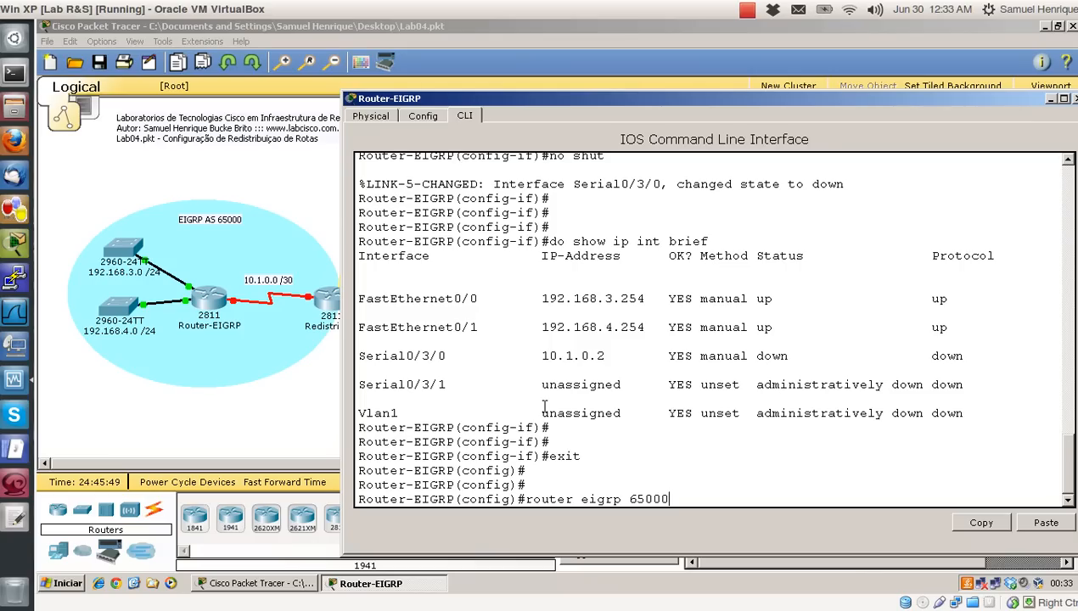
key("Return")
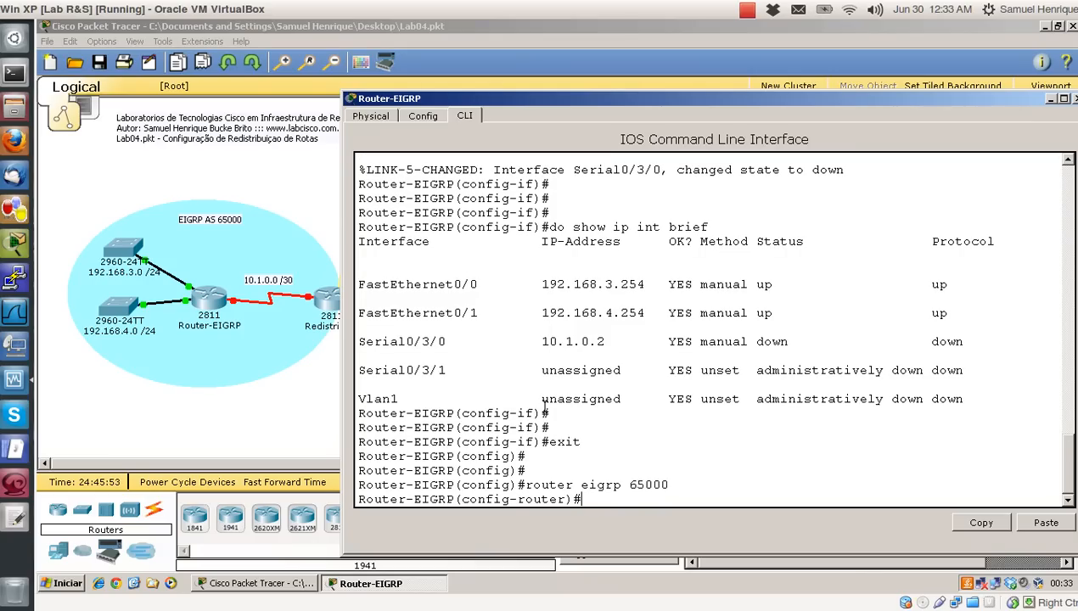
Step: Advertise networks 192.168.3.0 and 192.168.4.0 in EIGRP, each with wildcard mask 0.0.0.255
type("network 192.")
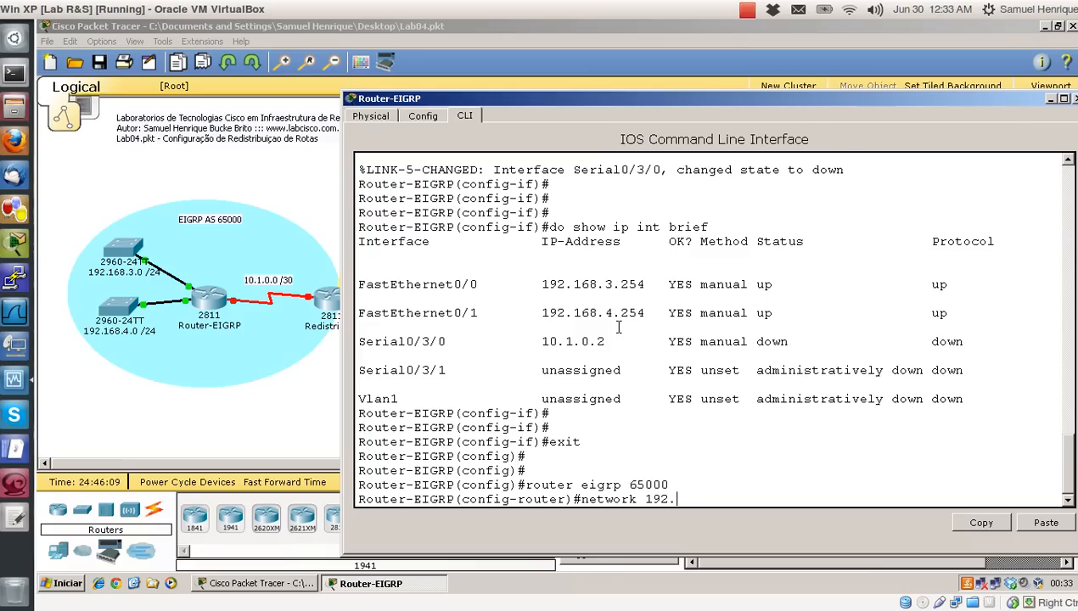
type("168.3.0")
type("0.0.0.255")
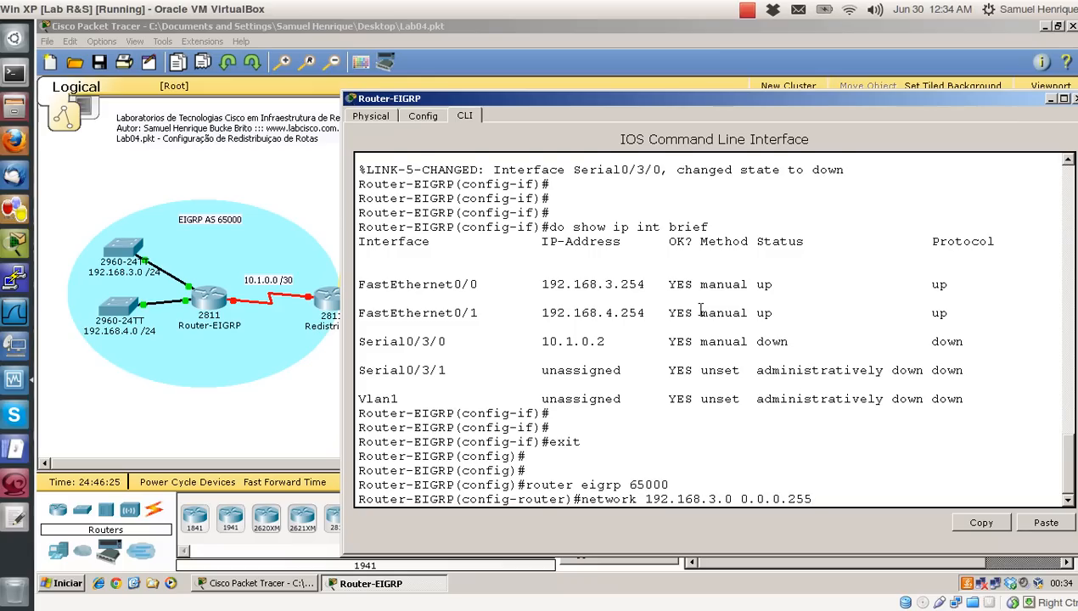
key("Return")
type("n")
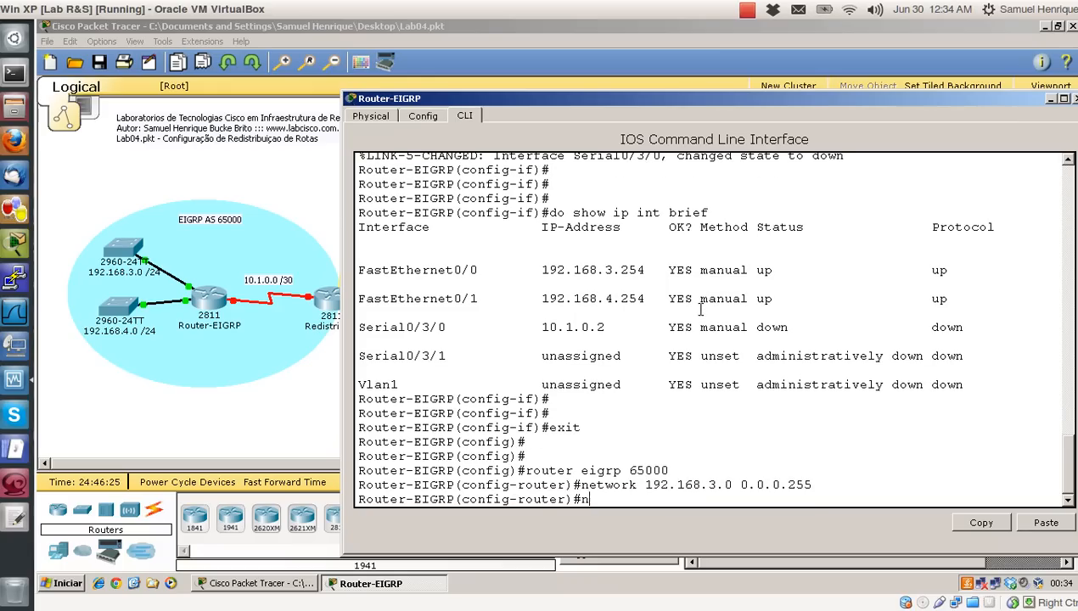
type("etwork 192.168.")
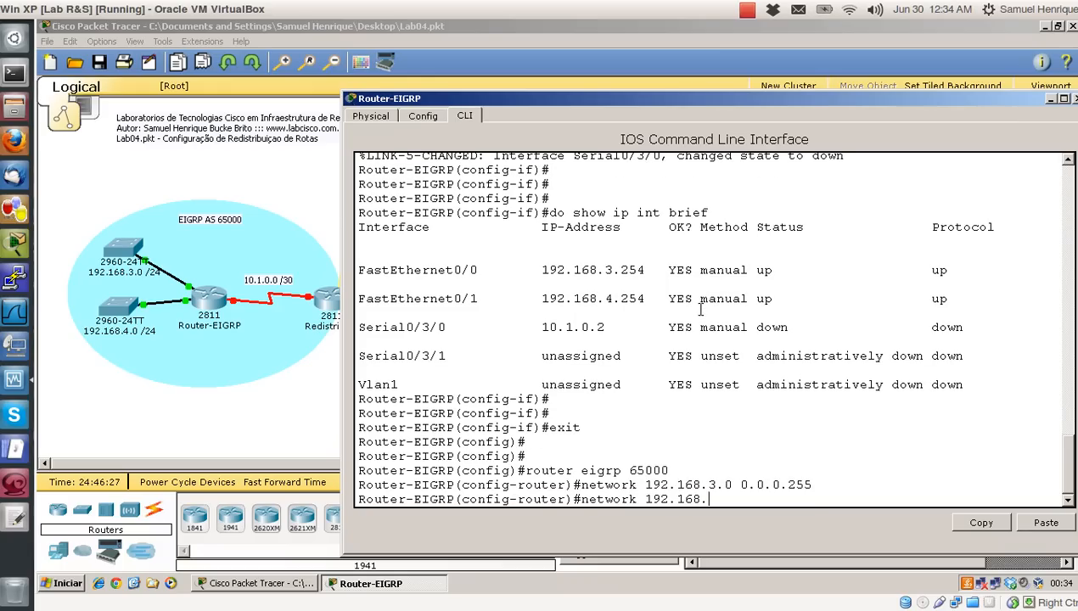
type("4.0 0.0.0.255")
key("Return")
Step: Advertise the serial link network 10.1.0.0 in EIGRP with wildcard mask 0.0.0.3
type("network")
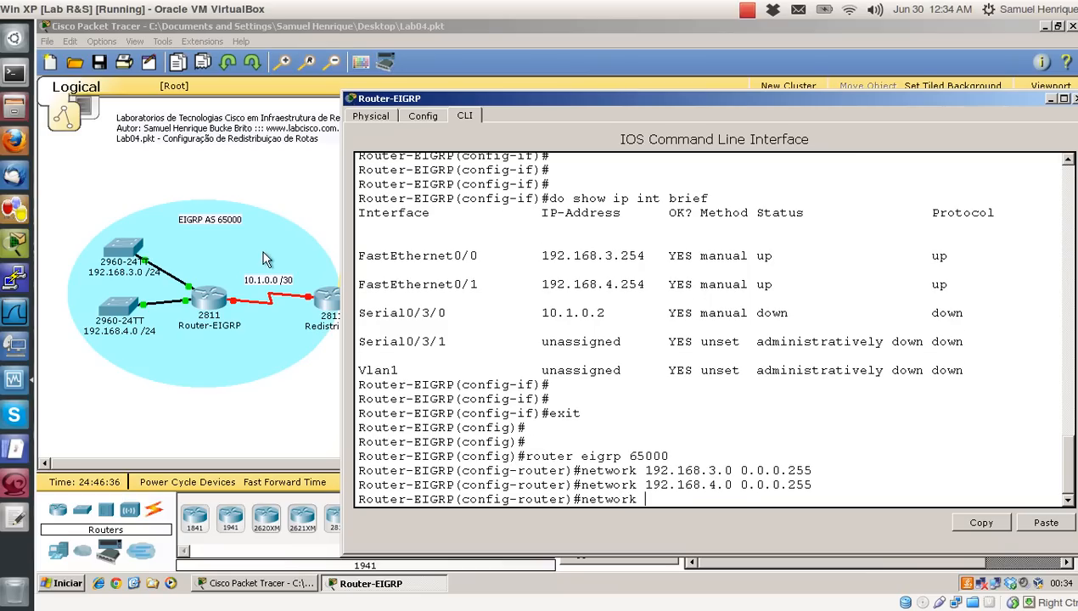
type(" 10.1.0.0 0.0.0.3")
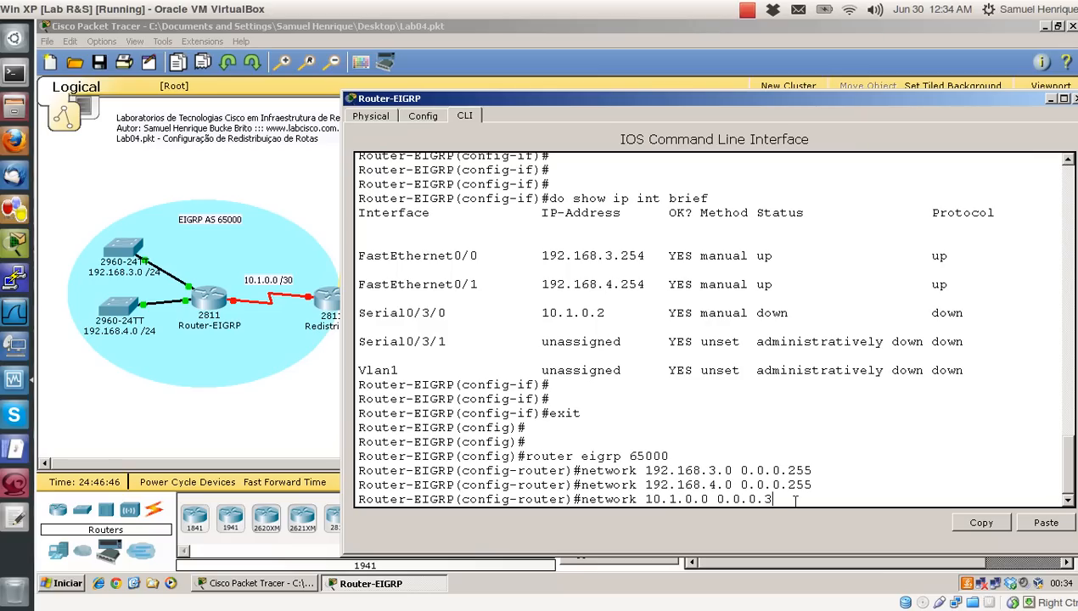
key("Return")
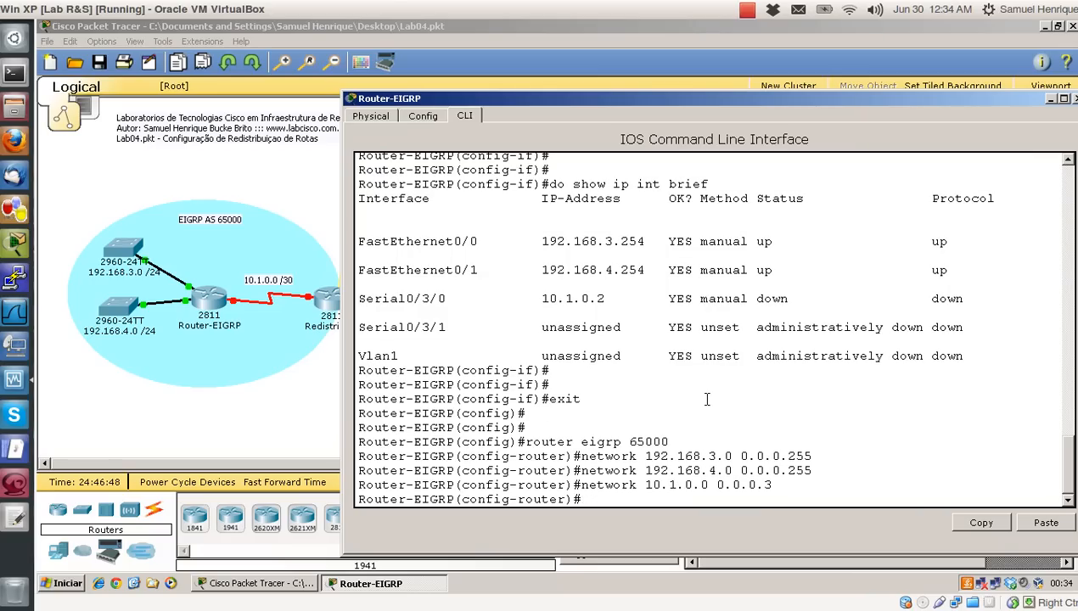
Step: Switch to the gedit text editor and write the note "255.255.255.0 = /24" below a blank line
left_click(15, 517)
key("Return")
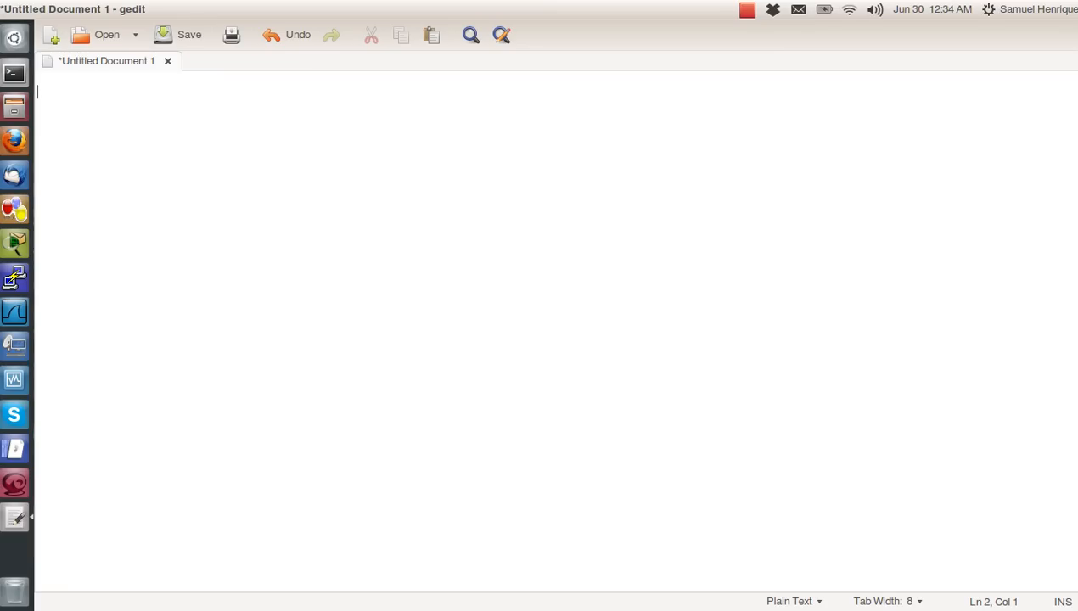
type("255.255.255.")
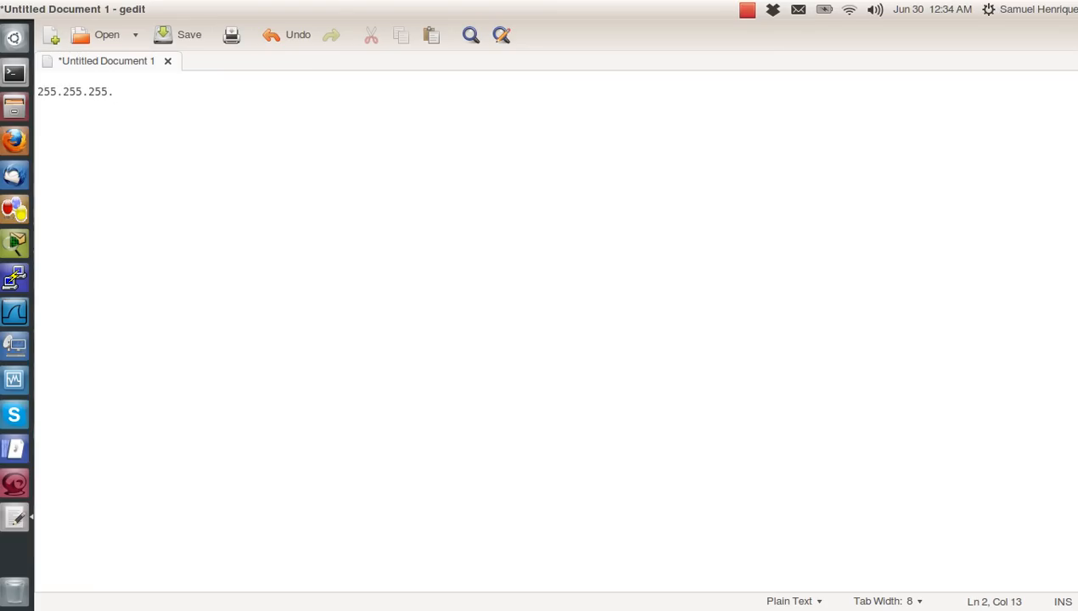
type("0 = /24")
key("Return")
type("0 . 0 . 0.")
key("BackSpace")
type(".w5")
key("BackSpace")
key("BackSpace")
type("255")
key("BackSpace")
key("BackSpace")
key("BackSpace")
key("BackSpace")
key("BackSpace")
key("BackSpace")
key("BackSpace")
key("BackSpace")
key("BackSpace")
key("BackSpace")
key("BackSpace")
key("BackSpace")
key("BackSpace")
key("BackSpace")
key("BackSpace")
Step: Set up the wildcard subtraction below the /24 note with "255.255.255.255 -" and "255.255.255.0" on consecutive lines
key("Return")
key("Return")
type("255.255.")
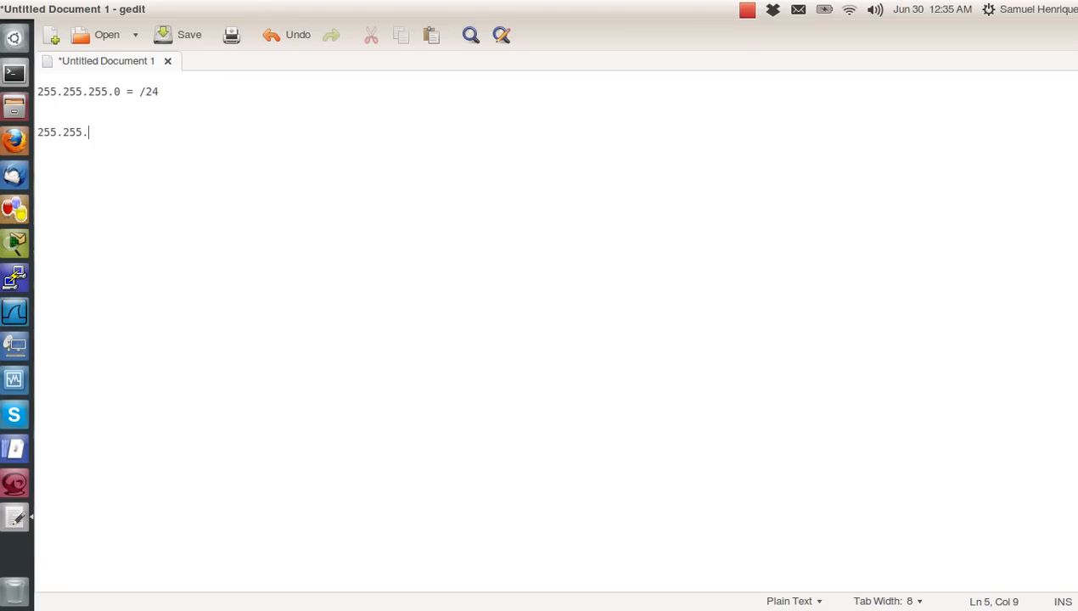
type("255.255")
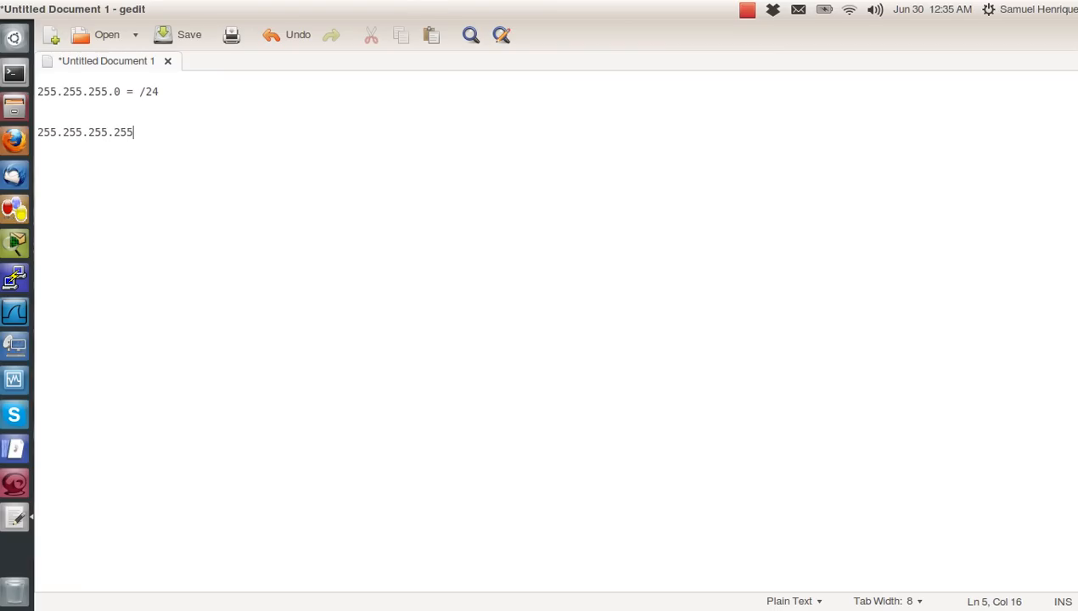
type(" -")
key("Return")
type("255.255.255.0")
key("Return")
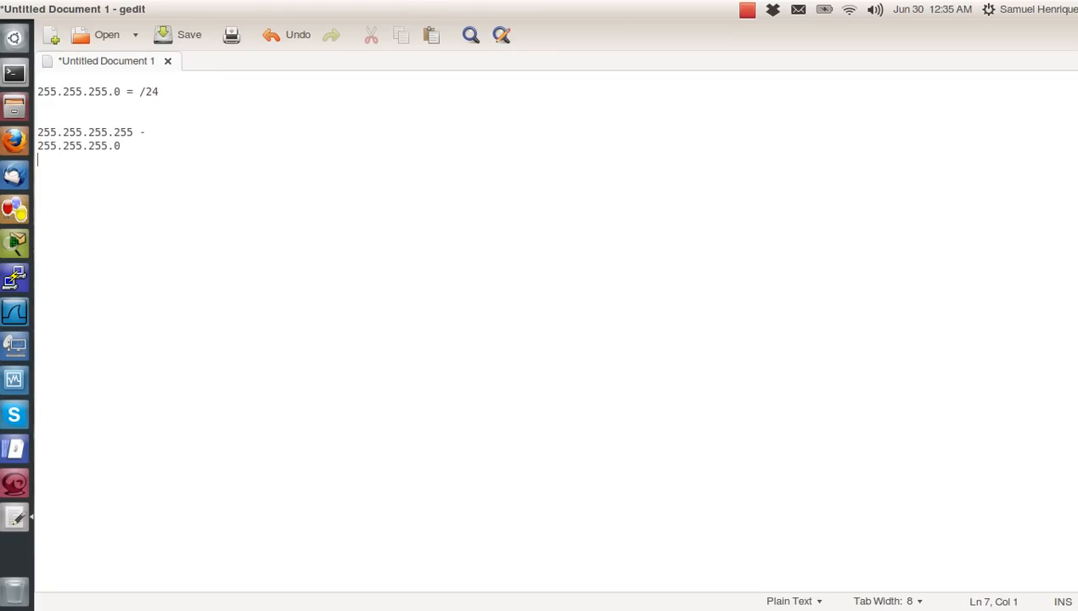
Step: Complete the /24 subtraction with a dashed line and the wildcard result "0 . 0 . 0 .255" beneath it
type("---------------")
key("Return")
type("0 . ")
type("0.")
type(". ")
type("0 .")
type("255")
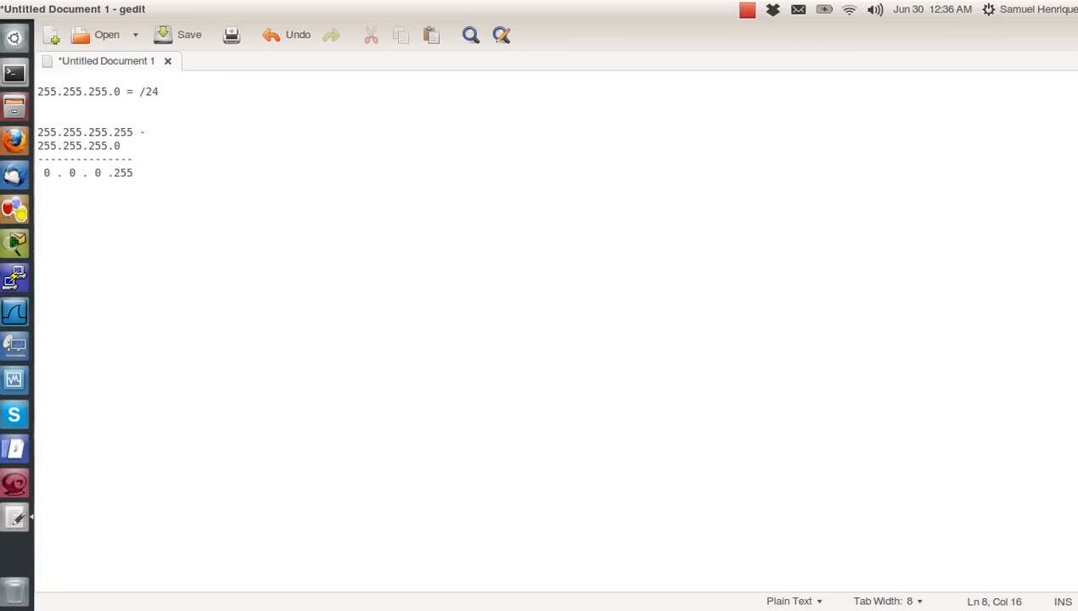
Step: Add a separator line of asterisks and write the note "255.255.255.252 = /30" below it
key("Return")
key("Return")
key("Return")
type("*****************************")
key("Return")
key("Return")
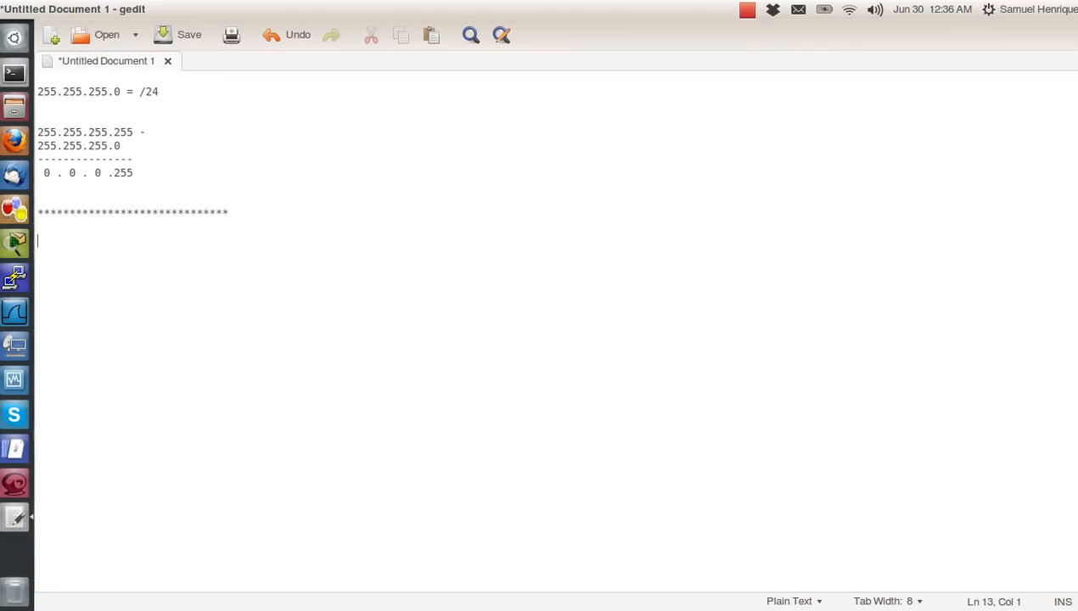
type("255.255.255.252")
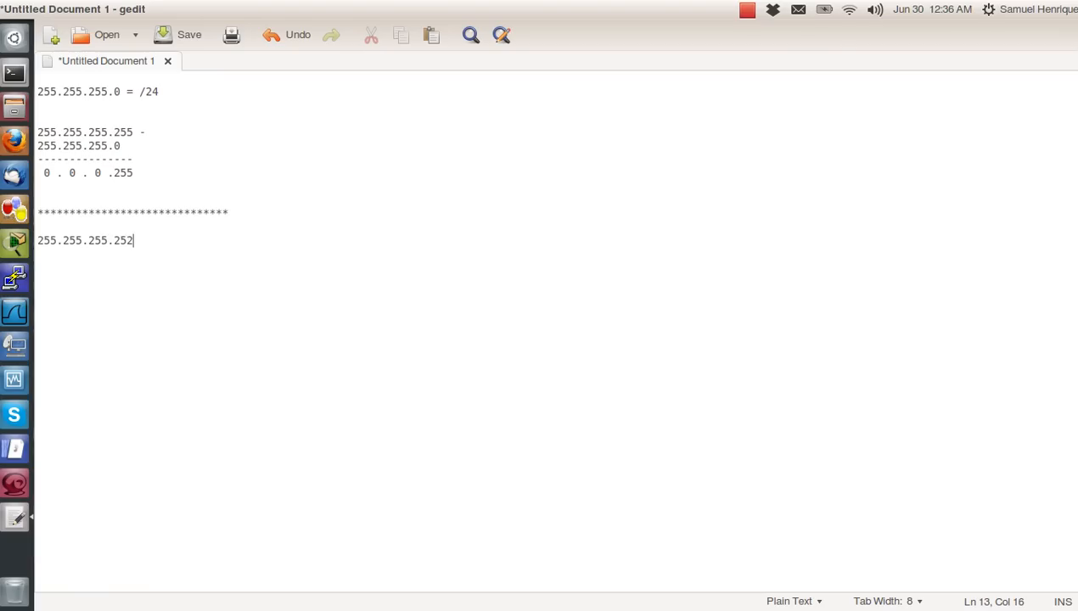
type(" = /30")
key("Return")
key("Return")
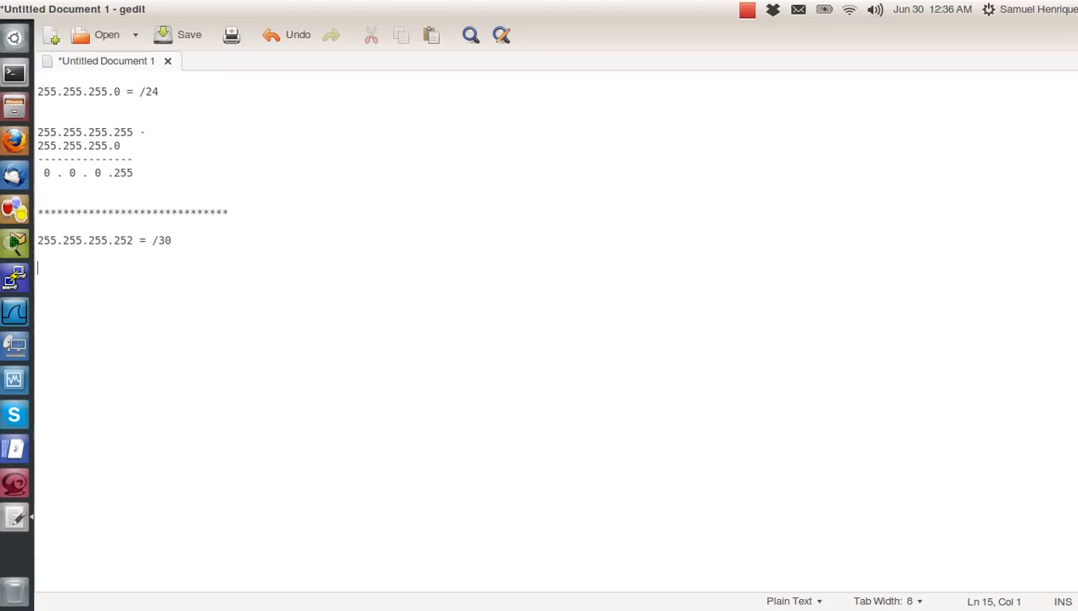
Step: Write 255.255.255.255 with 255.255.255.252 directly beneath it, leaving extra blank lines below the /30 note
type("255.255.255.255")
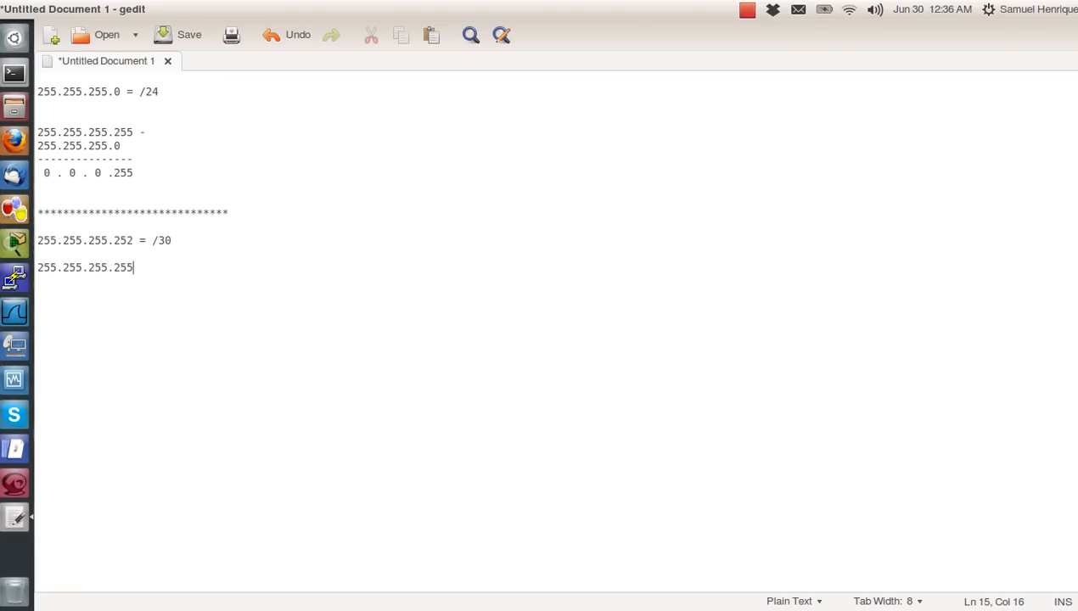
key("Home")
key("Return")
key("Return")
key("Right")
key("Right")
key("Right")
key("Right")
key("Right")
key("Right")
key("Right")
key("Right")
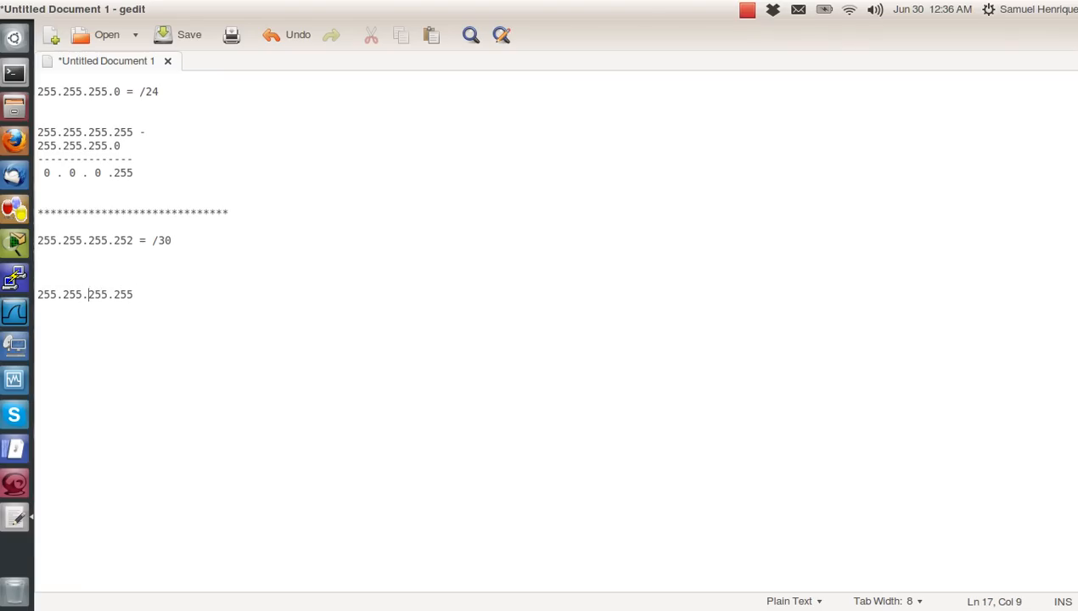
key("Right")
key("Right")
key("Right")
key("Right")
key("Right")
key("Right")
key("Right")
key("Return")
type("255.255.255.252")
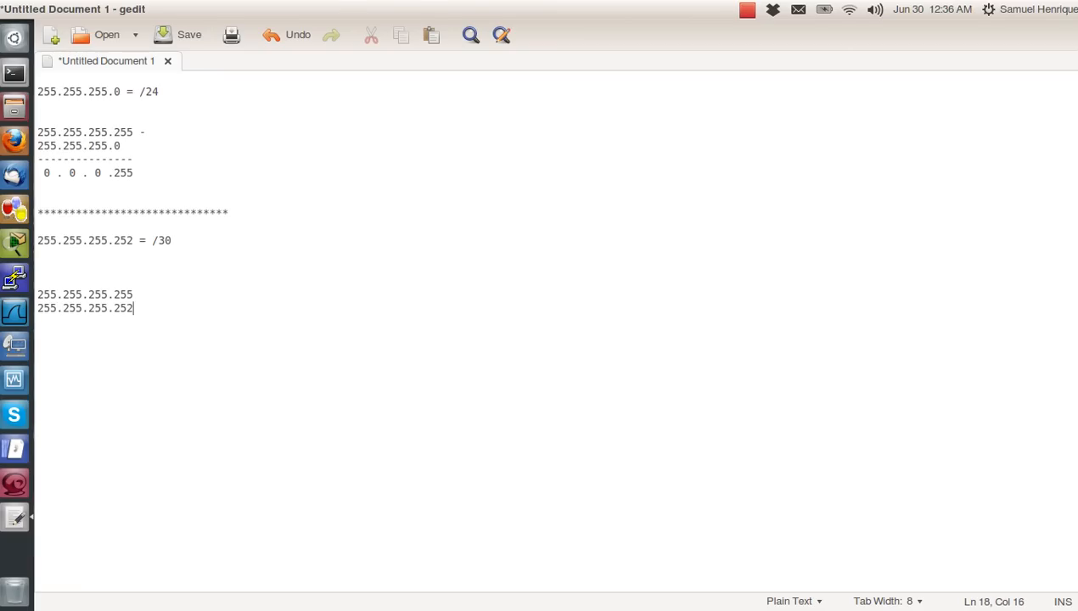
Step: Complete the /30 subtraction with a dashed line and the result "0 . 0 . 0 . 3", and briefly highlight the calculation
key("Return")
type("---------------")
key("Return")
type("0 . 0 . 0 . 3")
left_click_drag(136, 336, 36, 293)
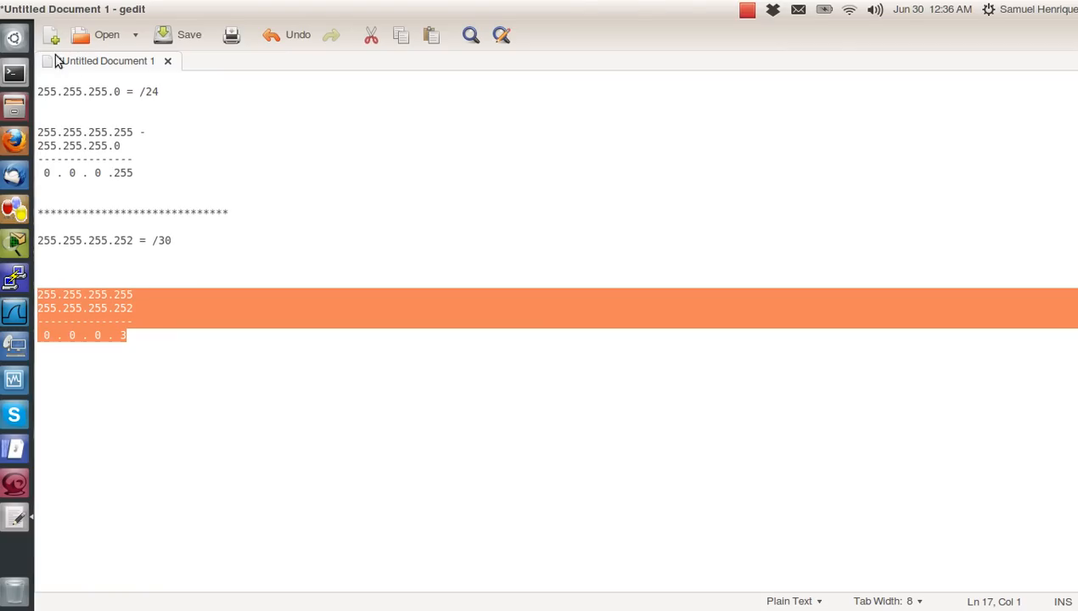
left_click(137, 351)
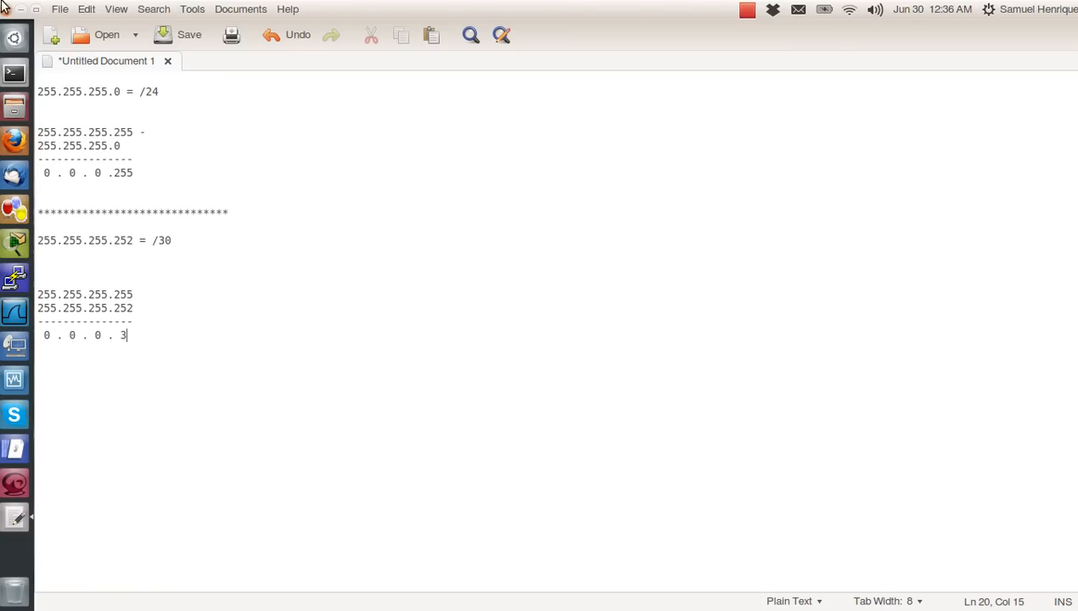
Step: Put the text editor away, return to Packet Tracer, and leave Router-EIGRP's configuration mode with "end"
left_click(21, 8)
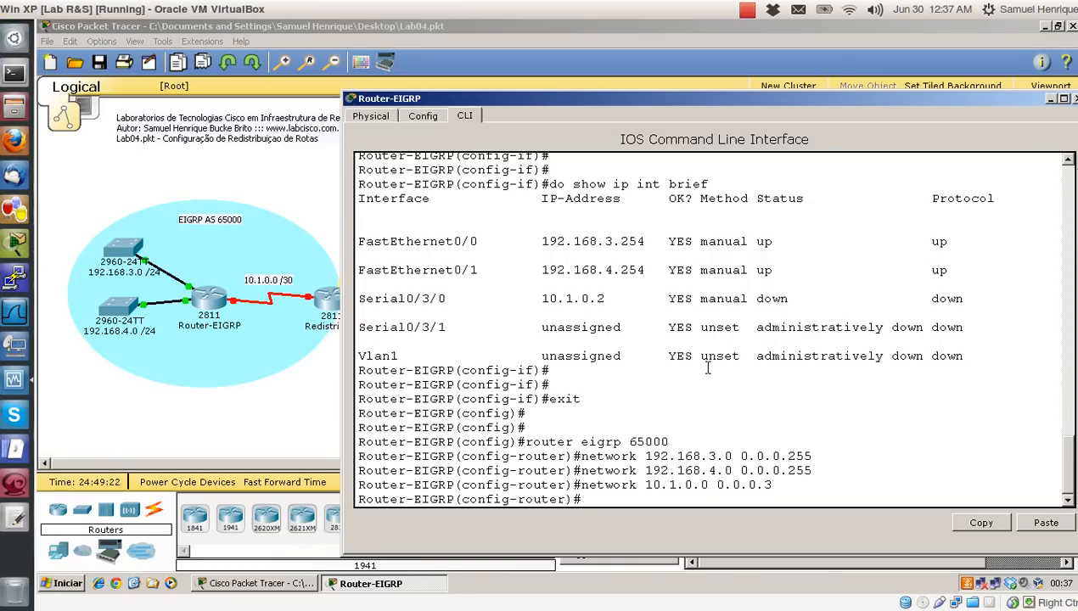
key("Return")
type("end")
key("Return")
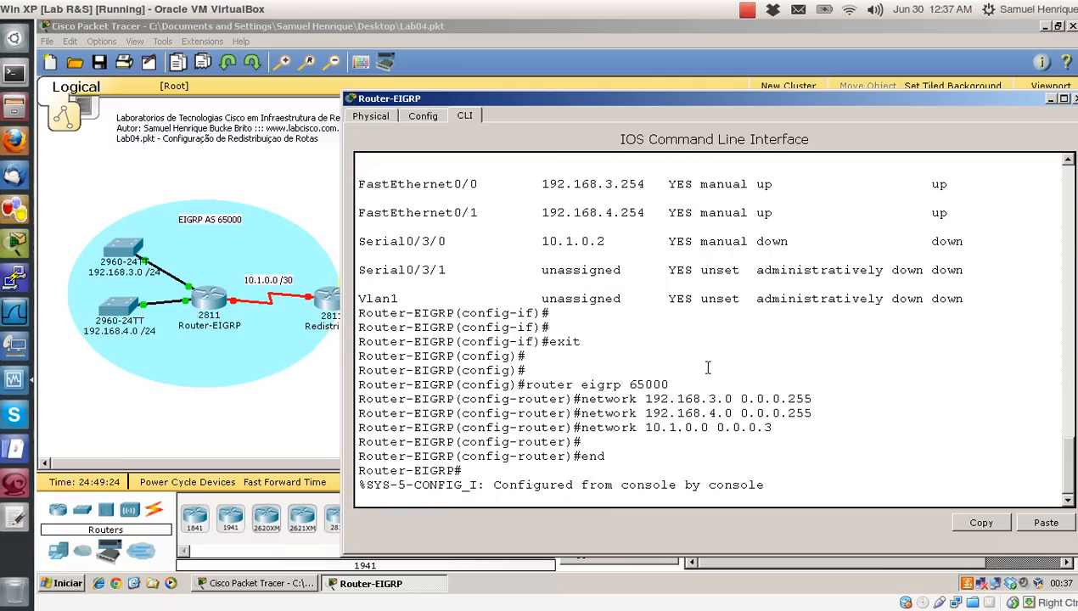
Step: Save the running configuration of Router-EIGRP with "wr"
key("Return")
key("Return")
key("Return")
type("wr")
key("Return")
key("Return")
key("Return")
key("Return")
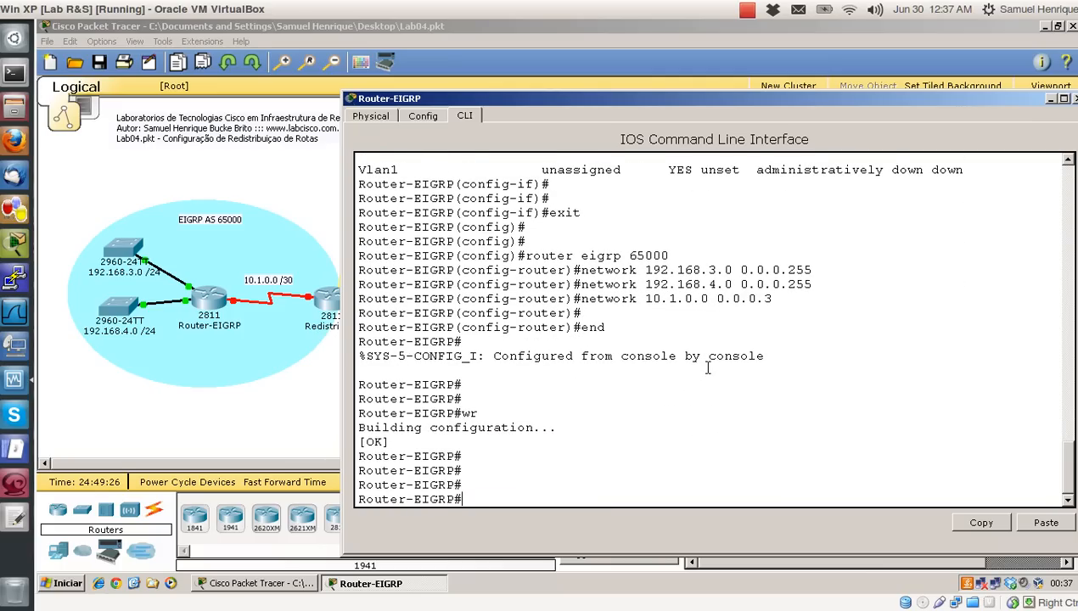
Step: Run "show ip protocols" and examine the internal and external administrative distances of EIGRP
type("show ip protocols")
key("Return")
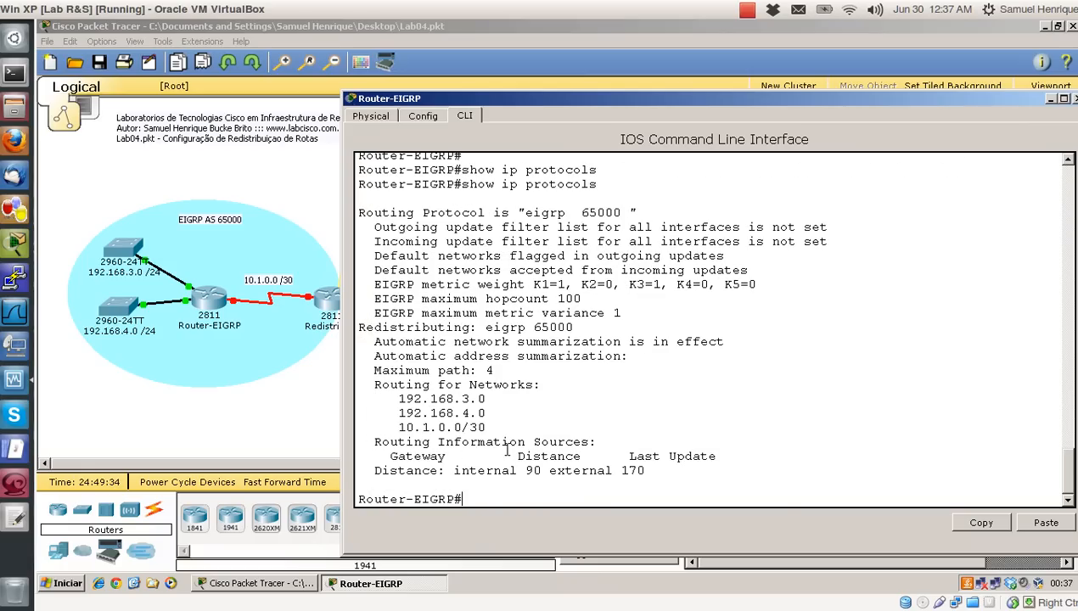
double_click(537, 470)
left_click_drag(644, 470, 622, 470)
Step: Examine the EIGRP metric weights in the protocol output, highlighting the K values as a group and K1 and K3 individually
left_click(761, 281)
left_click_drag(761, 282, 531, 286)
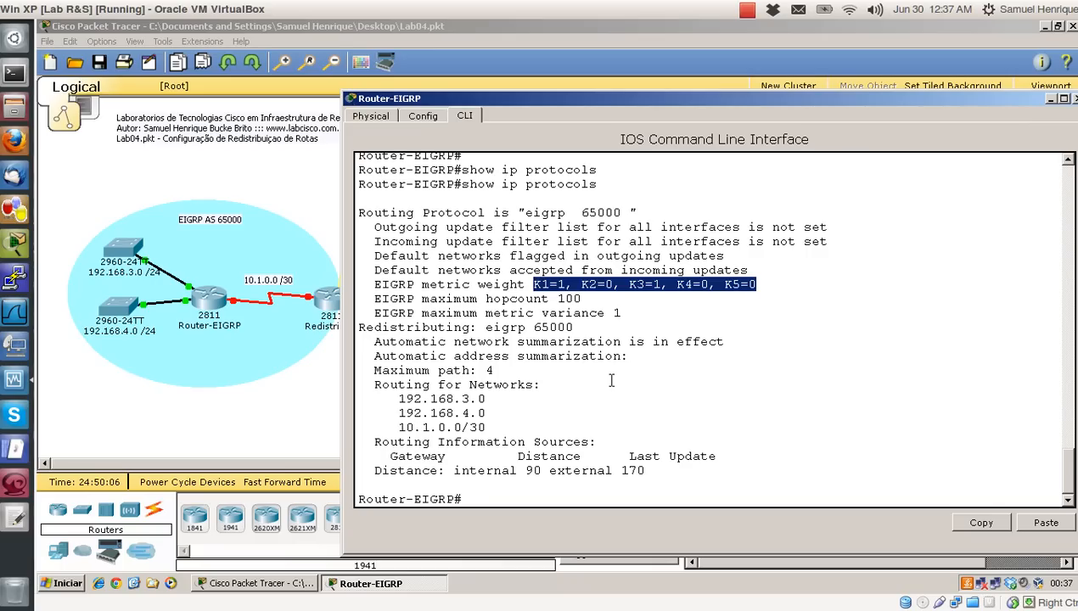
left_click(641, 316)
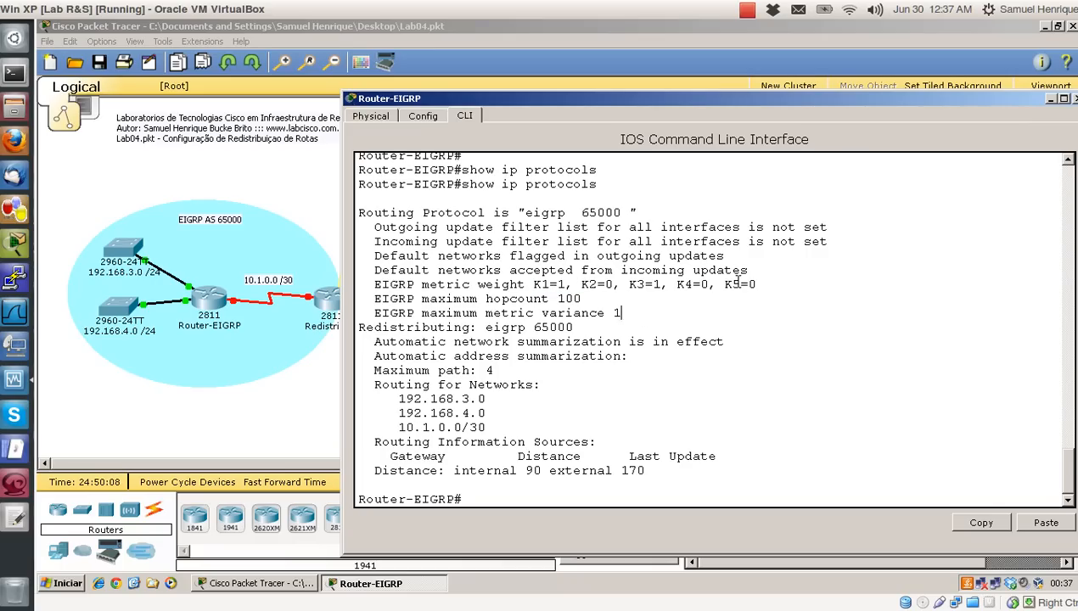
left_click_drag(757, 284, 533, 283)
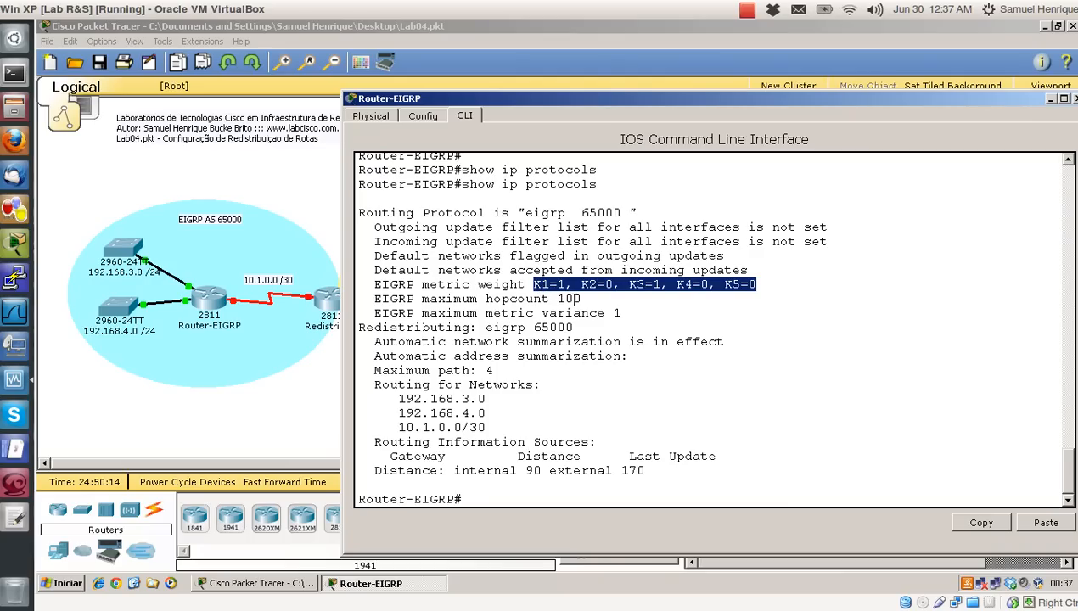
left_click(644, 339)
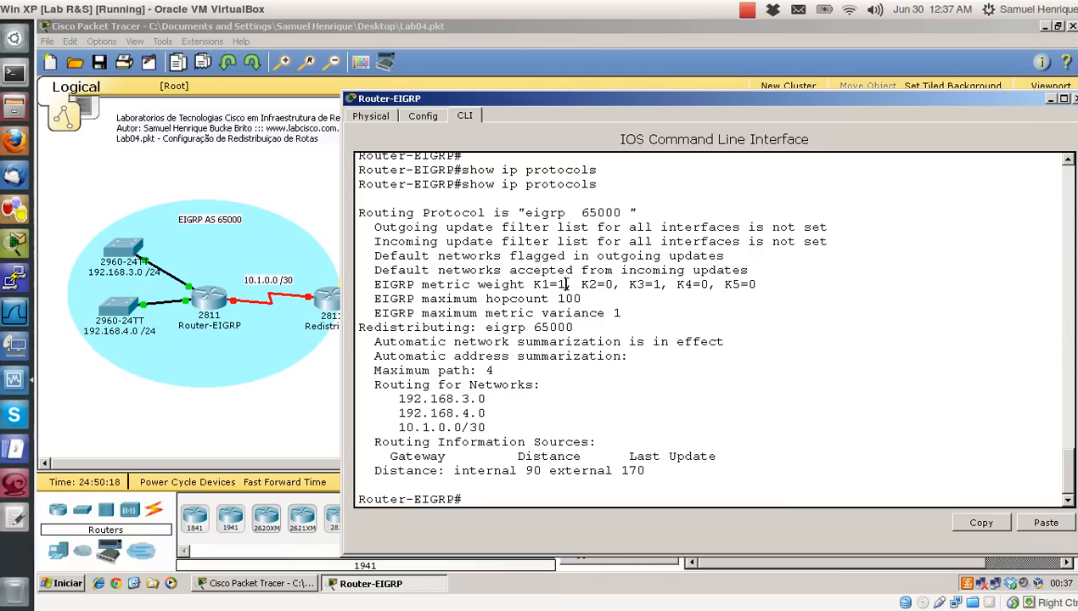
left_click_drag(565, 284, 533, 284)
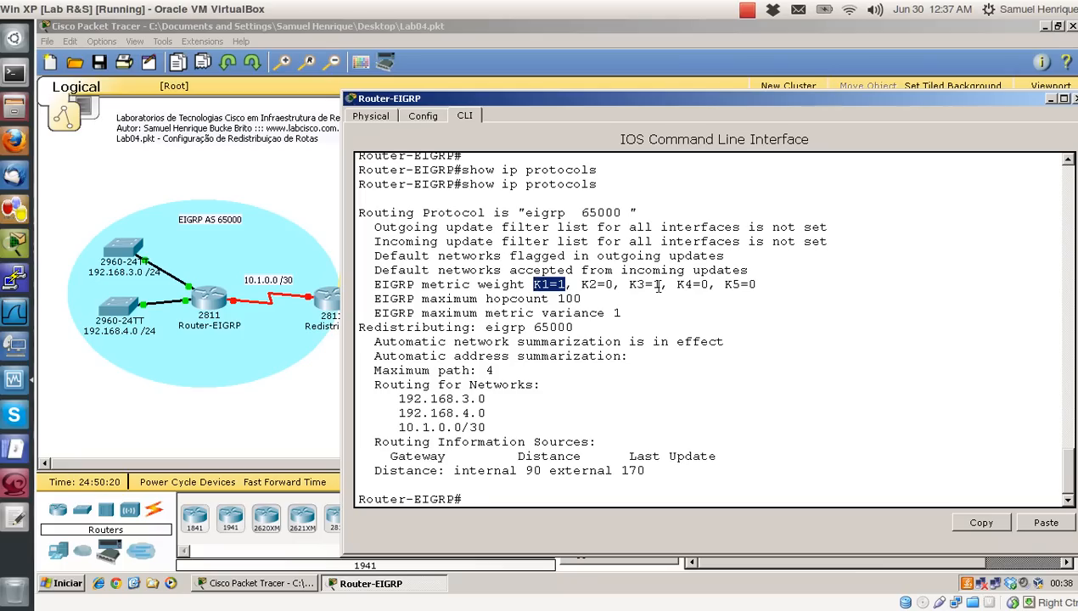
left_click_drag(658, 286, 628, 286)
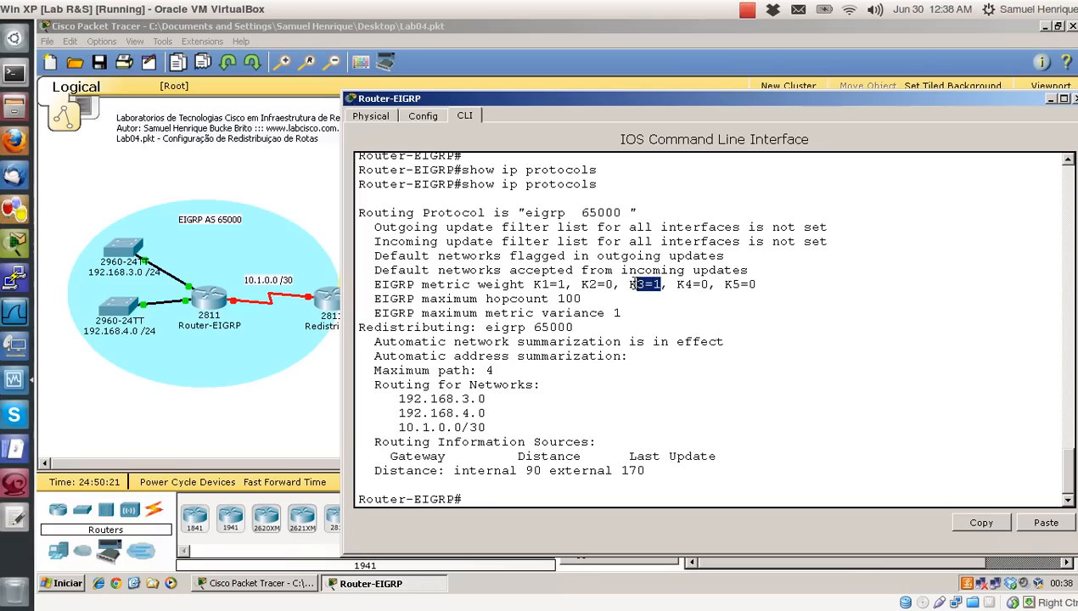
Step: Highlight the K1 to K5 values again in the EIGRP metric weight line and review them
left_click(536, 285)
left_click_drag(758, 285, 530, 288)
left_click(603, 355)
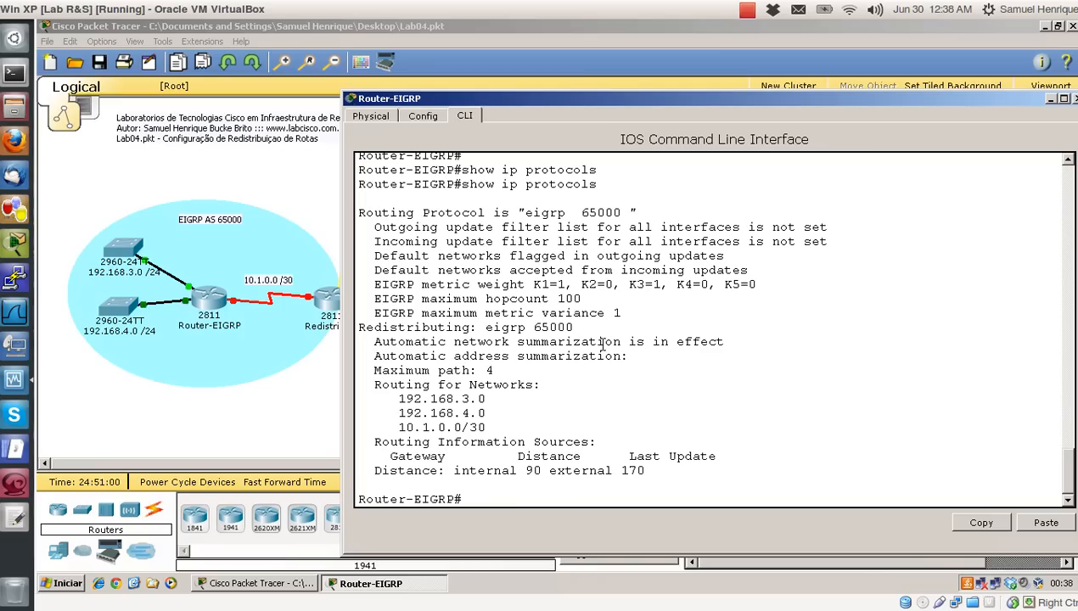
Step: Finish with Router-EIGRP's console and close its window to return to the topology
left_click(707, 362)
key("Return")
key("Return")
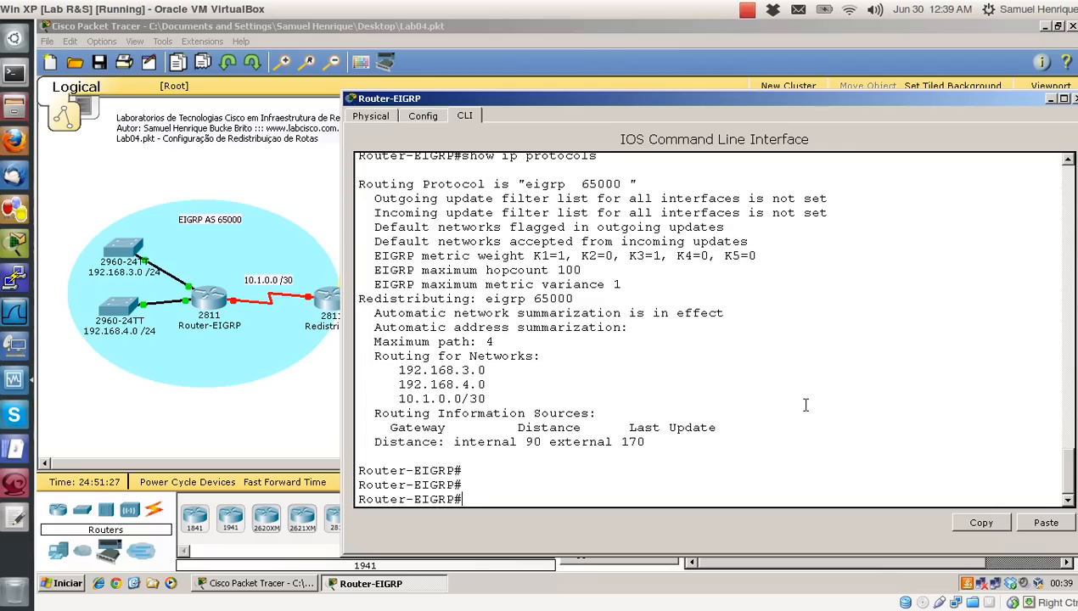
key("Return")
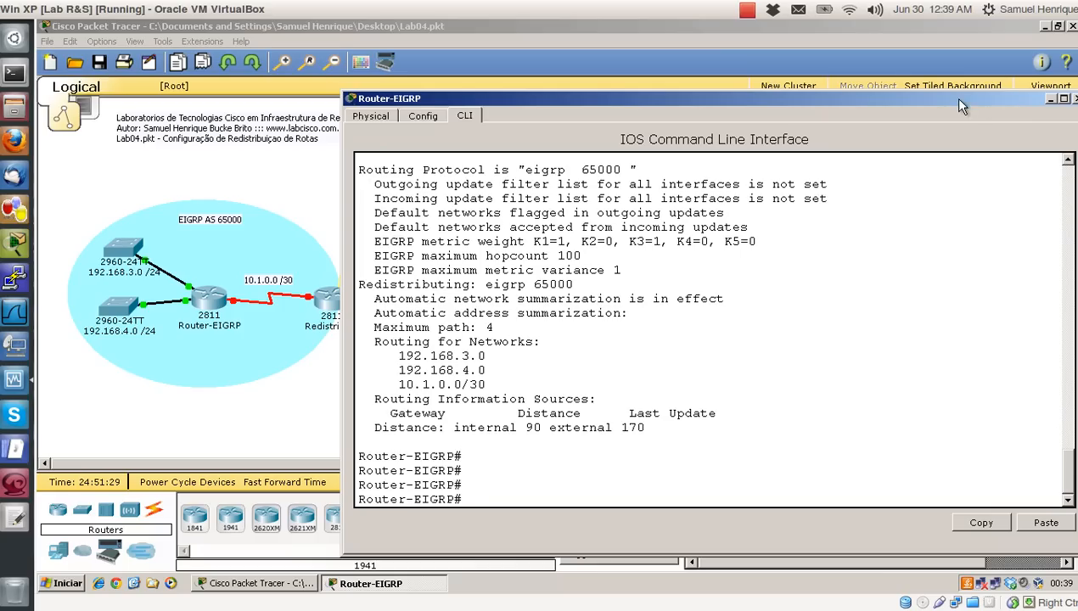
left_click_drag(984, 91, 877, 52)
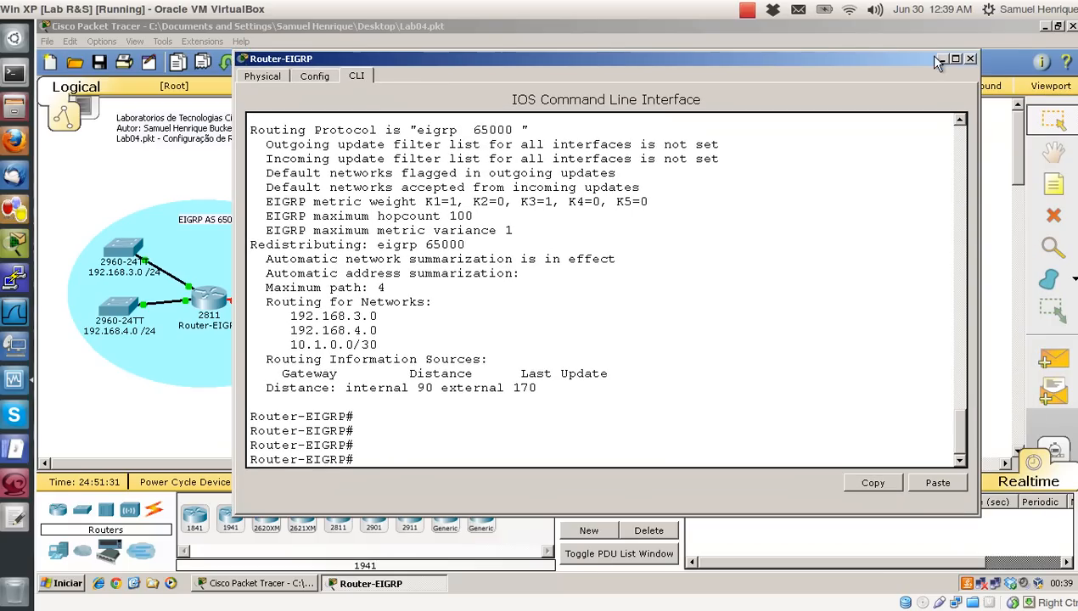
left_click(971, 60)
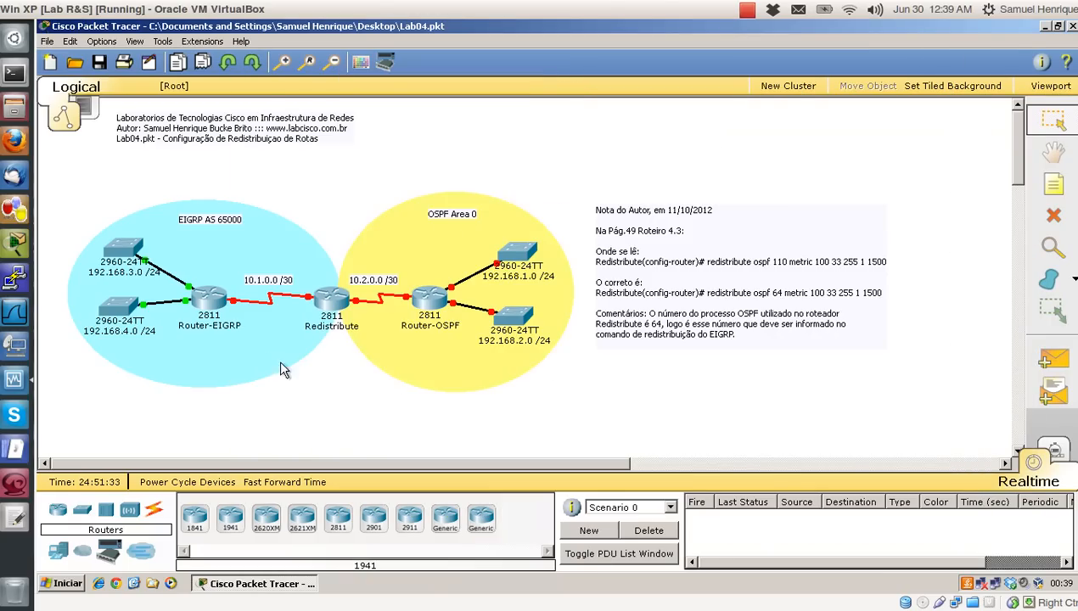
mouse_move(433, 299)
left_click(431, 303)
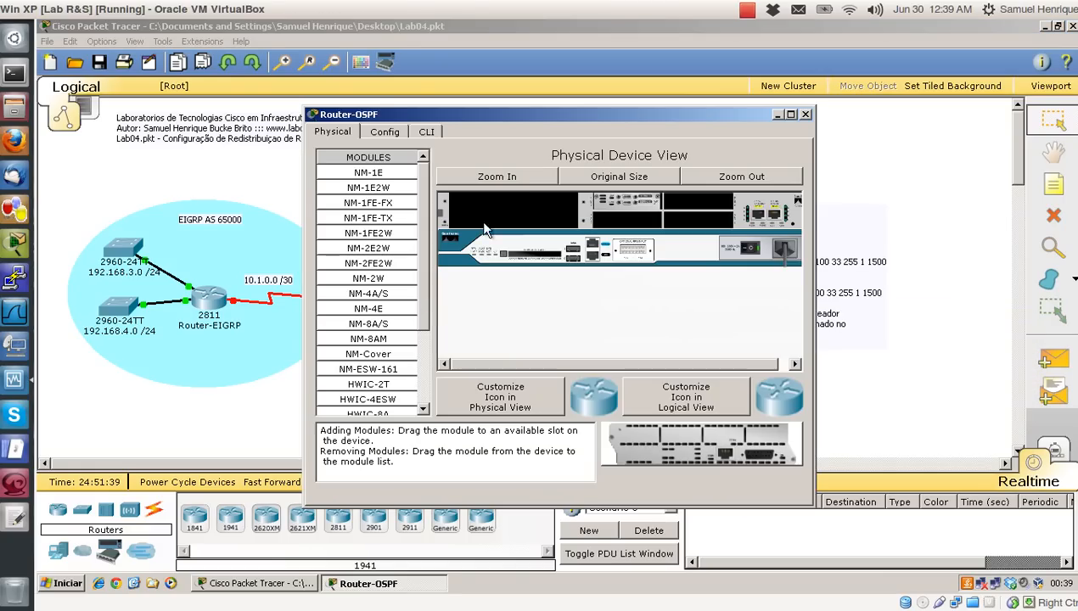
left_click(806, 115)
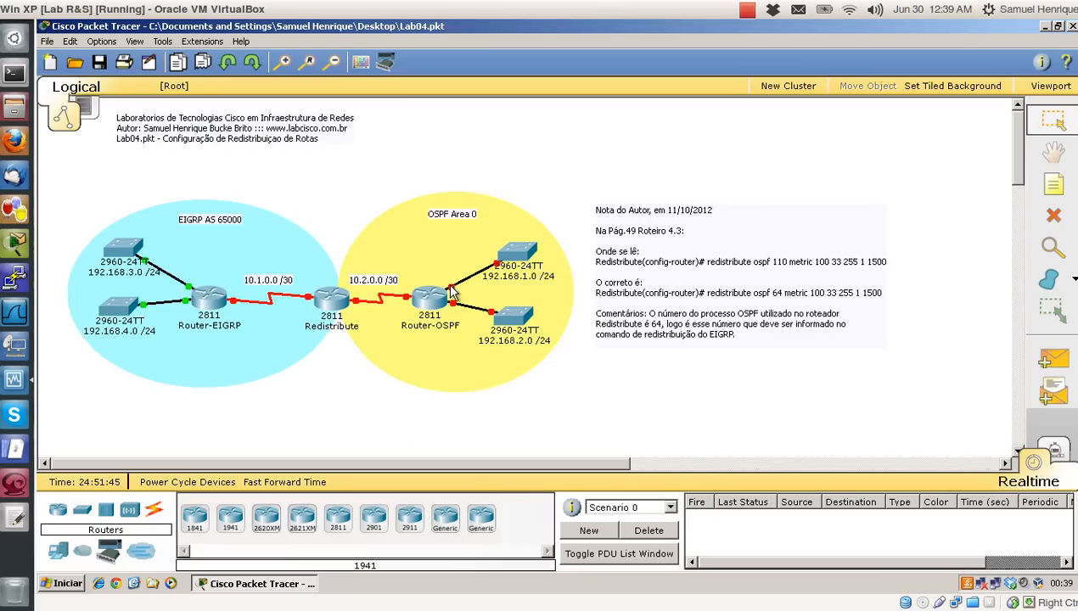
Step: Check which ports Router-OSPF uses on its links to the two switches and to the Redistribute router
mouse_move(452, 291)
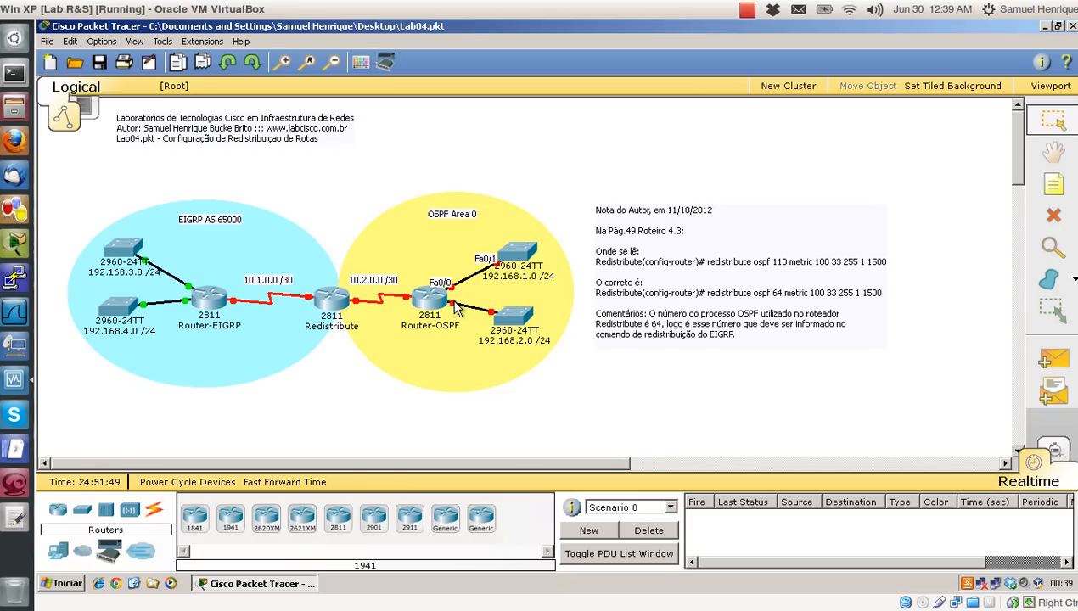
mouse_move(456, 310)
mouse_move(409, 303)
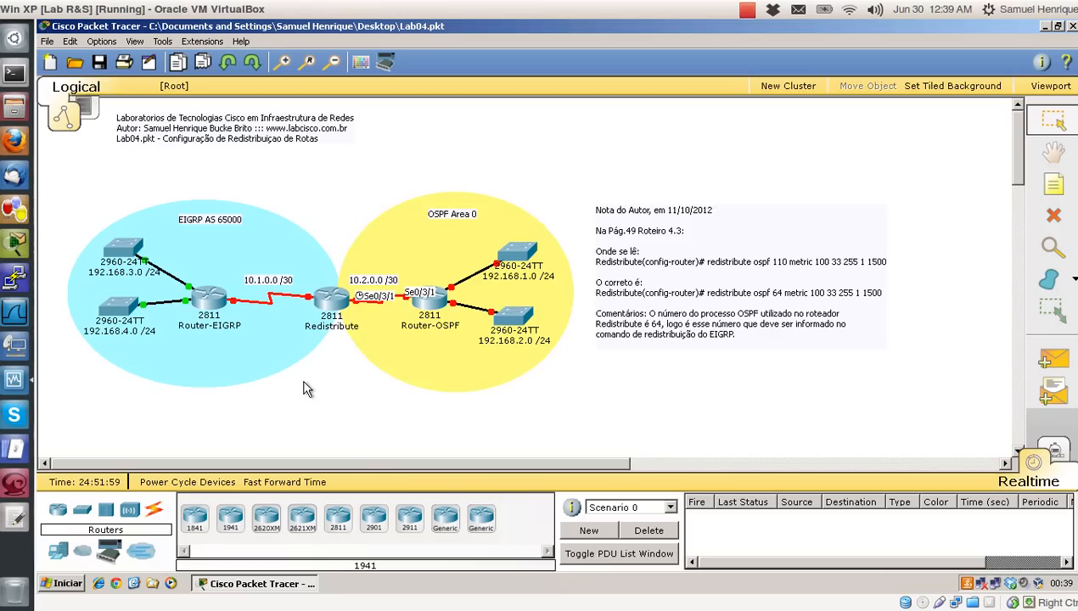
Step: Open Router-OSPF's command line in a maximized window and enter global configuration mode with "en" and "conf t"
left_click(421, 306)
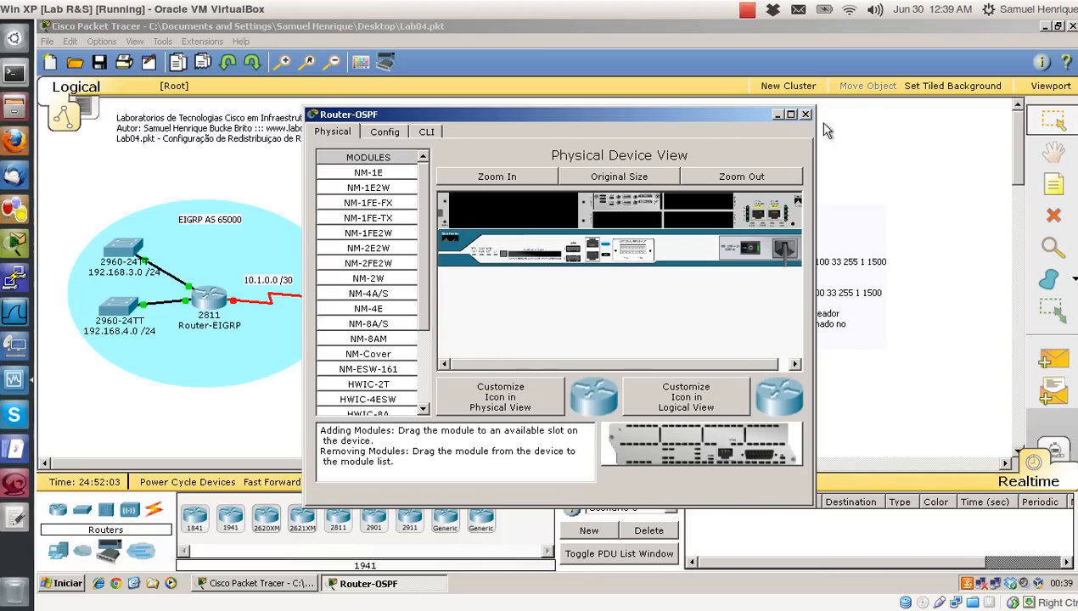
left_click(790, 114)
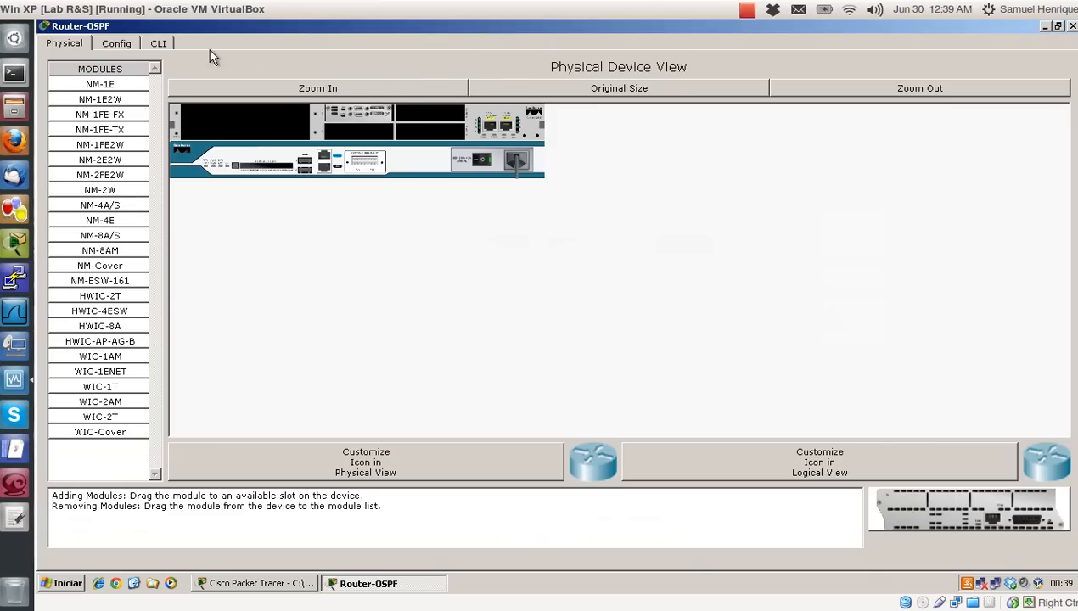
left_click(164, 44)
key("Return")
key("Return")
type("en")
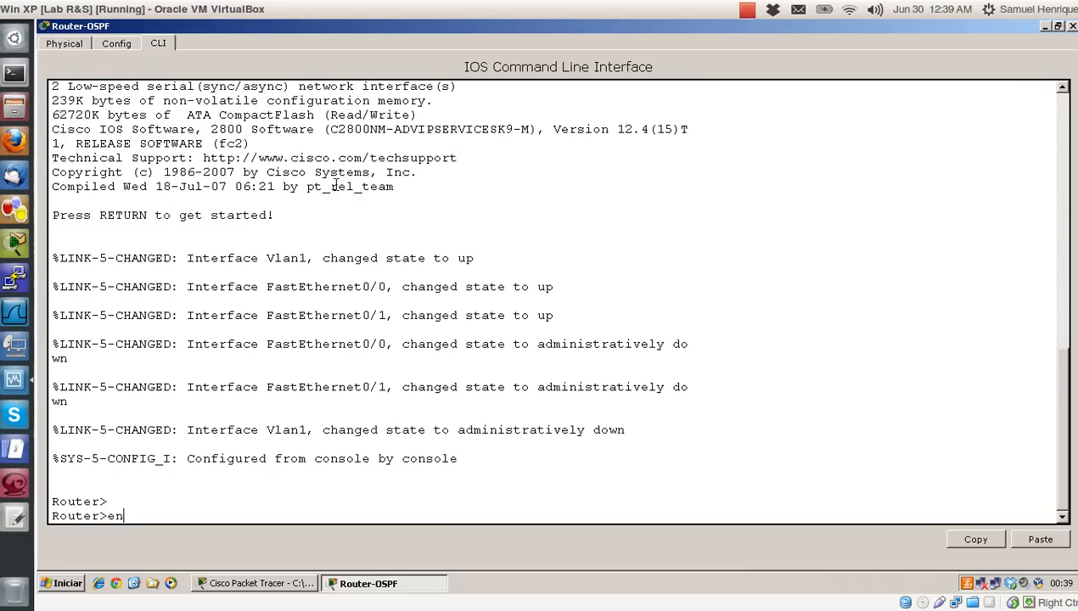
key("Return")
type("conf t")
key("Return")
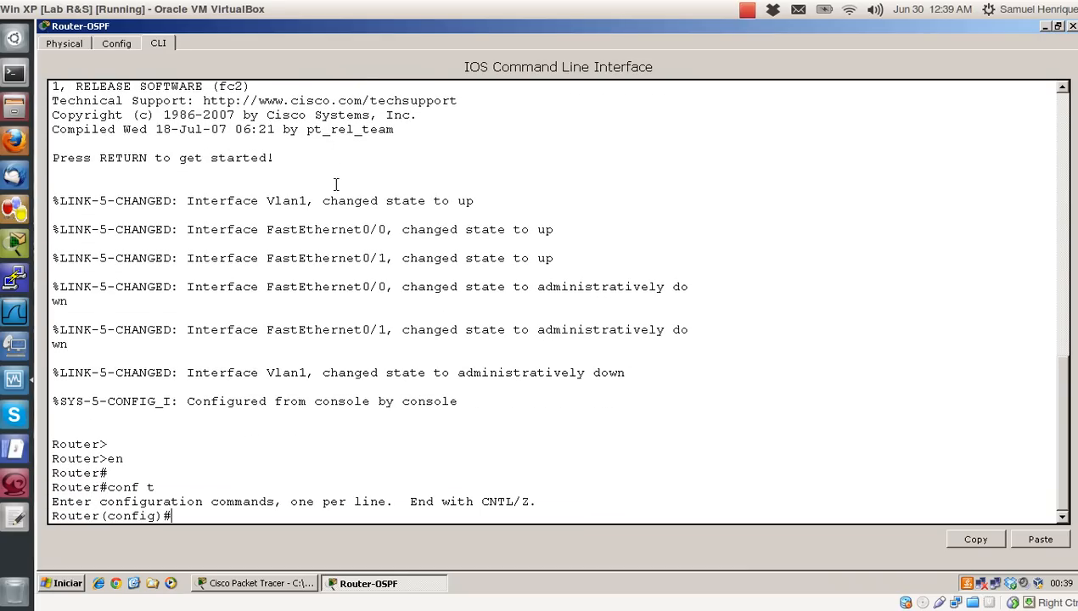
Step: Disable DNS lookup with "no ip domain lookup" and set the hostname to Router-OSPF
type("no ip domain l")
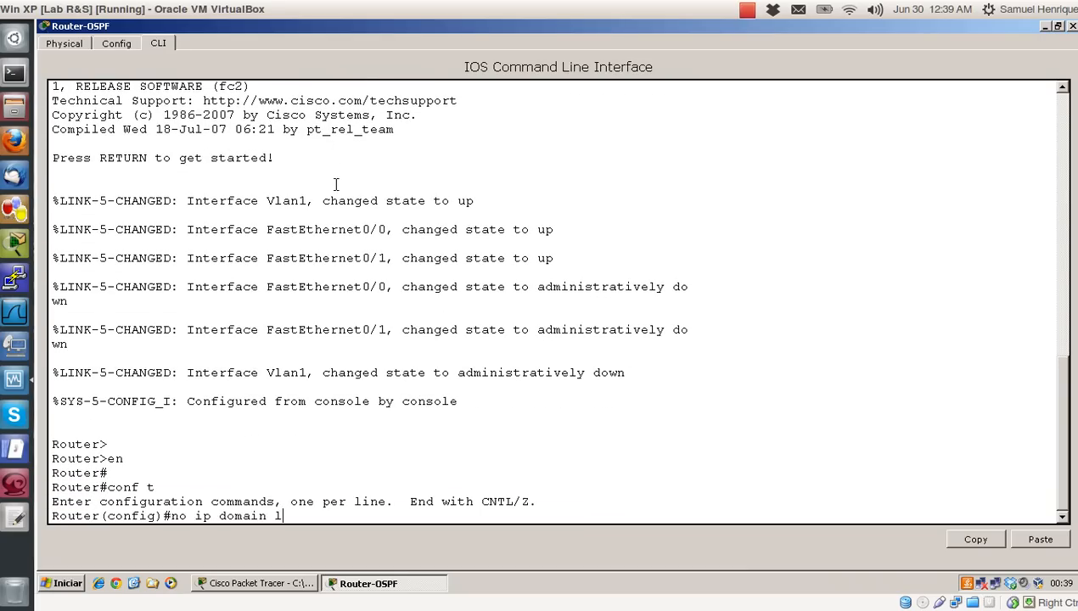
type("ookup")
key("Return")
type("hostn")
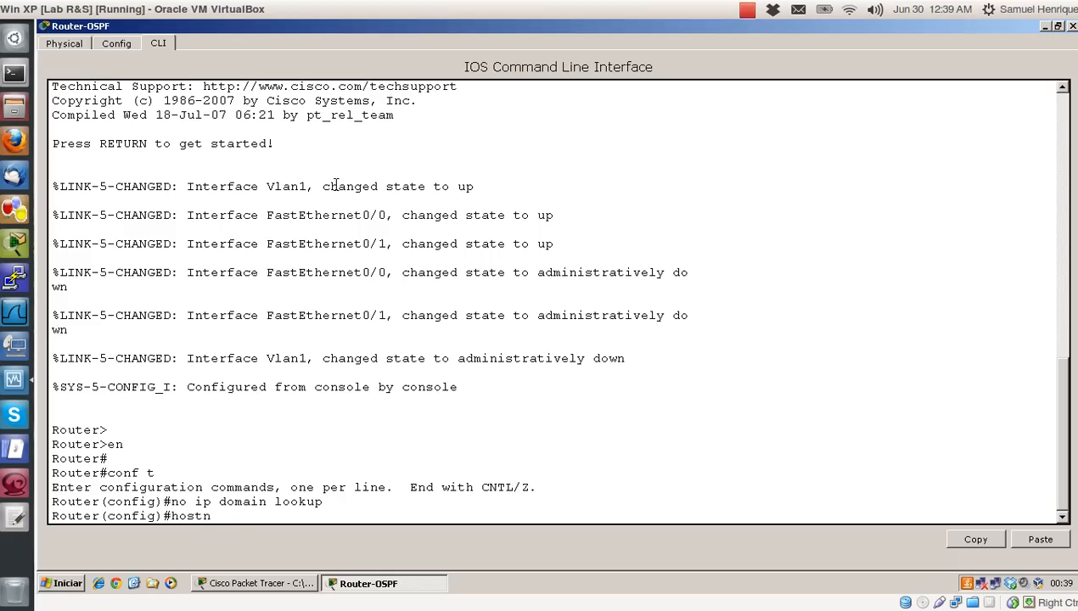
type("ame Router-OSPF")
key("Return")
key("Return")
Step: Configure interface f0/0 with IP address 192.168.1.254 and mask 255.255.255.0, and enable it with "no shut"
type("int f0/0")
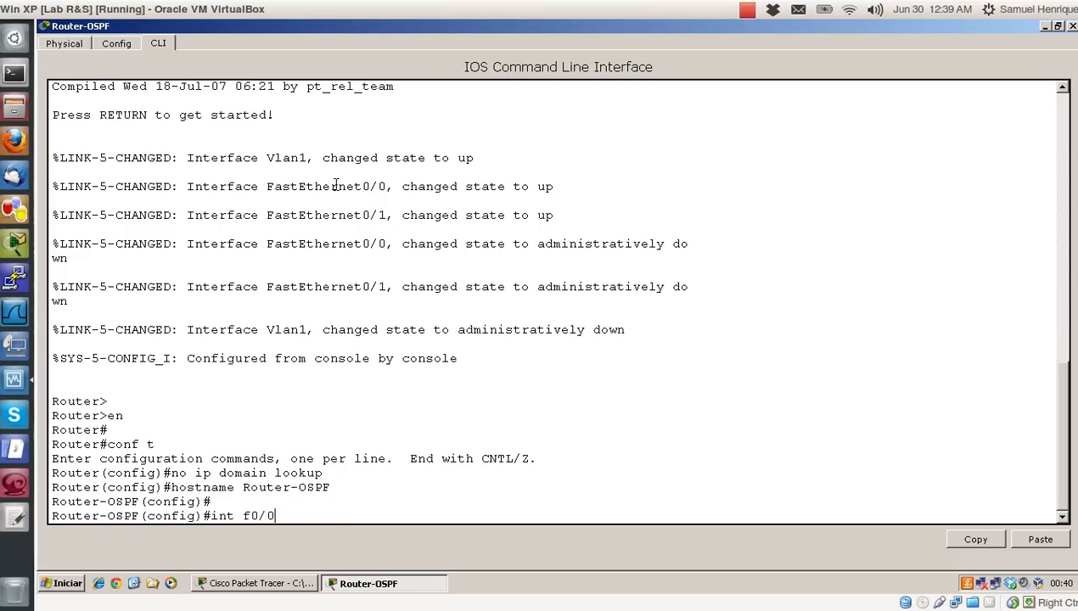
key("Return")
type("ip a")
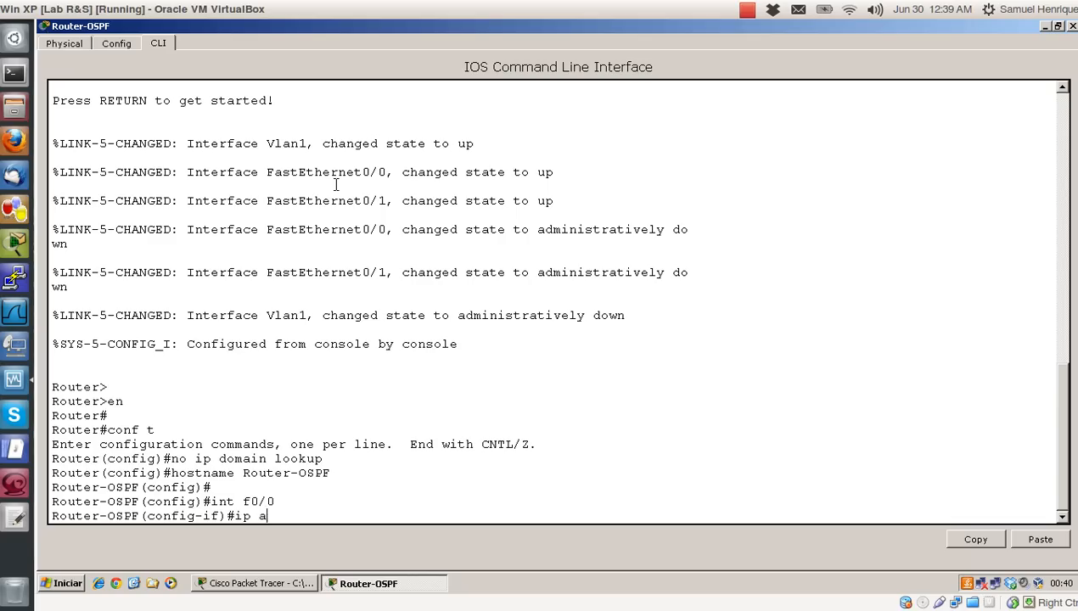
type("ddress 192.168.1")
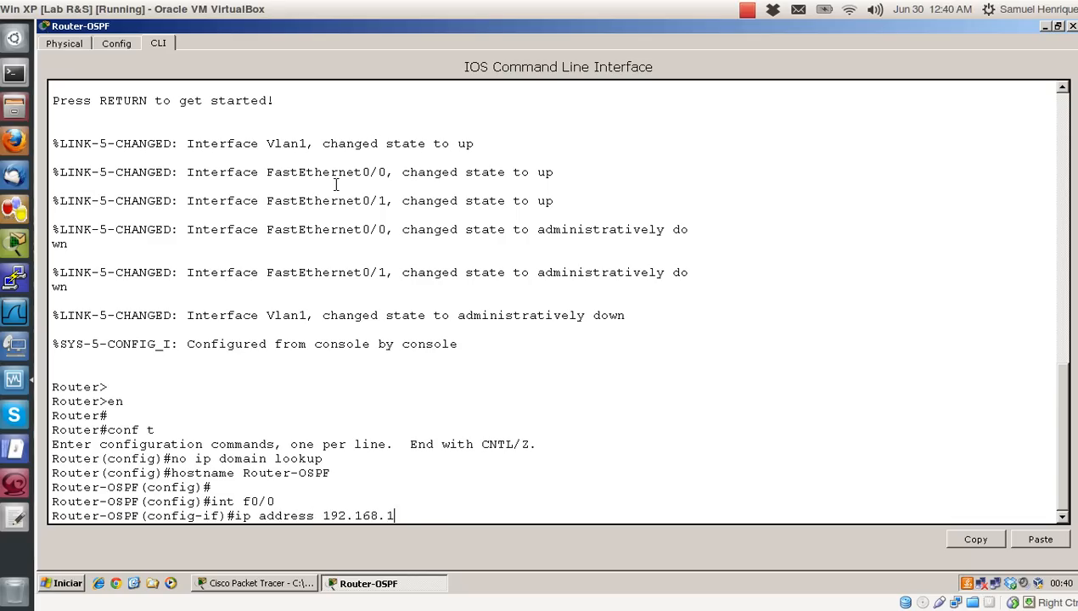
type(".254 255.25")
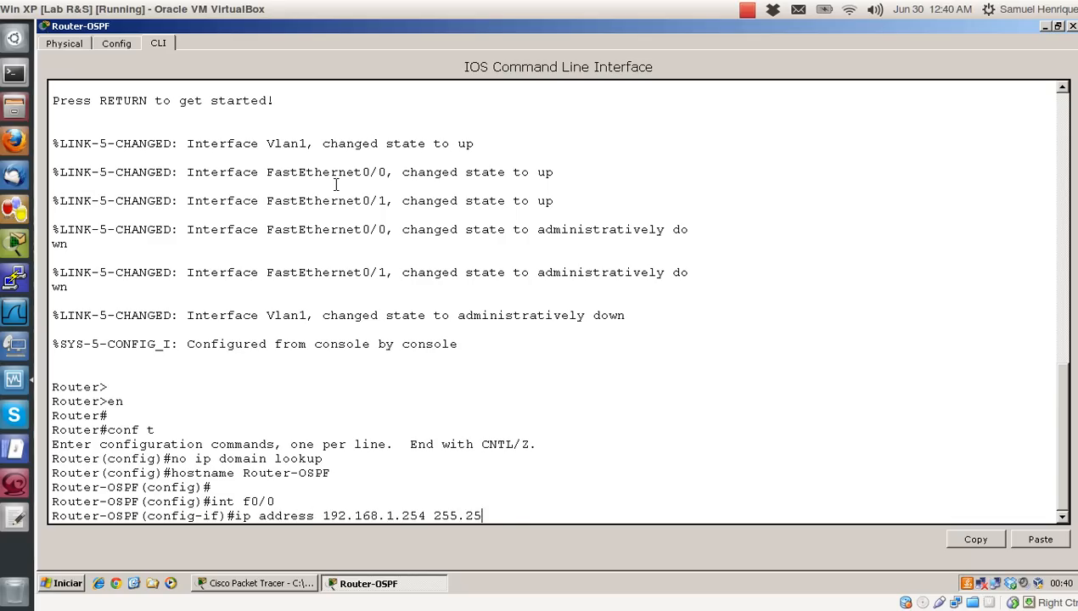
type("5.255.0")
key("Return")
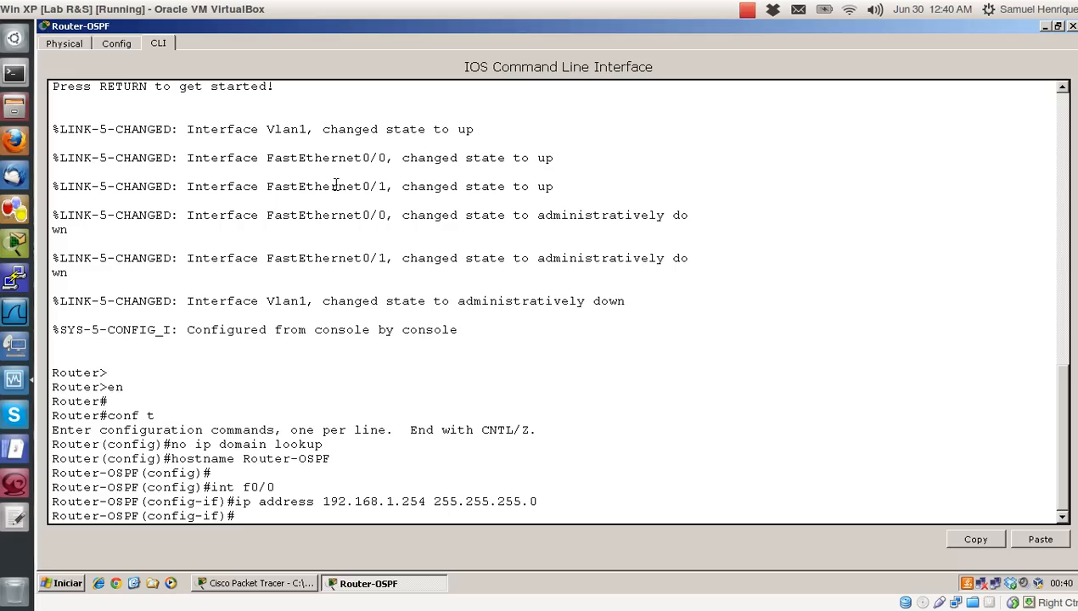
type("no shut")
key("Return")
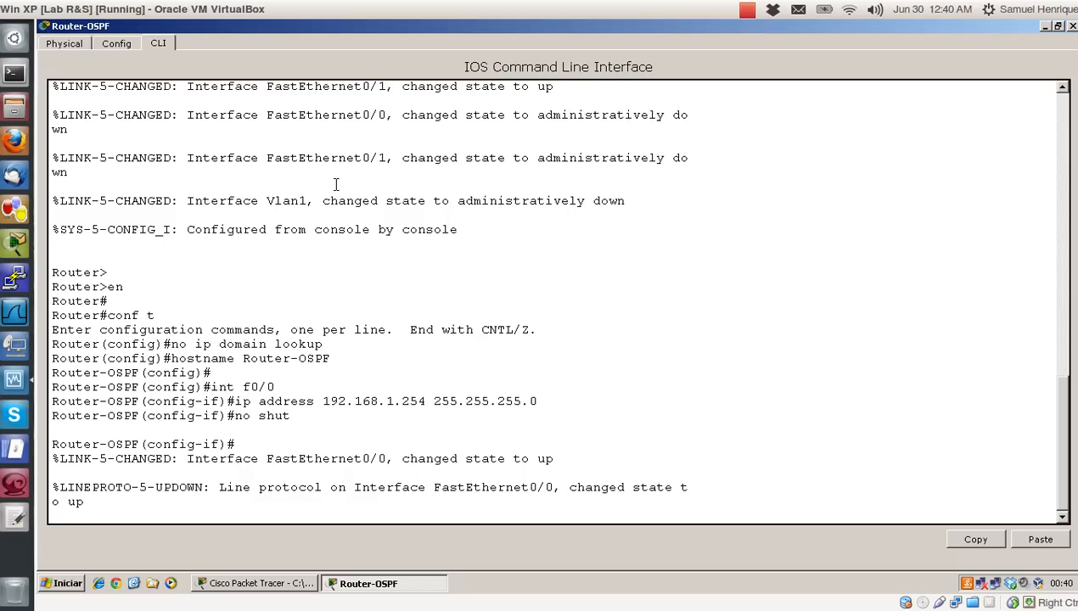
key("Return")
key("Return")
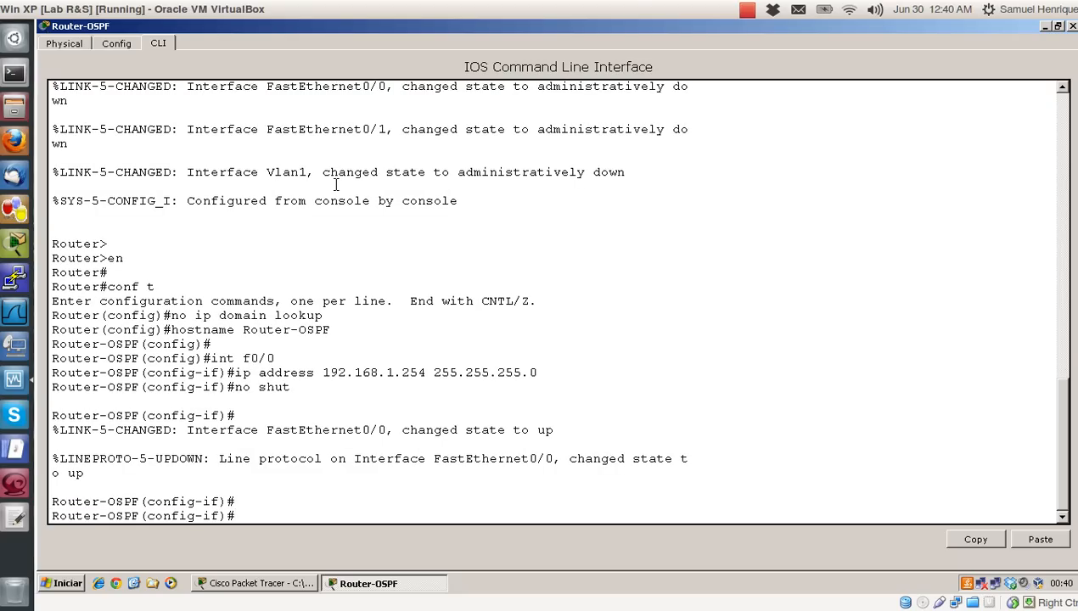
Step: Uncover the topology to check Router-OSPF's link to the 192.168.1.0 /24 switch, and return to the maximized console
left_click(1059, 28)
left_click_drag(587, 106, 213, 113)
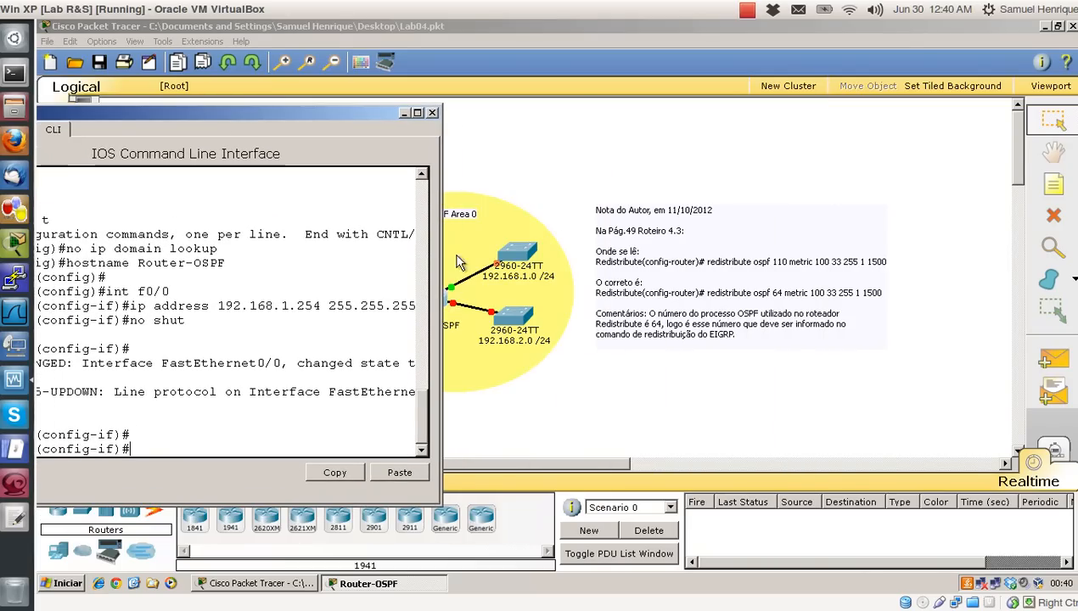
left_click_drag(288, 110, 489, 126)
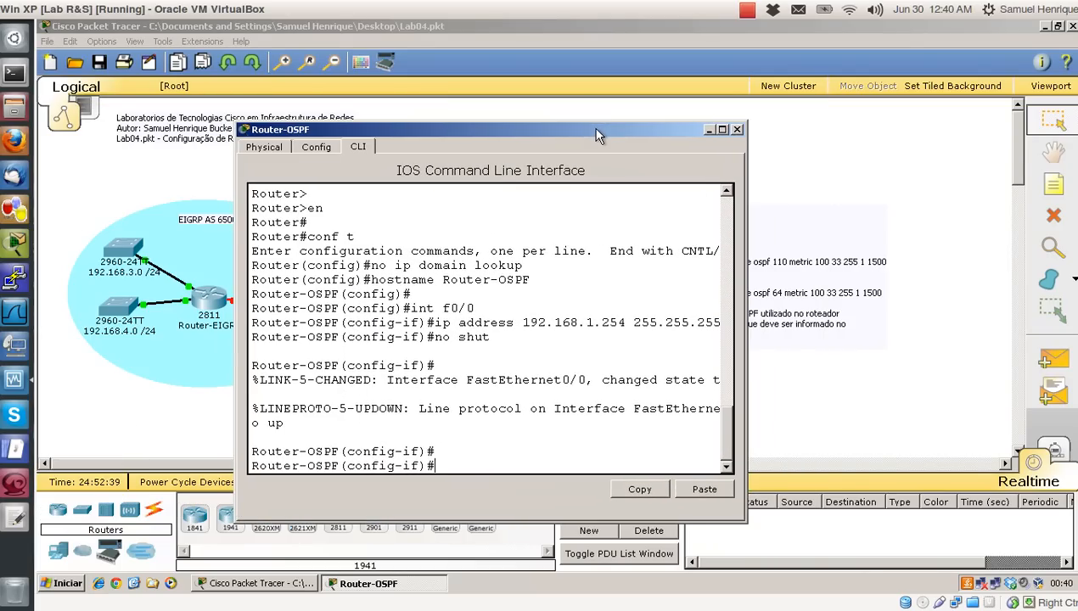
left_click(722, 130)
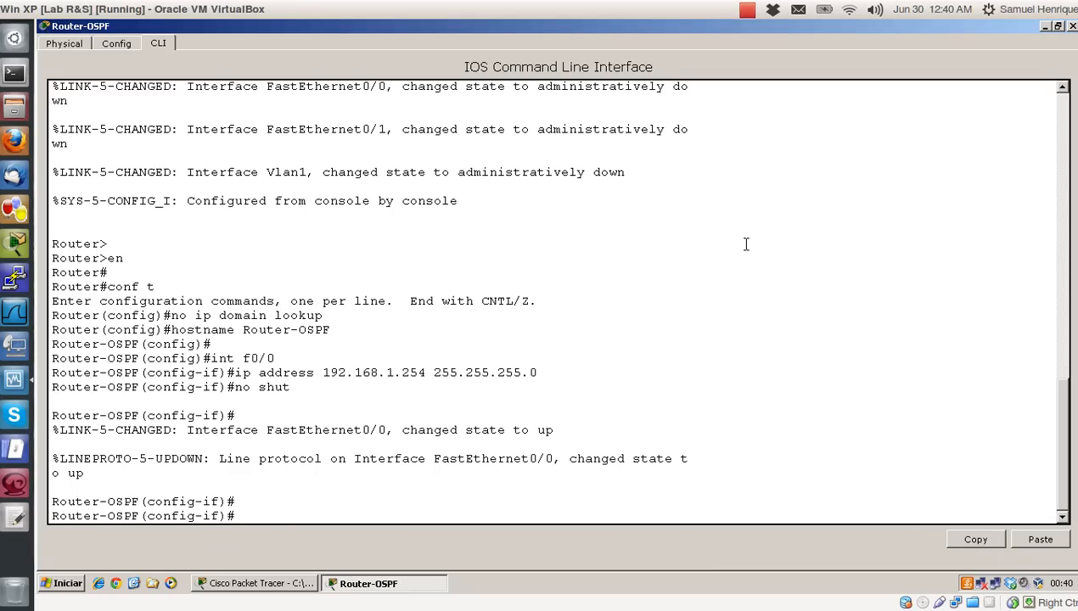
Step: Configure interface f0/1 with IP address 192.168.2.254 and mask 255.255.255.0, and enable it with "no shut"
type("int f0/1")
key("Return")
type("ip a")
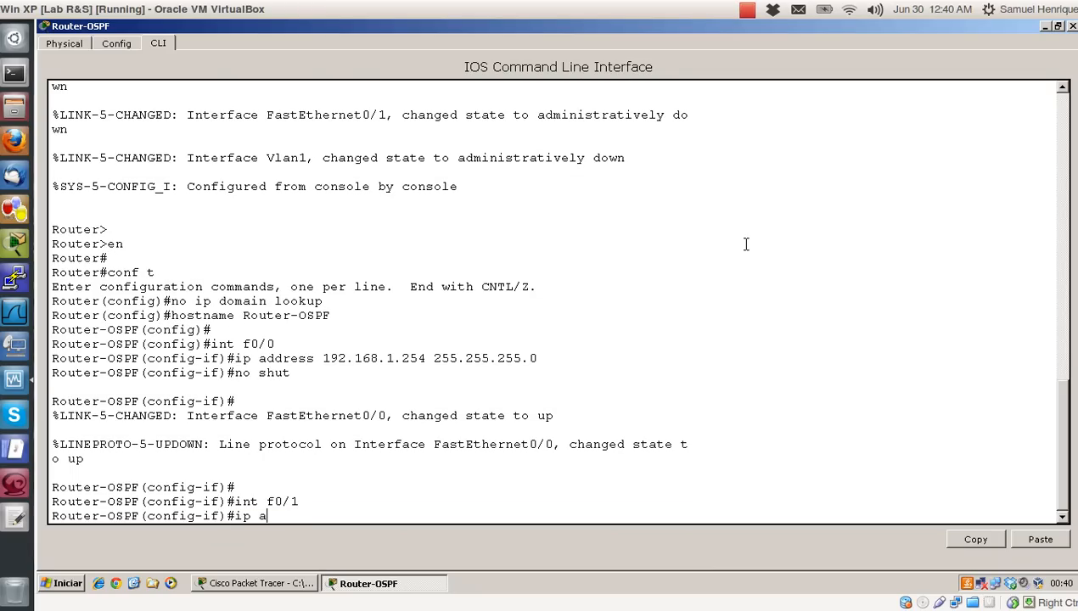
type("ddress 192.168.2.")
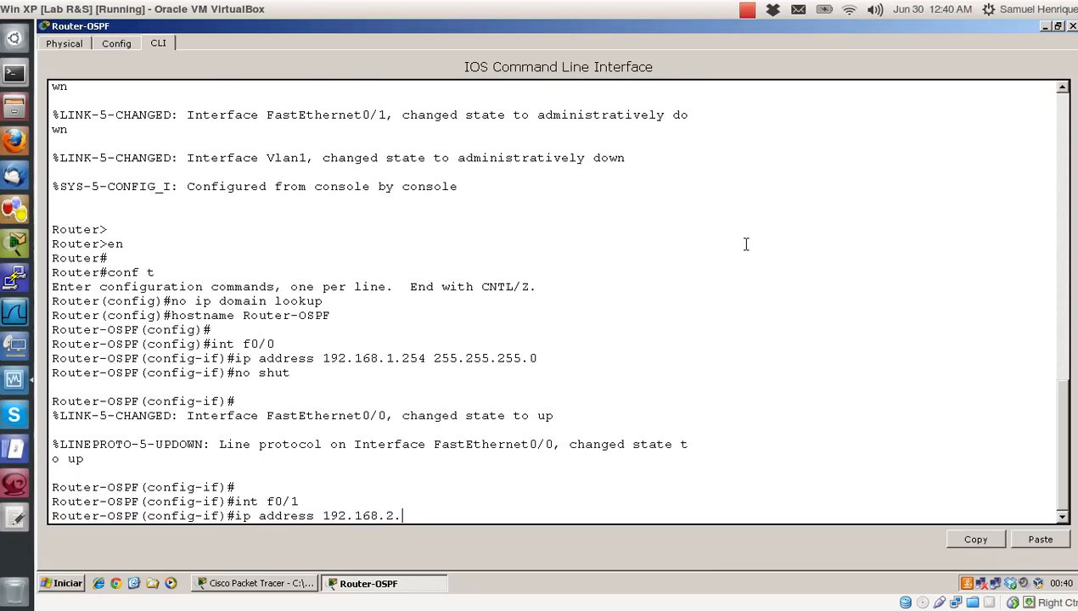
type("254 255.255.25")
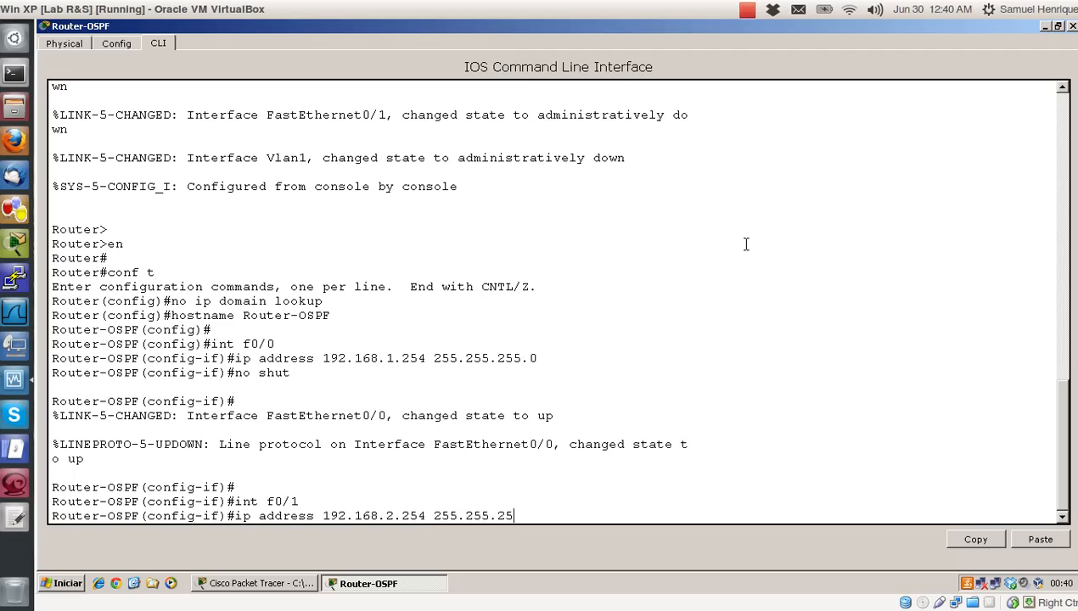
type("5.0")
key("Return")
type("no shut")
key("Return")
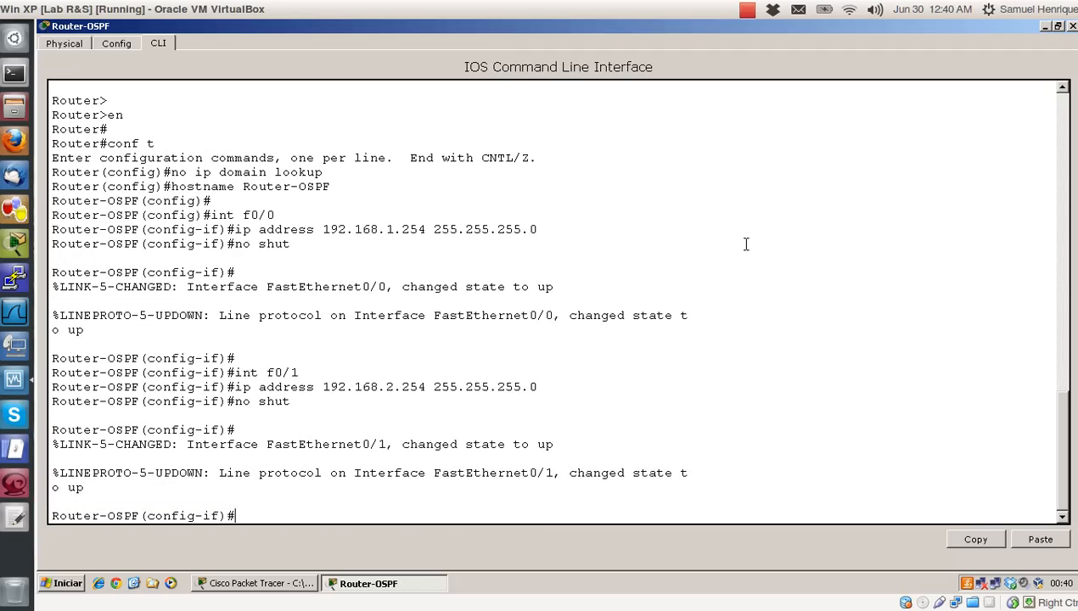
key("Return")
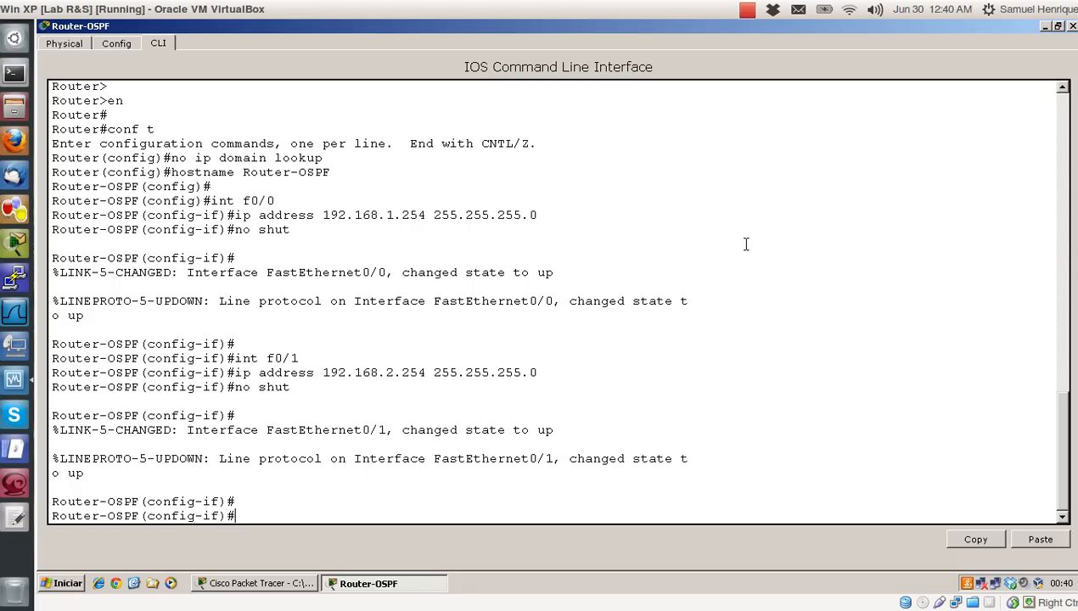
Step: Configure interface s0/3/1 with IP address 10.2.0.2 and mask 255.255.255.252, and enable it with "no shut"
type("int s0/3/1")
key("Return")
type("ip add")
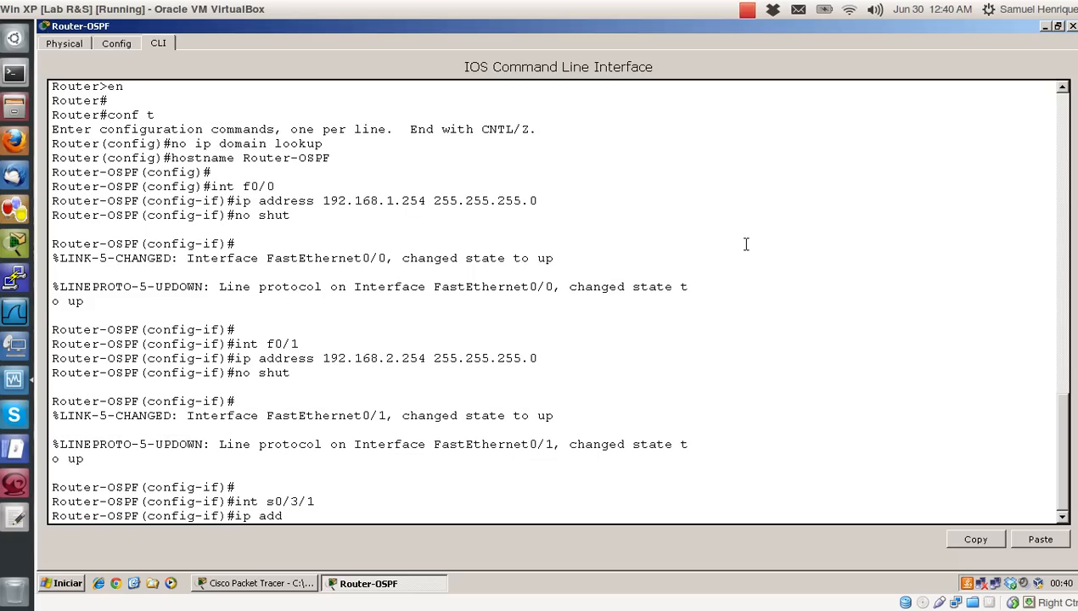
type("ress 10.2.0.2 255.255.255.252")
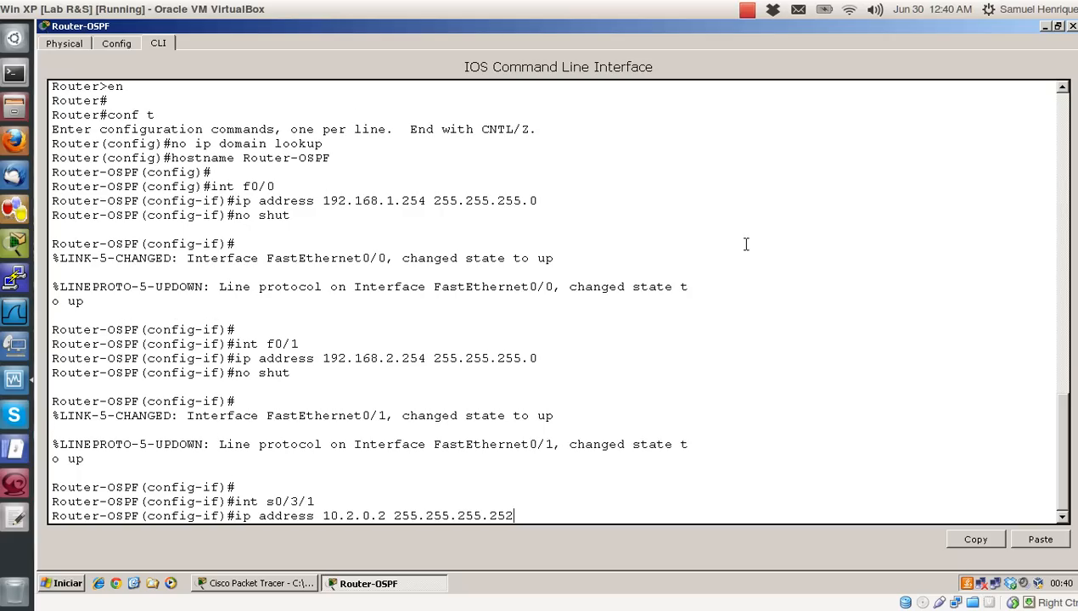
key("Return")
type("no shut")
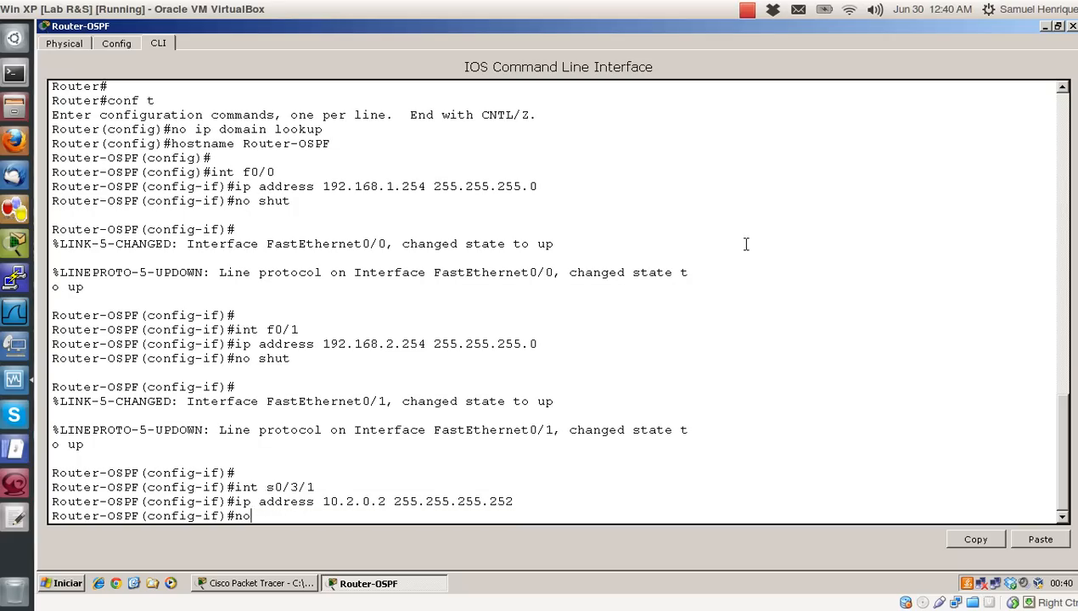
key("Return")
key("Return")
key("Return")
type("end")
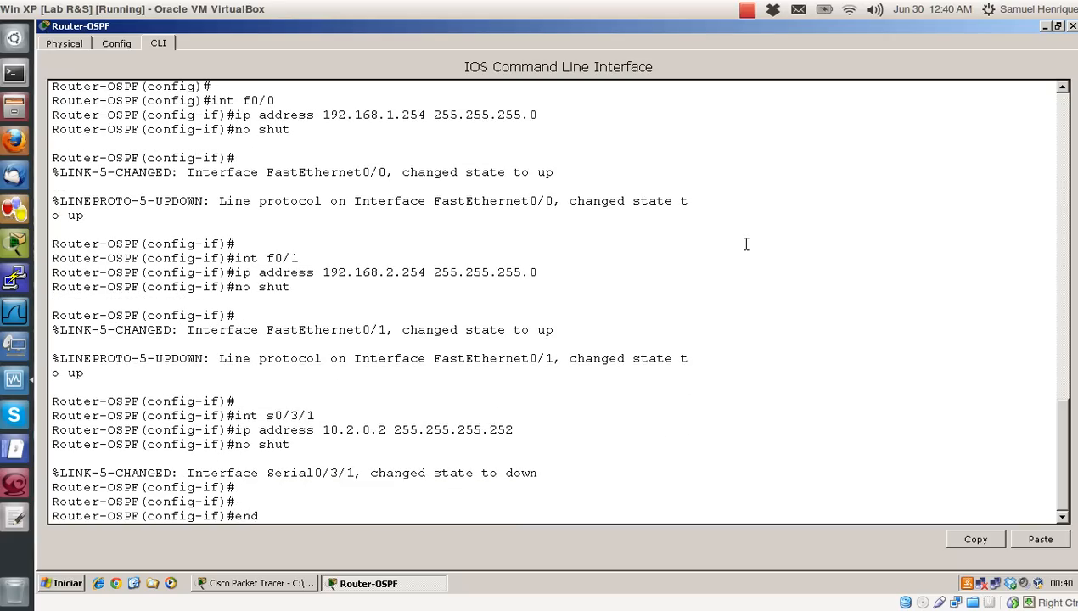
key("BackSpace")
key("BackSpace")
key("BackSpace")
key("Return")
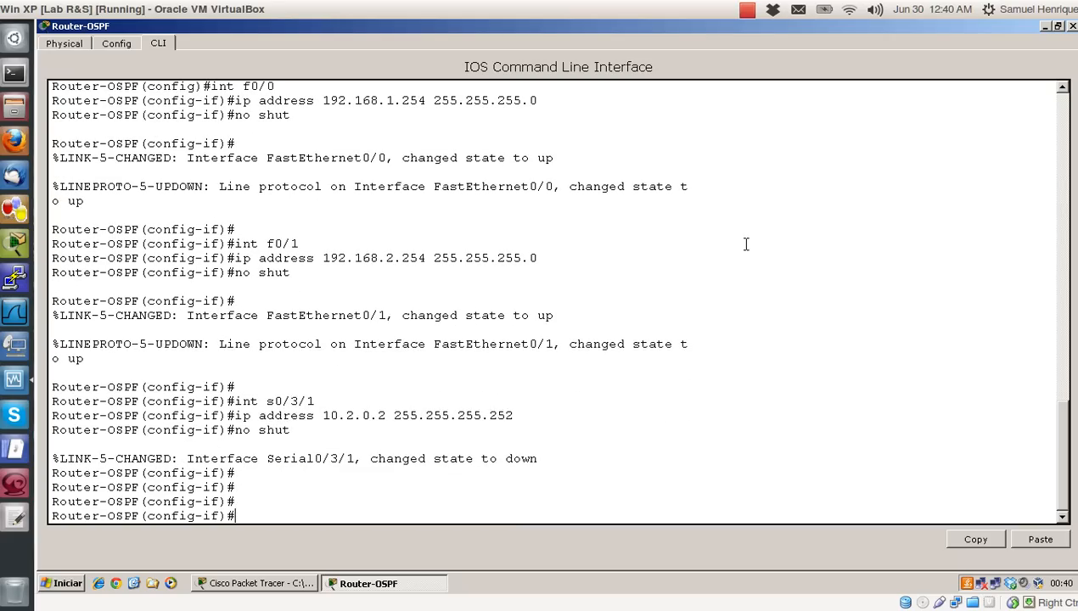
Step: Glance at the topology, return to the Router-OSPF console, leave interface configuration and start OSPF process 64
left_click(1043, 28)
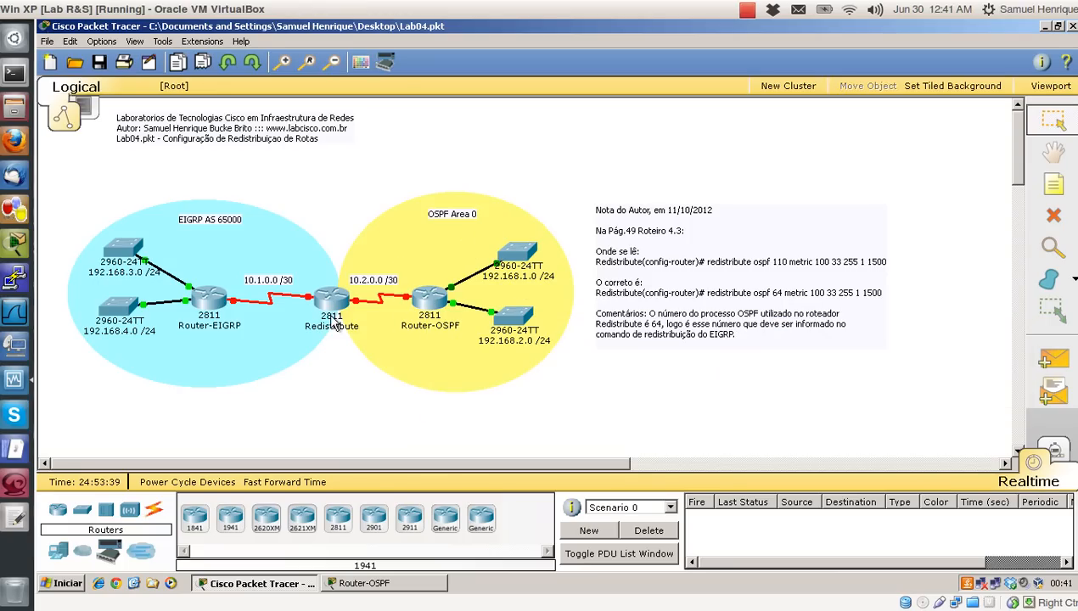
left_click(401, 576)
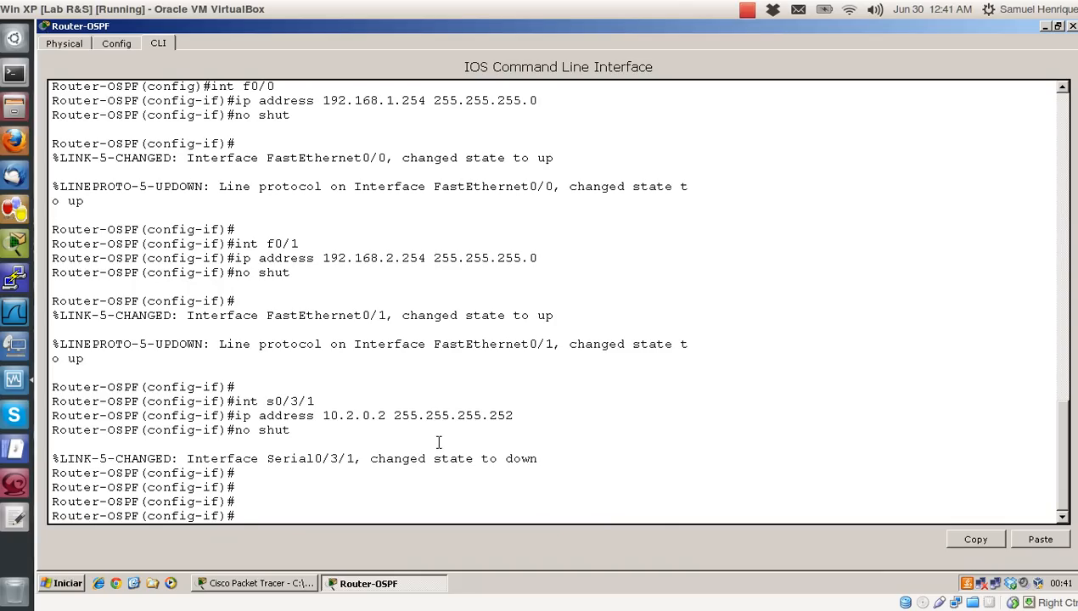
type("exit")
key("Return")
key("Return")
type("rou")
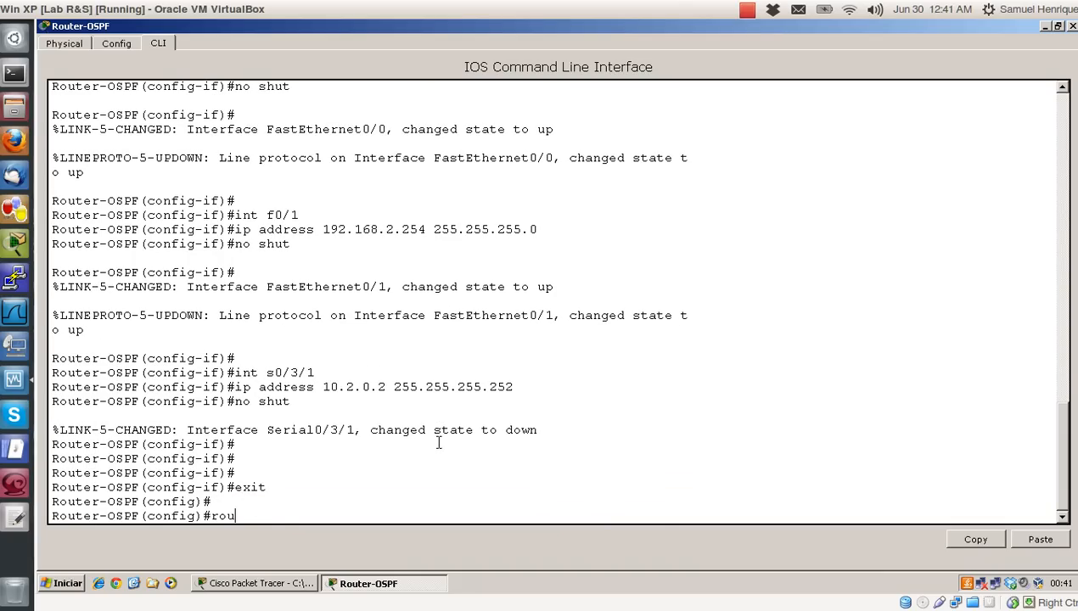
type("ter ospf 64")
key("Return")
Step: Advertise networks 192.168.1.0 and 192.168.2.0 in OSPF, each with wildcard 0.0.0.255 in area 0
type("ne")
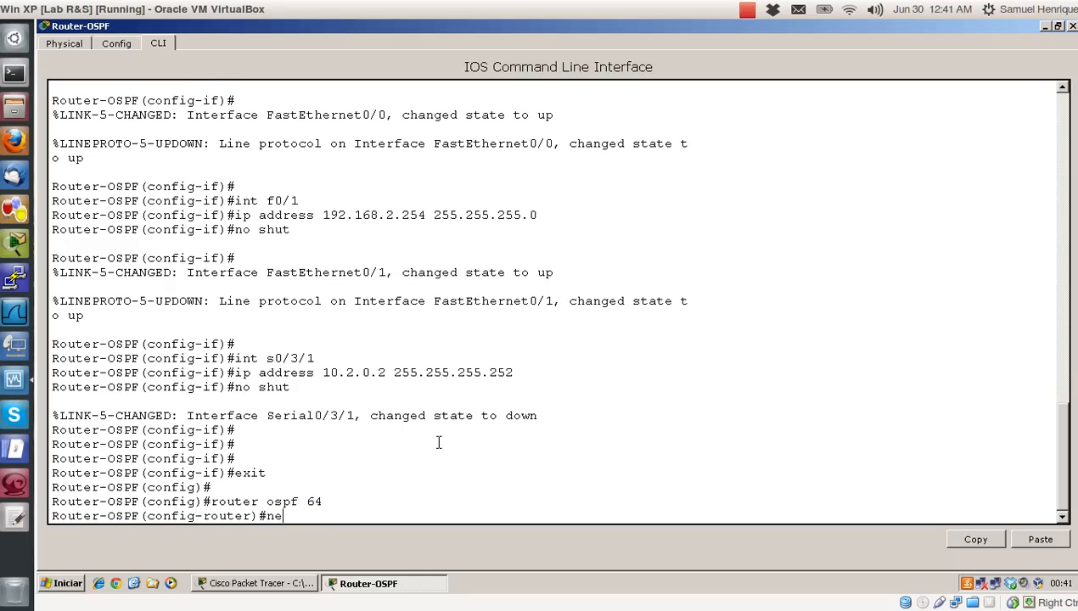
type("twork 192.168.1.0 ")
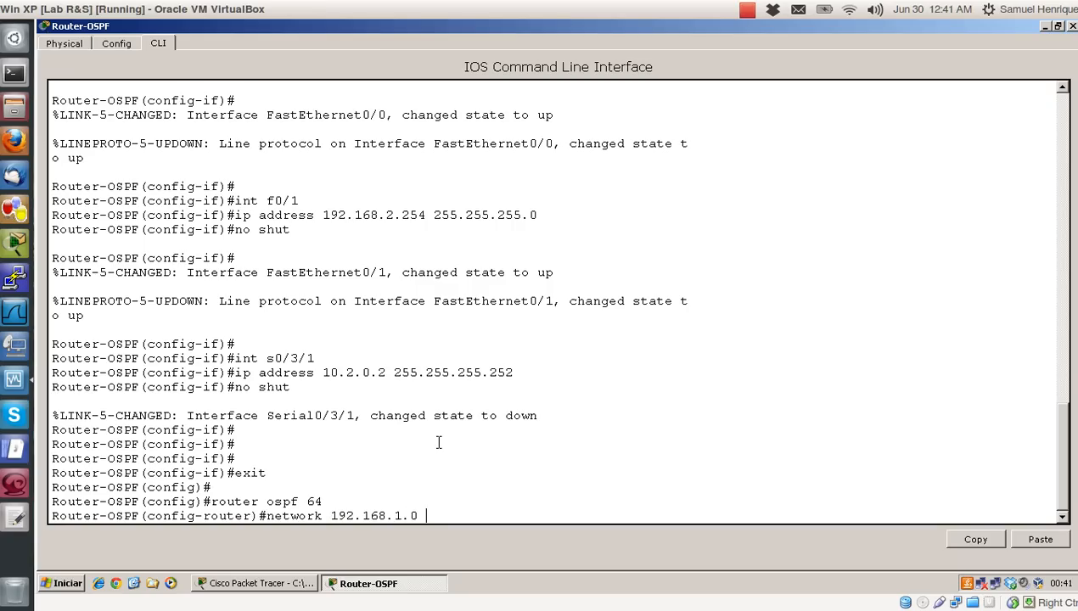
type("0.0.0.255 area 0")
key("Return")
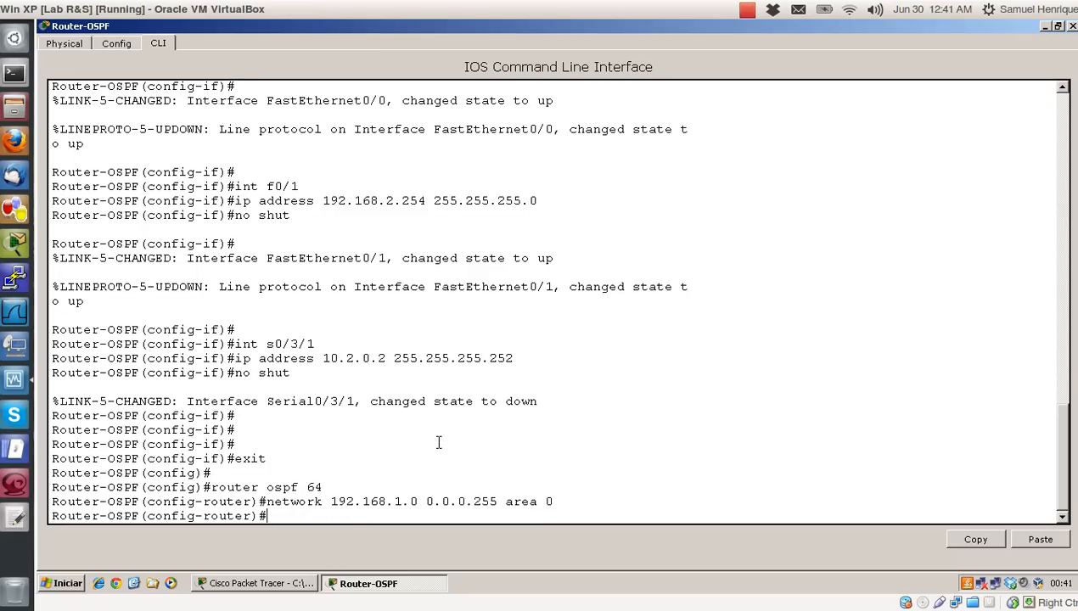
type("network 192.168")
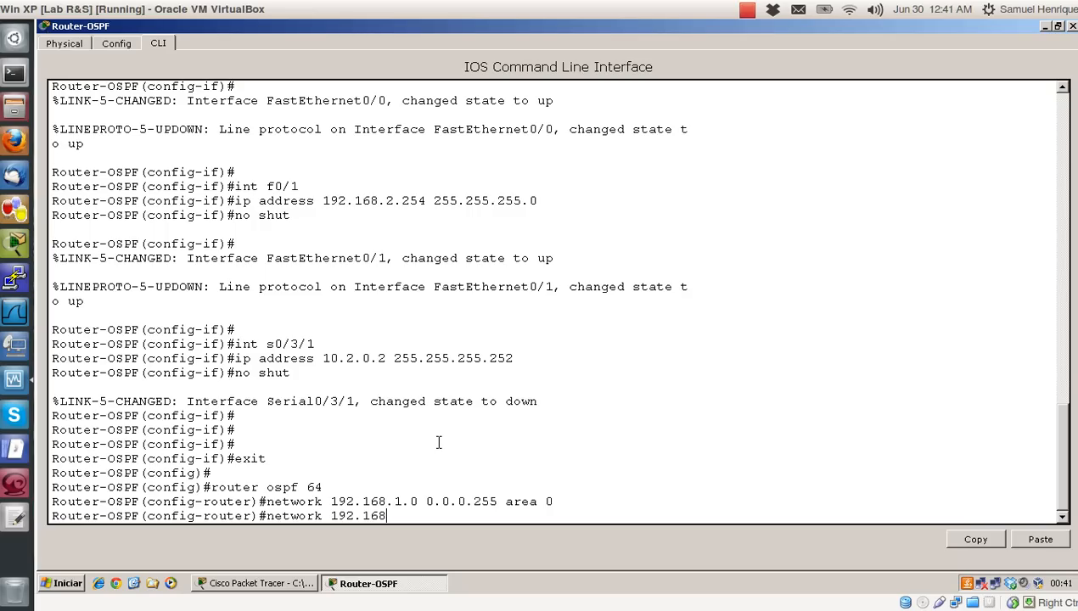
type(".2.0 0.0.0.255 area")
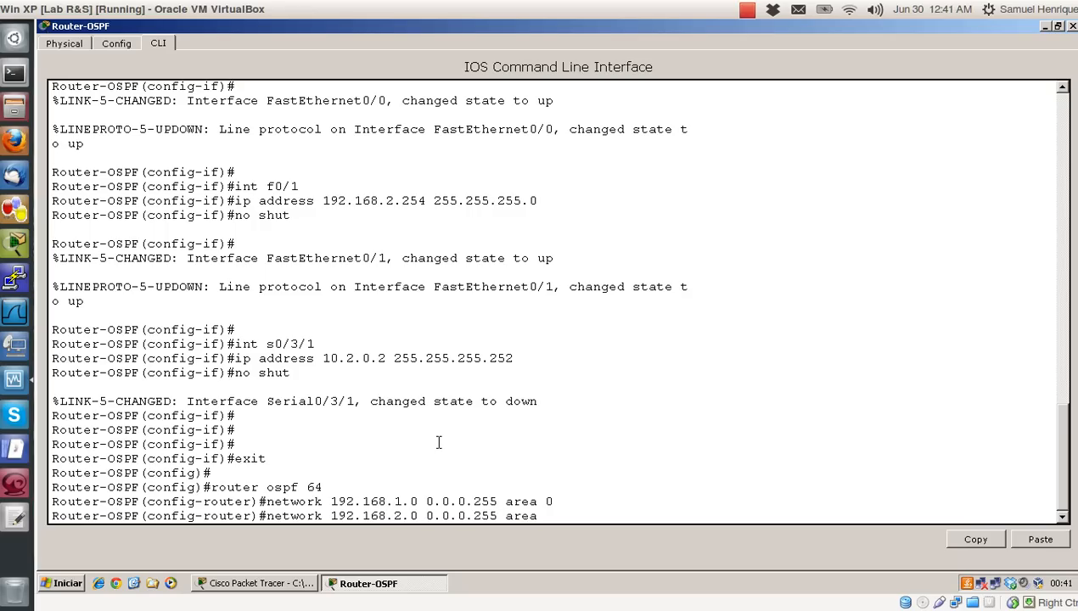
type(" 0")
key("Return")
Step: Advertise the serial link network 10.2.0.0 with wildcard 0.0.0.3 in OSPF area 0
type("network")
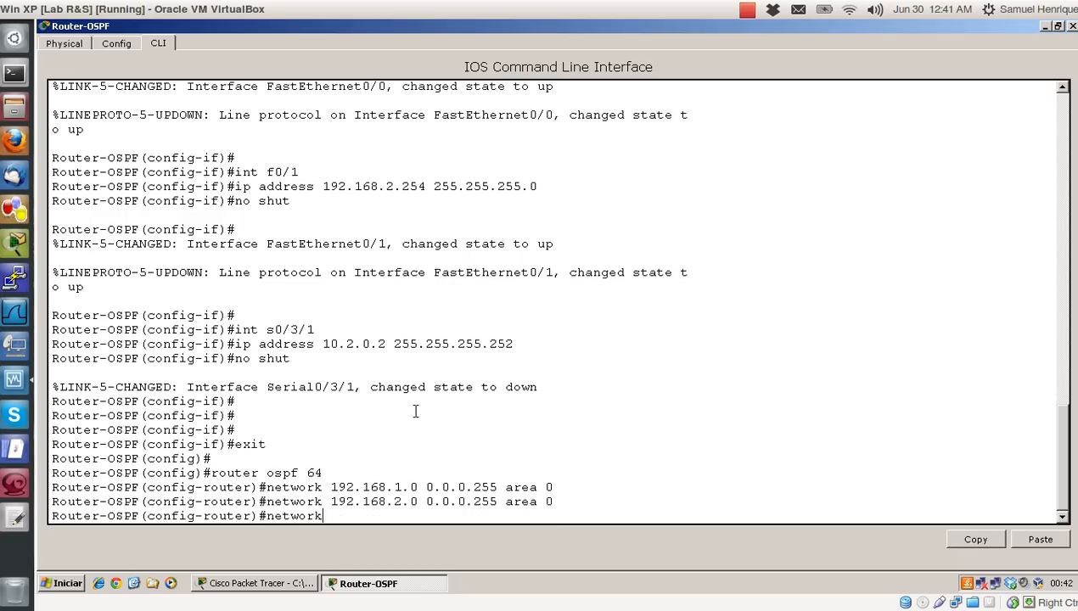
type(" 10.2.0.0 0.0.0.3 ara")
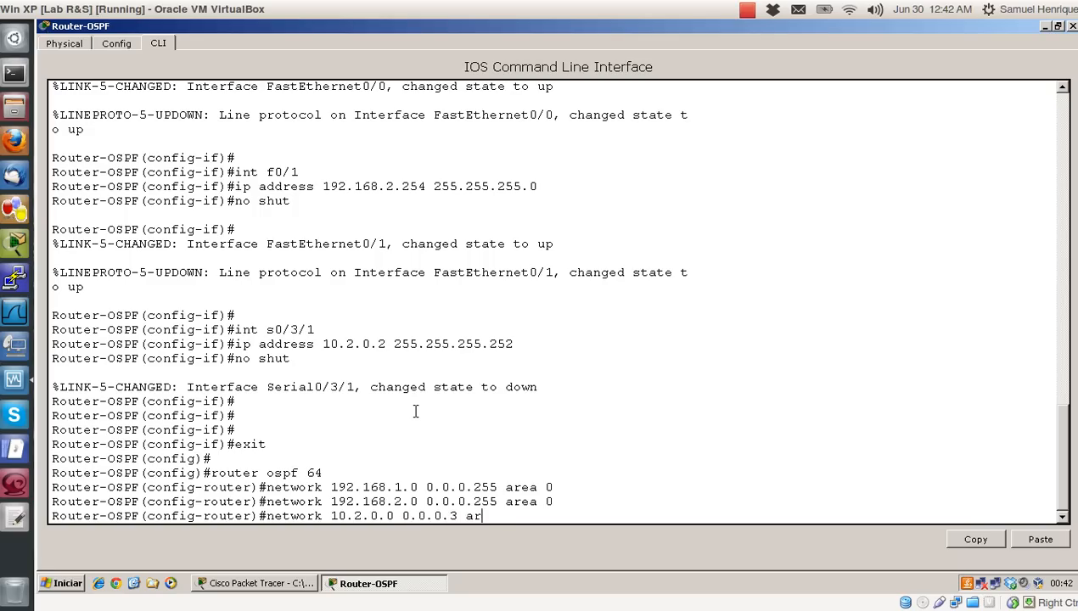
key("BackSpace")
key("BackSpace")
type("ea 0")
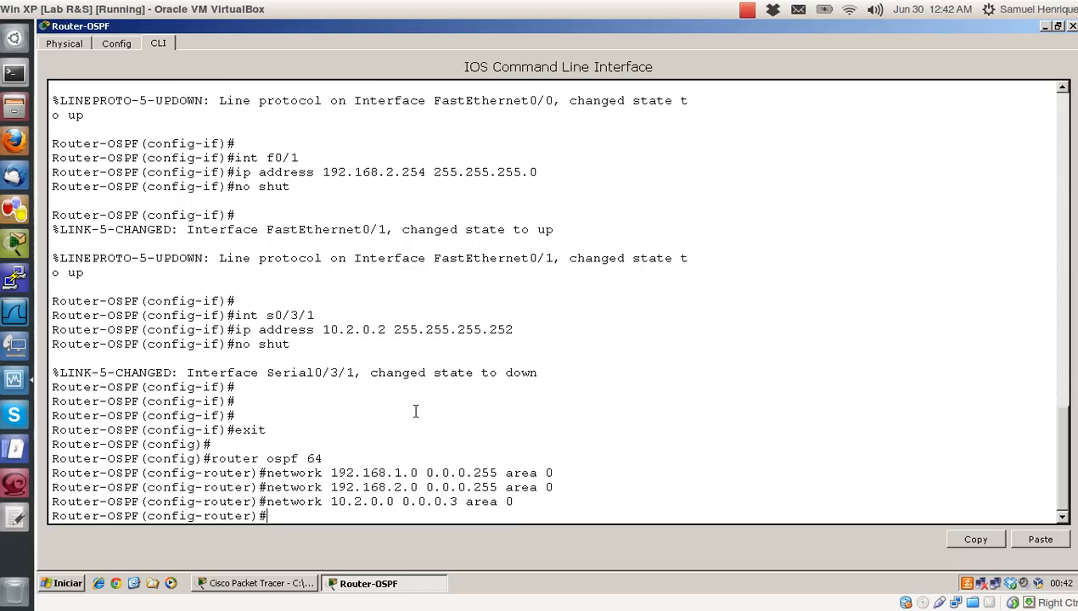
Step: Leave OSPF configuration for privileged mode and save Router-OSPF's configuration with "wr"
type("exit")
key("Return")
key("Return")
key("Return")
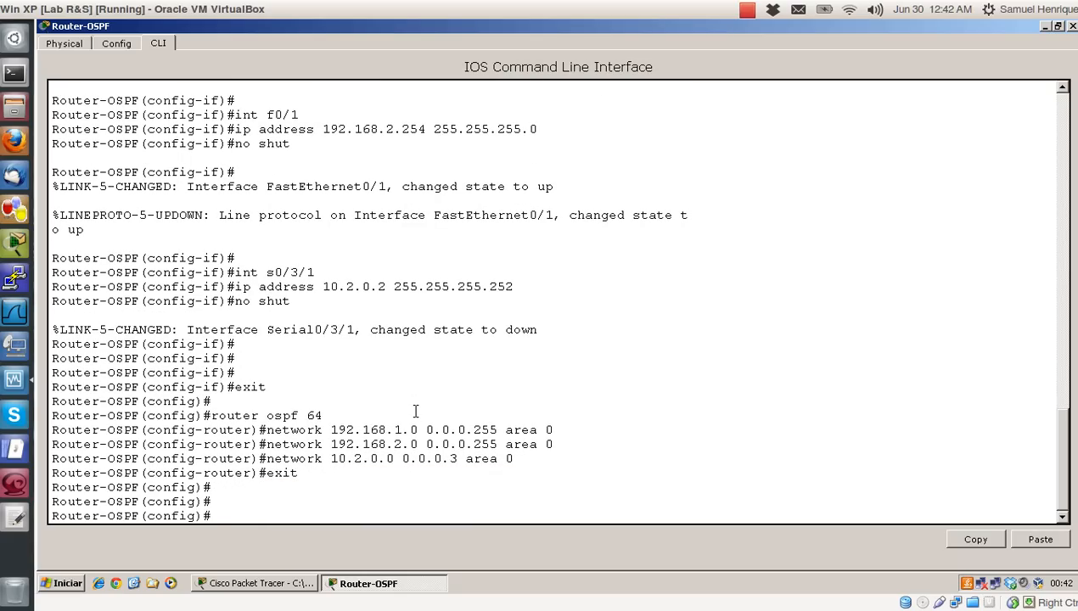
type("end")
key("Return")
key("Return")
type("wr")
key("Return")
key("Return")
key("Return")
key("Return")
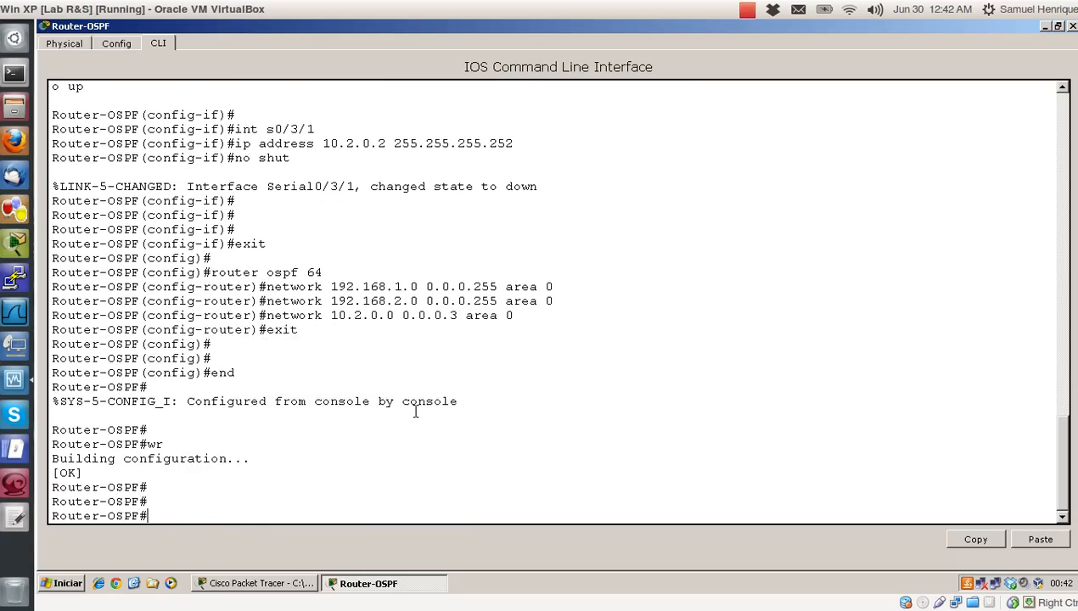
Step: Check the addresses and status of Router-OSPF's interfaces with "show ip int brief"
type("show ip int bir")
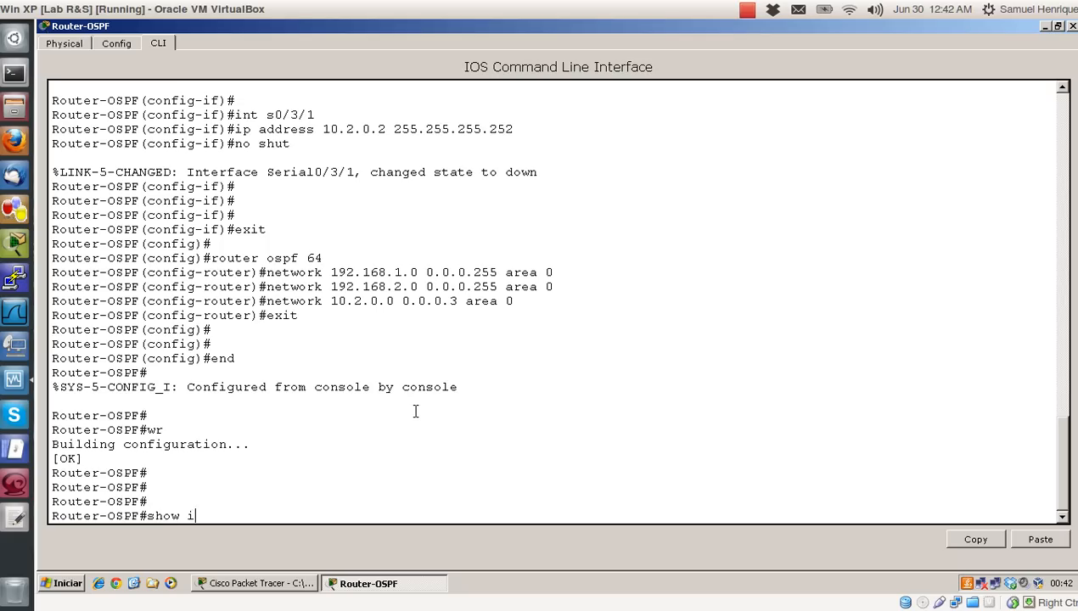
key("BackSpace")
key("BackSpace")
type("rief")
key("Return")
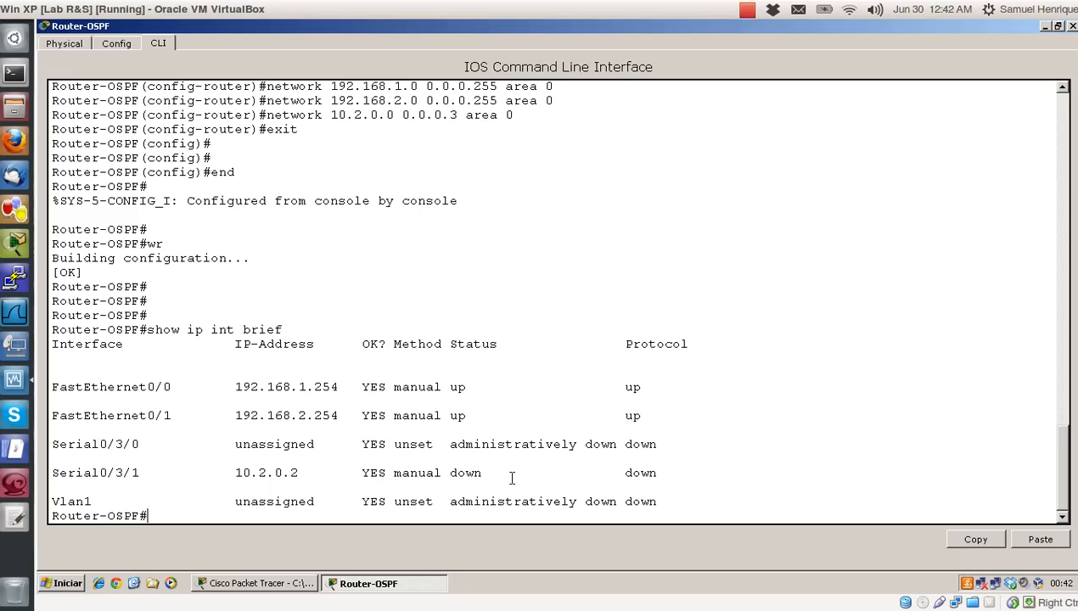
key("Return")
key("Return")
Step: Review Router-OSPF's routing protocol settings and advertised networks with "show ip protocols"
type("show i")
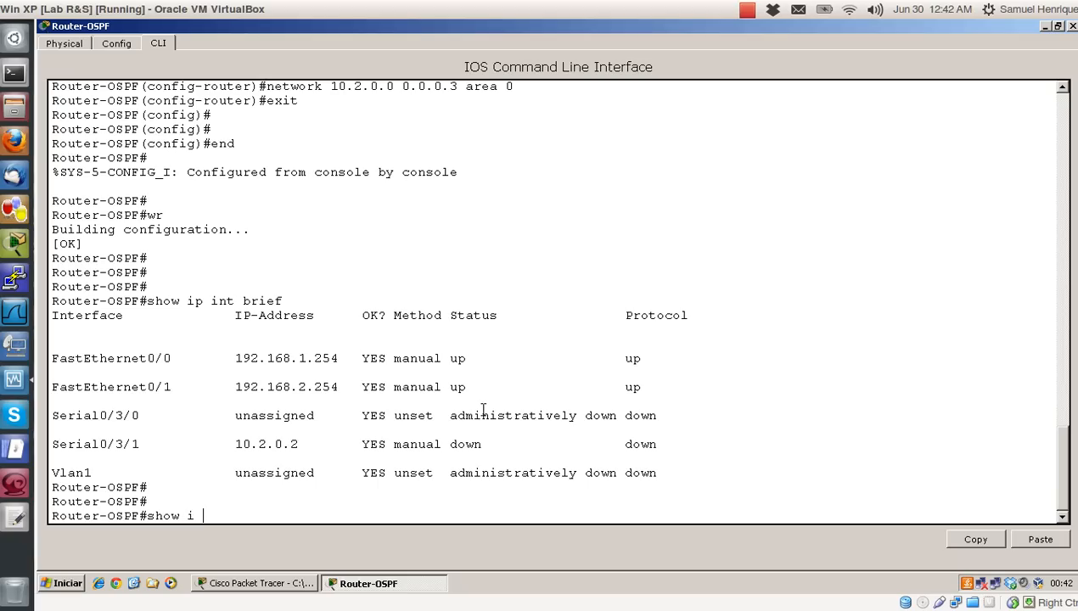
type("p protocols")
key("Return")
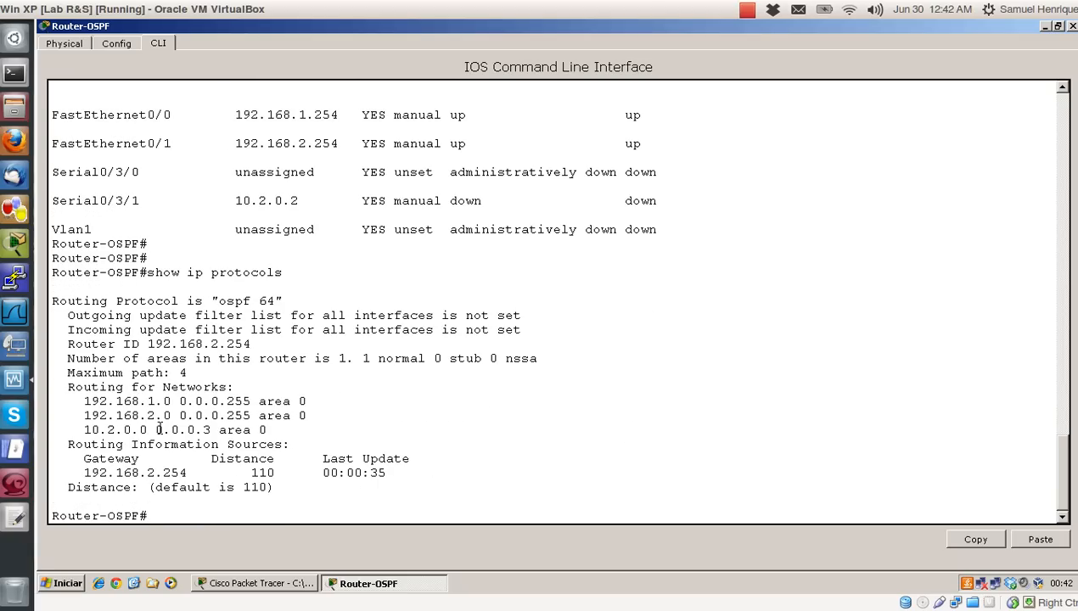
key("Return")
key("Return")
key("Return")
key("Return")
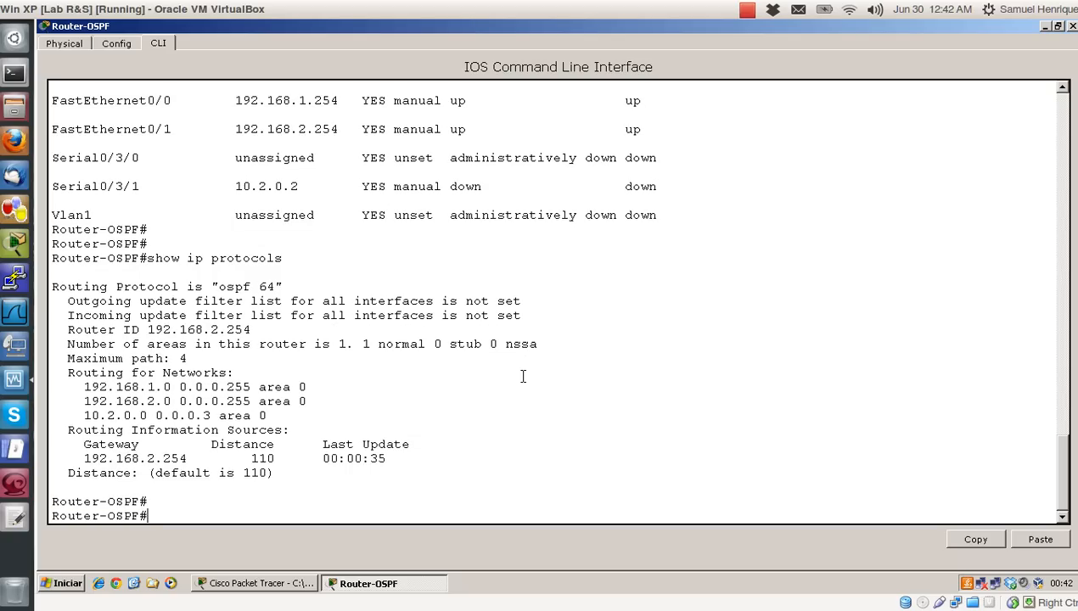
Step: Examine Router-OSPF's routing table with "show ip route"
type("show ip route")
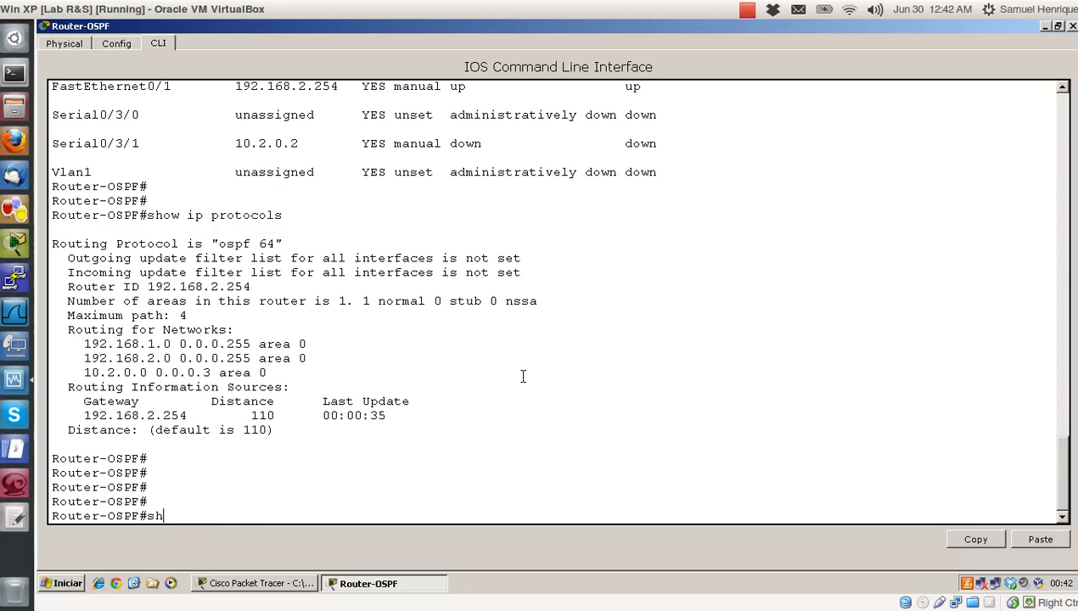
key("Return")
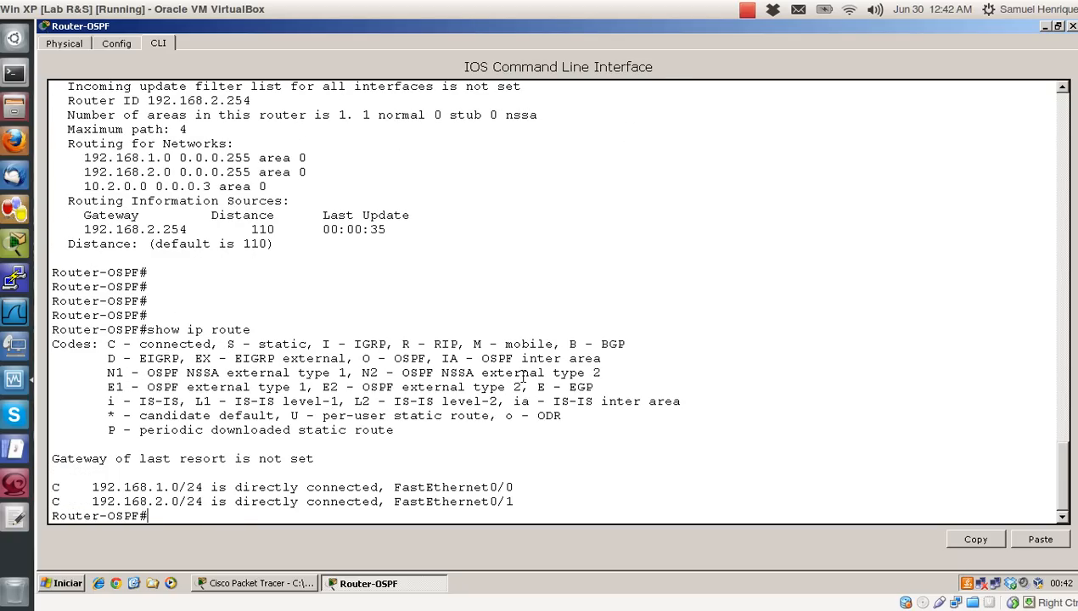
key("Return")
key("Return")
key("Return")
key("Return")
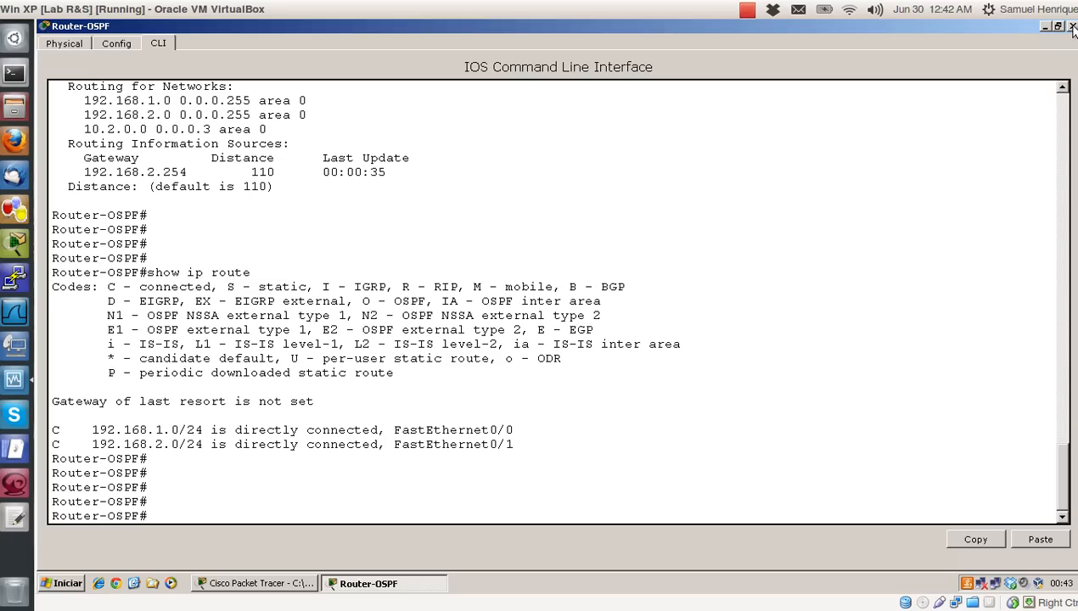
Step: Save Router-OSPF's configuration again with "wr" and close its console to return to the topology
type("wr")
key("Return")
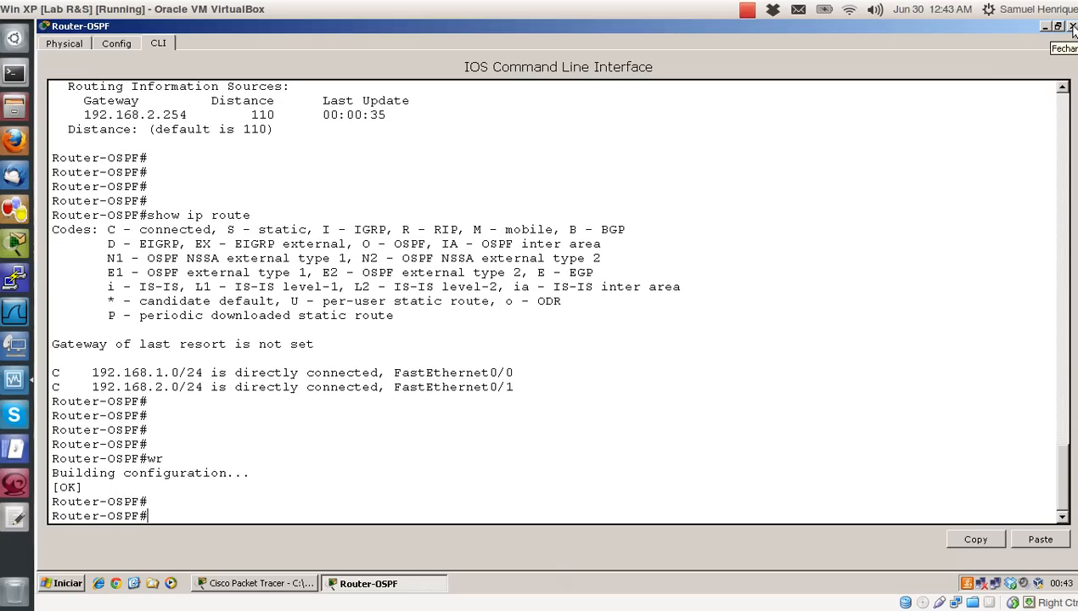
left_click(1072, 26)
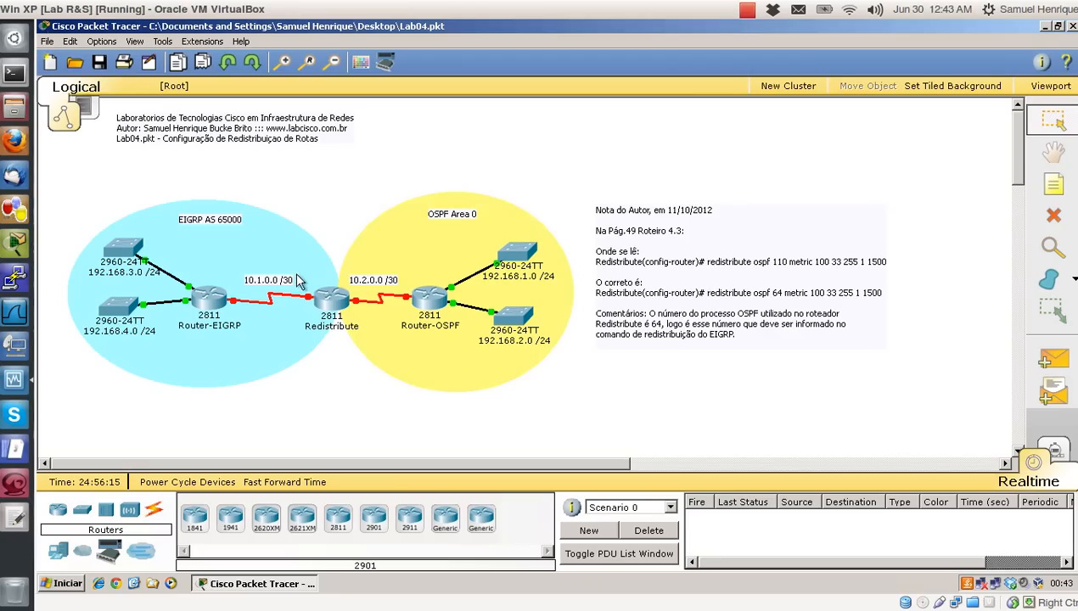
Step: Open the Redistribute router's command line in an enlarged window beside the topology and activate its console prompt
mouse_move(314, 335)
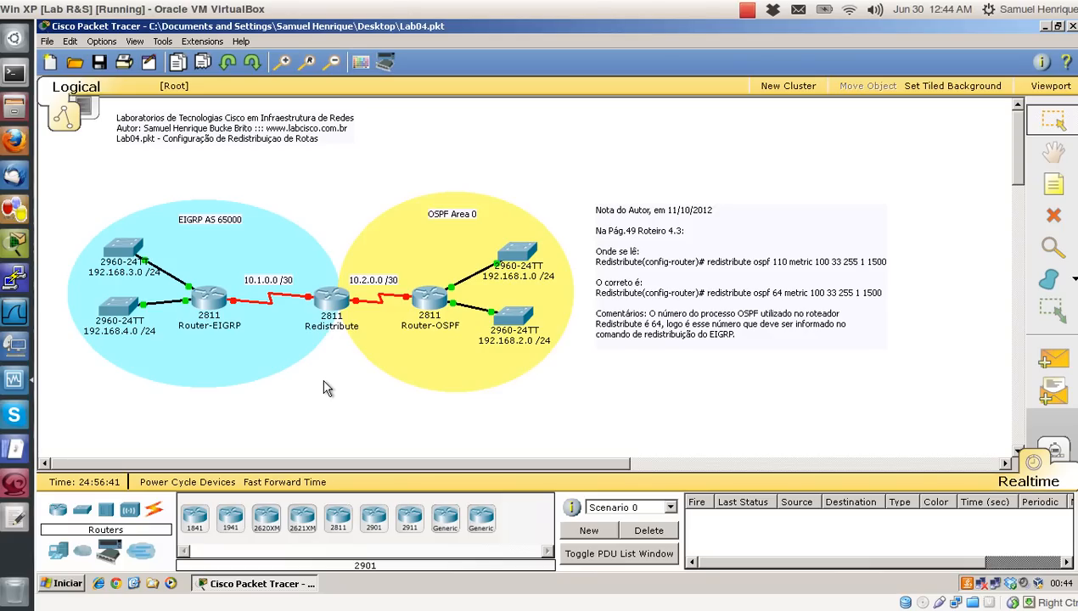
left_click(335, 301)
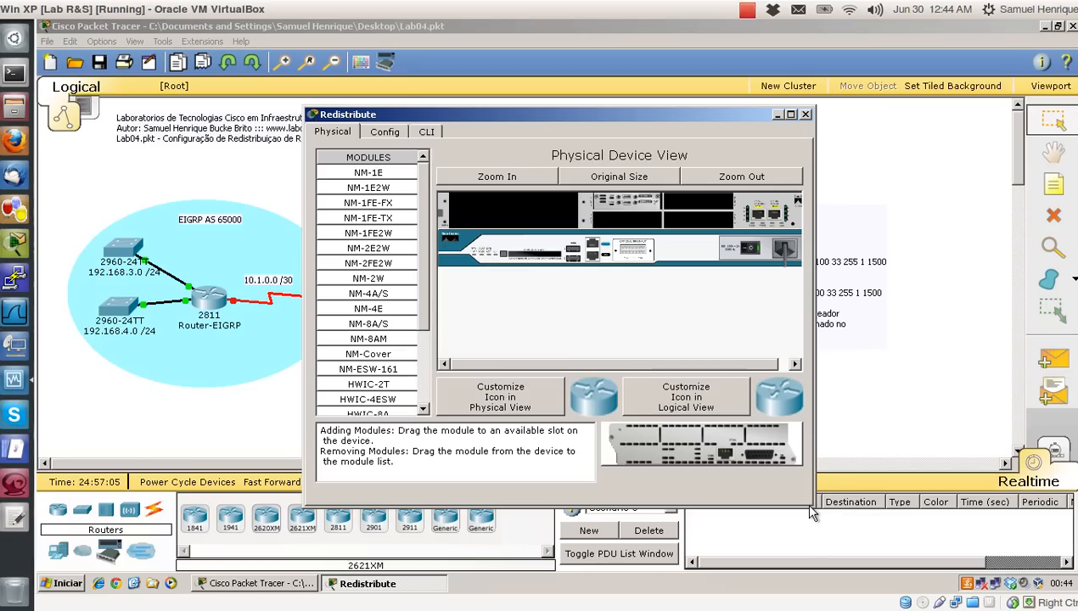
left_click_drag(813, 506, 972, 552)
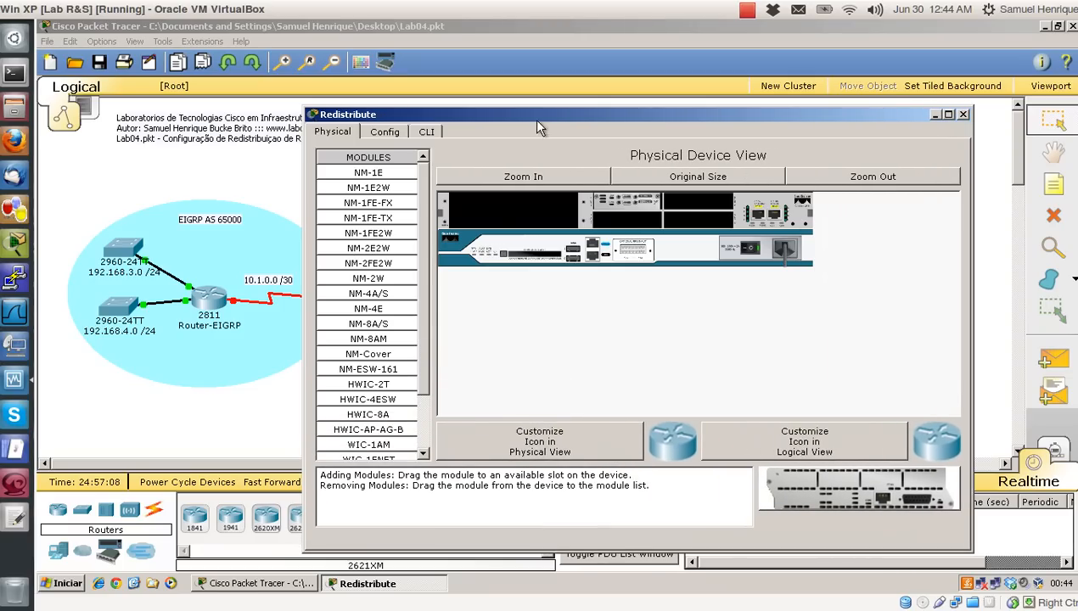
left_click(431, 132)
left_click_drag(431, 112, 541, 100)
key("Return")
key("Return")
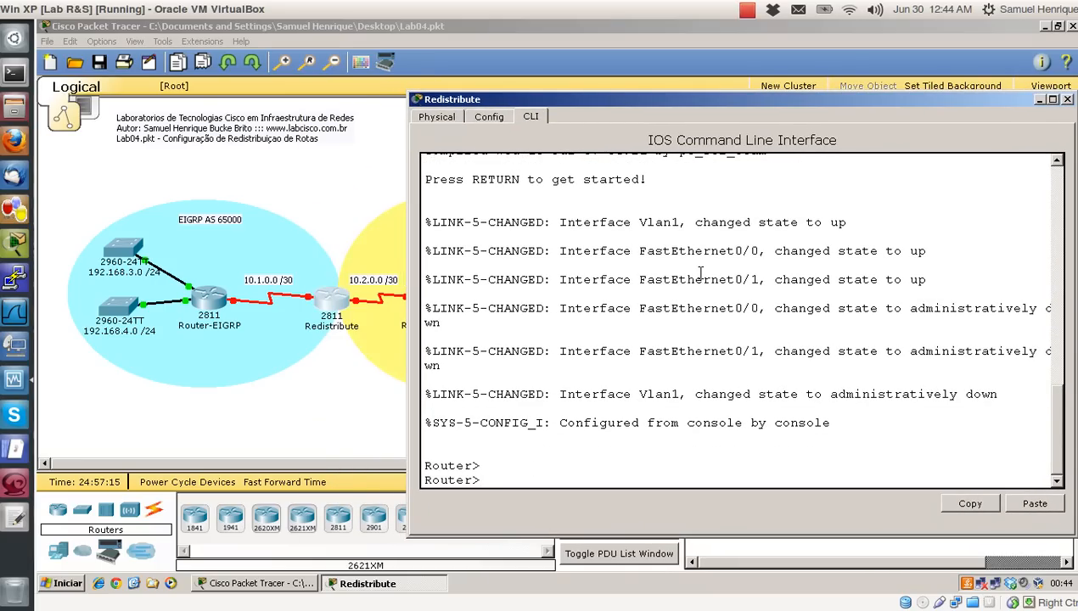
Step: Enter global configuration mode on the Redistribute router and disable name resolution with "no ip domain lookup"
type("en")
key("Return")
type("conf t")
key("Return")
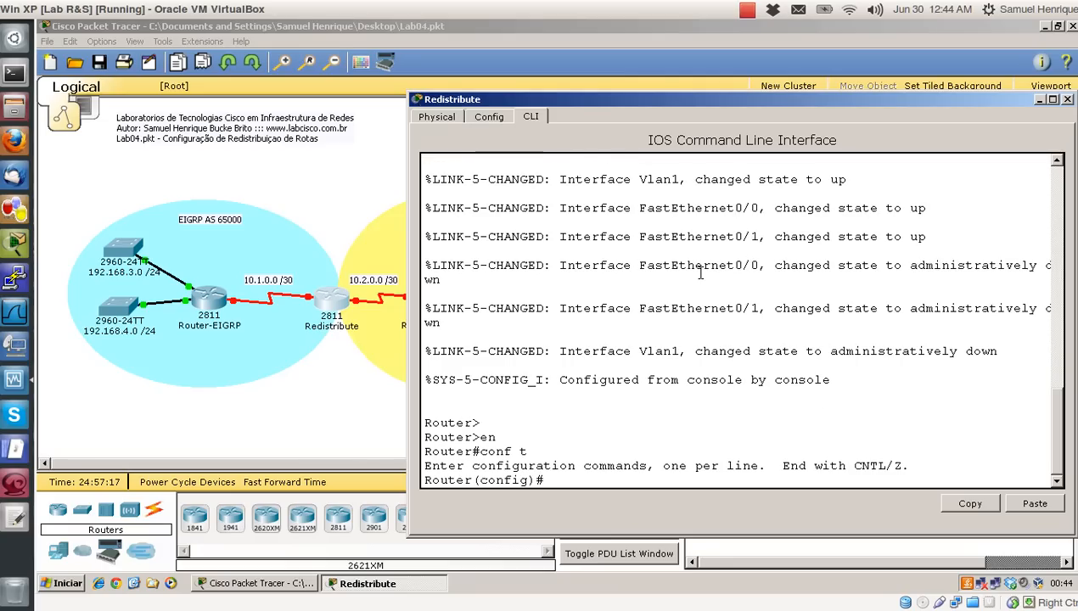
type("no ip domain lookup")
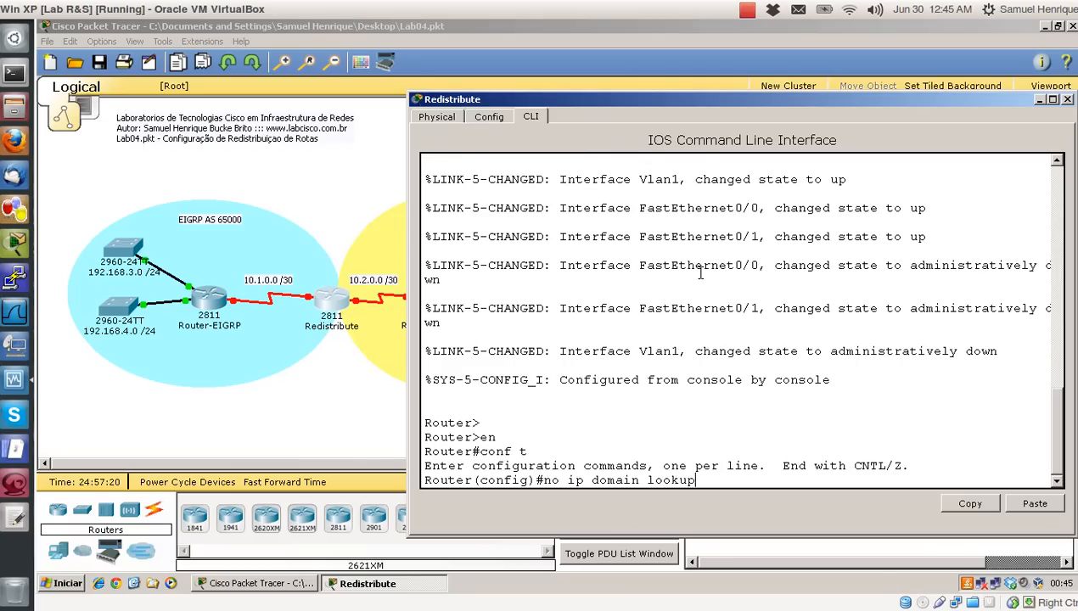
key("Return")
Step: Set the router's hostname to Redistribute
type("hostname")
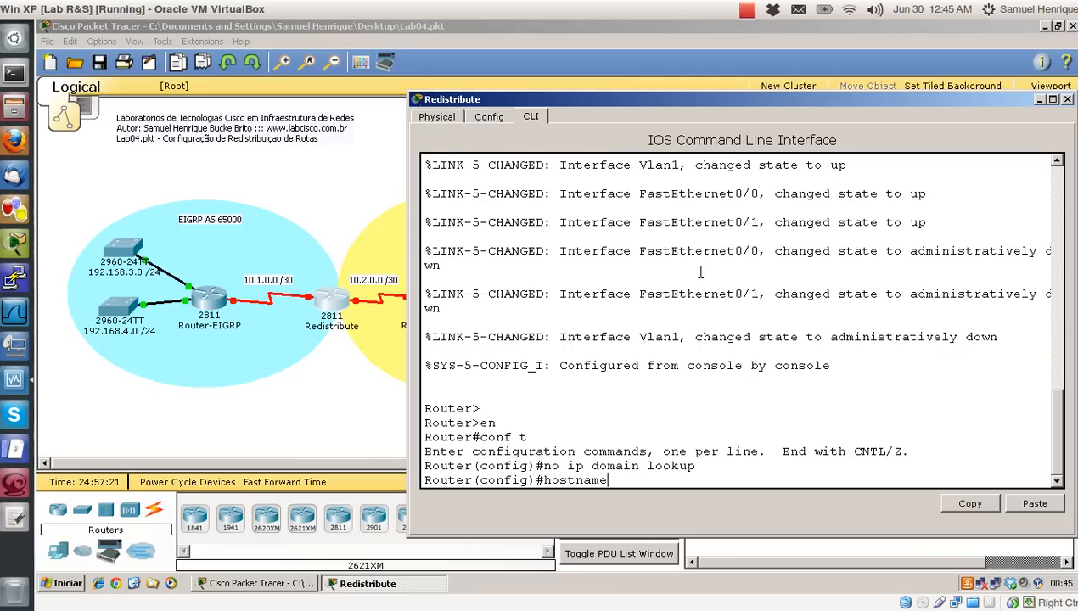
type(" Redistribute")
key("Return")
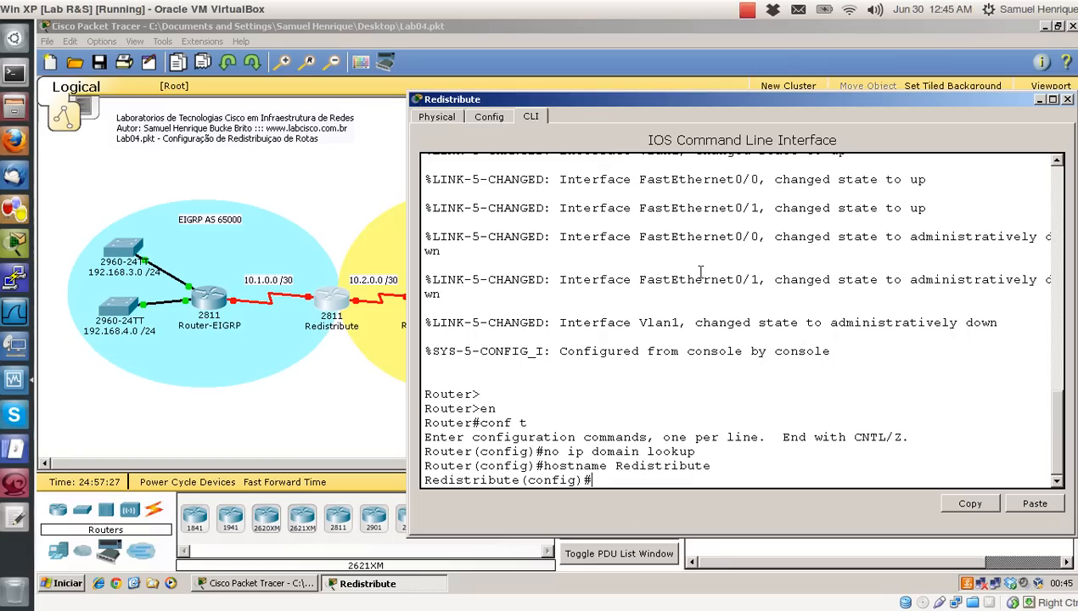
key("Return")
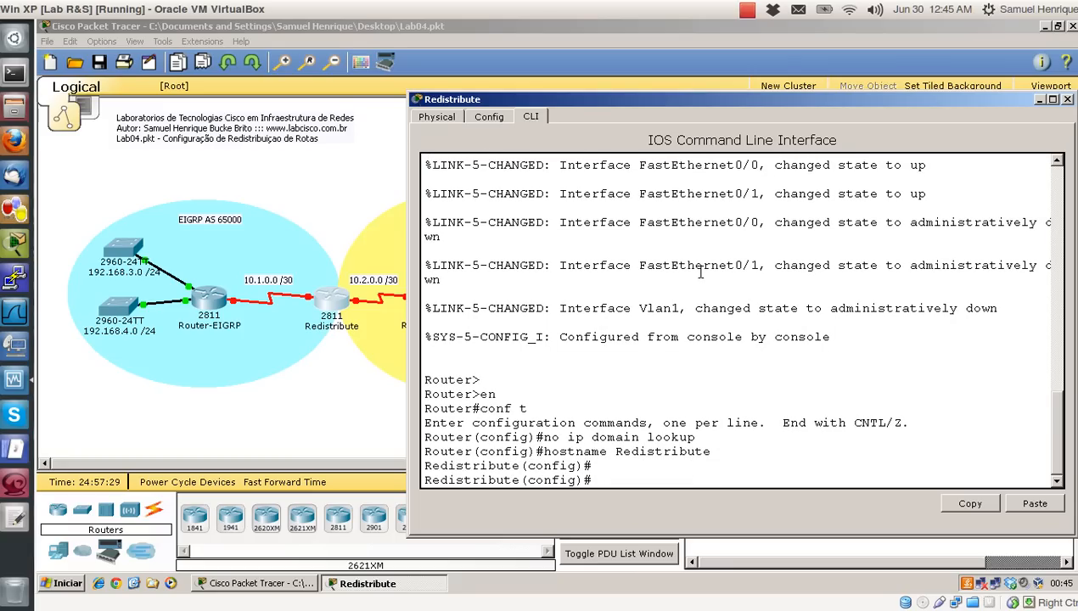
Step: Select serial interface s0/3/0 on the Redistribute router and set its clock rate to 64000
type("int s0/3/0")
key("Return")
type("clock rate ")
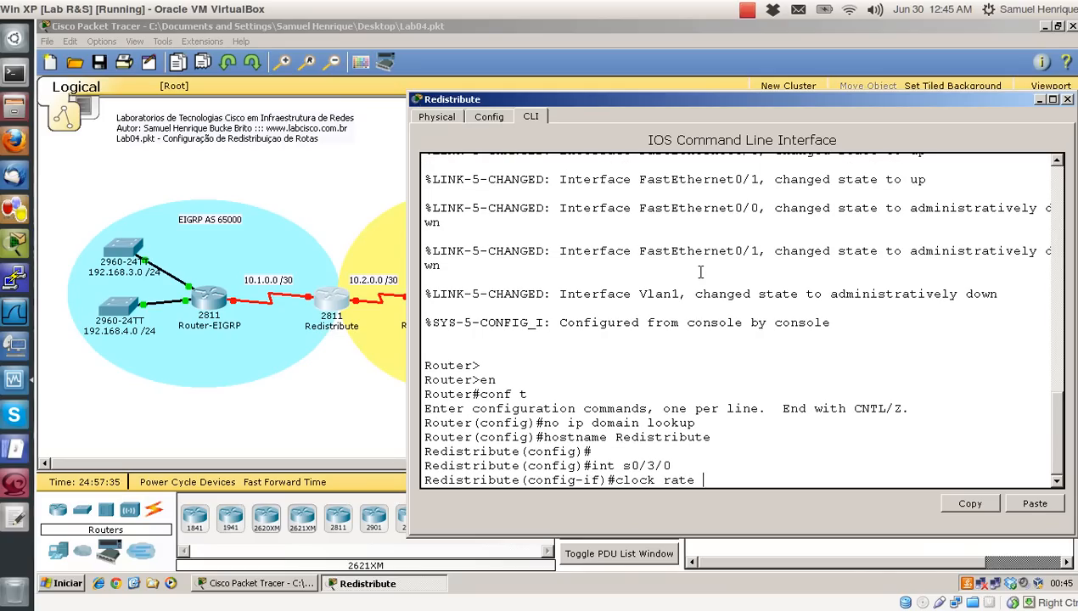
type("64000")
key("Return")
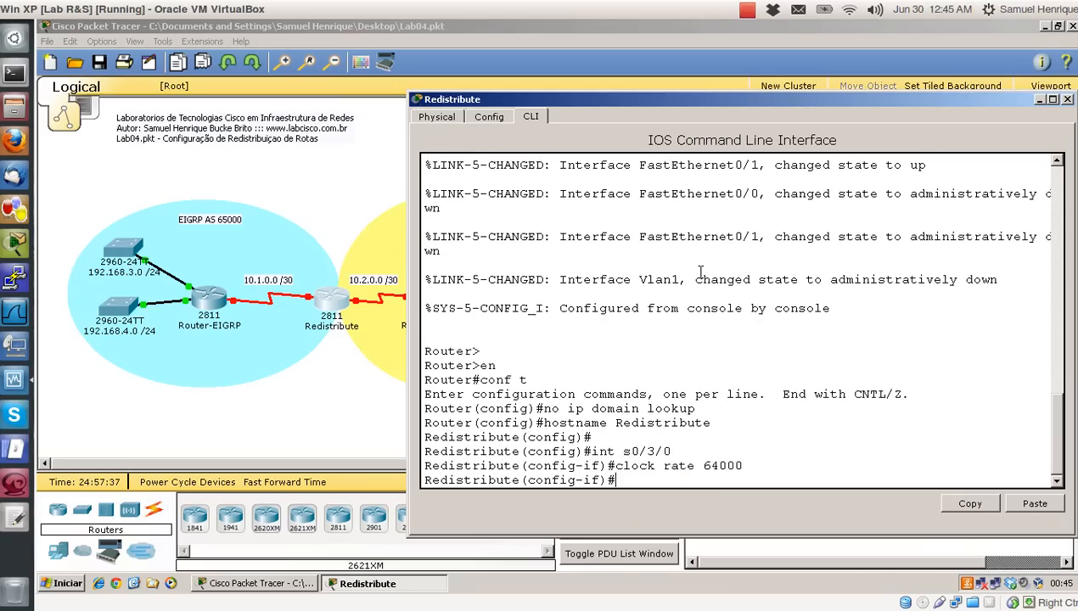
Step: Assign IP address 10.1.0.1 with mask 255.255.255.252 to s0/3/0 and enable the interface with "no shut"
type("ip addre")
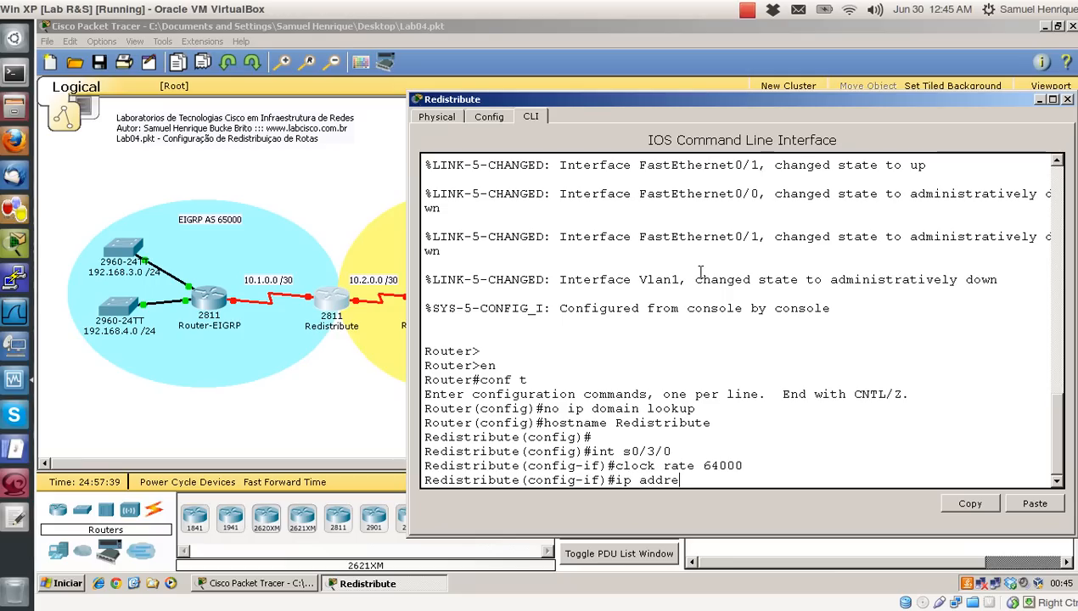
type("ss 10.1.0.1 255.255.255.252")
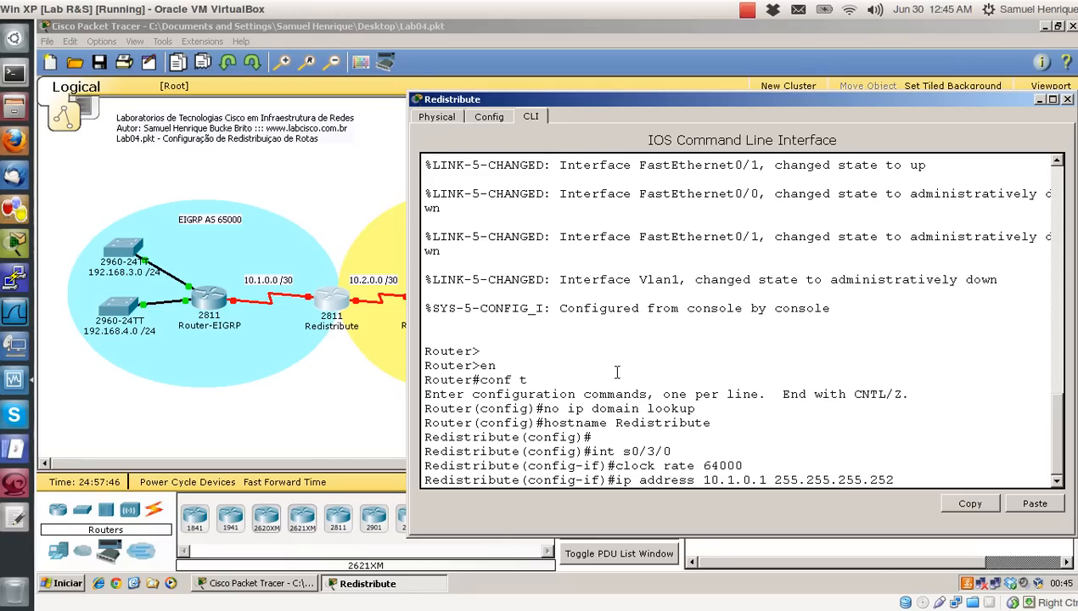
key("Return")
type("no shut")
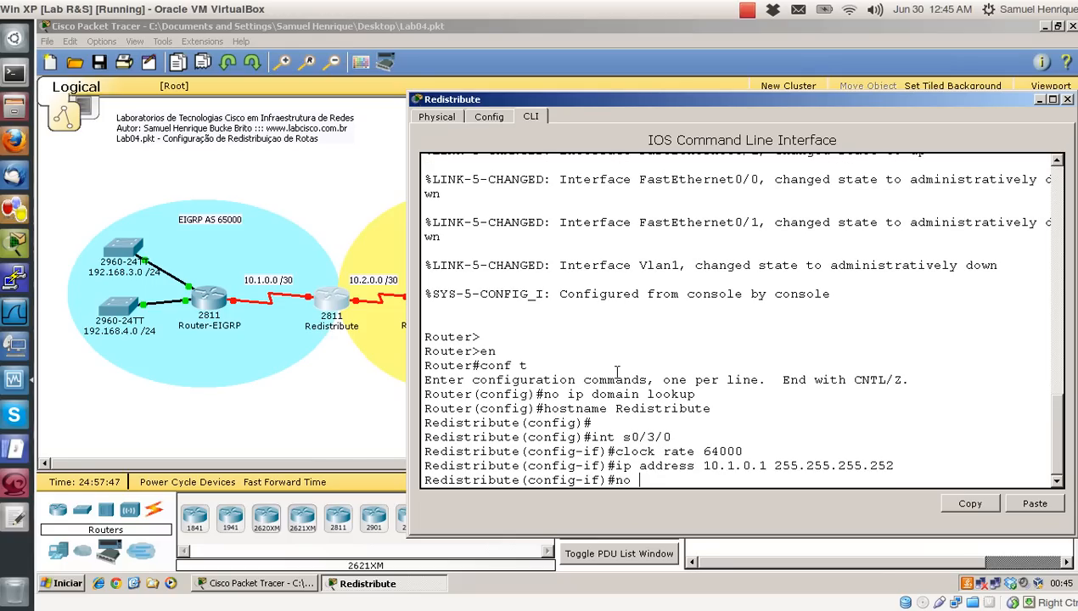
key("Return")
key("Return")
key("Return")
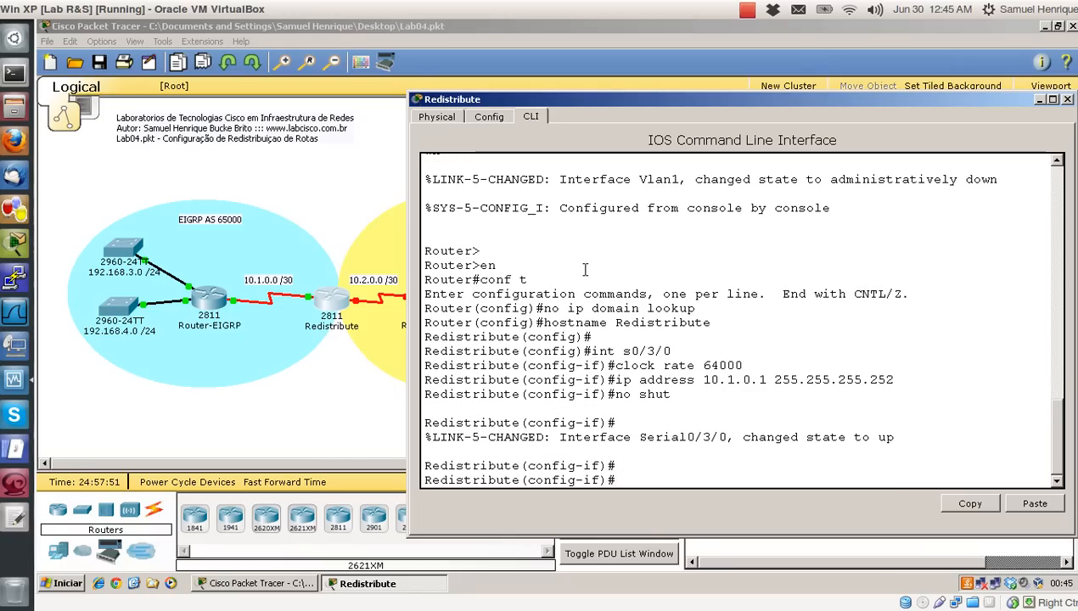
Step: Select serial interface s0/3/1 and assign it IP address 10.2.0.1 with mask 255.255.255.252
type("int s0/3/1")
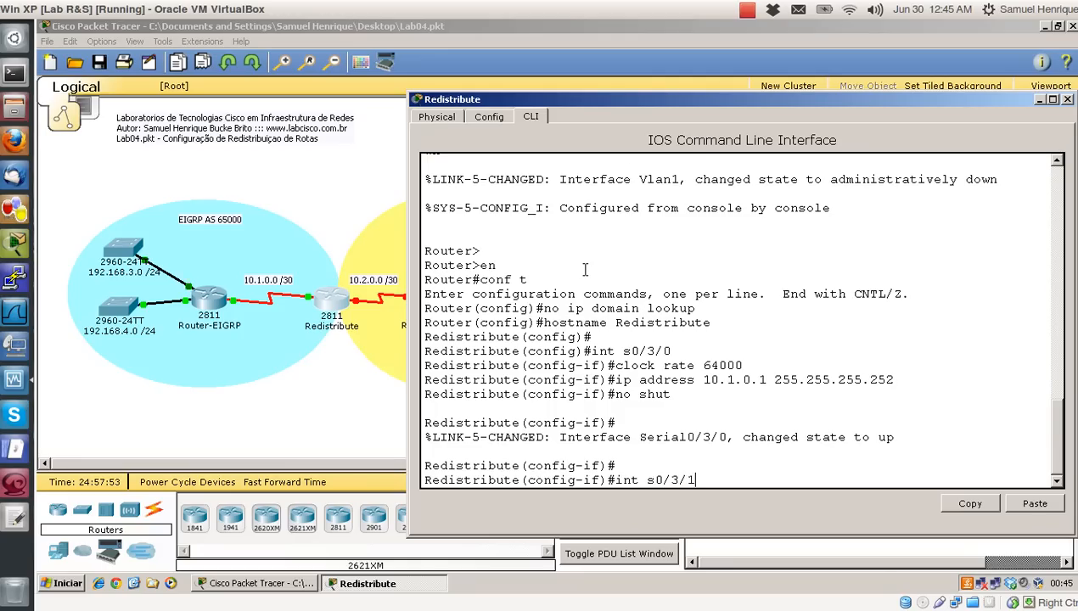
key("Return")
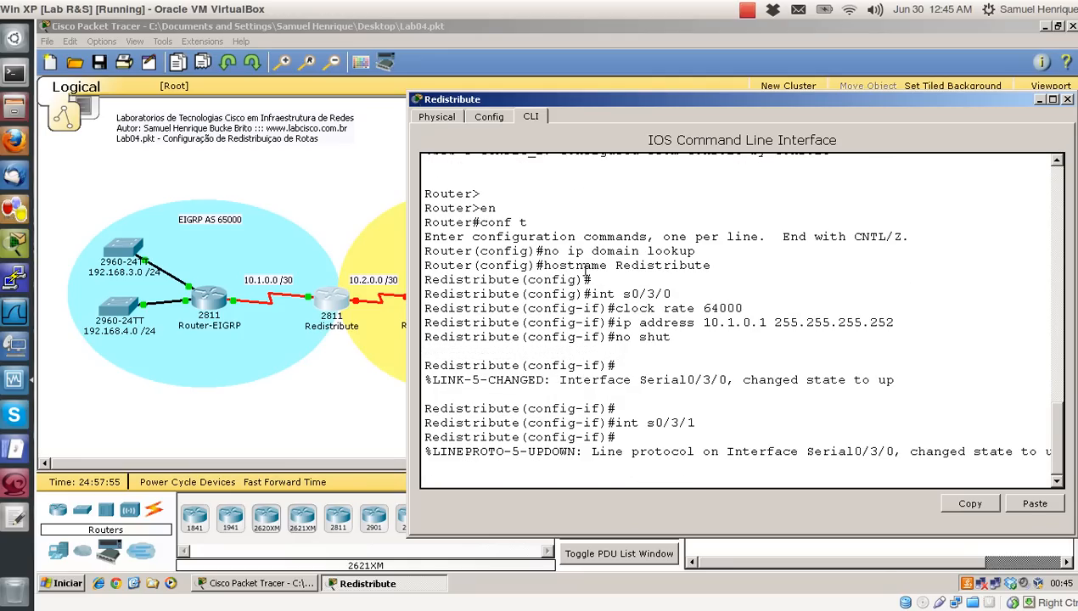
key("Return")
key("Return")
type("ip ad")
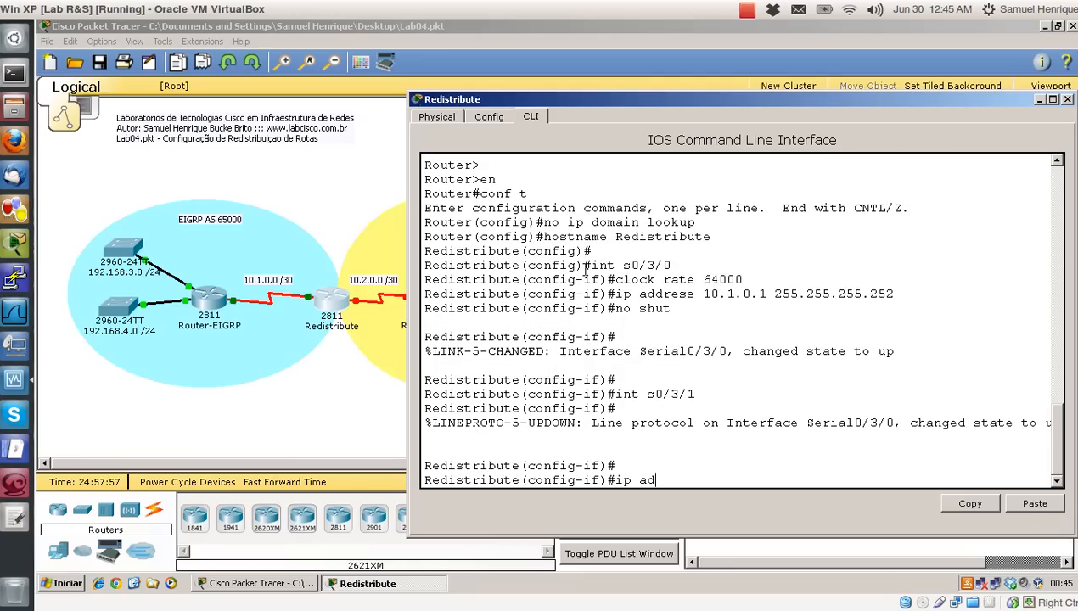
type("dress 10.2.0.1 255.255.255.252")
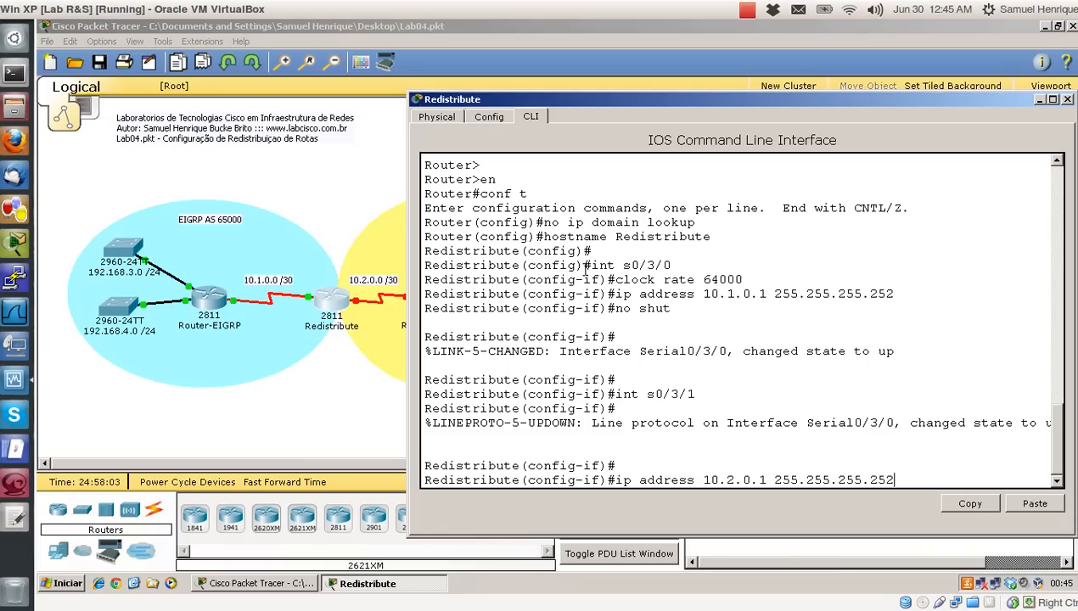
key("Return")
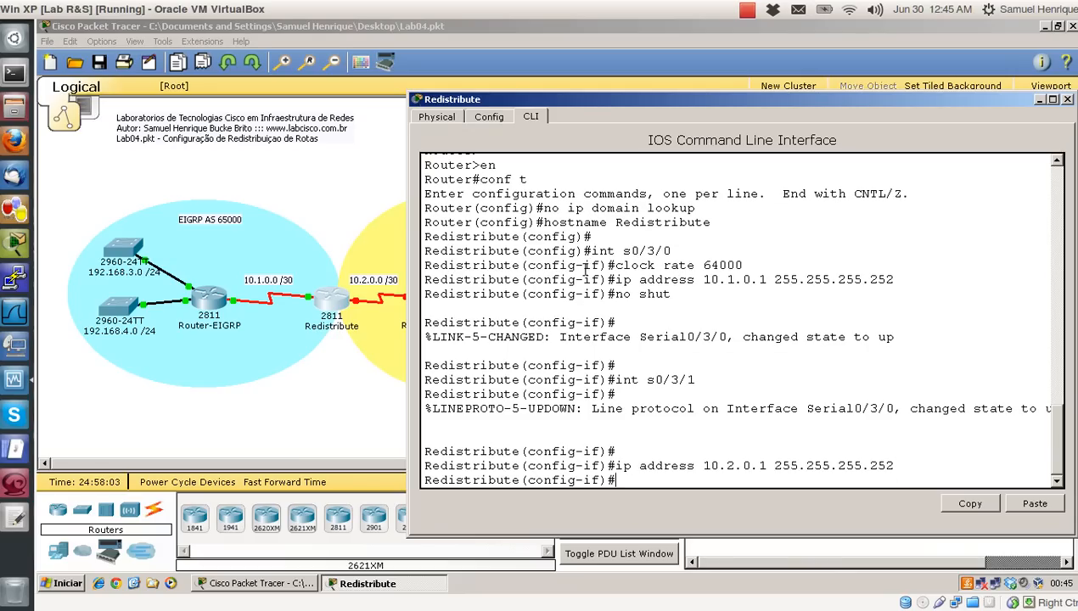
Step: Set the clock rate of s0/3/1 to 64000 and enable the interface with "no shut"
type("no sh")
key("BackSpace")
key("BackSpace")
type("clock rate 64000")
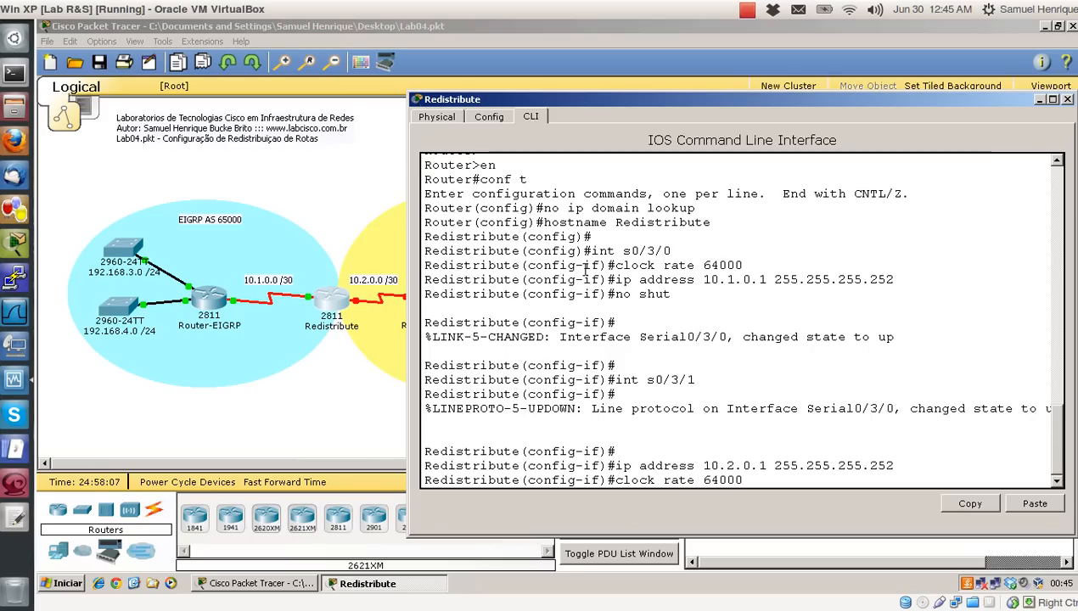
key("Return")
type("no shut")
key("Return")
key("Return")
key("Return")
key("Return")
key("Return")
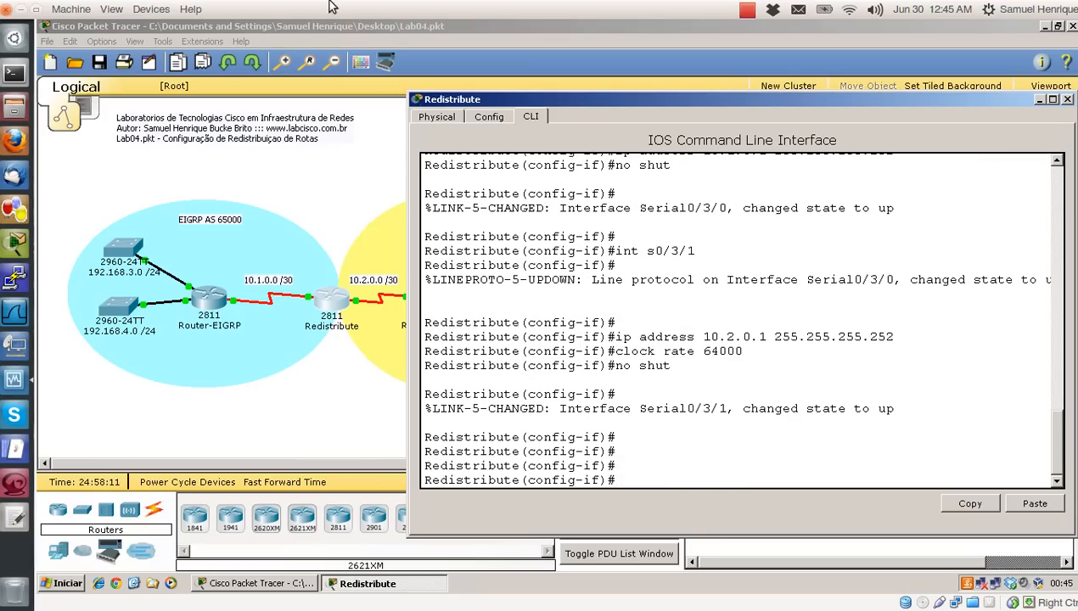
Step: Leave configuration mode with "end" and list the Redistribute router's interfaces with "show ip int brief"
left_click_drag(521, 101, 574, 104)
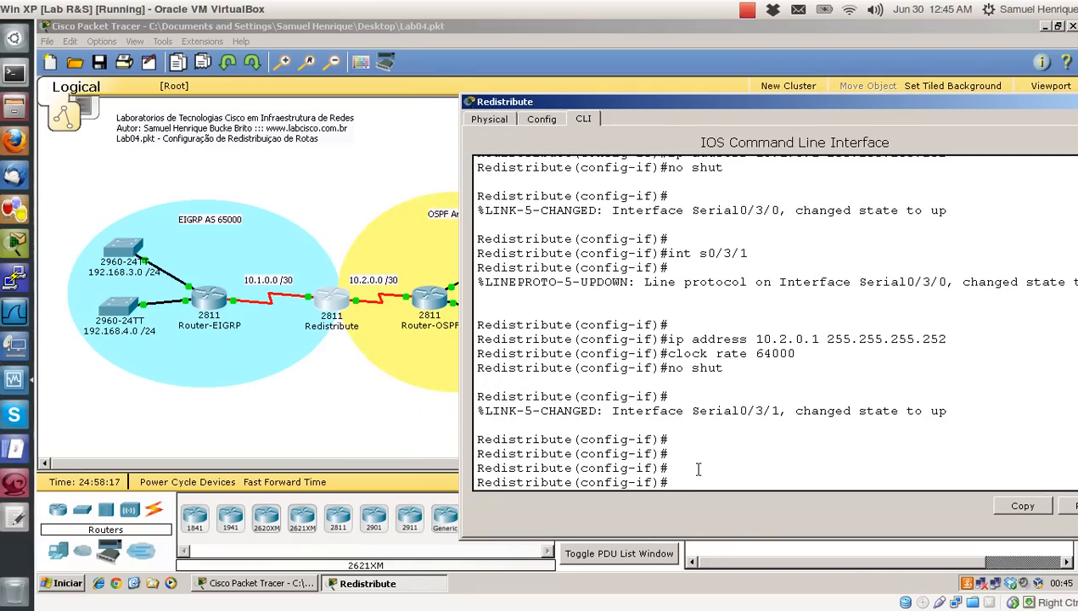
key("Return")
key("Return")
key("Return")
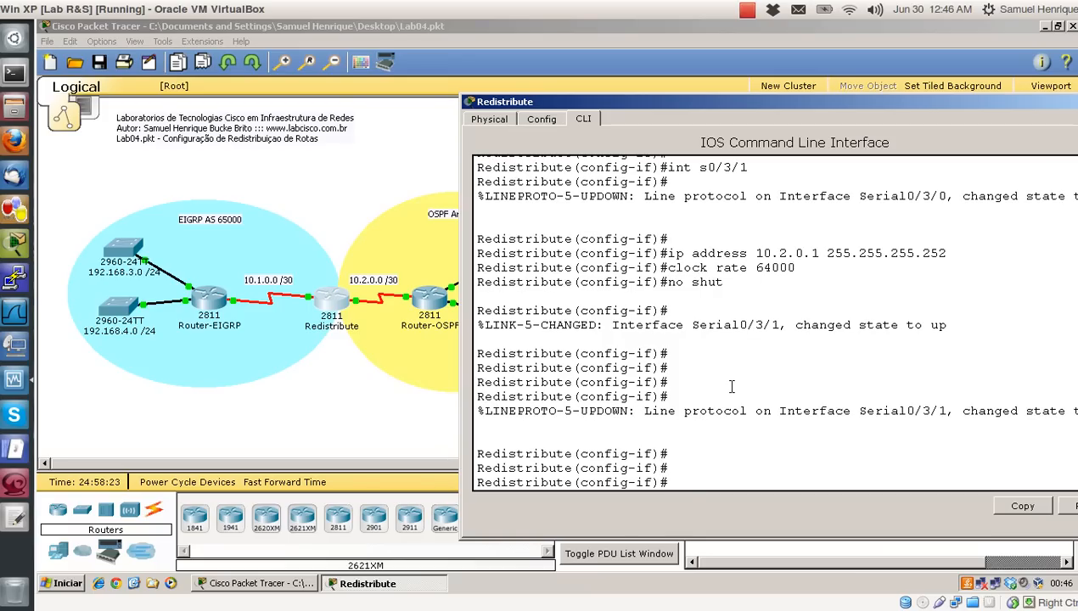
type("end")
key("Return")
key("Return")
type("show ip int")
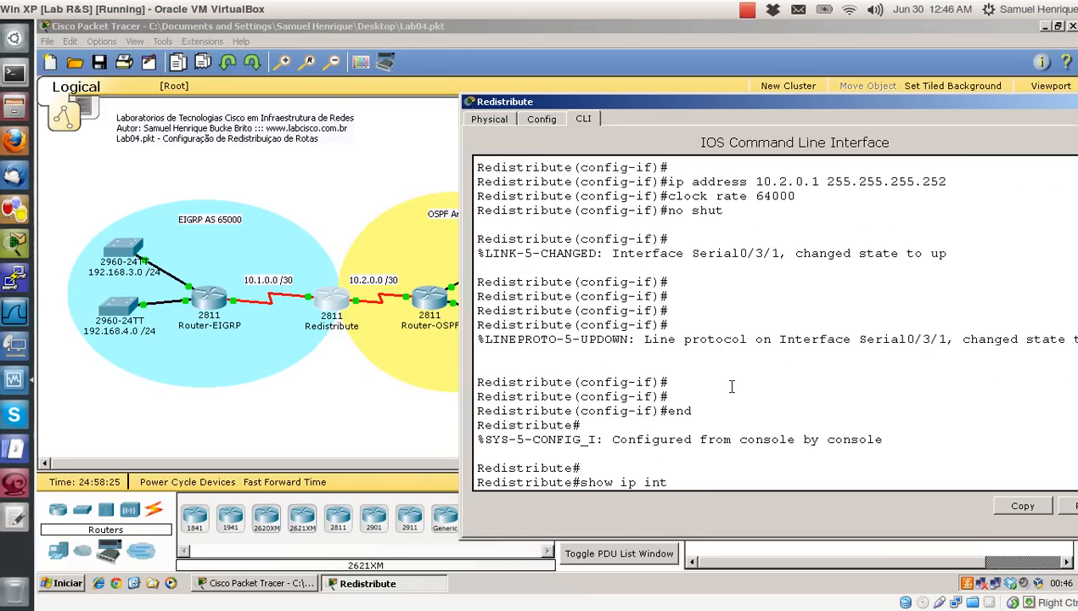
type(" brief")
key("Return")
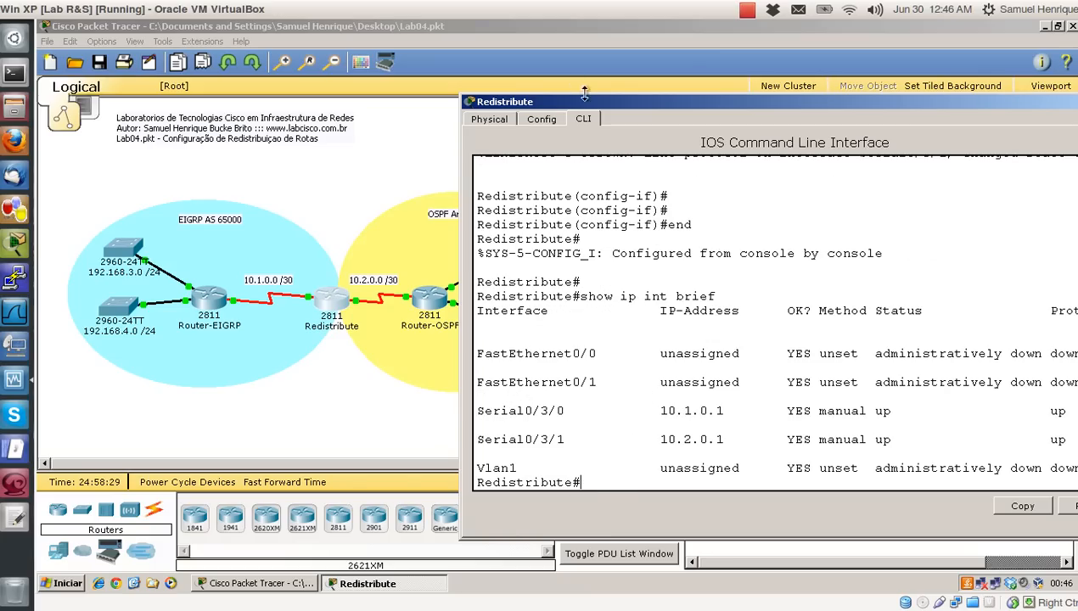
Step: Test connectivity from the Redistribute router to Router-EIGRP by pinging 10.1.0.2
left_click_drag(591, 102, 437, 85)
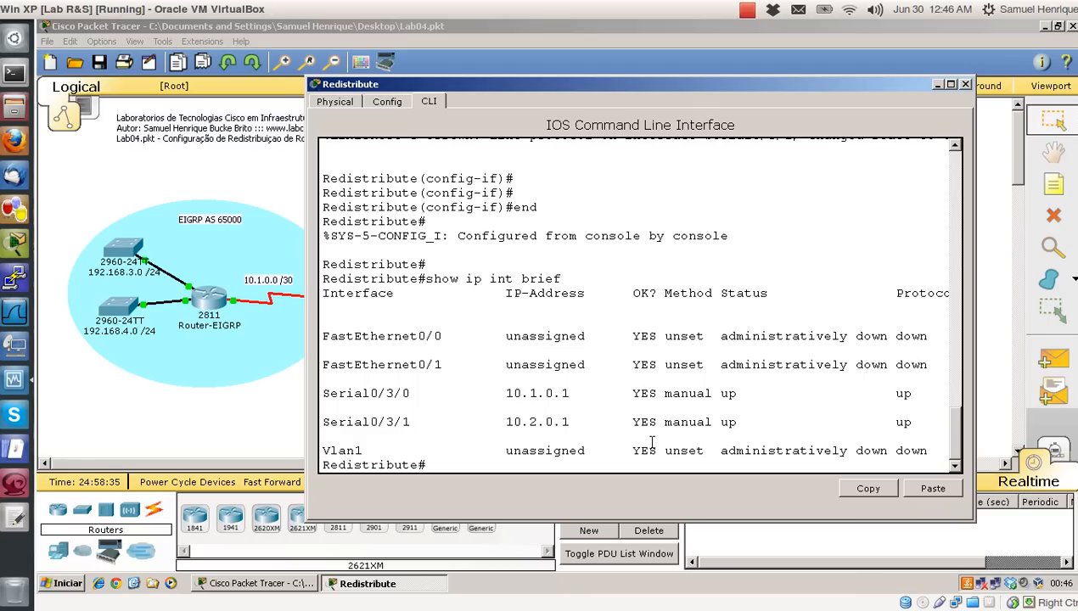
key("Return")
key("Return")
type("ping ")
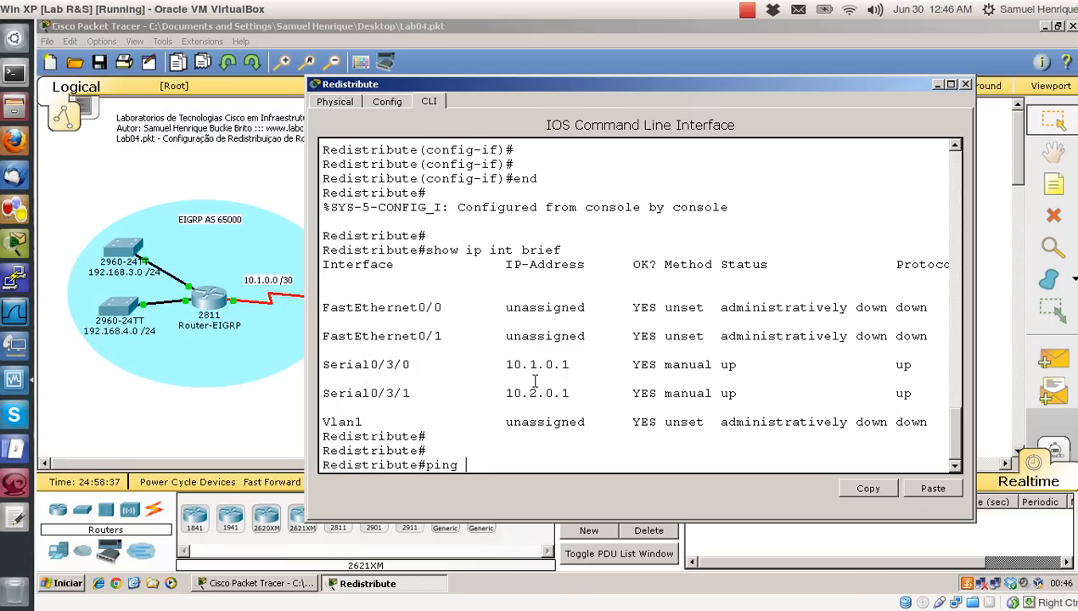
type("10.")
left_click_drag(489, 81, 531, 85)
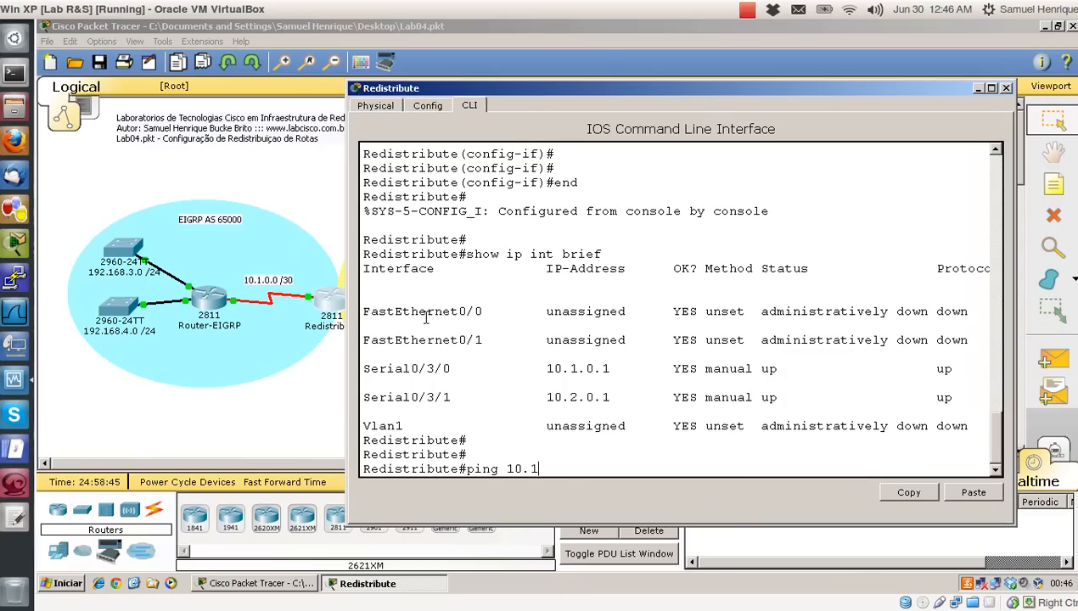
type(".0.2")
key("Return")
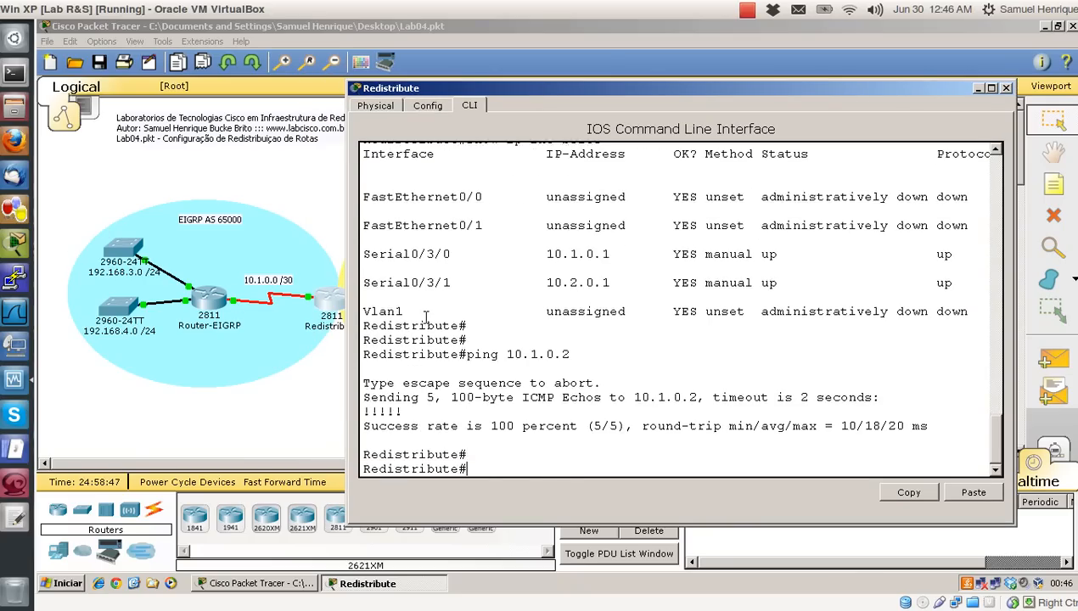
Step: Test connectivity from the Redistribute router to Router-OSPF by pinging 10.2.0.2
key("Return")
type("ping 10.2.0.2")
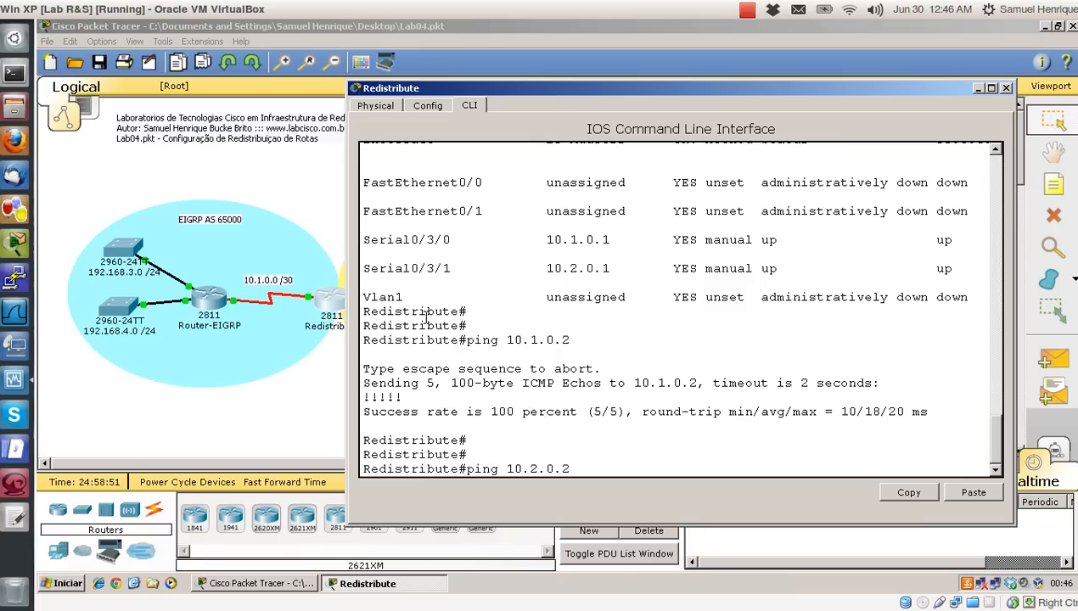
key("Return")
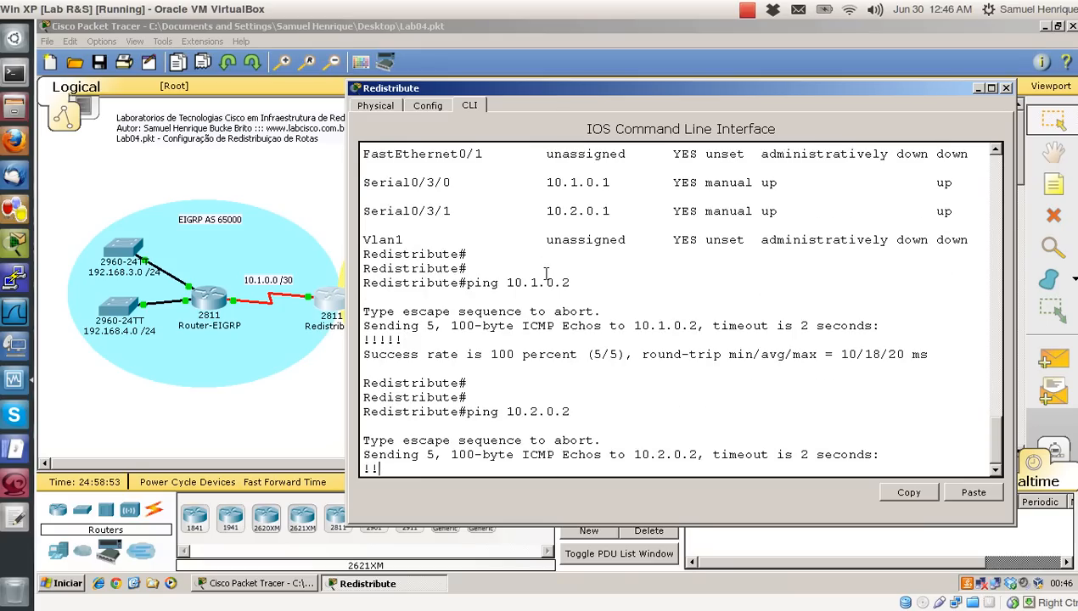
key("Return")
key("Return")
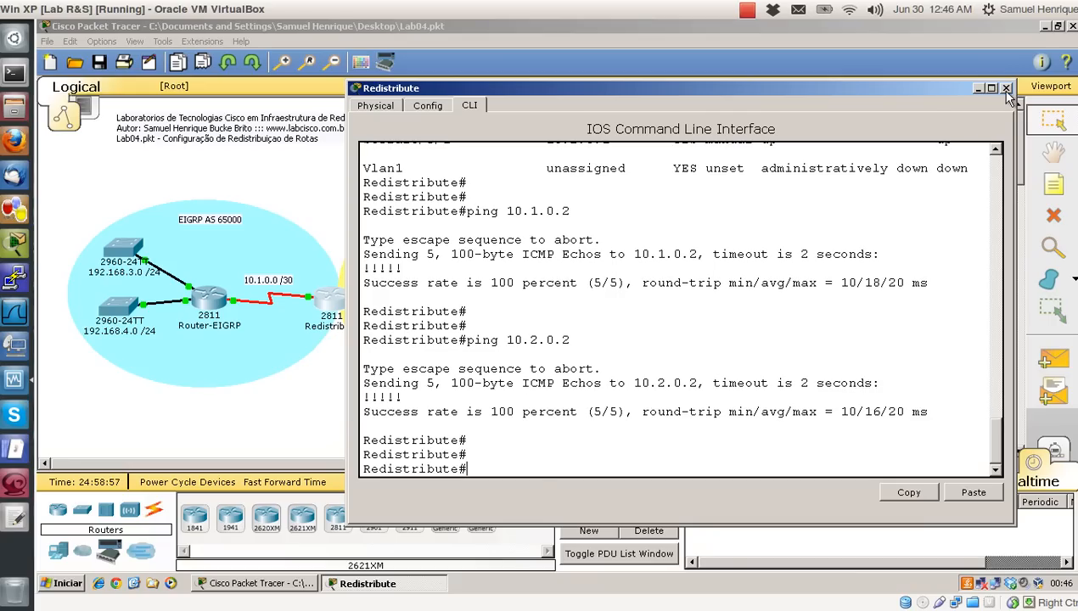
Step: Display the Redistribute router's routing table with "show ip route" and move the console aside from the topology
type("show ip route")
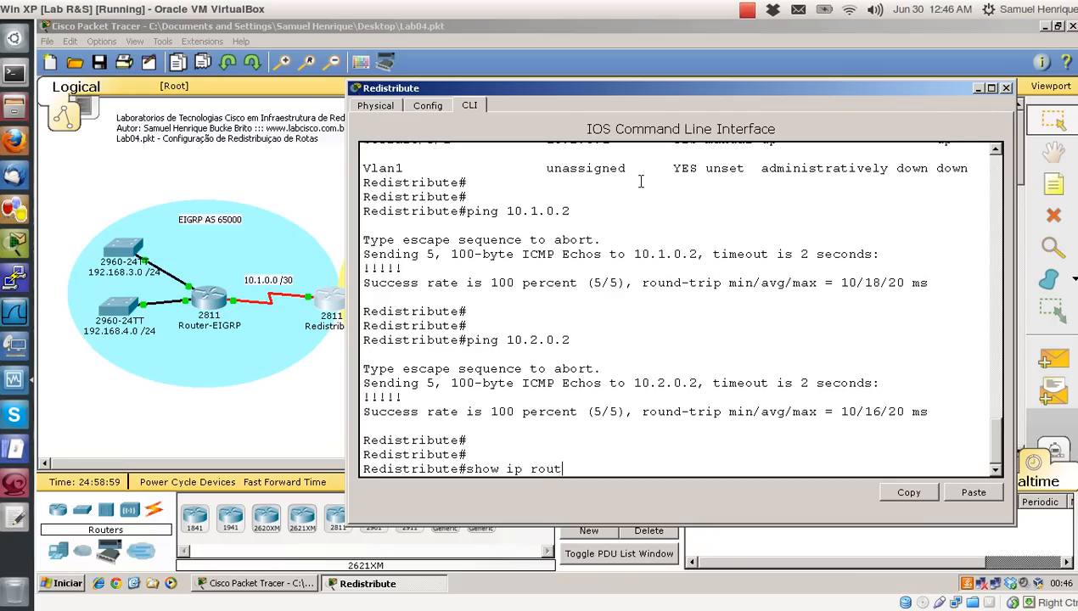
key("Return")
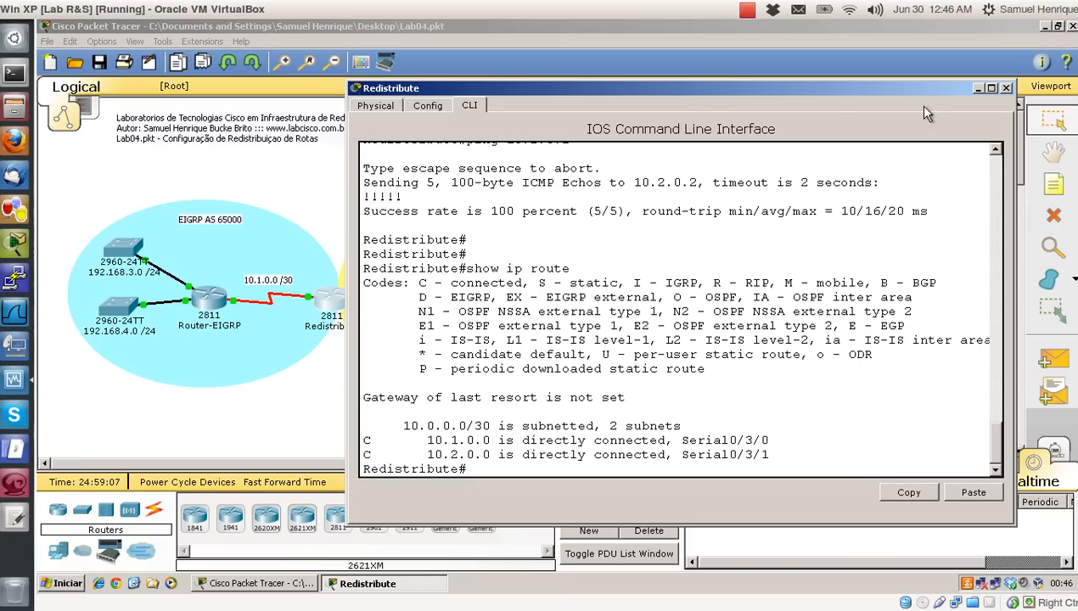
left_click_drag(834, 100, 953, 98)
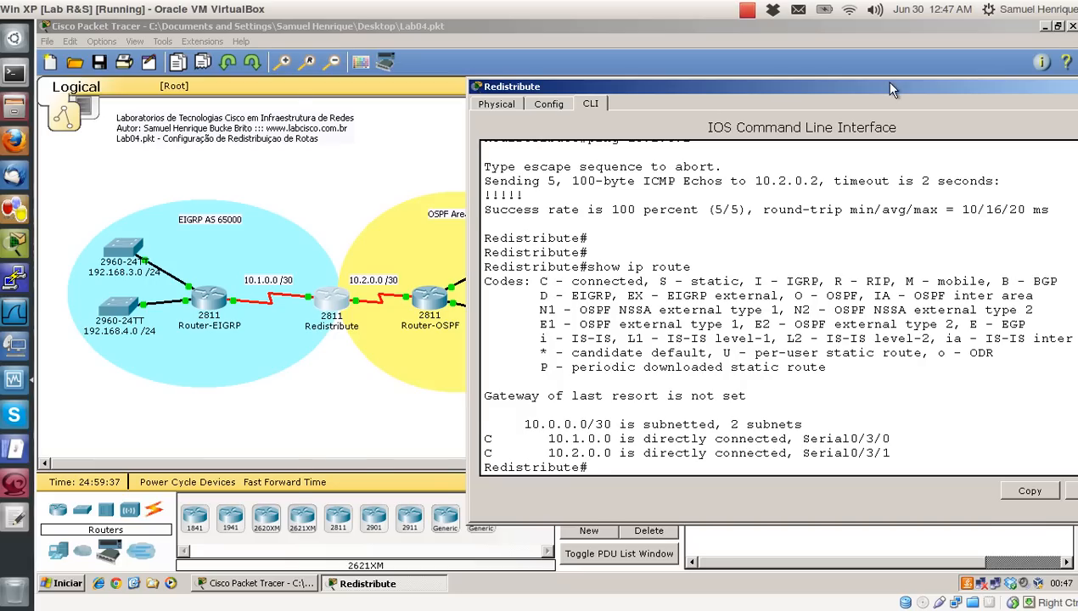
Step: Minimize the Redistribute console and examine the links between Redistribute and Router-OSPF in the full topology
left_click_drag(891, 89, 735, 84)
left_click(944, 89)
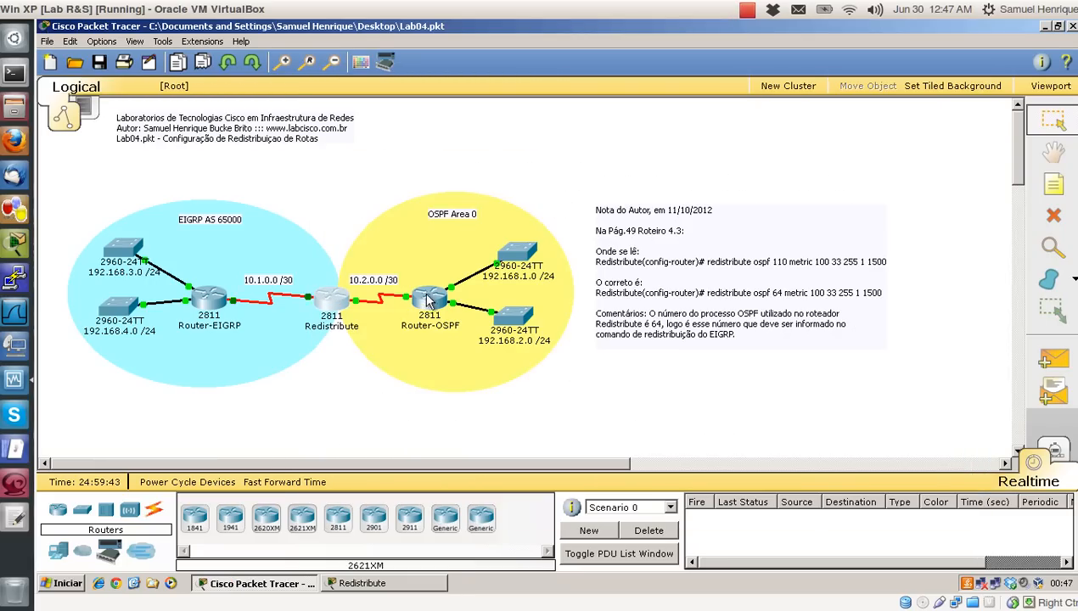
mouse_move(431, 310)
mouse_move(334, 299)
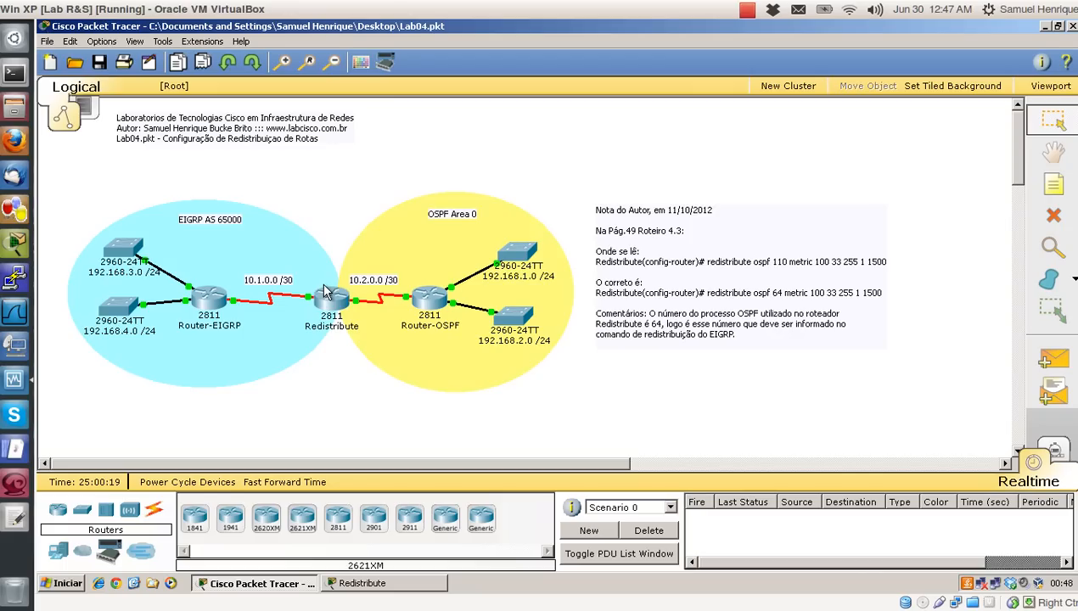
Step: Restore the Redistribute console, bring up a fresh prompt and place the window beside the EIGRP side of the topology
left_click(409, 585)
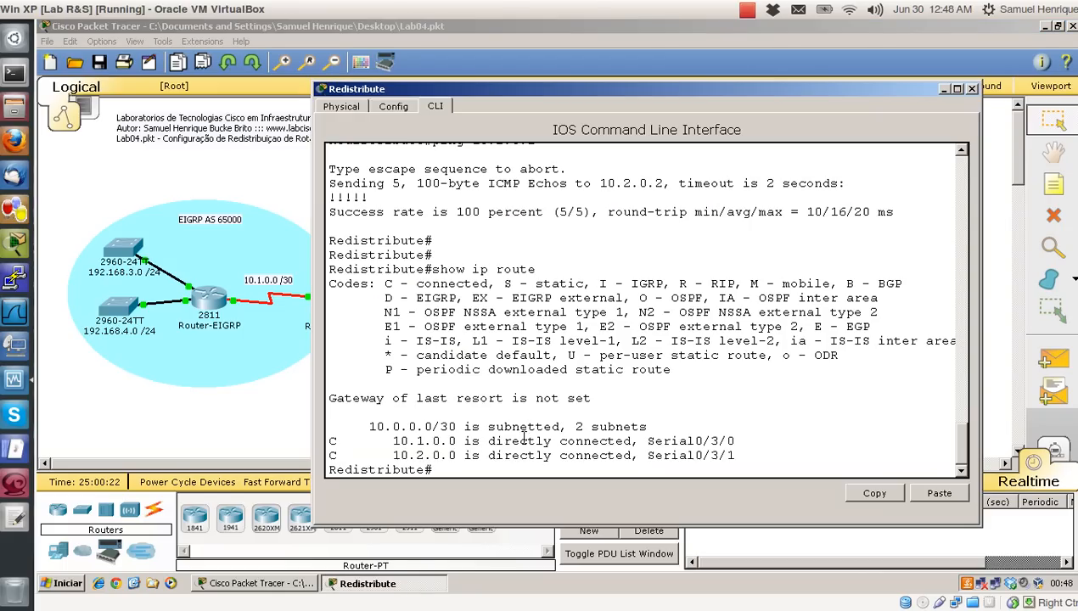
left_click(611, 411)
key("Return")
key("Return")
key("Return")
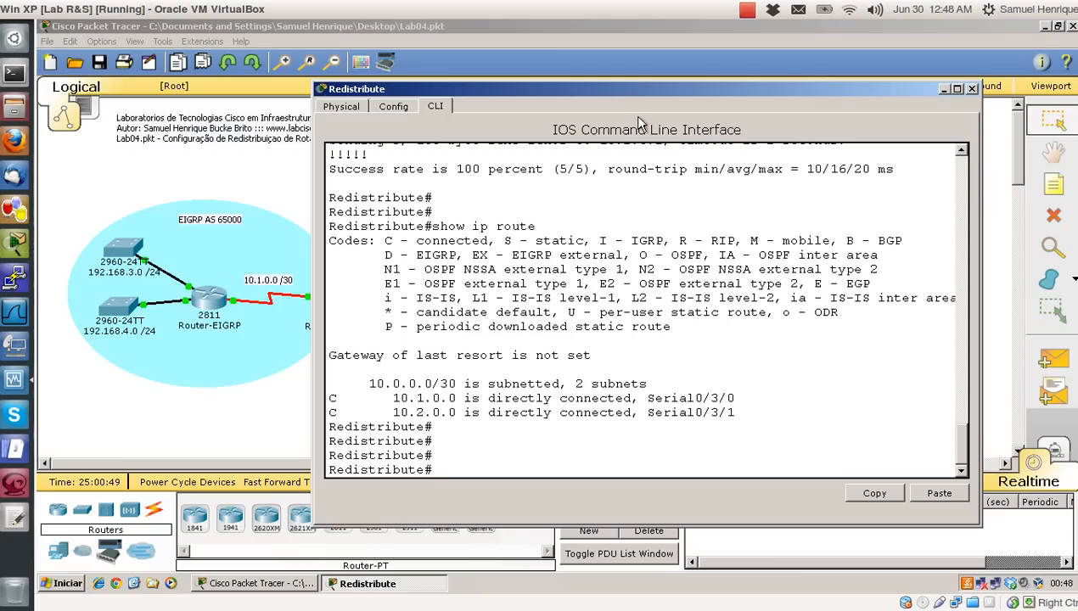
left_click_drag(617, 91, 675, 90)
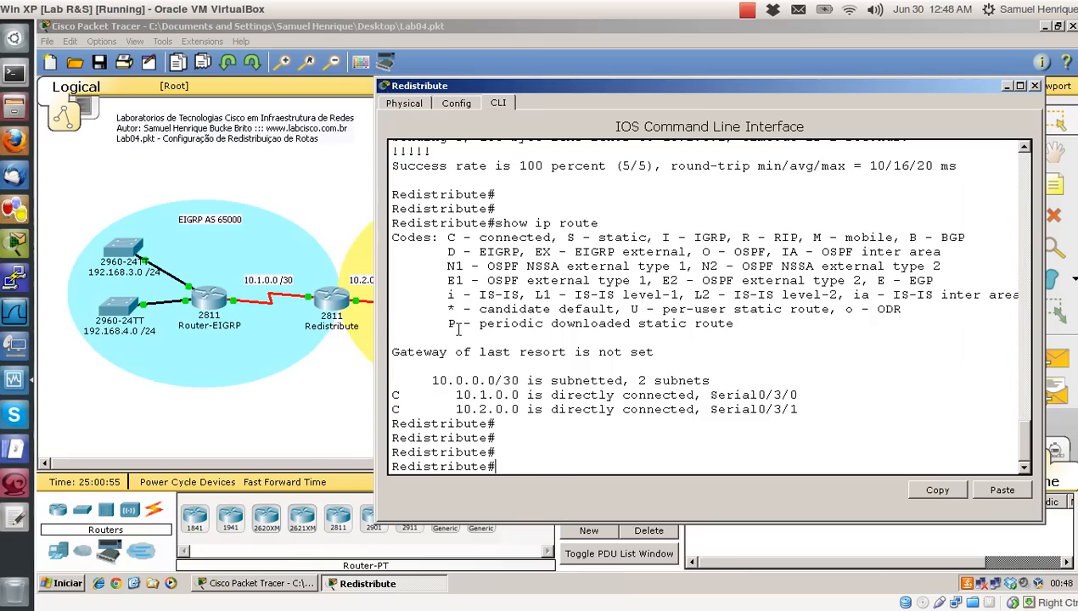
Step: Enter global configuration mode on the Redistribute router and start the EIGRP process with "router eigrp 65000"
type("conf t")
key("Return")
type("router eig")
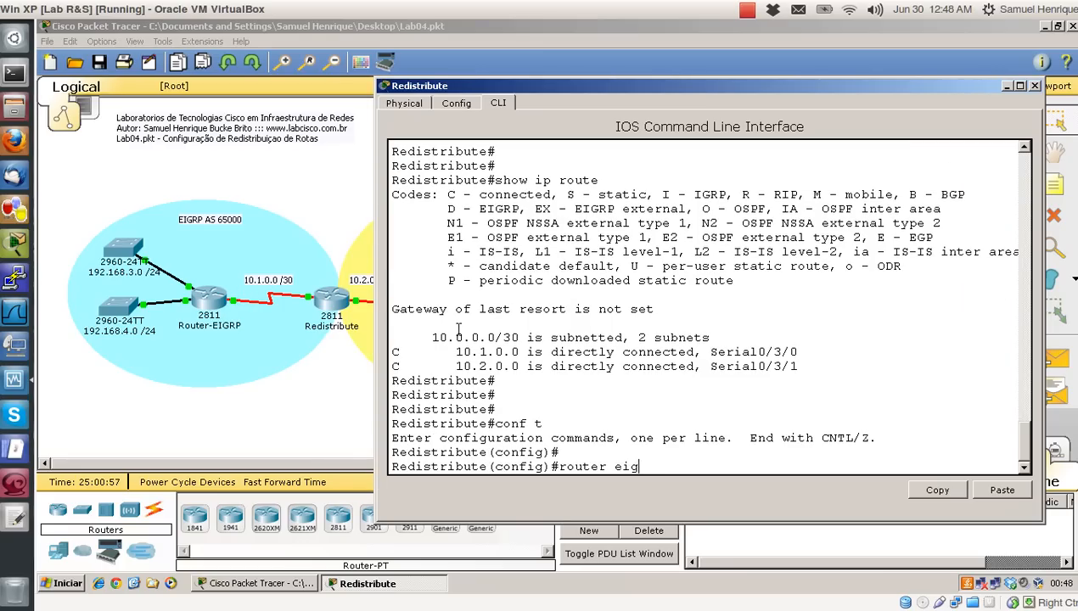
type("rp 65000")
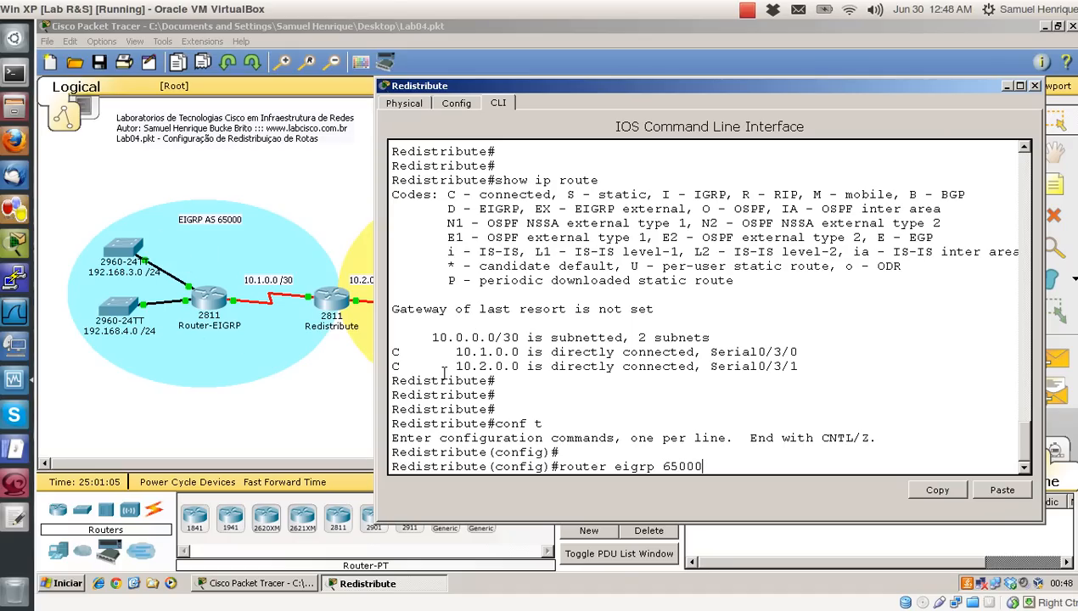
key("Return")
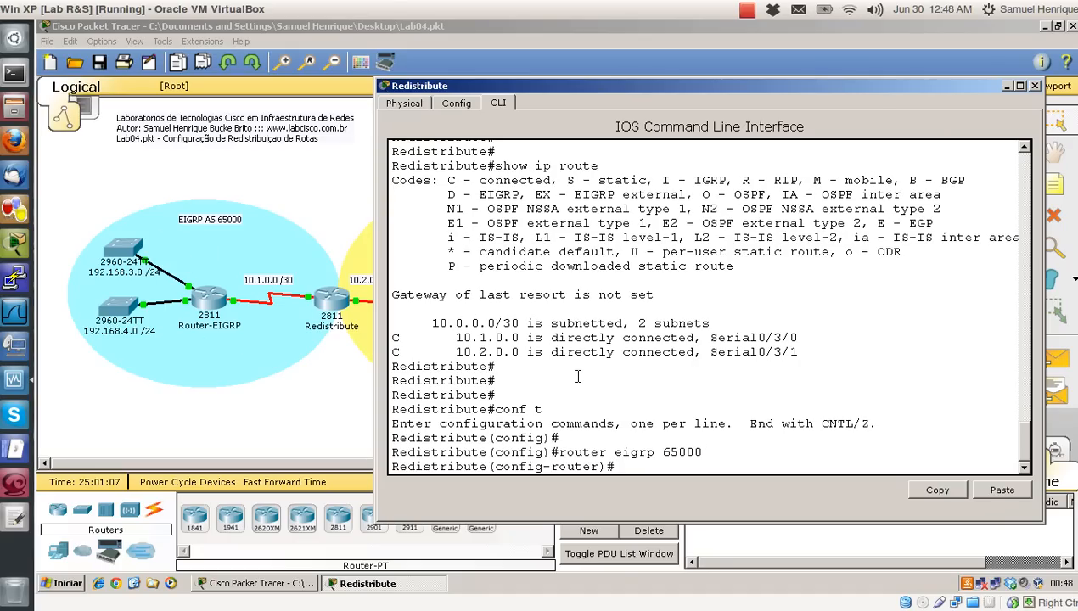
Step: Add network 10.1.0.0 with wildcard mask 0.0.0.3 to the EIGRP process on the Redistribute router
type("network")
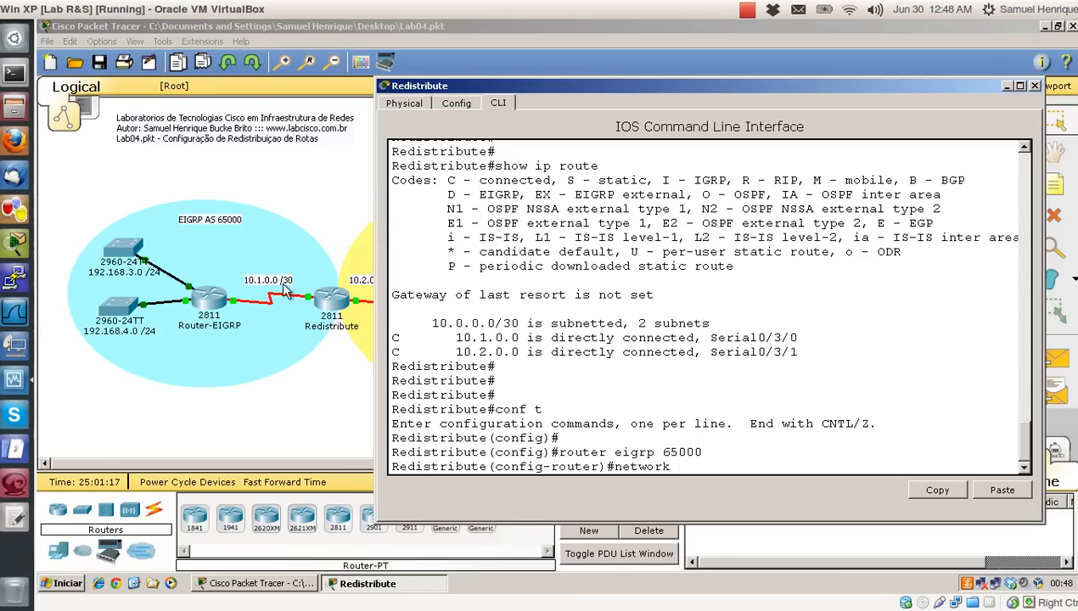
type("10.1.0.0")
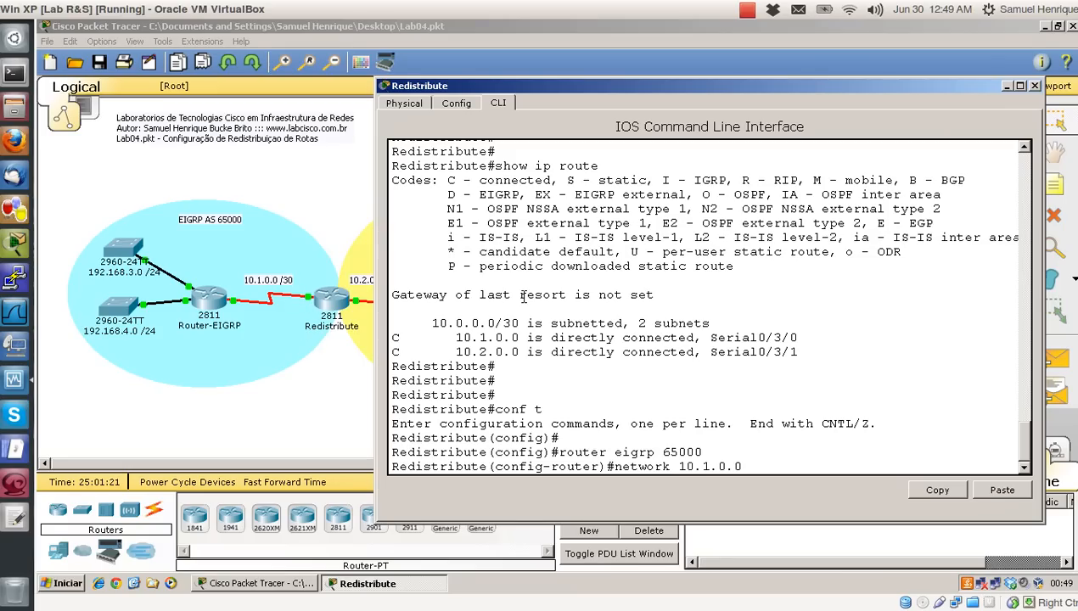
type(" 0.0.0.3")
key("Return")
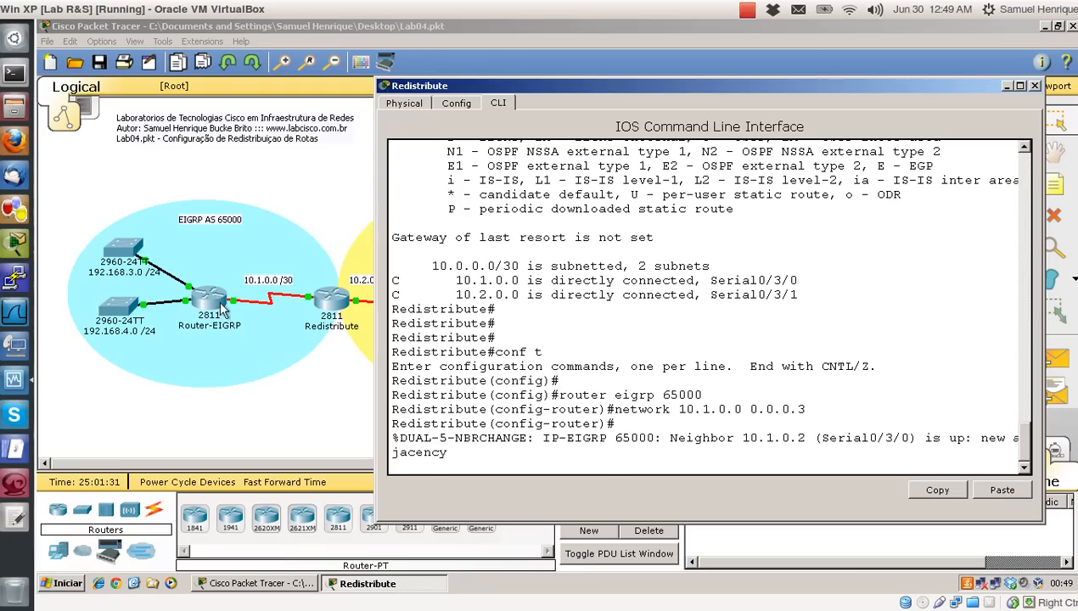
key("Return")
key("Return")
key("Return")
key("Return")
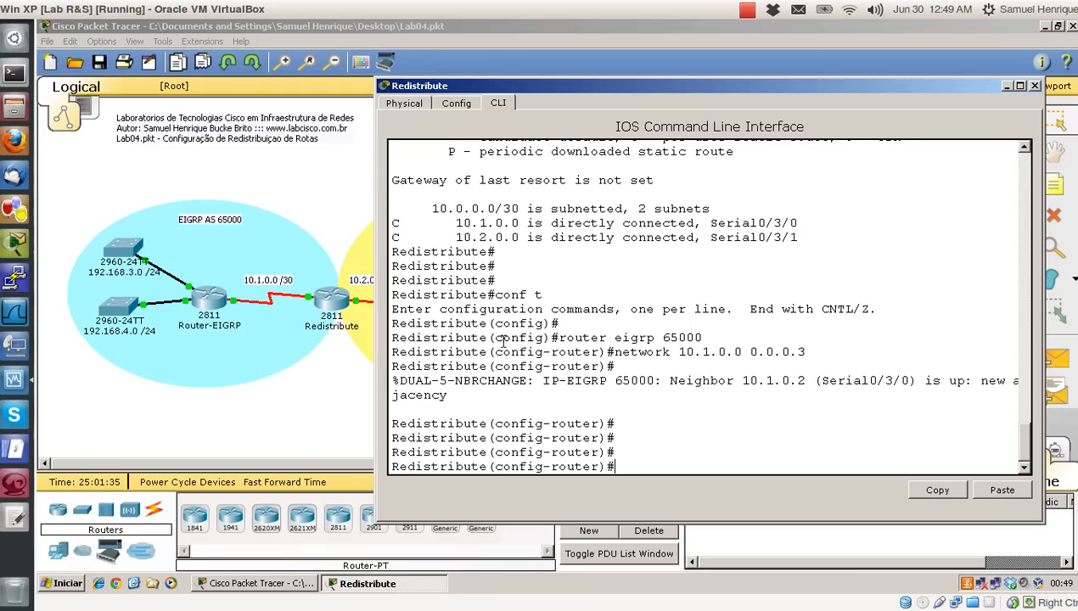
type("redistribute")
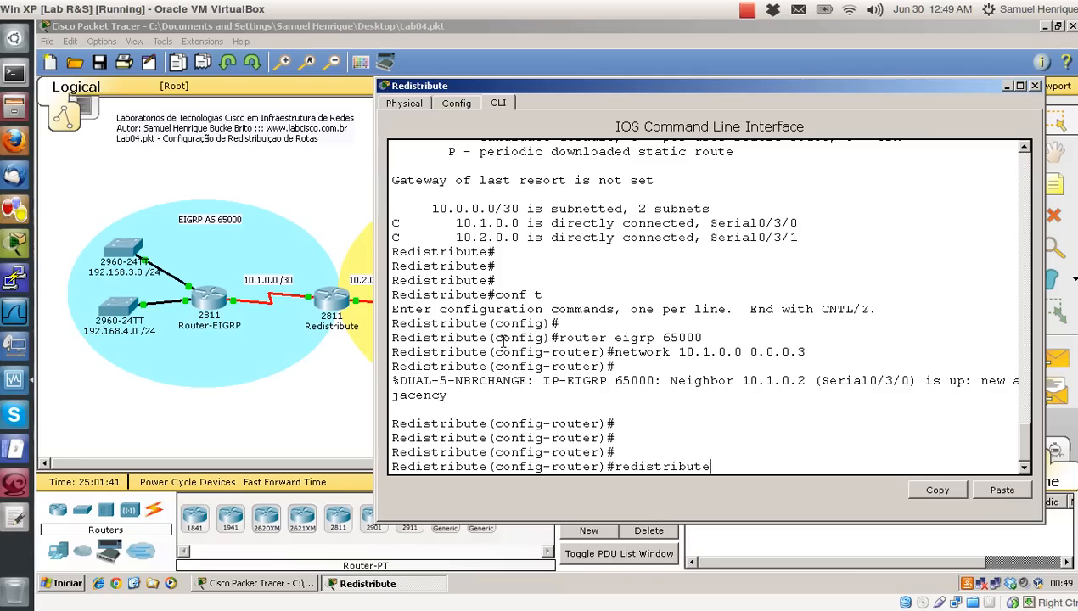
key("BackSpace")
key("BackSpace")
key("BackSpace")
key("BackSpace")
key("BackSpace")
key("BackSpace")
key("BackSpace")
key("BackSpace")
key("BackSpace")
key("BackSpace")
key("BackSpace")
key("BackSpace")
Step: Exit EIGRP configuration on the Redistribute router and start the OSPF process with "router ospf 64"
type("exi")
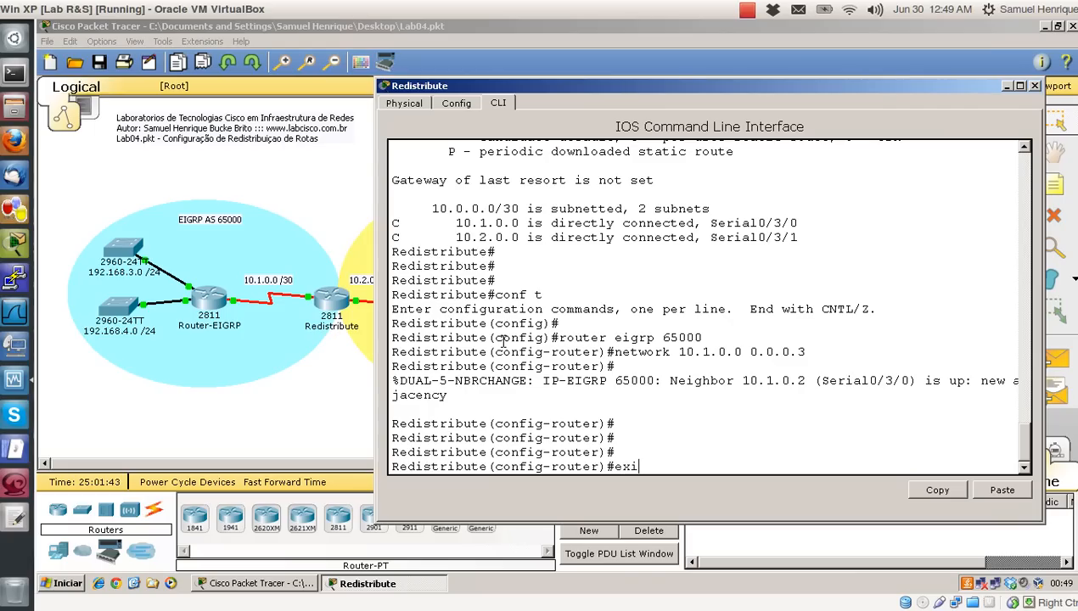
type("t")
key("Return")
key("Return")
key("Return")
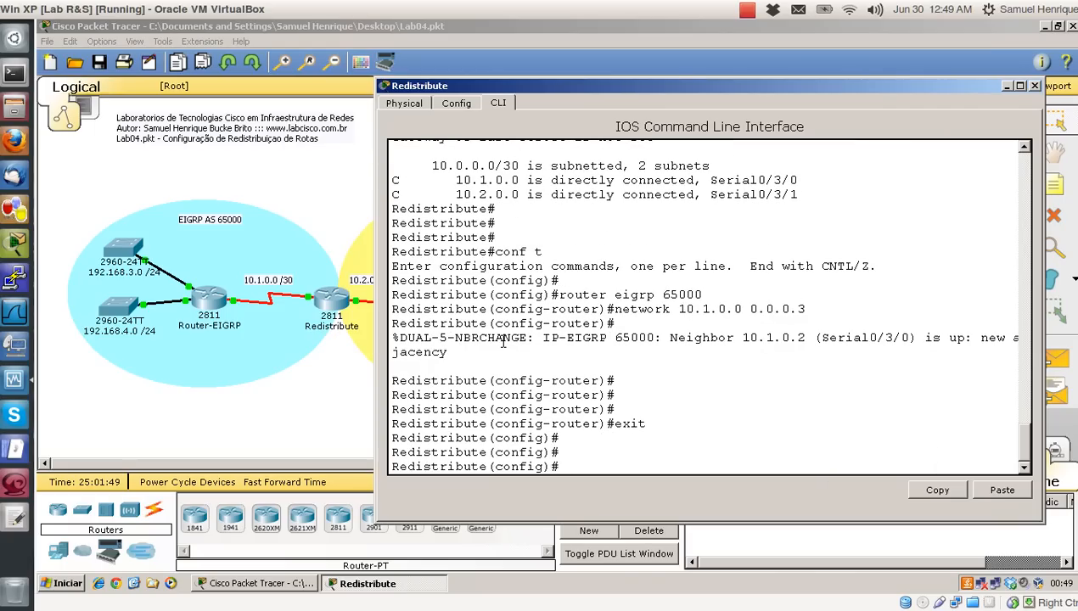
type("router ospf 64")
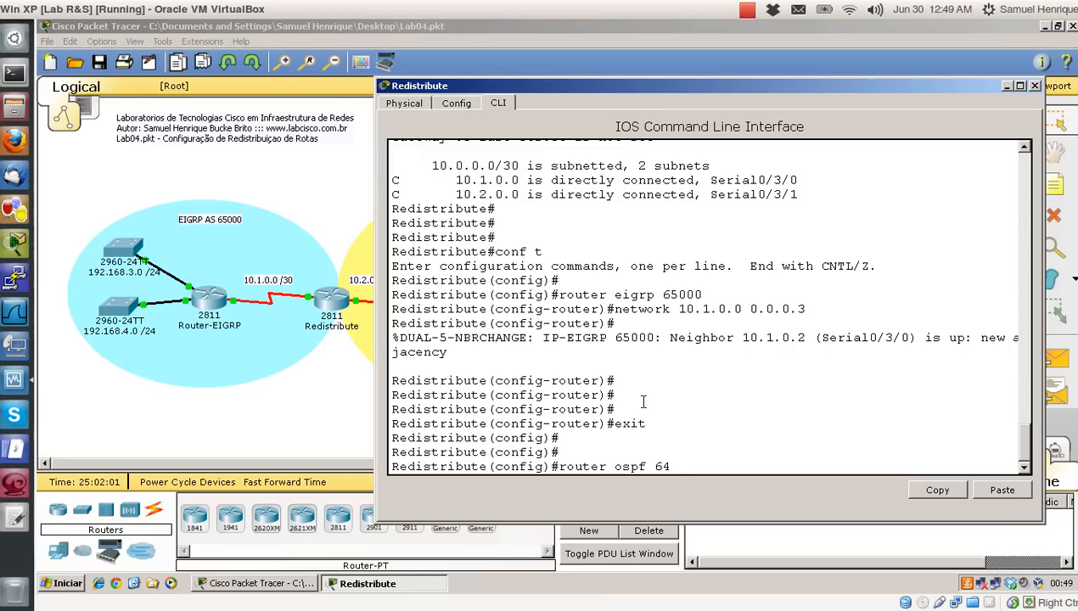
key("Return")
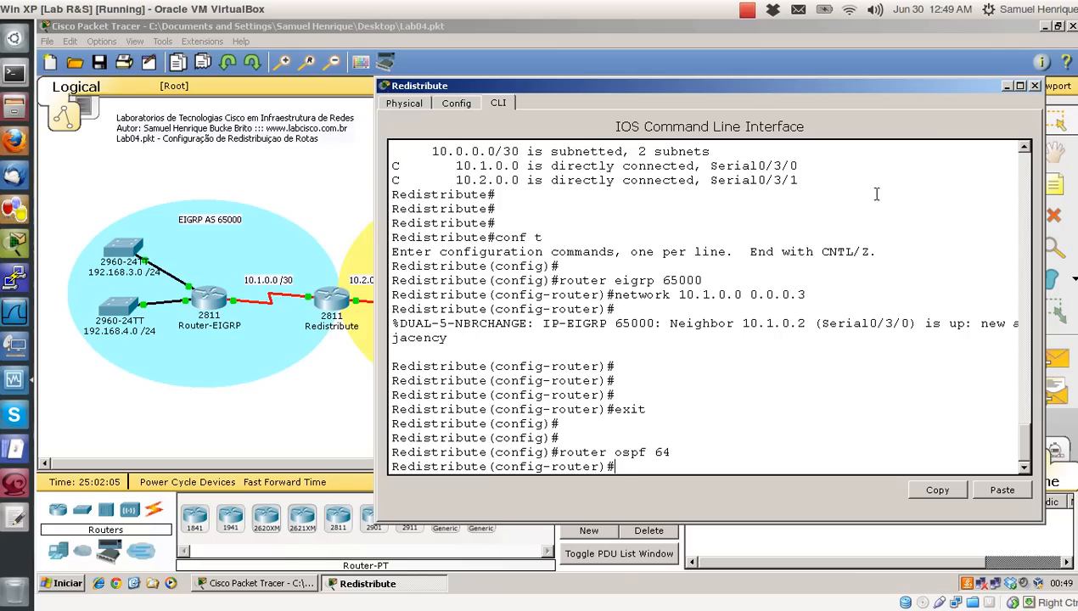
Step: Check the OSPF side of the topology and advertise it with "network 10.2.0.0 0.0.0.3 area 0"
left_click_drag(897, 93, 987, 95)
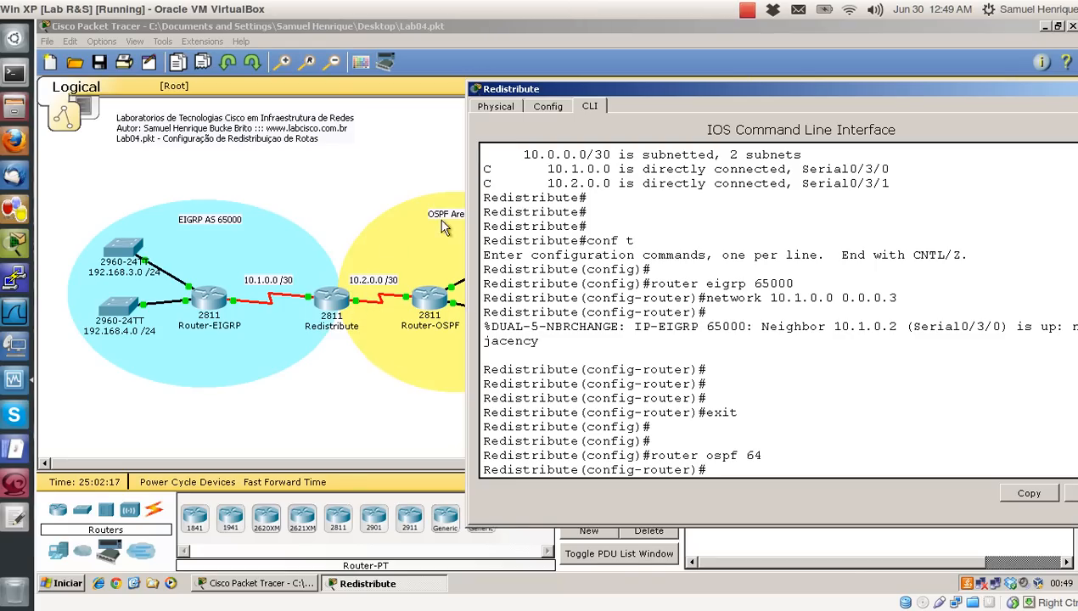
left_click_drag(648, 93, 503, 94)
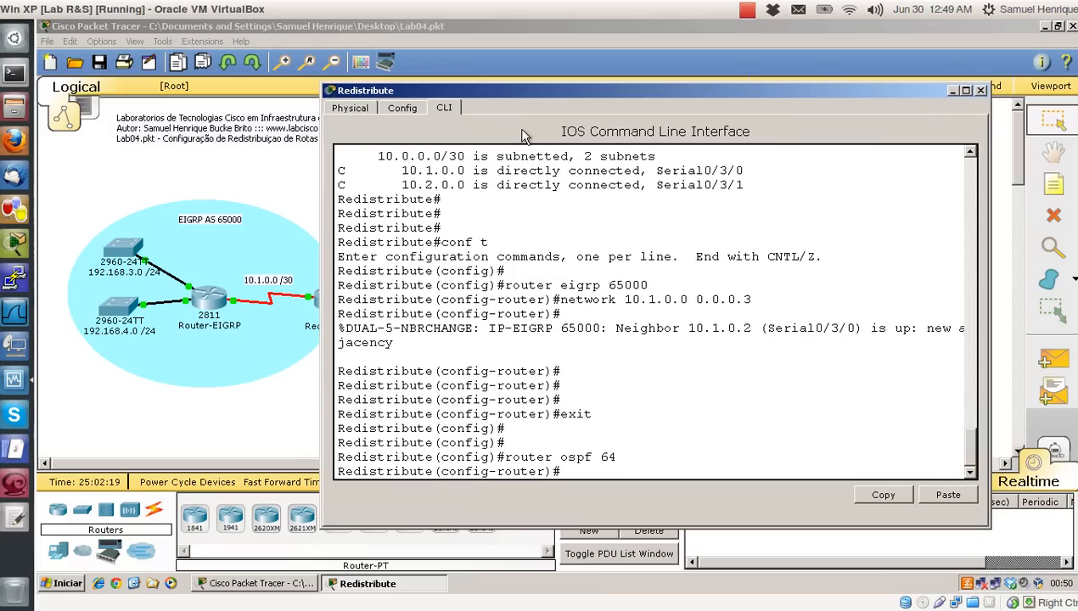
type("network 10.2.")
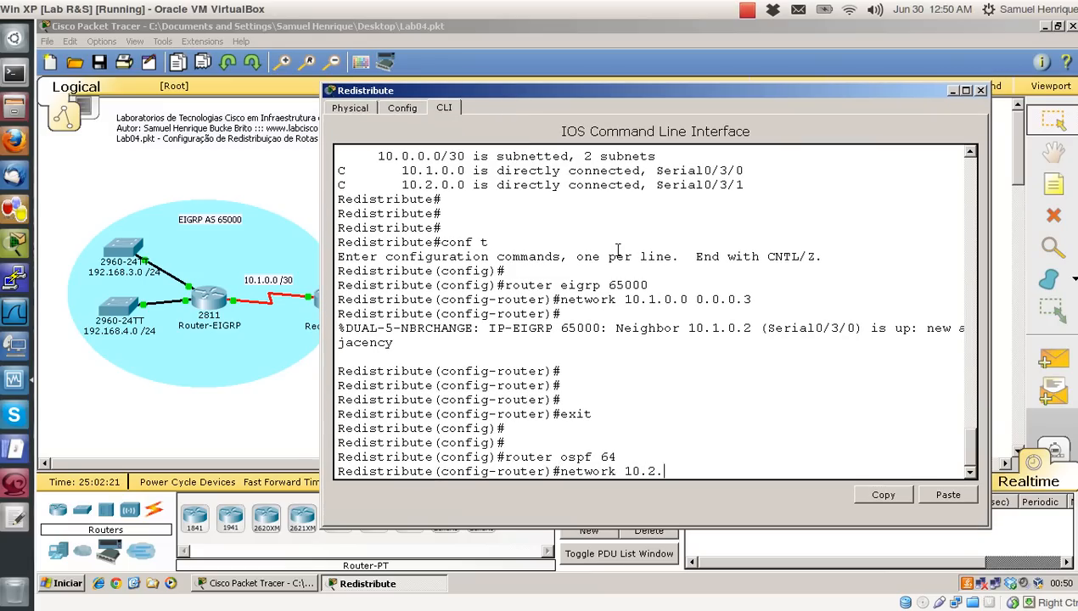
type("0.0 0.0.0.3 area 0")
key("Return")
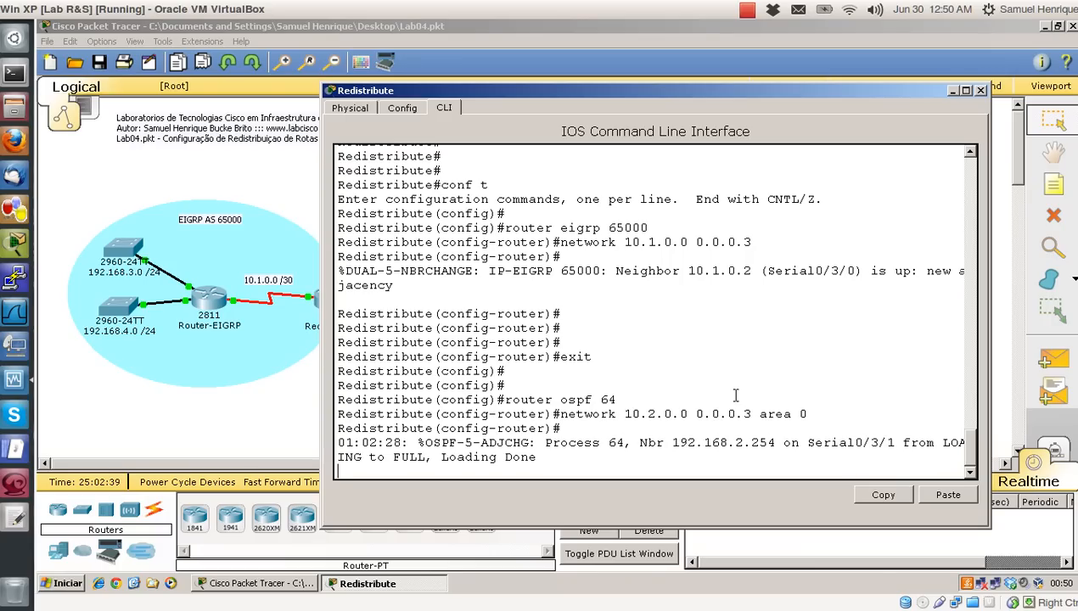
key("Return")
key("Return")
key("Return")
Step: Leave configuration mode with "end" and bring up a fresh privileged prompt on the Redistribute router
type("end")
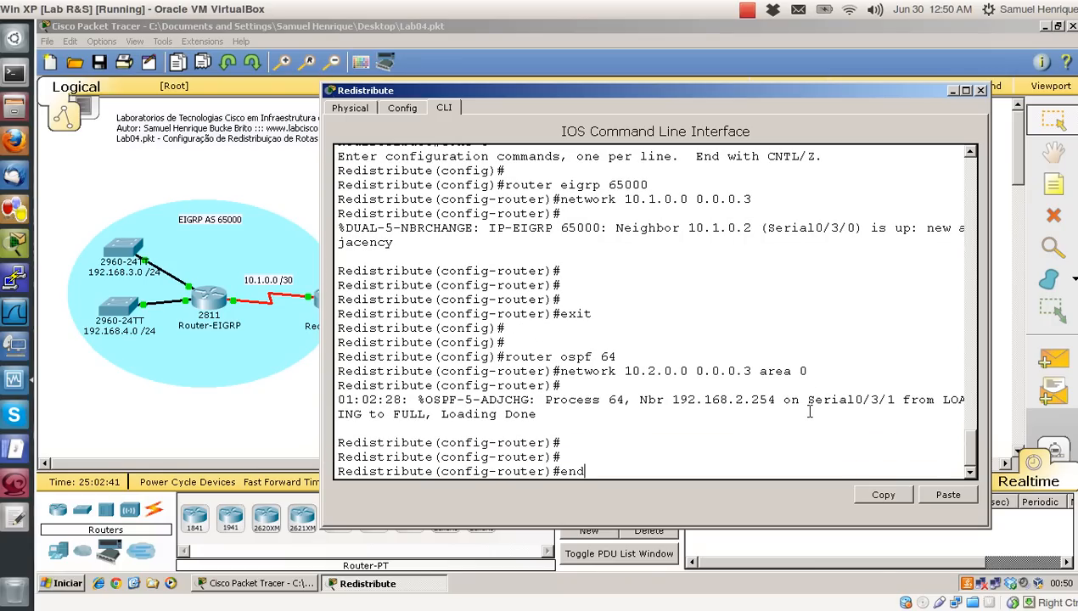
key("Return")
key("Return")
key("Return")
key("Return")
key("Return")
key("Return")
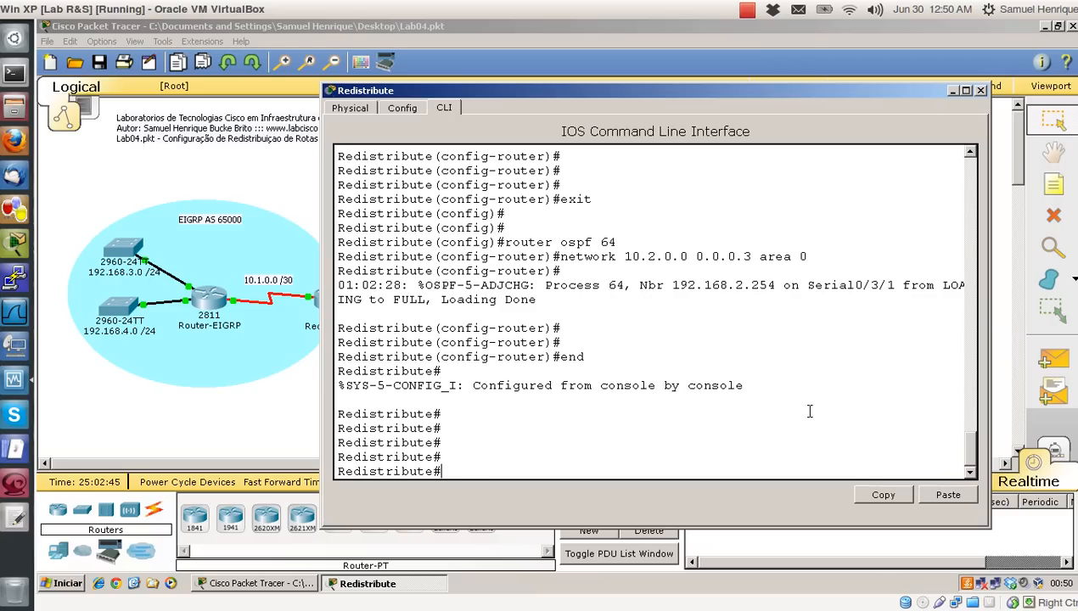
Step: Maximize the Redistribute console and run "show ip protocols" to review the complete EIGRP 65000 and OSPF 64 details
type("show")
left_click(966, 90)
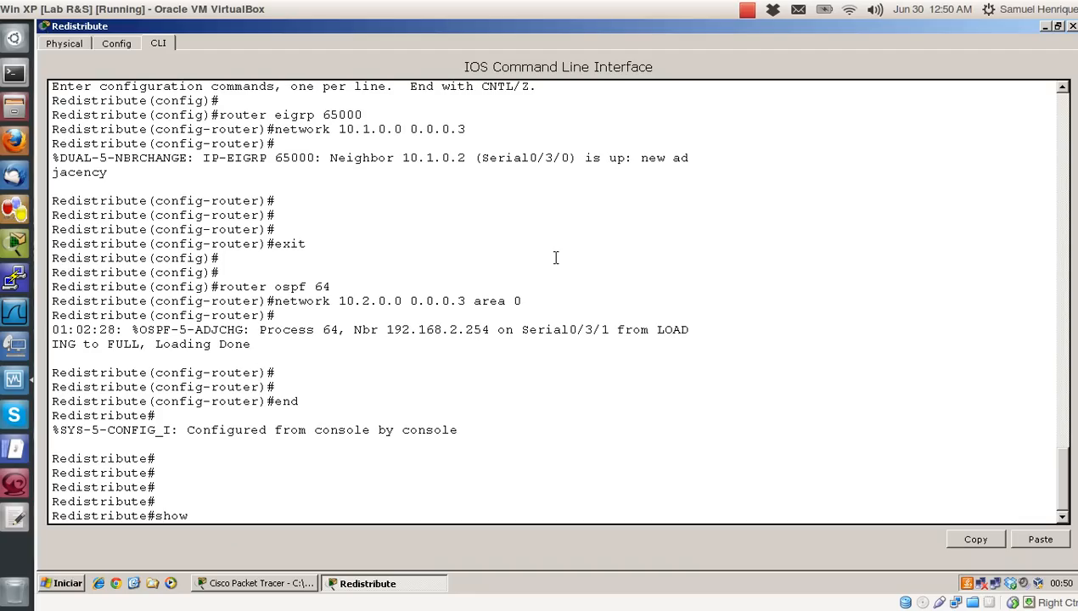
type("ip protocols")
key("Return")
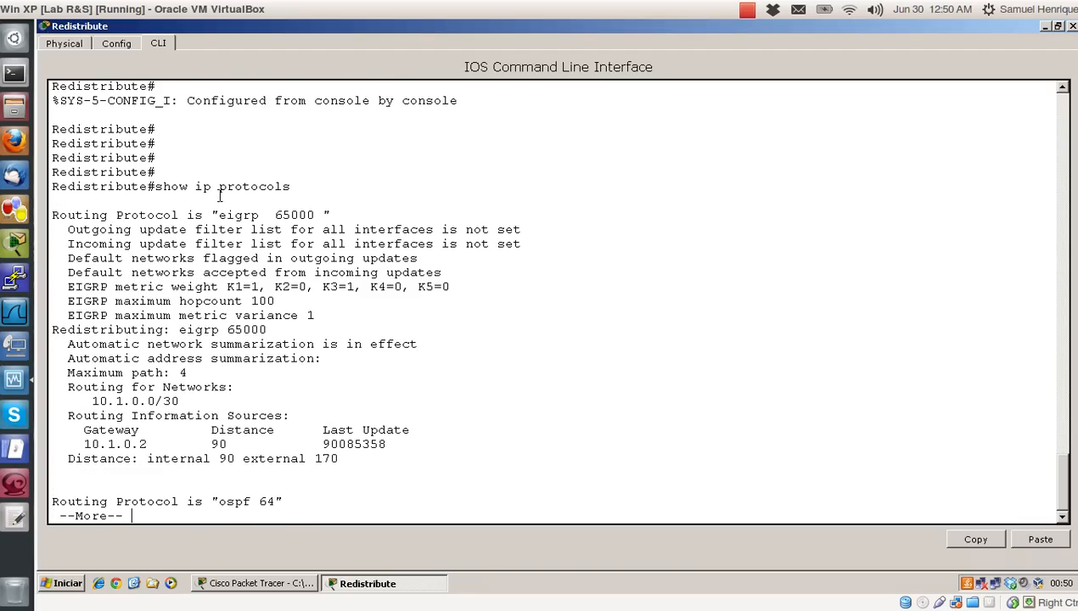
left_click_drag(218, 214, 321, 208)
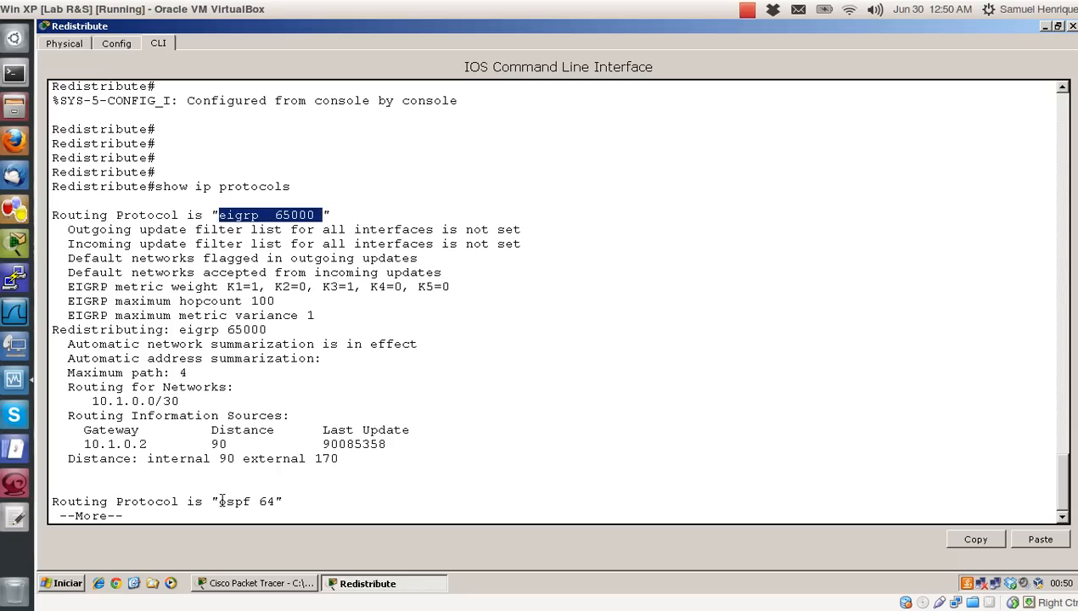
left_click_drag(218, 502, 278, 503)
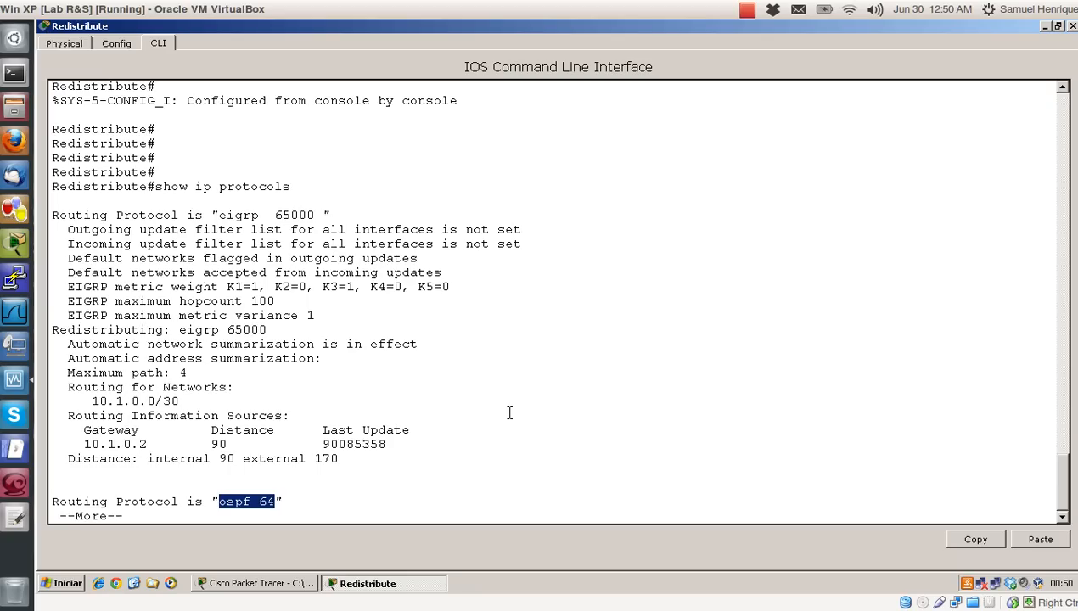
key("space")
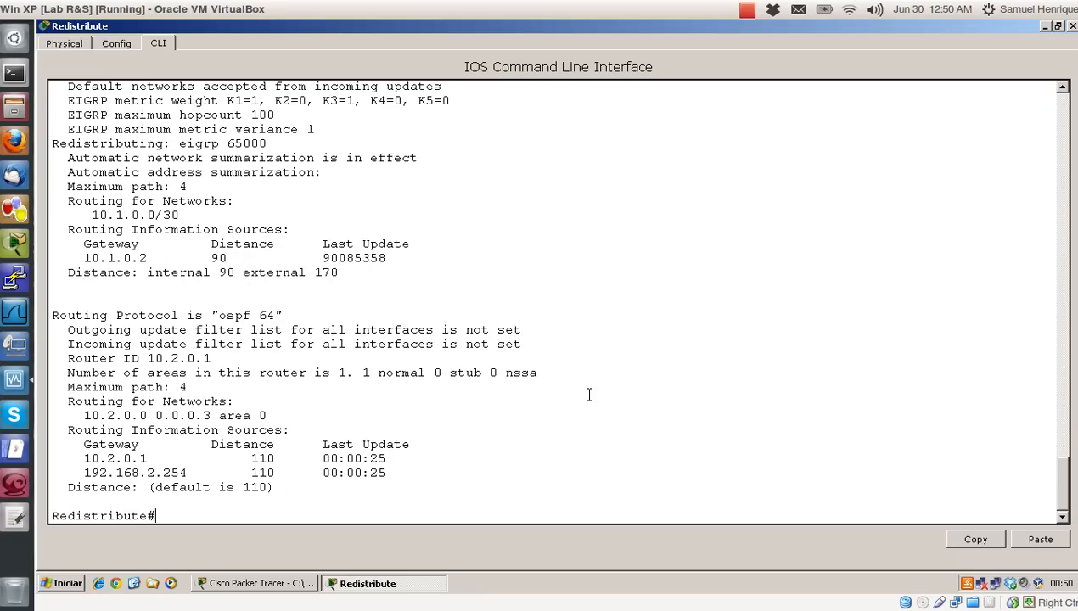
Step: List the Redistribute router's OSPF neighbors with "show ip ospf neighbor"
key("Return")
key("Return")
key("Return")
type("show ip ospf nei")
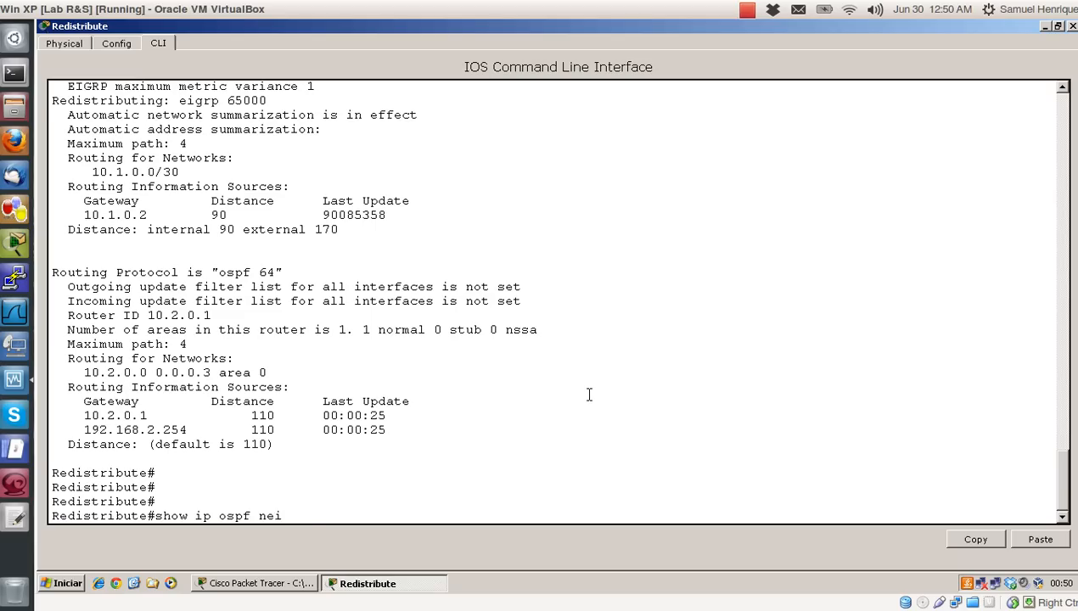
key("Tab")
key("Return")
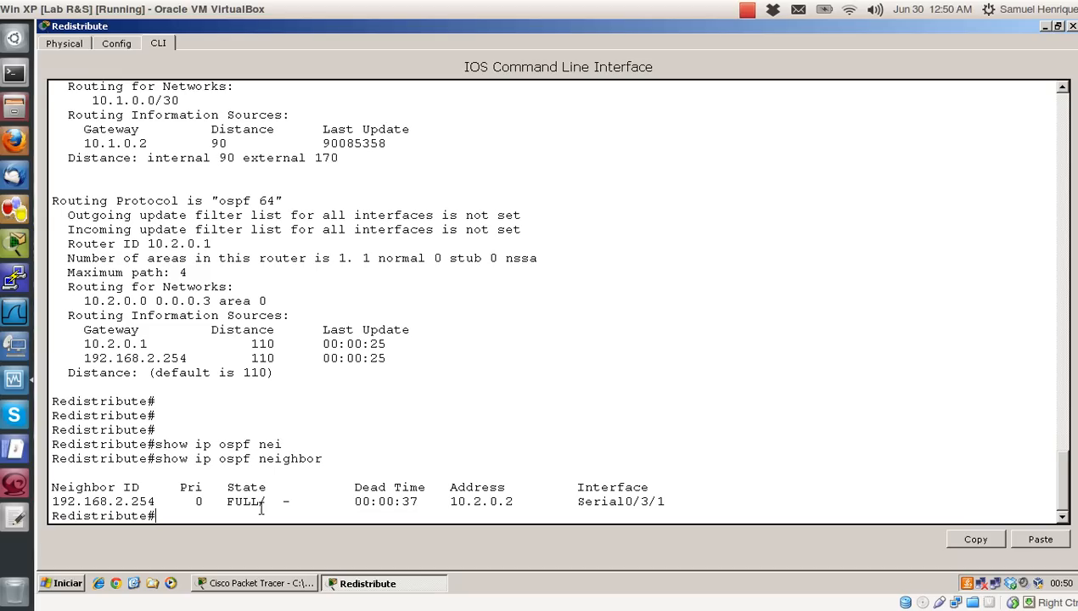
Step: List the Redistribute router's EIGRP neighbors with "show ip eigrp neighbors"
key("Return")
key("Return")
key("Return")
type("show ip osf")
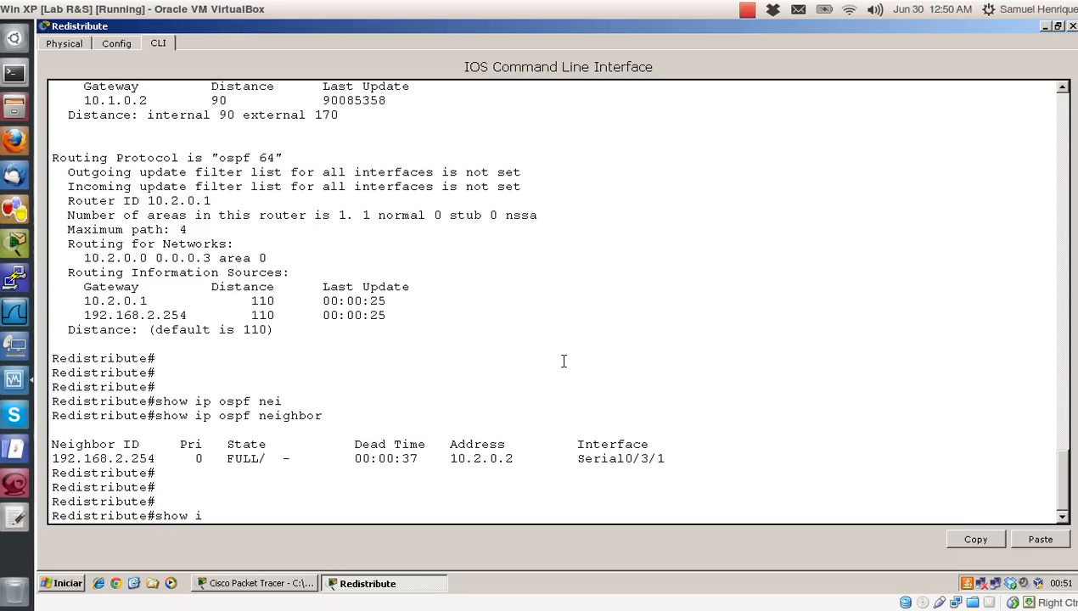
key("BackSpace")
key("BackSpace")
key("BackSpace")
type("show ip eigrp nei")
key("Tab")
key("Return")
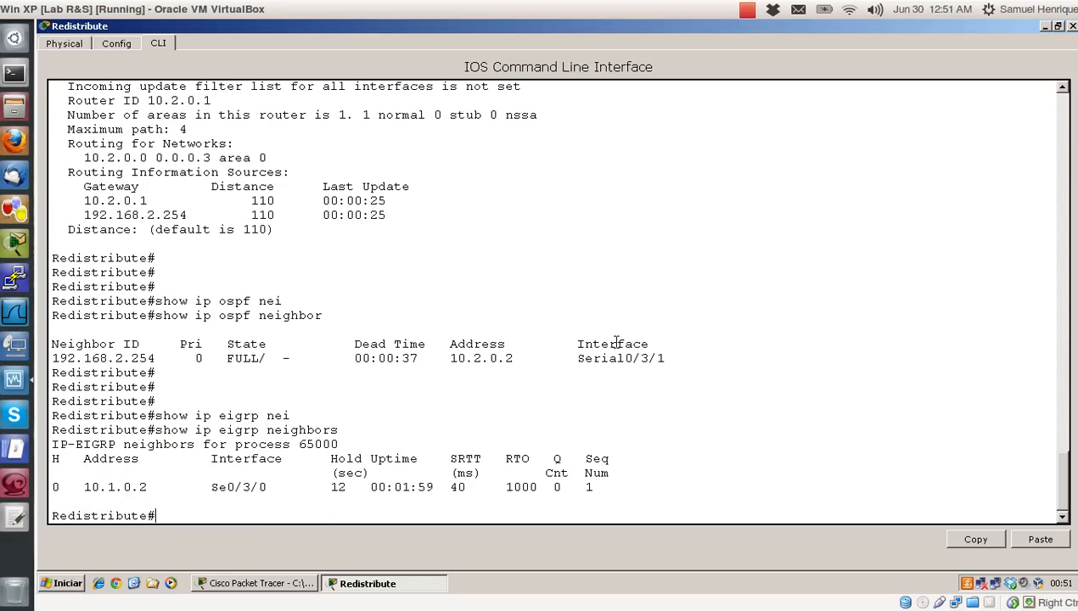
Step: Display the Redistribute router's updated routing table with "show ip route"
key("Return")
key("Return")
key("Return")
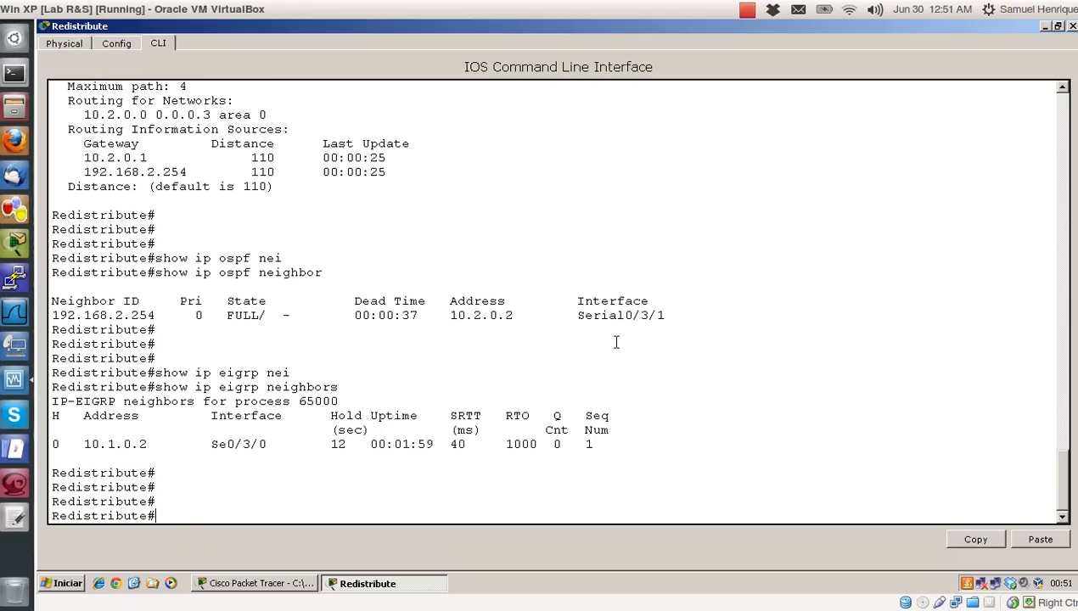
type("show ip route")
key("Return")
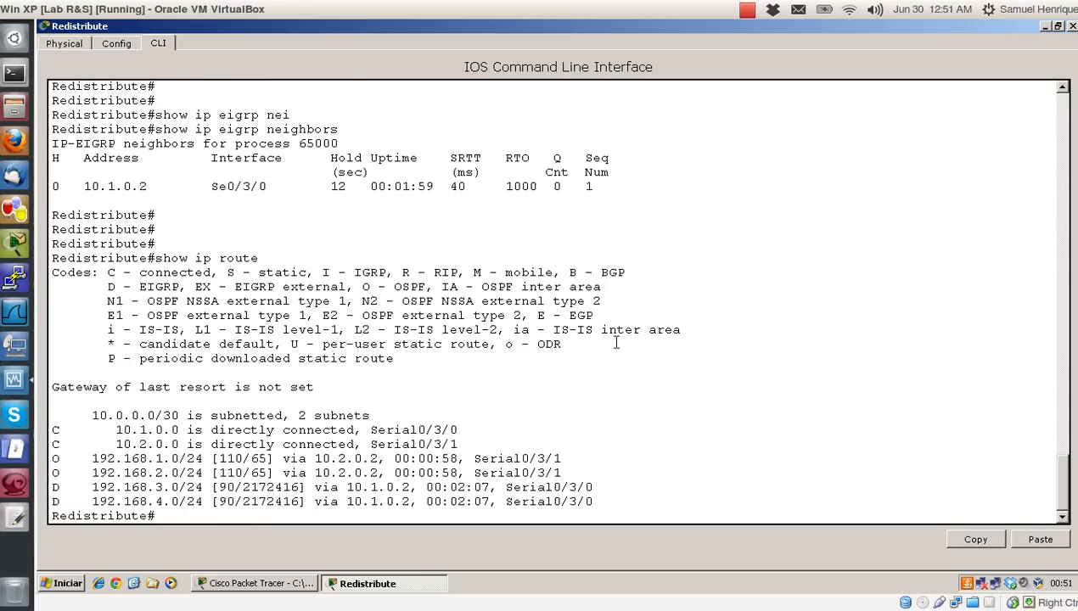
key("Return")
key("Return")
key("Return")
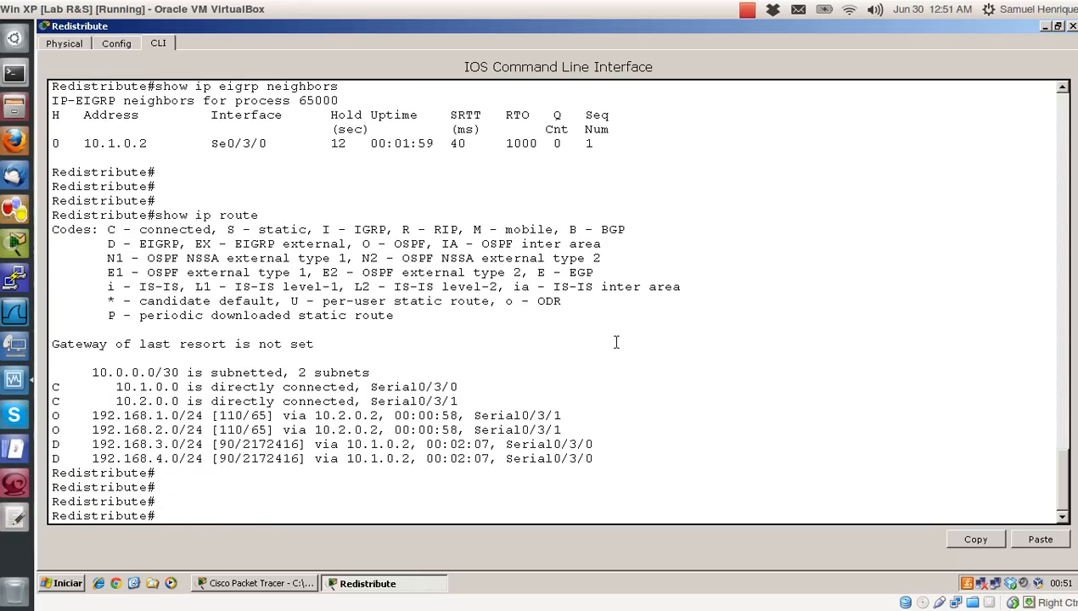
Step: Examine the directly connected and OSPF routes and compare them with the OSPF external type 1 and type 2 codes
left_click_drag(464, 411, 396, 396)
left_click(459, 415)
left_click_drag(464, 401, 51, 387)
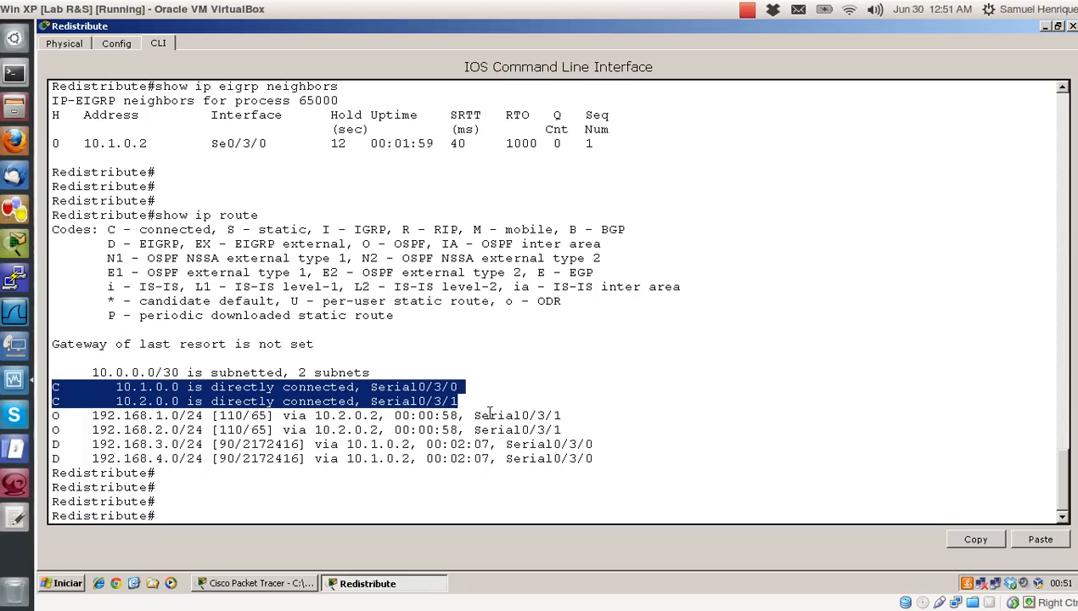
left_click_drag(568, 430, 53, 416)
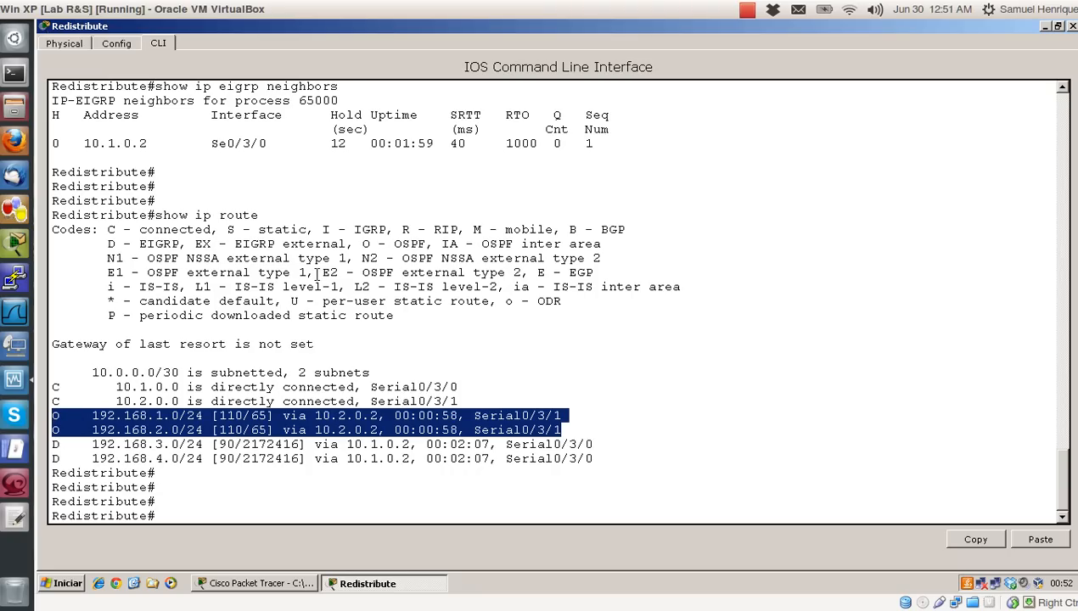
left_click_drag(320, 273, 516, 278)
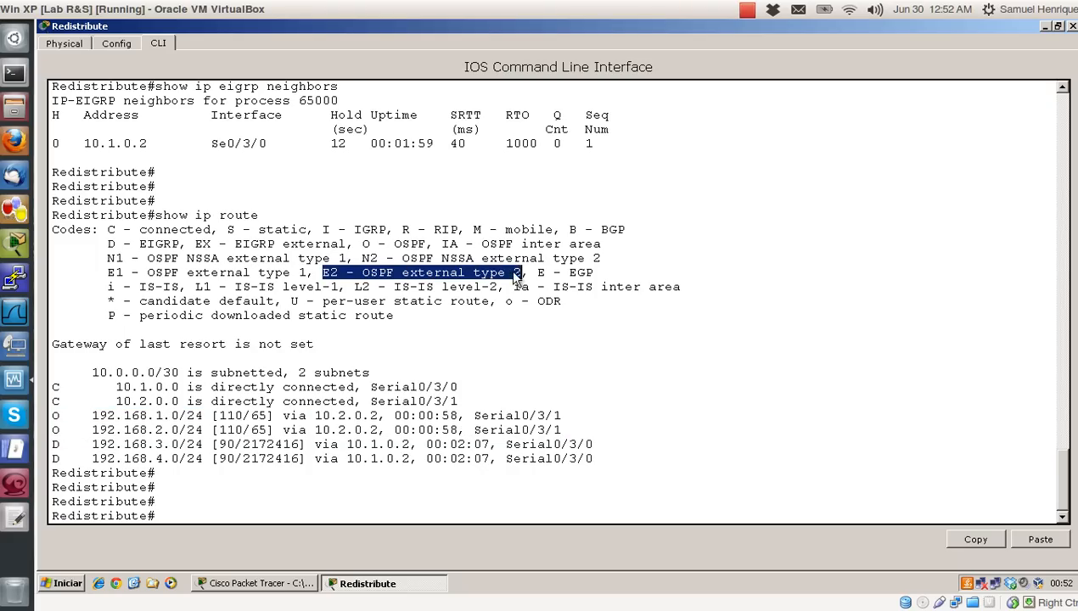
double_click(302, 272)
left_click_drag(287, 272, 105, 272)
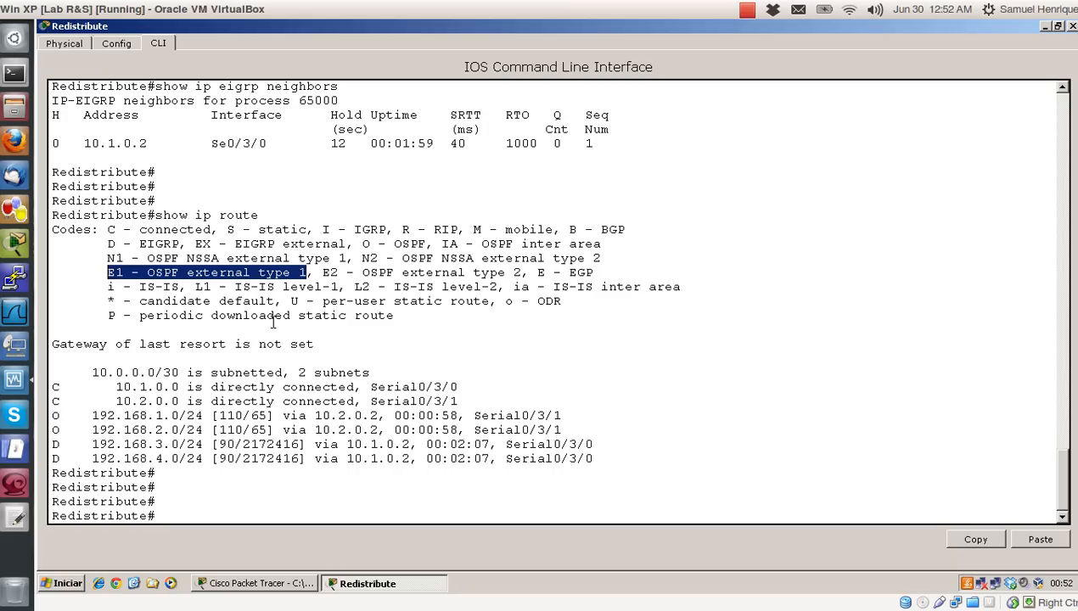
left_click(306, 386)
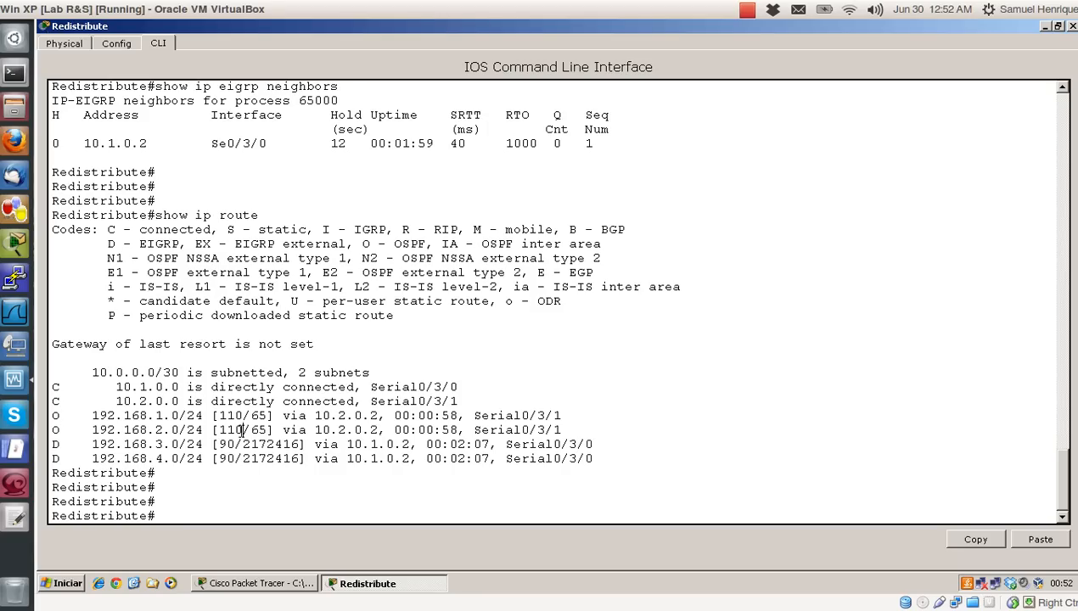
Step: Compare the administrative distances of the OSPF and EIGRP routes in the routing table
left_click_drag(242, 431, 215, 429)
left_click(92, 450)
mouse_move(235, 443)
left_mouse_down()
mouse_move(212, 443)
mouse_move(223, 443)
left_mouse_up()
left_click(327, 392)
Step: Display Router-OSPF's routing table with "show ip route" and compare it with the topology
left_click(1043, 26)
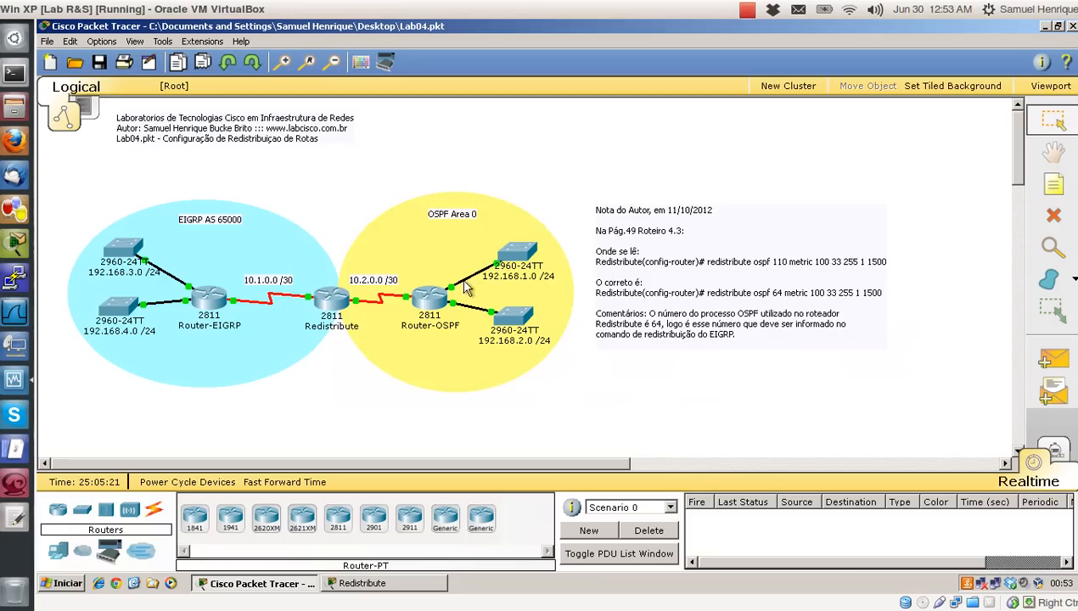
mouse_move(430, 302)
mouse_move(332, 303)
left_click(429, 296)
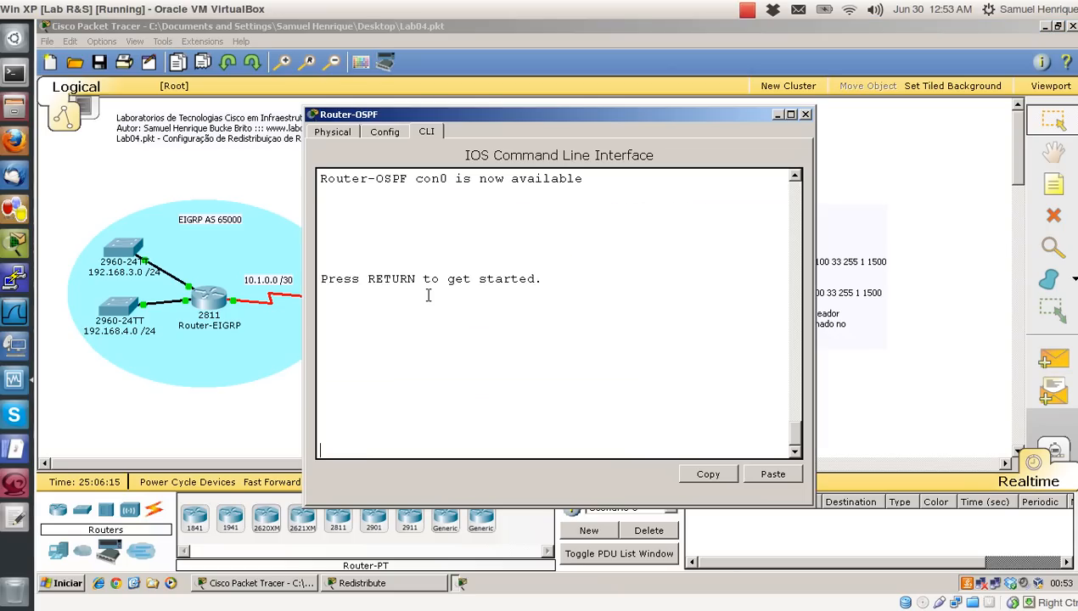
key("Return")
key("Return")
key("Return")
type("show ip route")
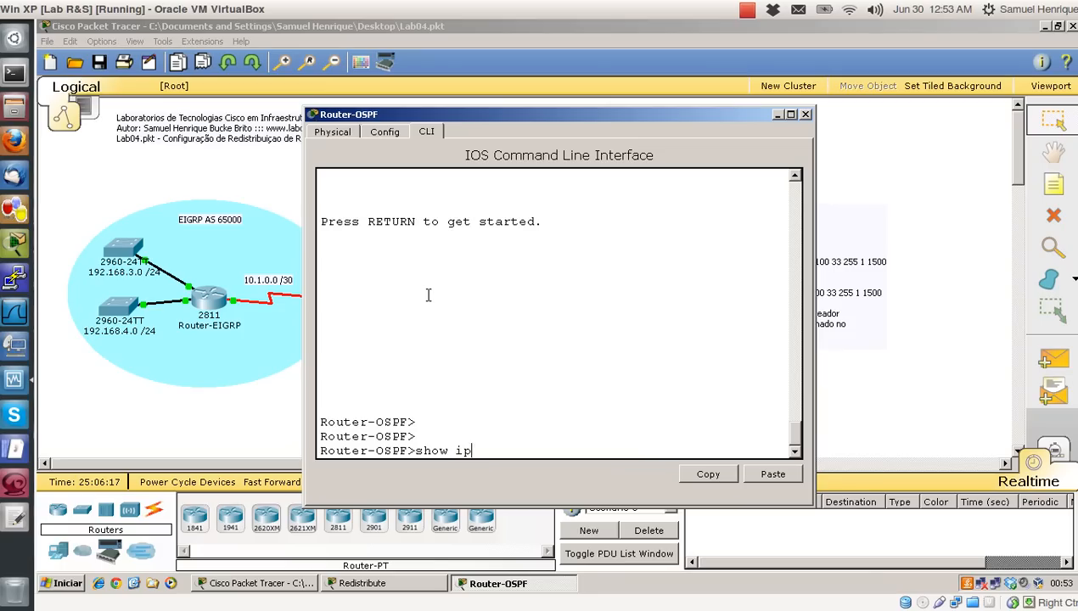
key("Return")
key("Return")
key("Return")
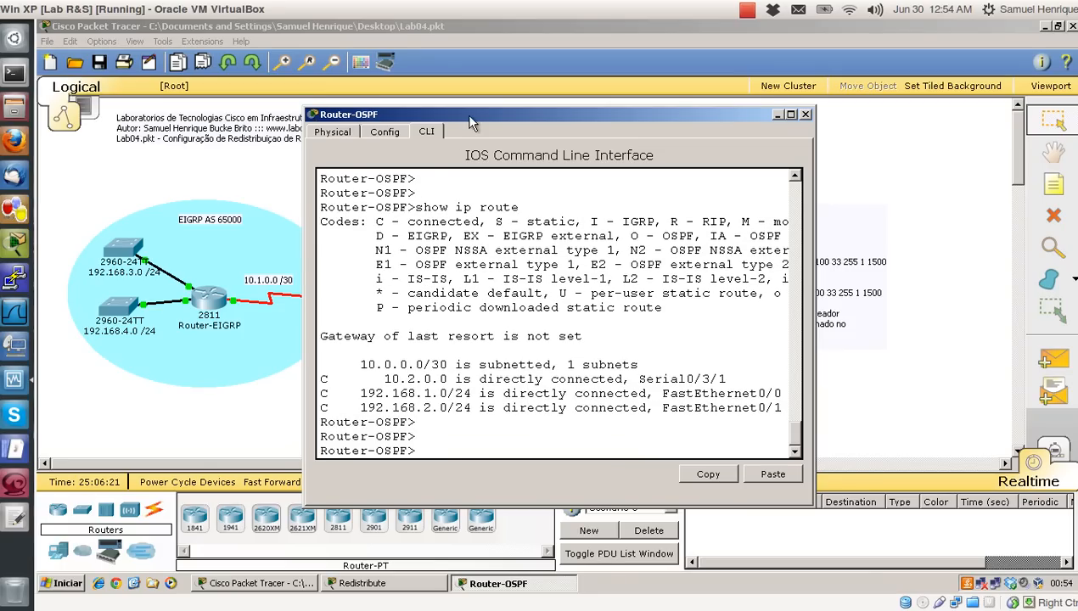
left_click_drag(461, 121, 627, 116)
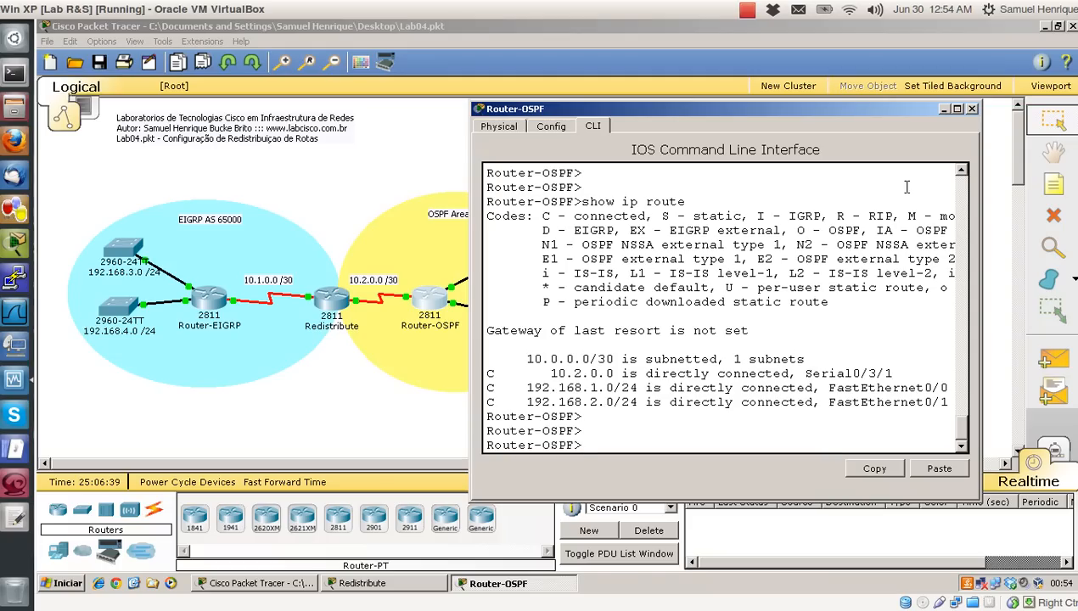
left_click(972, 109)
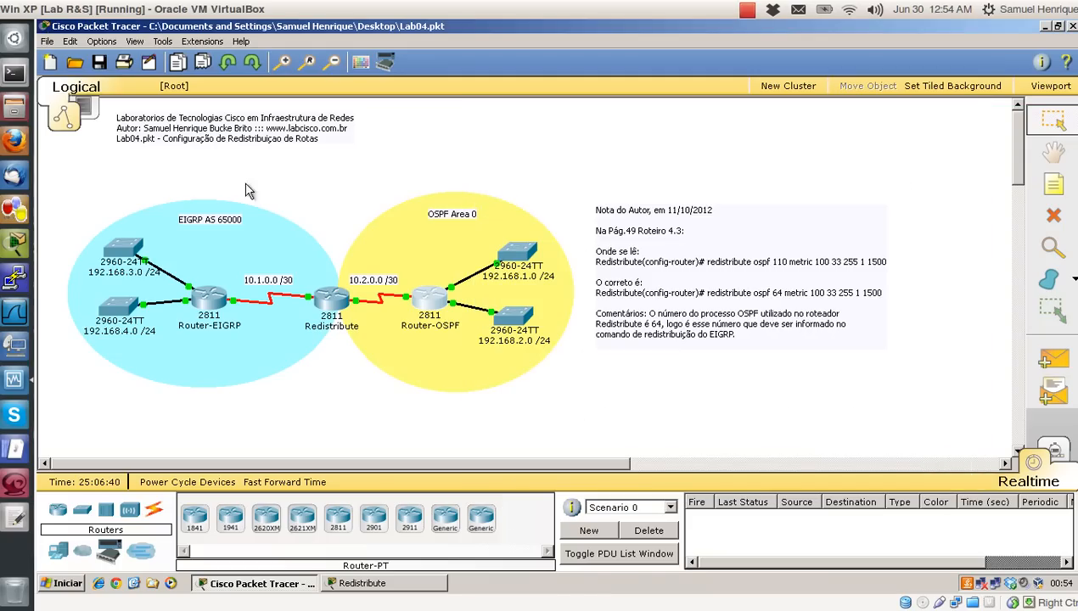
Step: Display Router-EIGRP's routing table with "show ip route"
left_click(207, 299)
key("Return")
key("Return")
key("Return")
type("show ip route")
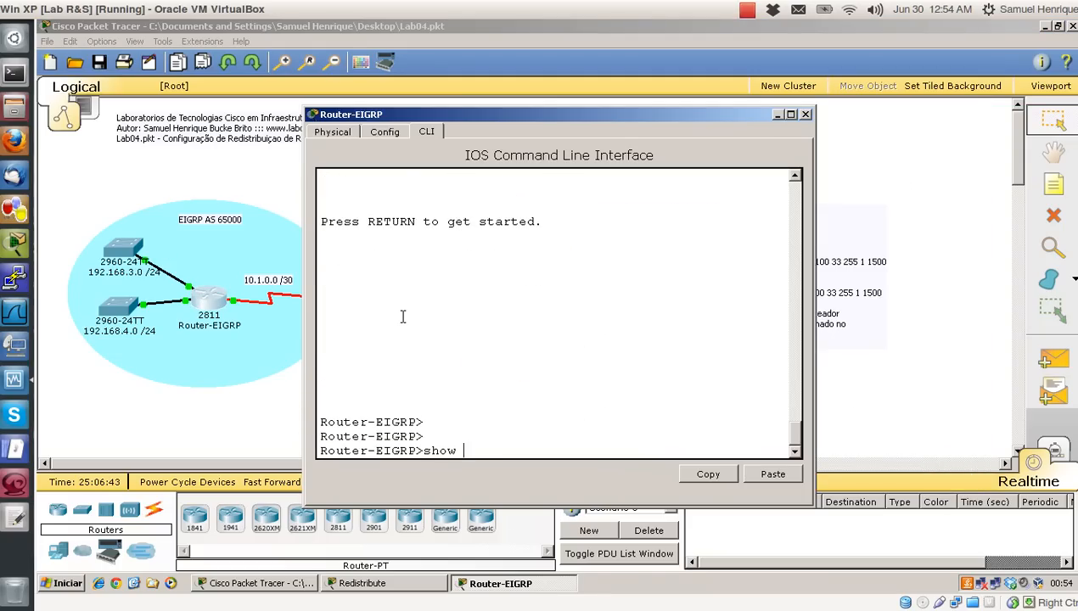
key("Return")
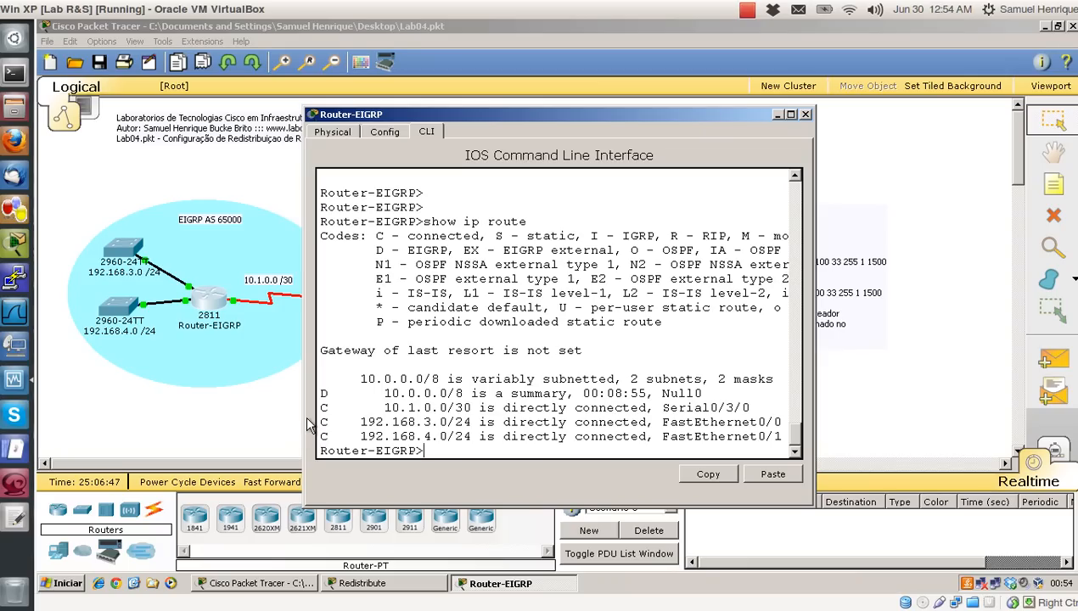
Step: Examine the 10.0.0.0/8 summary route in Router-EIGRP's enlarged routing table and close the router's window
left_click(790, 113)
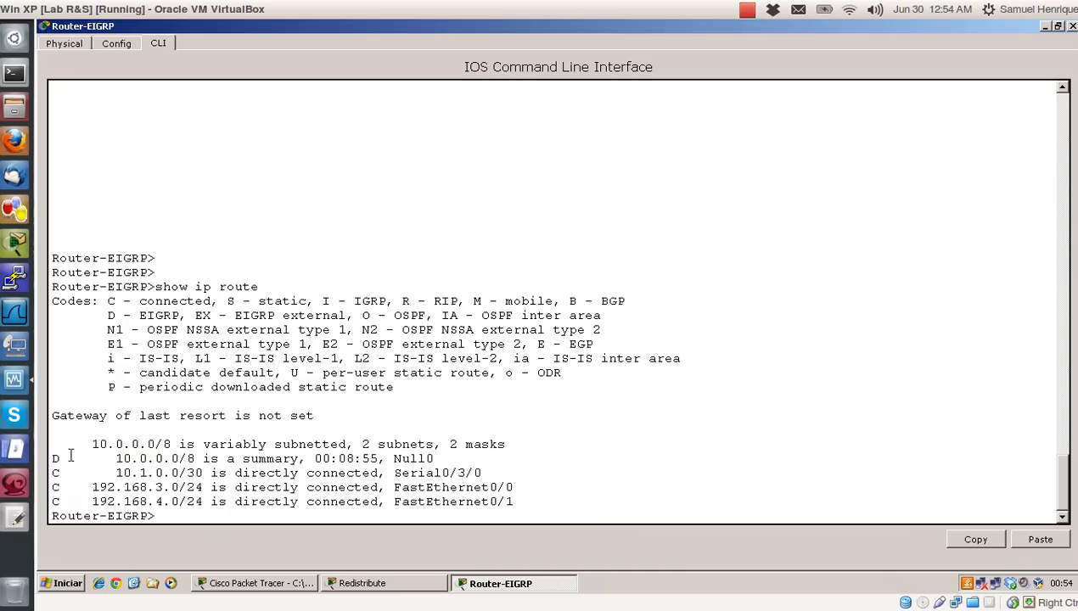
left_click_drag(53, 459, 197, 458)
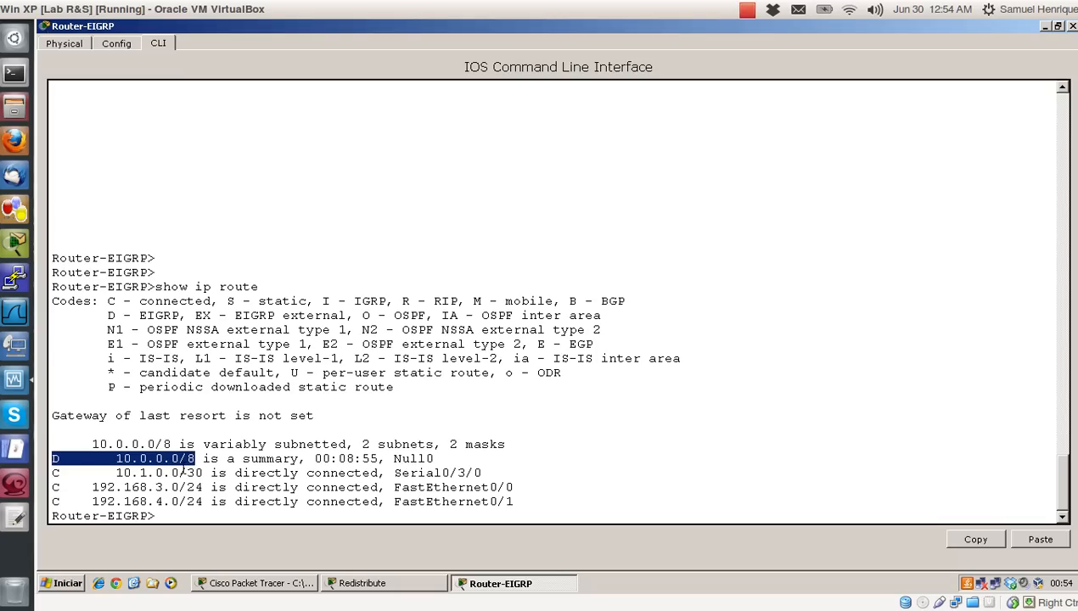
left_click(207, 462)
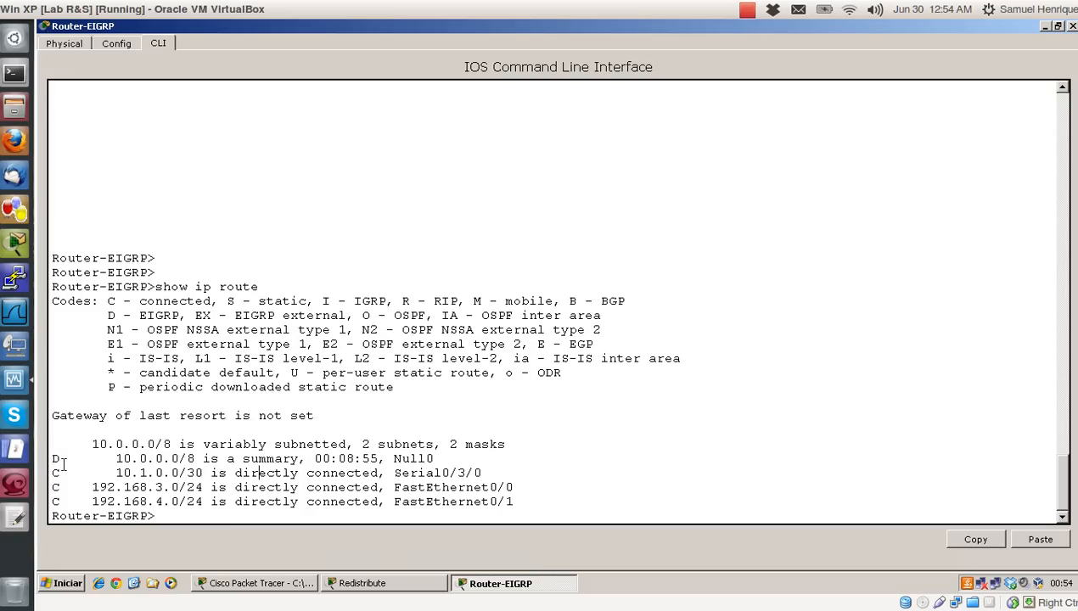
left_click(1071, 27)
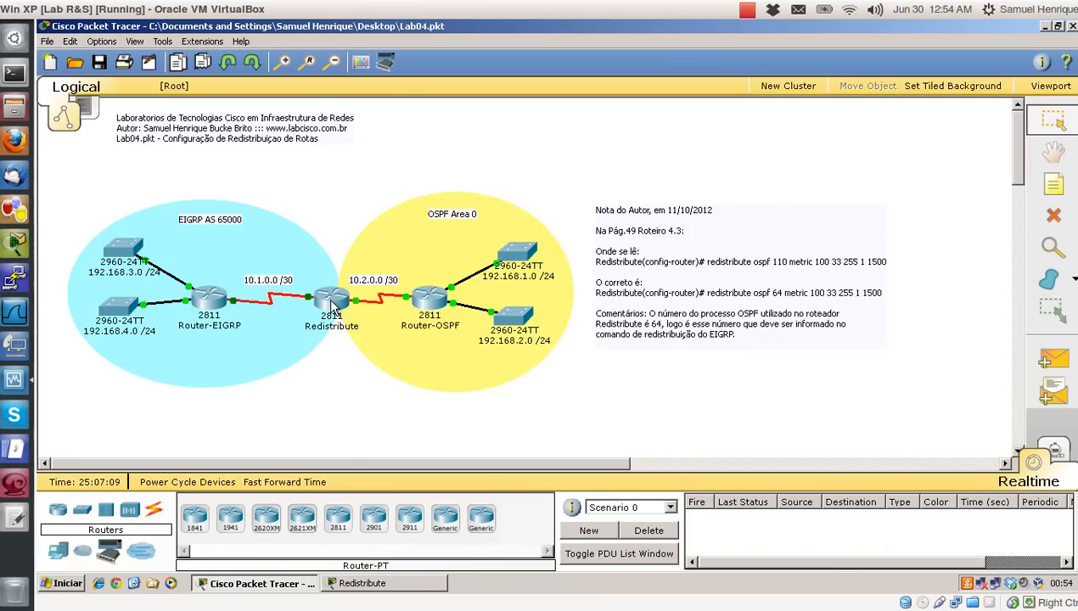
Step: Enter global configuration on the Redistribute router with "conf t" and open the EIGRP process with "router eigrp 90"
mouse_move(332, 306)
left_click(371, 584)
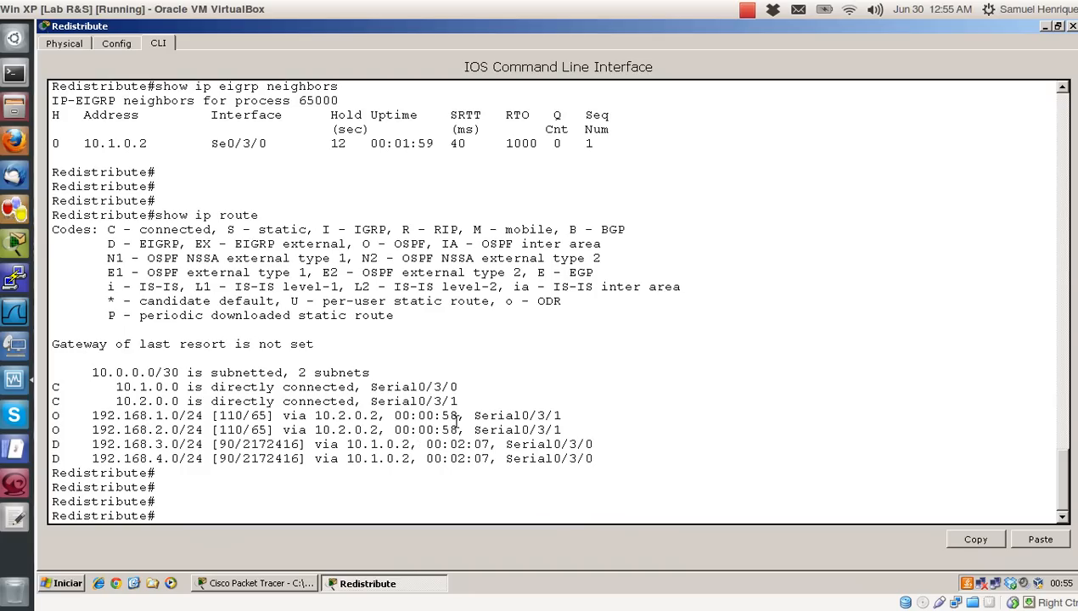
key("Return")
key("Return")
type("conf t")
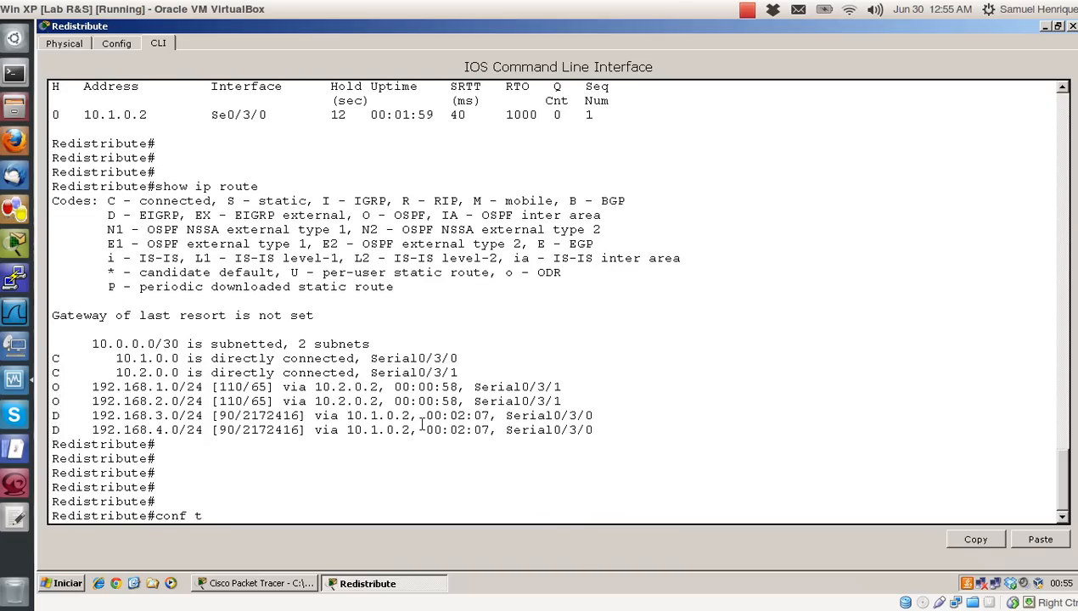
key("Return")
key("Return")
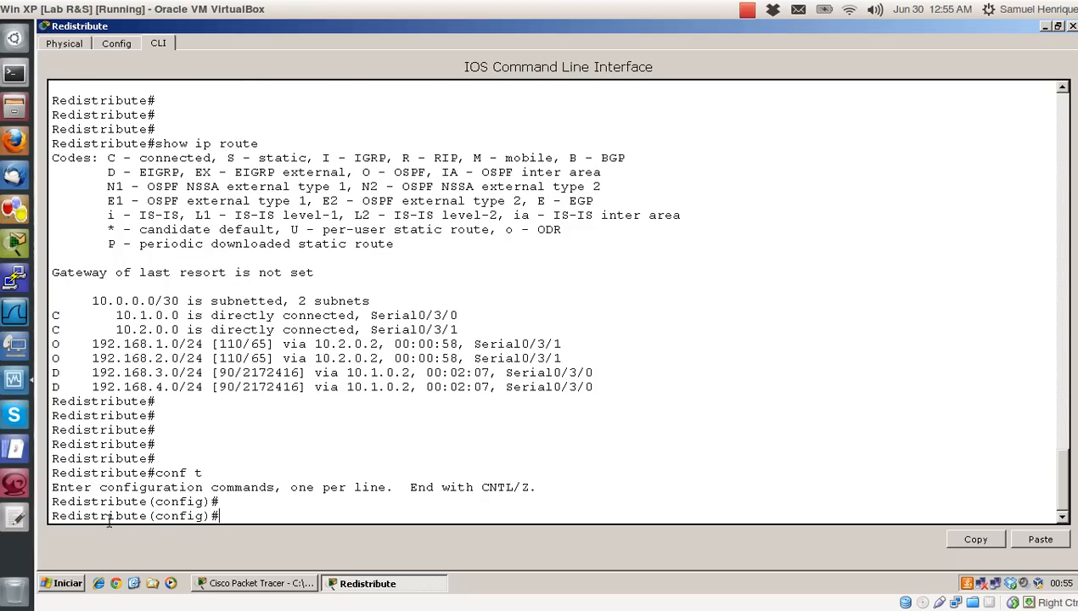
type("router eigrp 90")
key("Return")
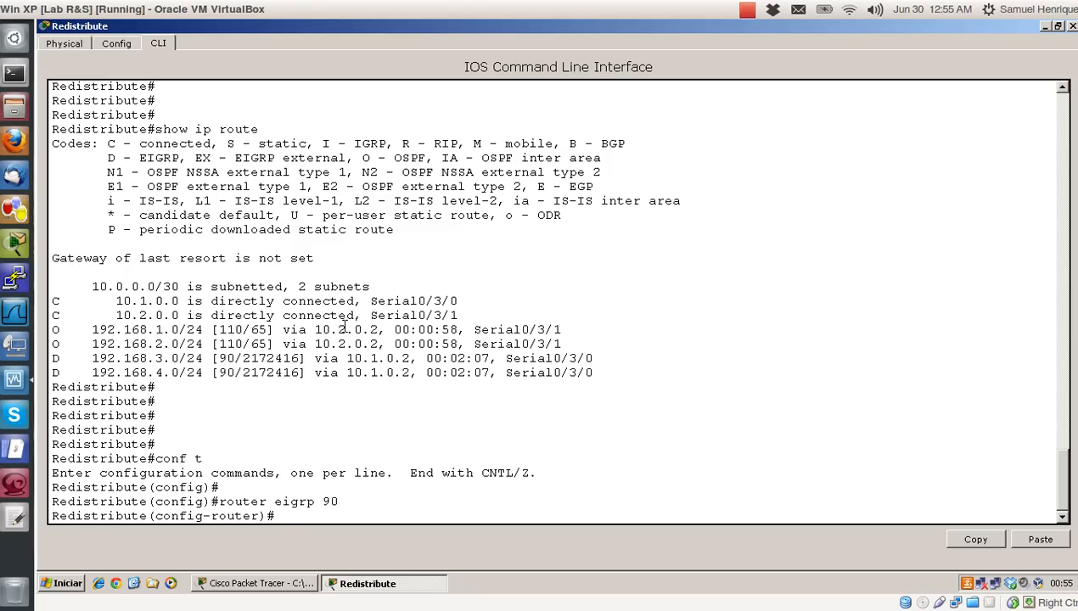
Step: Begin the command "redistribute ospf 64 metric 100 33", requesting the inline help for each metric parameter
type("redistribute ospf 64")
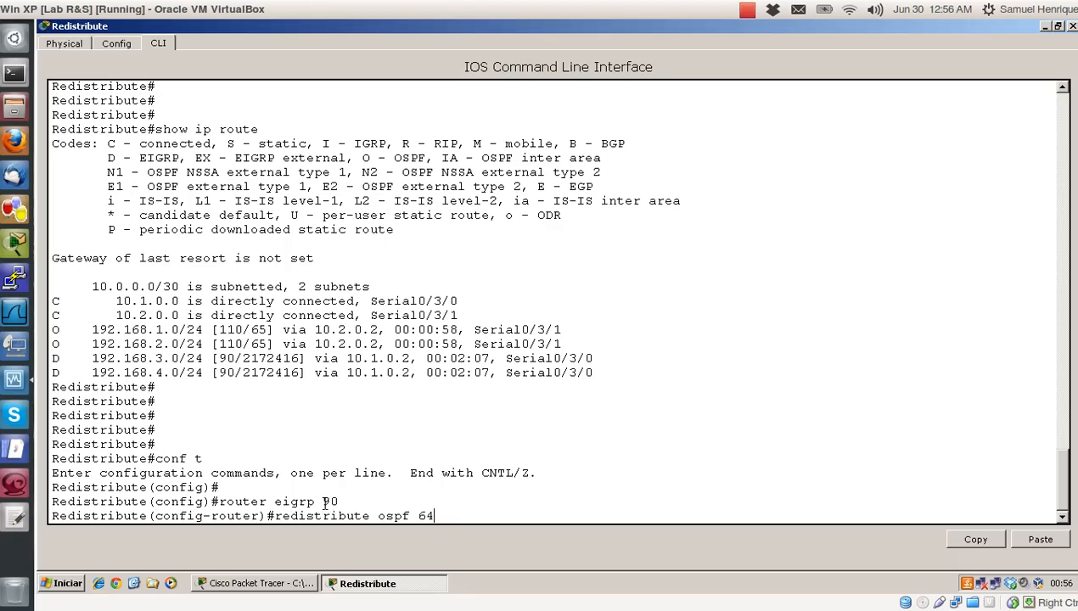
type("metric")
type("?")
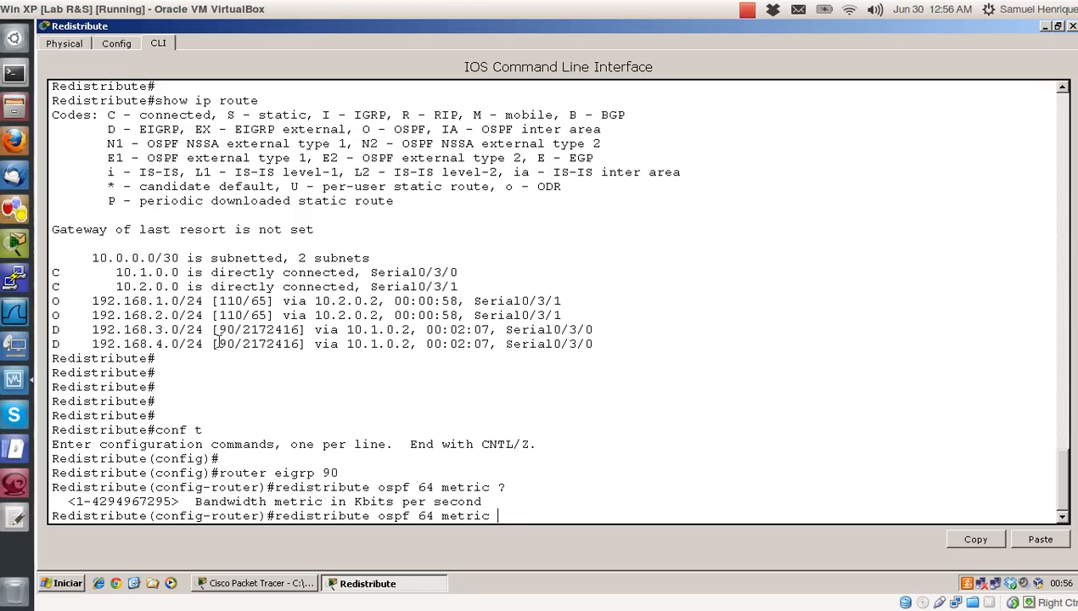
type("100 ?")
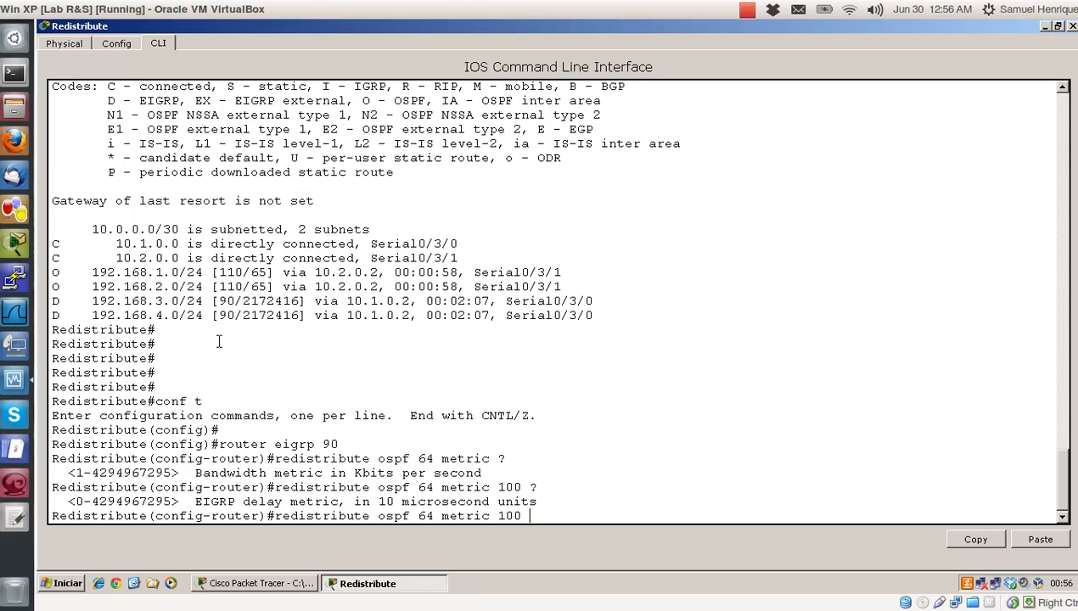
type("33 ?")
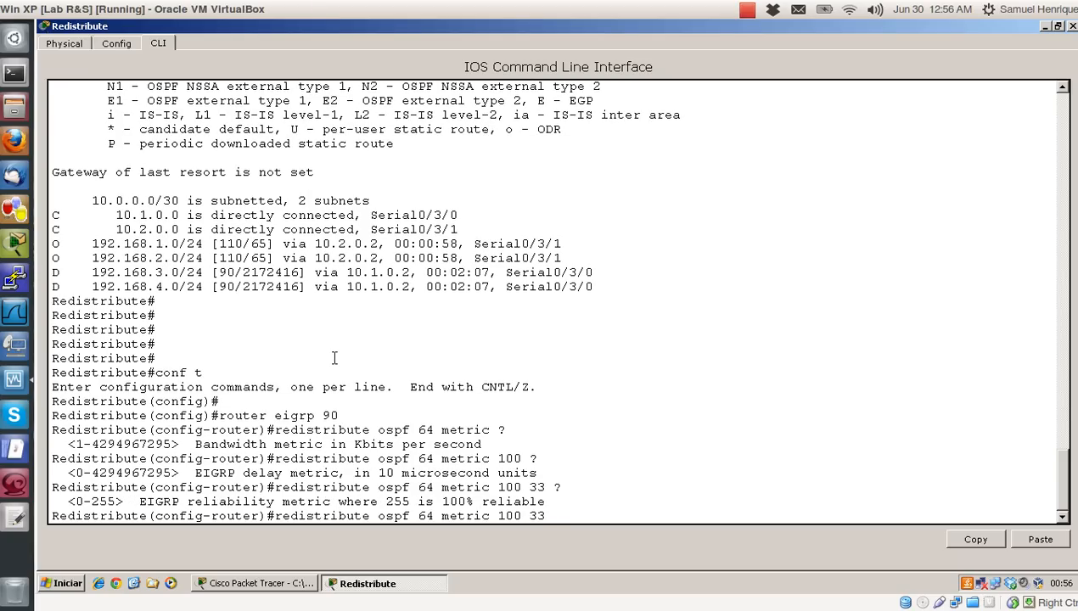
Step: Complete the OSPF 64 redistribution command with the remaining metric values "255 1 1500", run it and highlight the full command
left_click(1057, 26)
left_click_drag(593, 92, 313, 106)
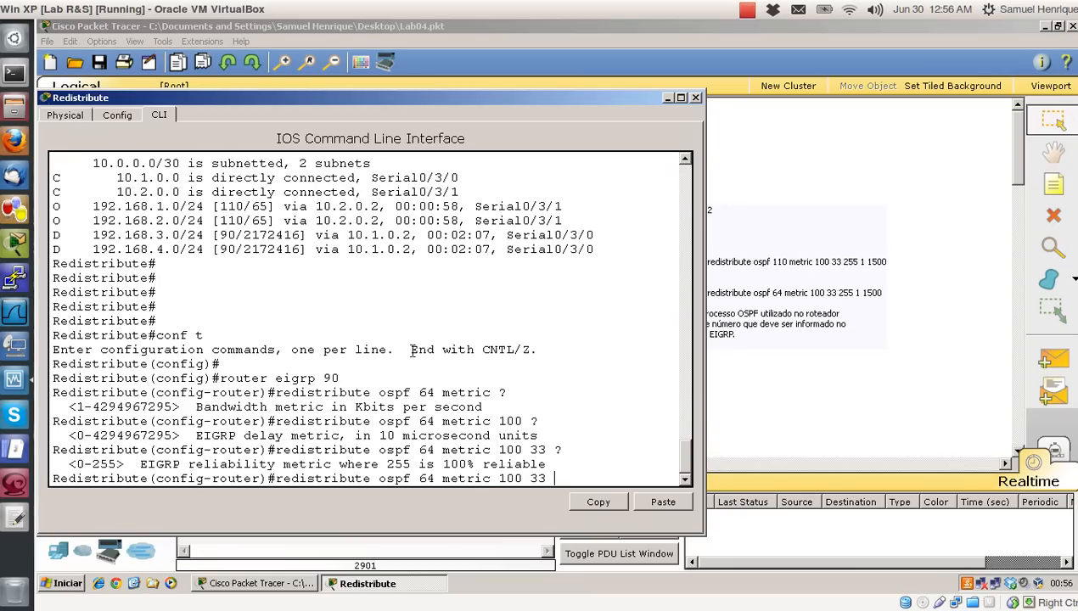
type("255 1 1500")
left_click(682, 98)
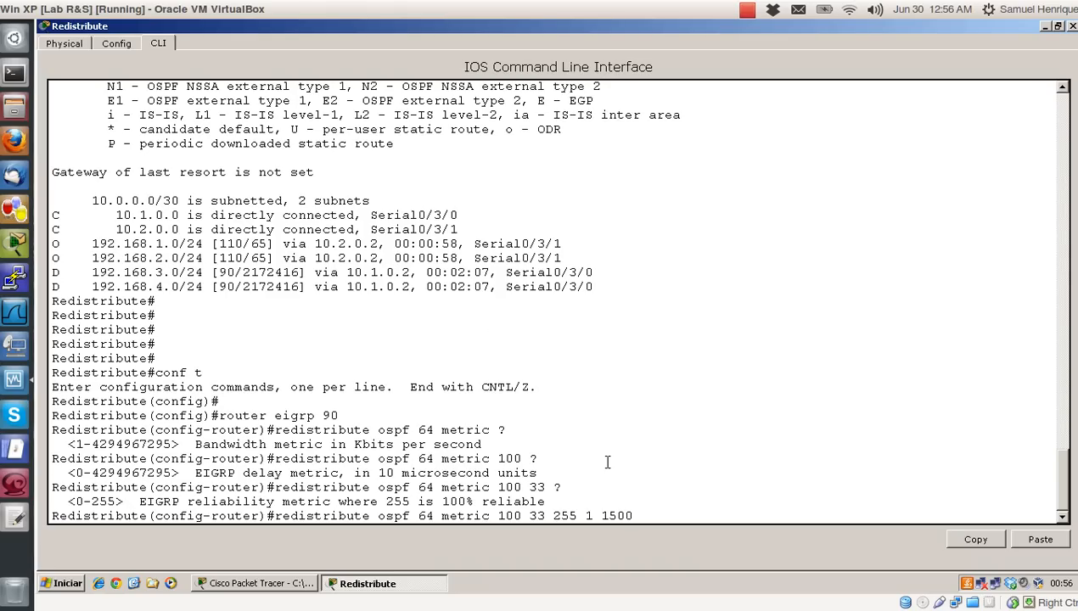
key("Return")
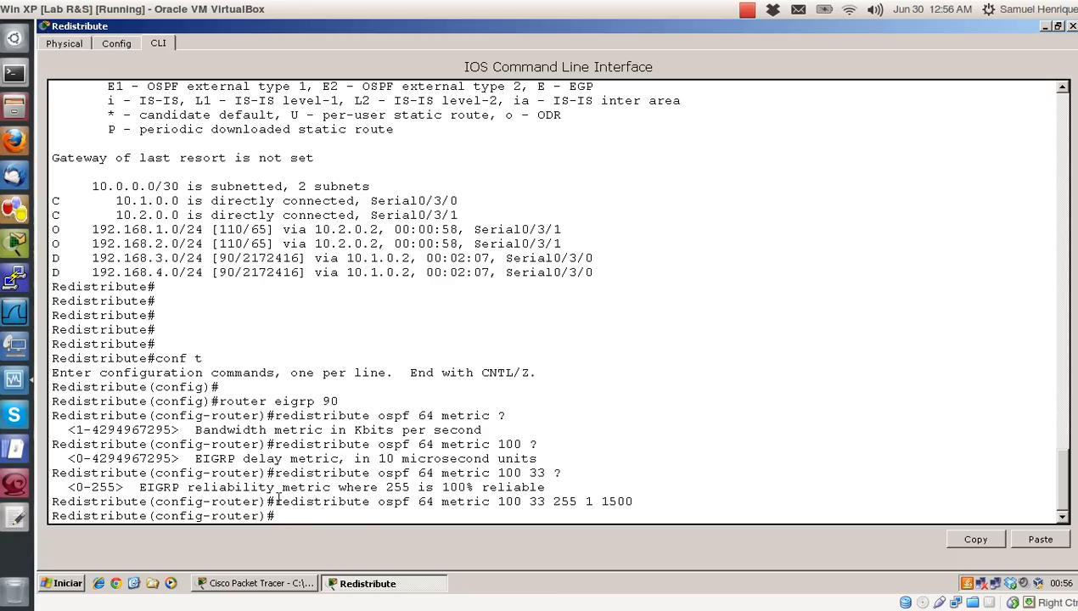
left_click_drag(277, 501, 635, 501)
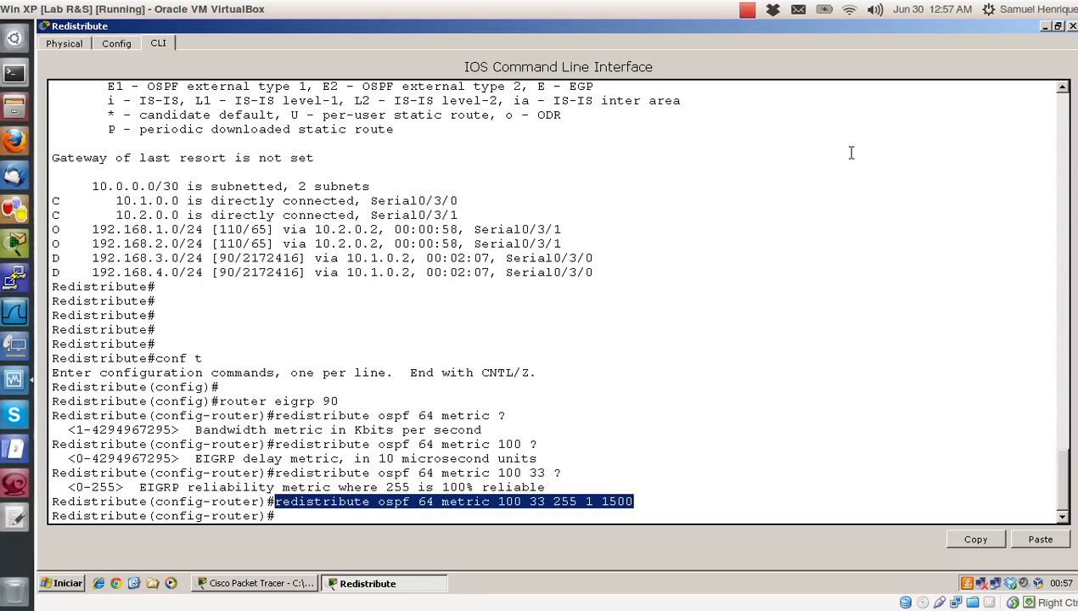
Step: Check Router-EIGRP for redistributed OSPF routes with "show ip route"
left_click(1047, 26)
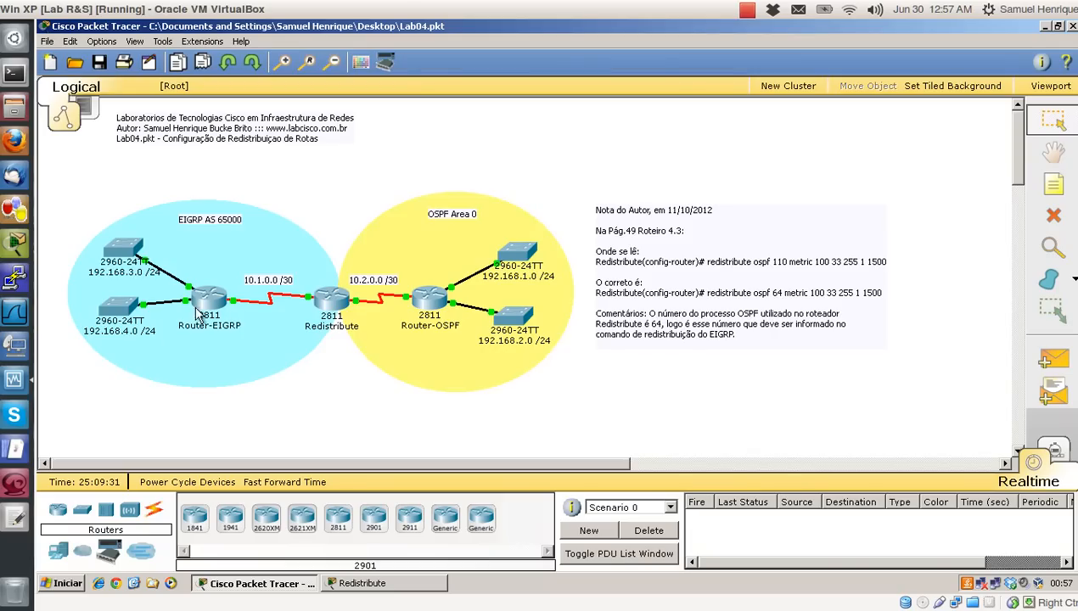
left_click(207, 299)
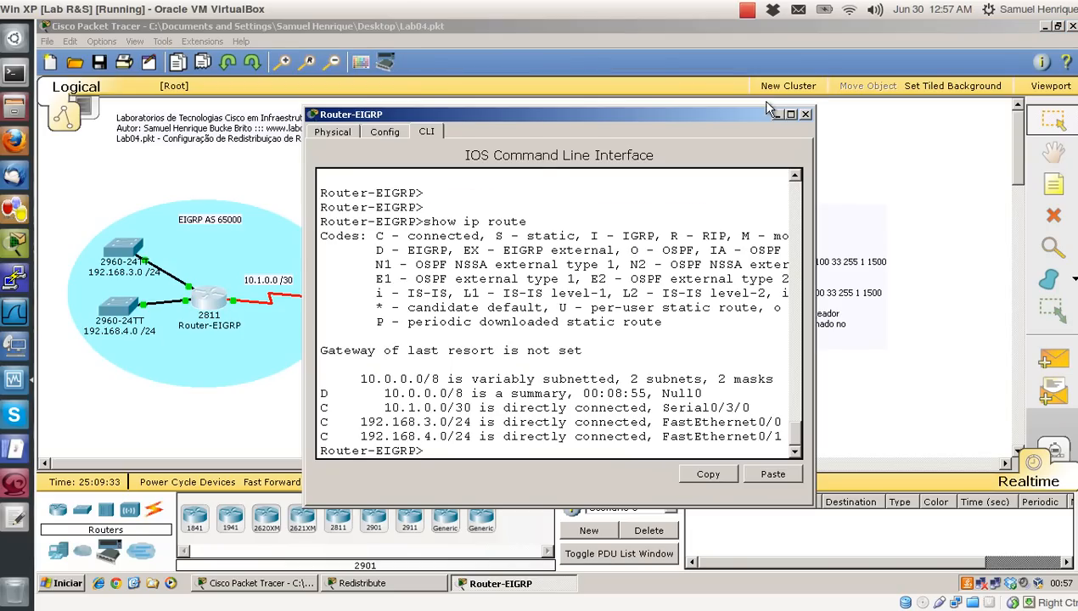
left_click(790, 114)
key("Return")
key("Return")
key("Return")
key("Return")
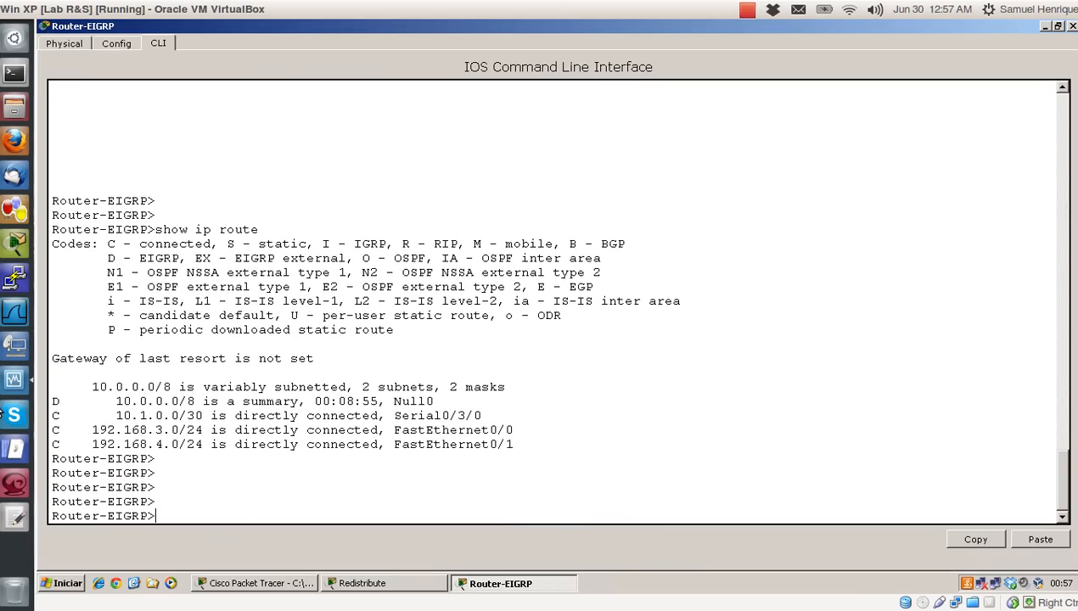
type("show ip route")
key("Return")
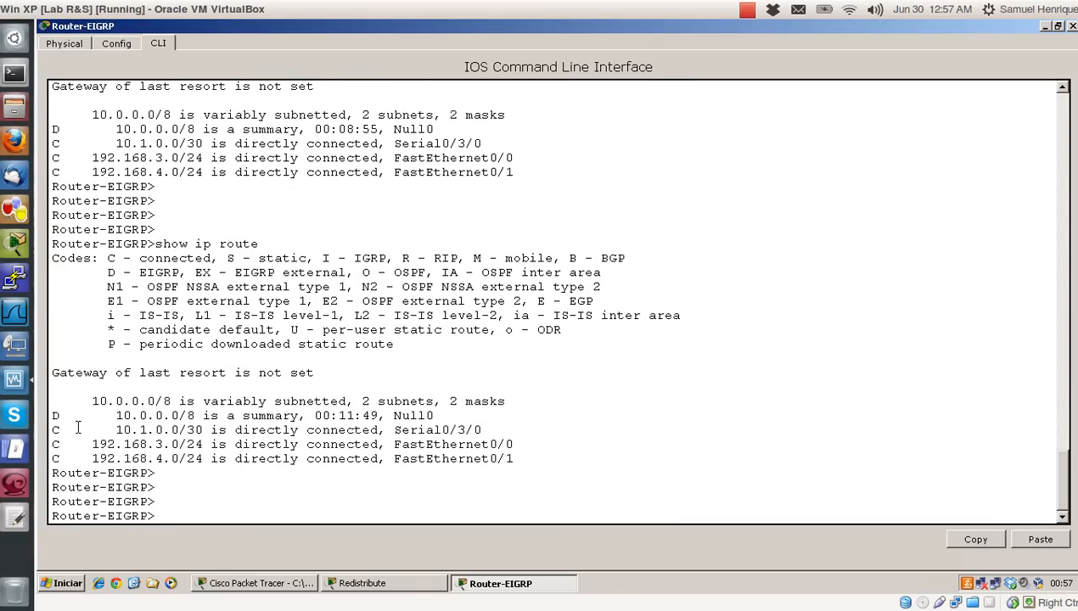
Step: Display the Redistribute router's routing table from router configuration mode with "do show ip route"
left_click(1043, 31)
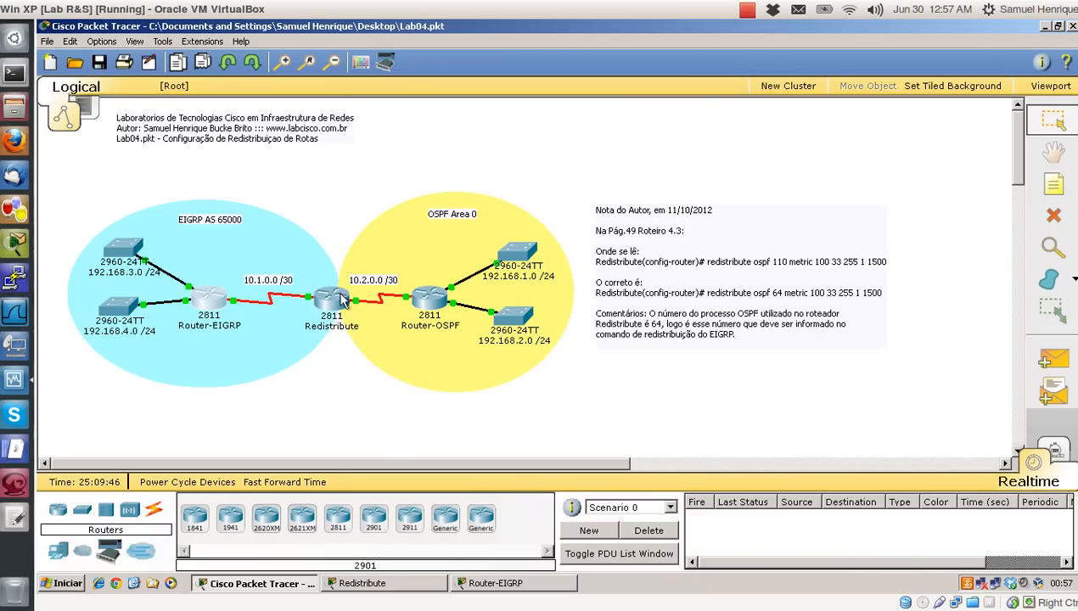
left_click(333, 299)
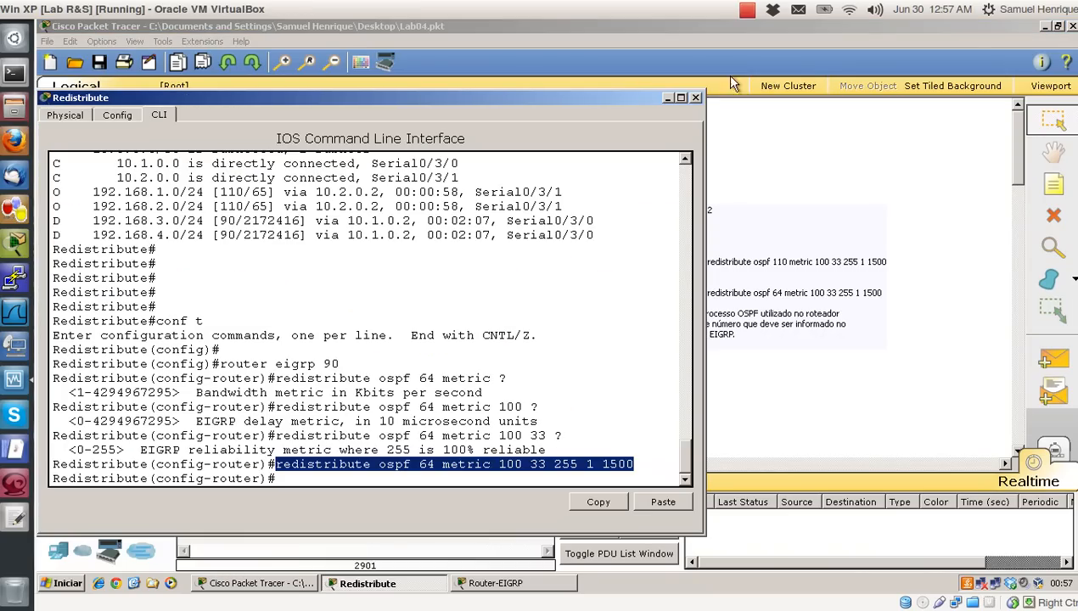
left_click(681, 97)
key("Return")
key("Return")
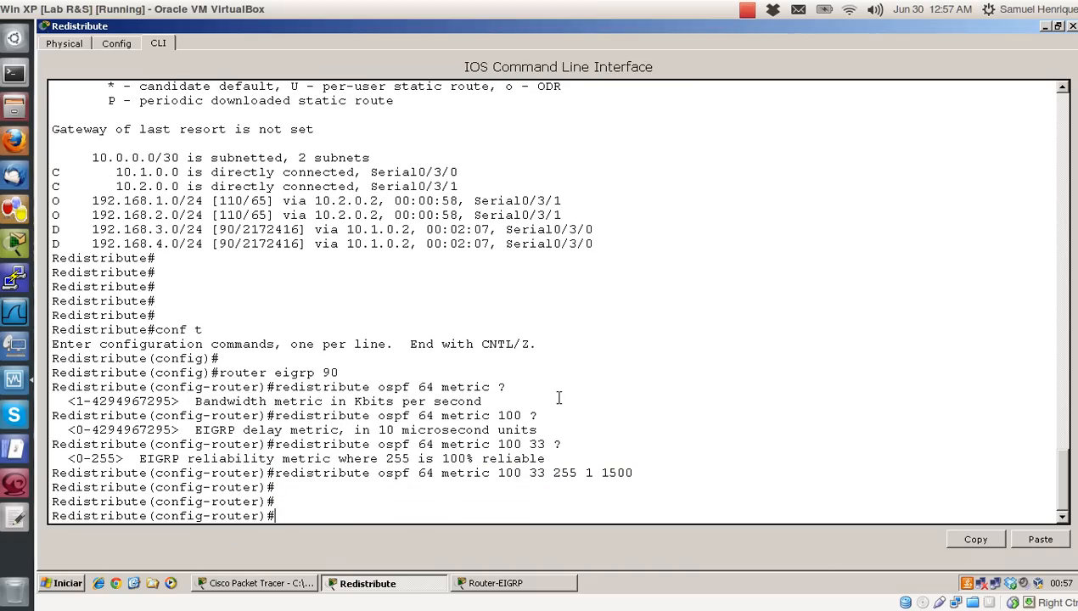
type("do show ip route")
key("Return")
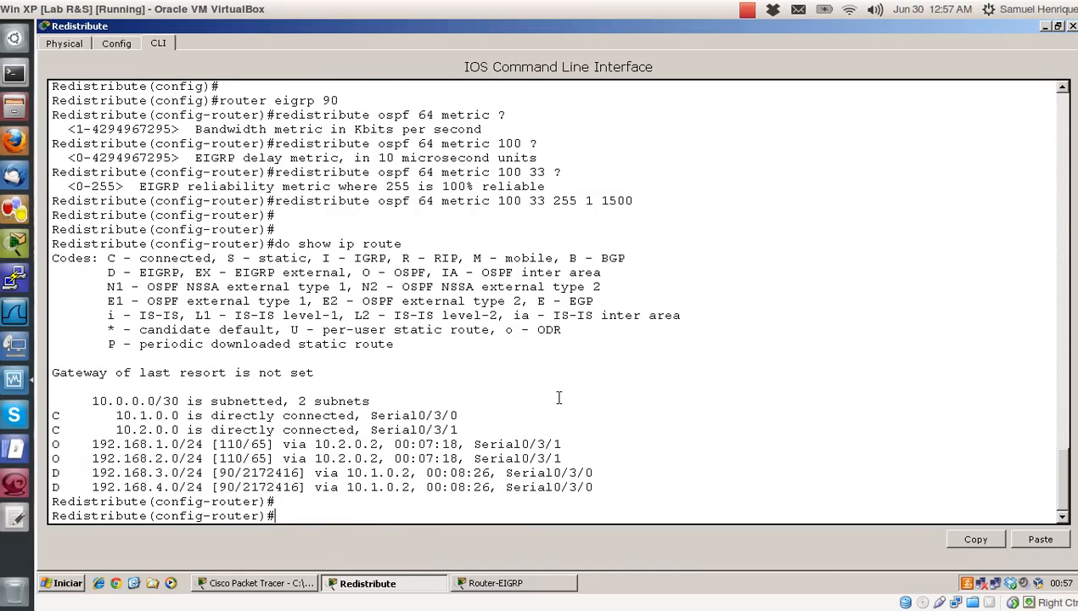
Step: Return to Router-EIGRP and repeat "show ip route" to recheck its routing table
left_click(296, 583)
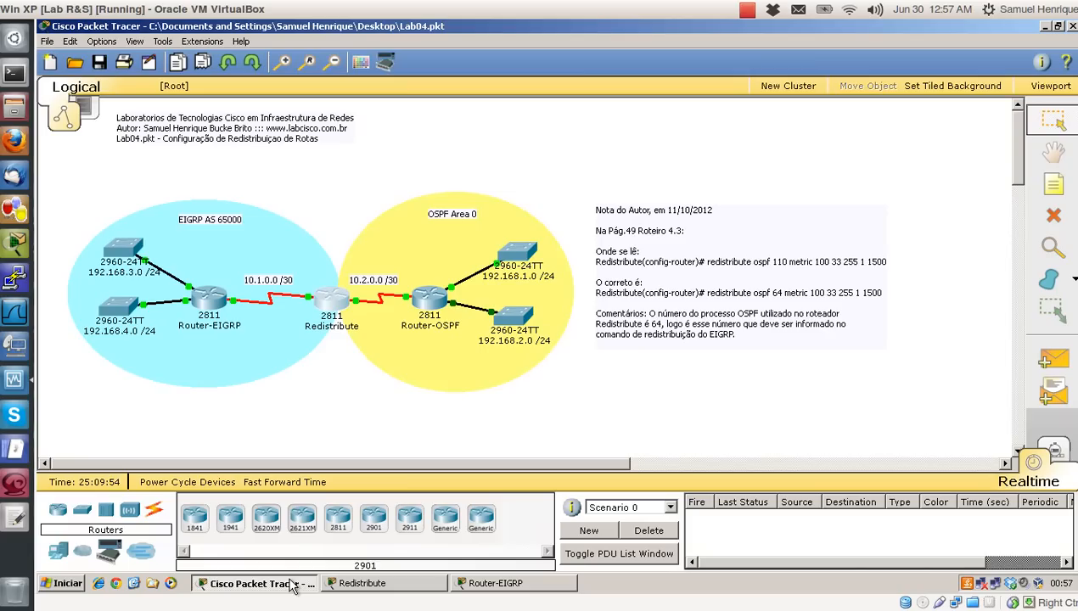
left_click(496, 583)
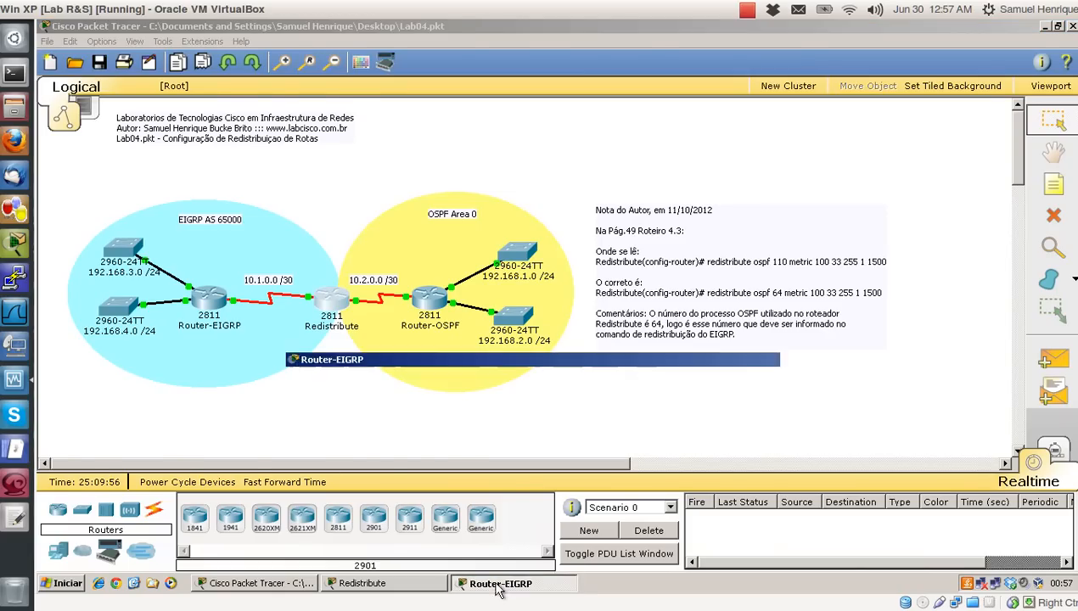
key("Up")
key("Return")
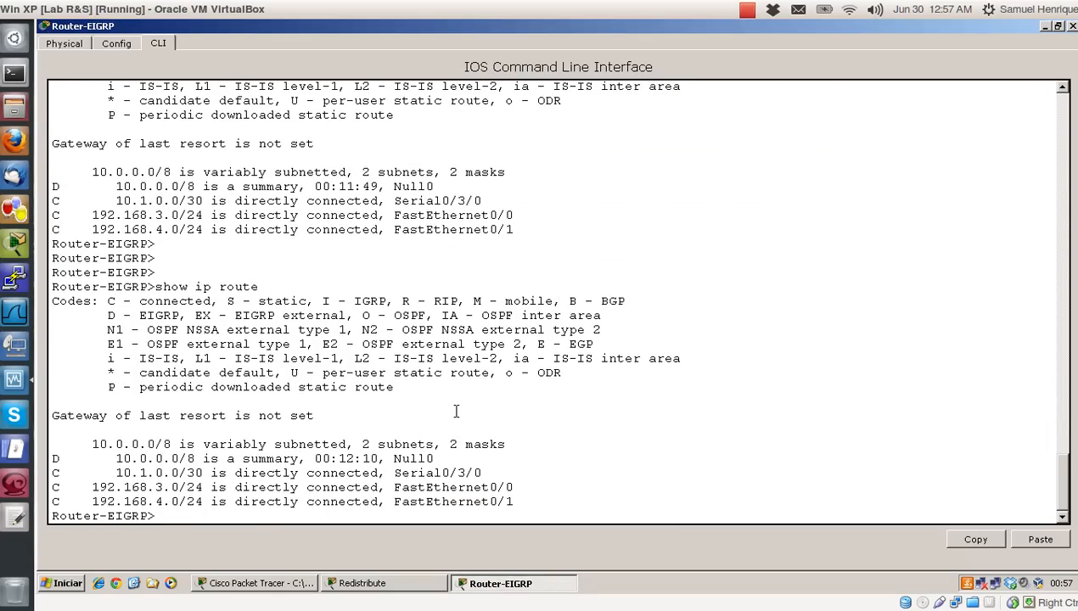
Step: Open the Router-OSPF console, display its routing table with "show ip route" and enlarge the window to read it
left_click(1044, 27)
left_click(422, 294)
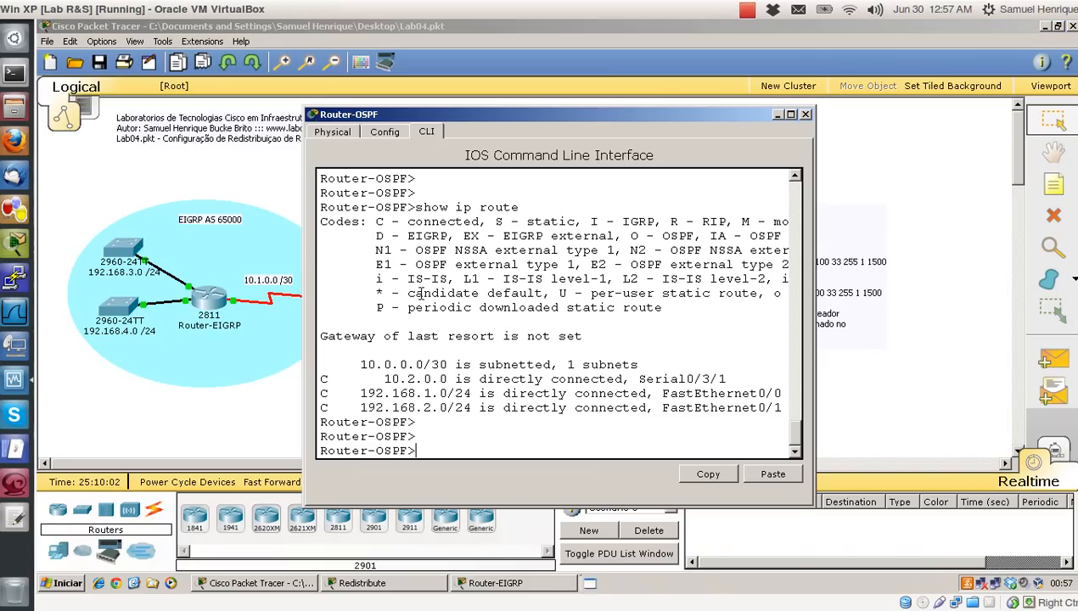
left_click(775, 114)
left_click(424, 297)
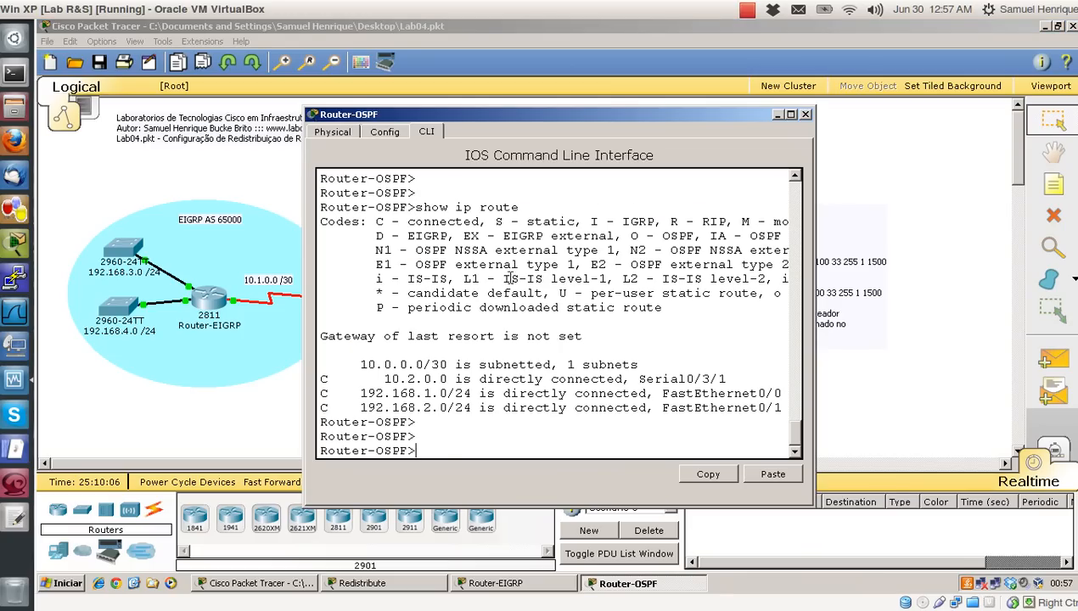
type("show ip route")
key("Return")
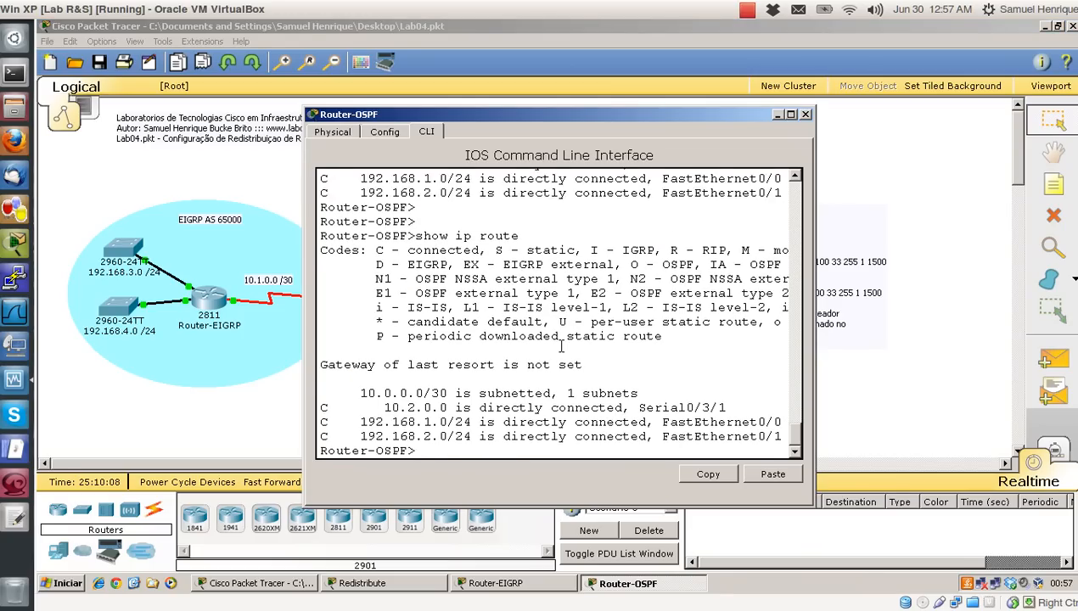
key("Return")
key("Return")
left_click(790, 115)
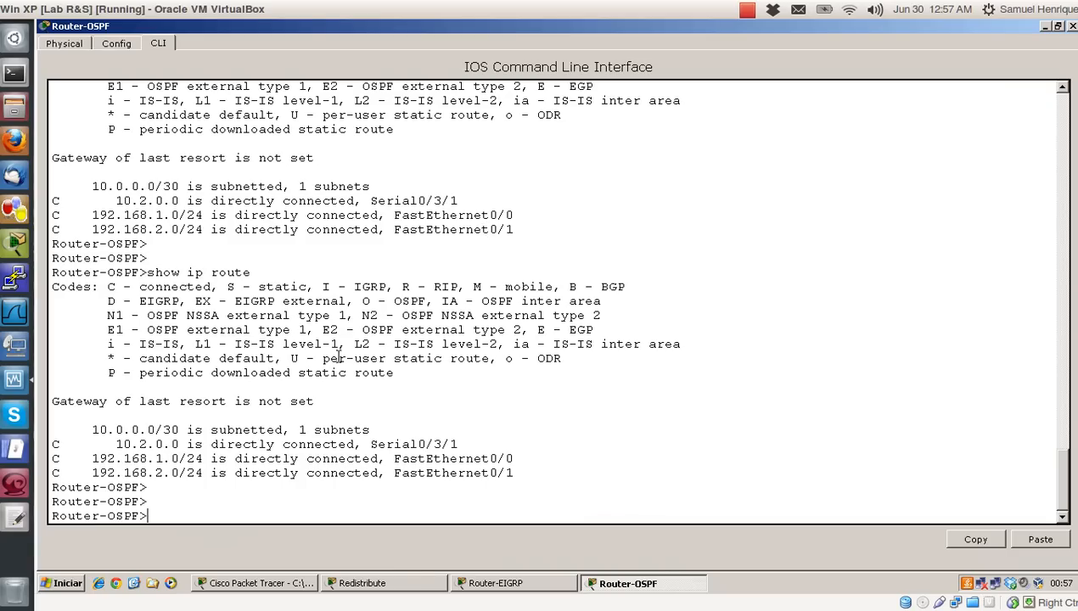
Step: Return to the Redistribute console, exit the EIGRP router configuration and enter OSPF configuration with "router ospf 64"
left_click(404, 584)
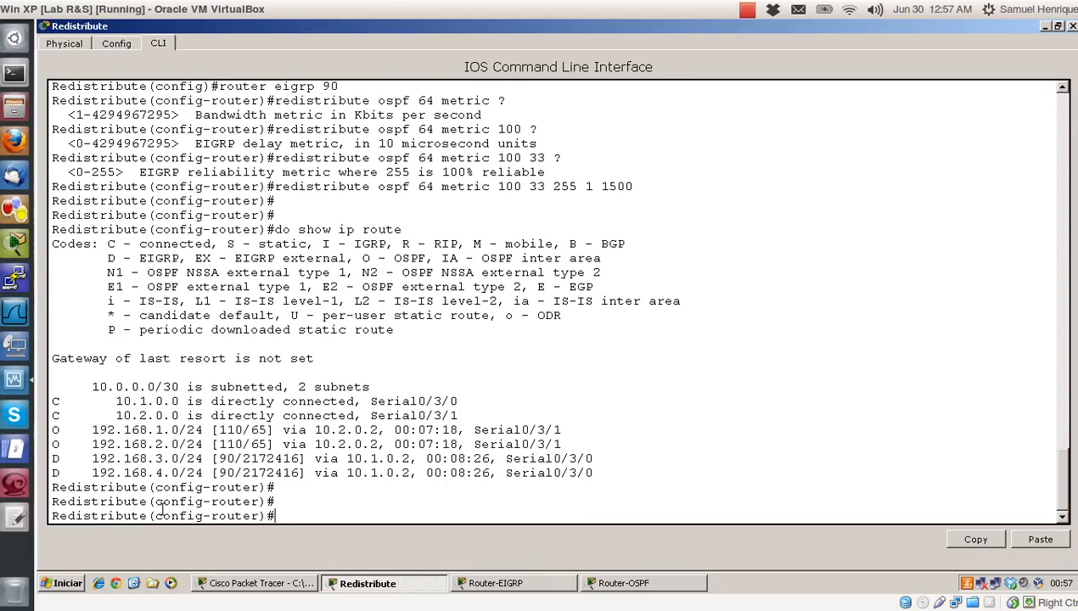
type("exit")
key("Return")
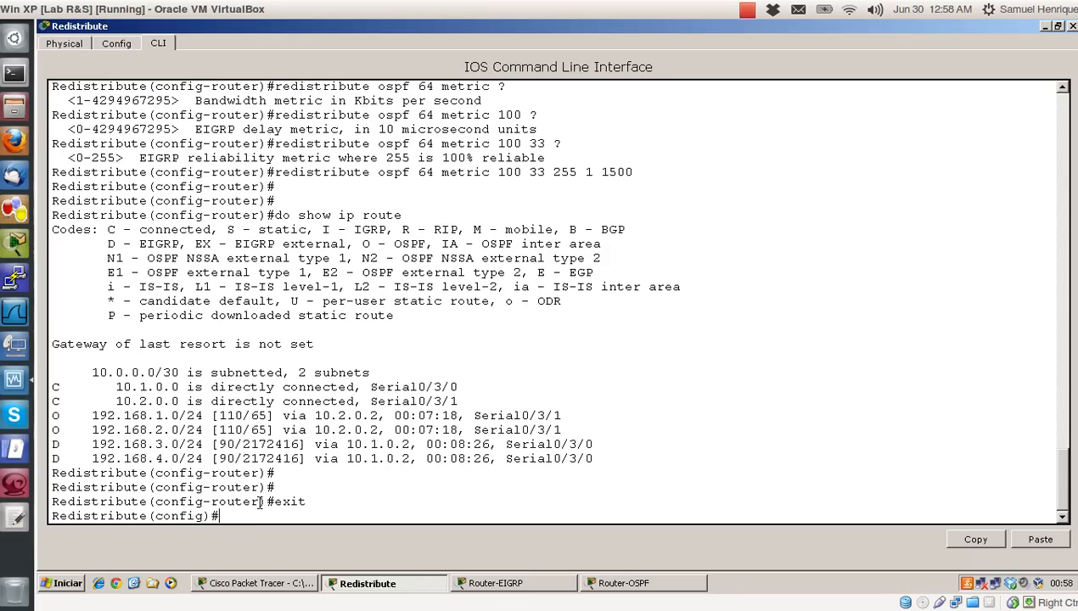
left_click_drag(259, 502, 211, 501)
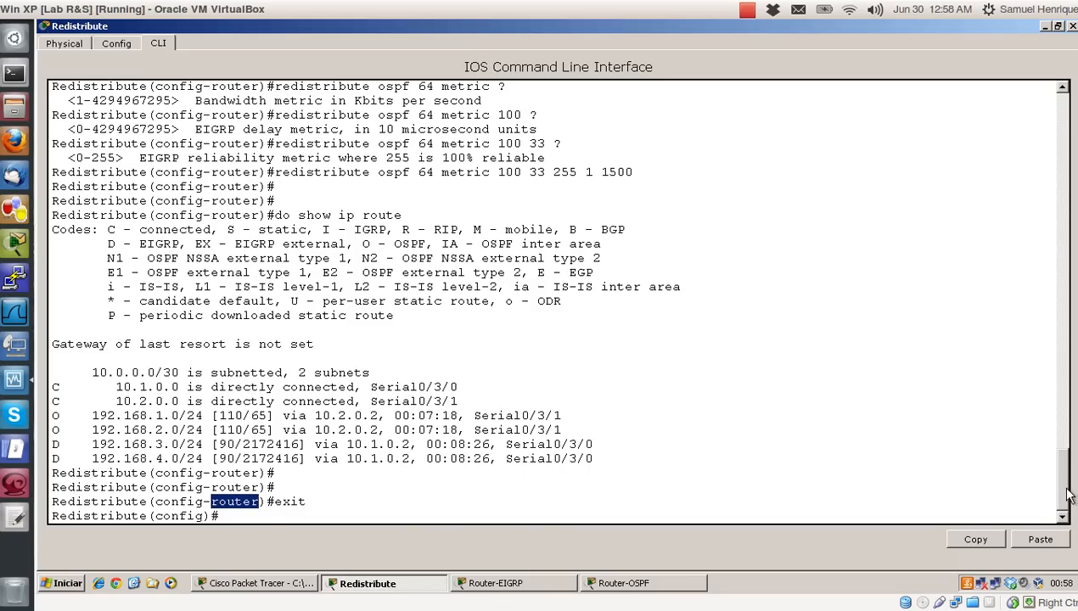
mouse_move(1062, 492)
left_mouse_down()
mouse_move(1062, 471)
mouse_move(1062, 509)
left_mouse_up()
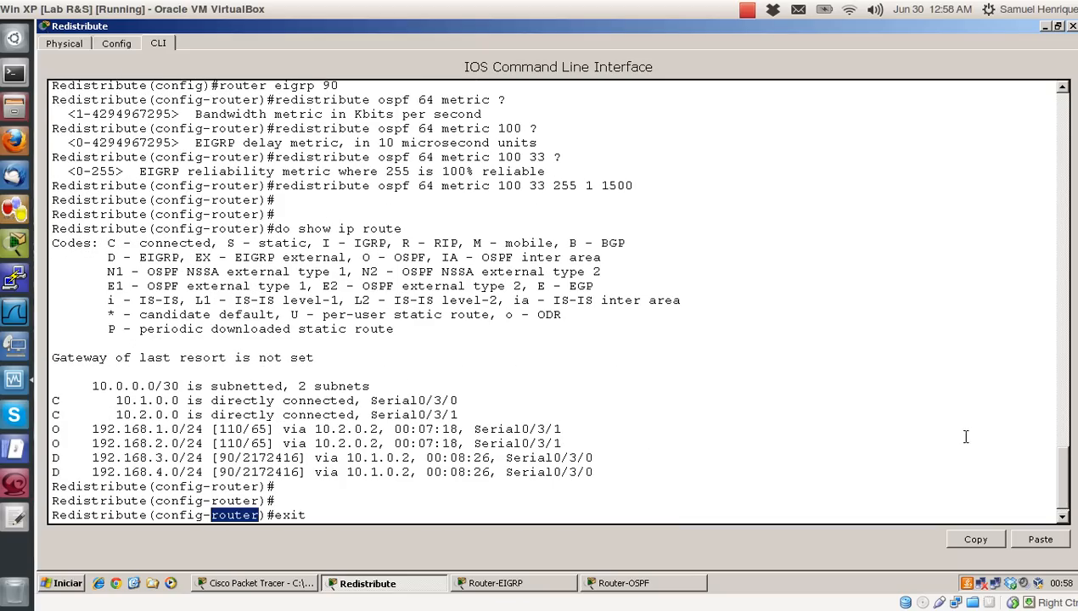
left_click(509, 498)
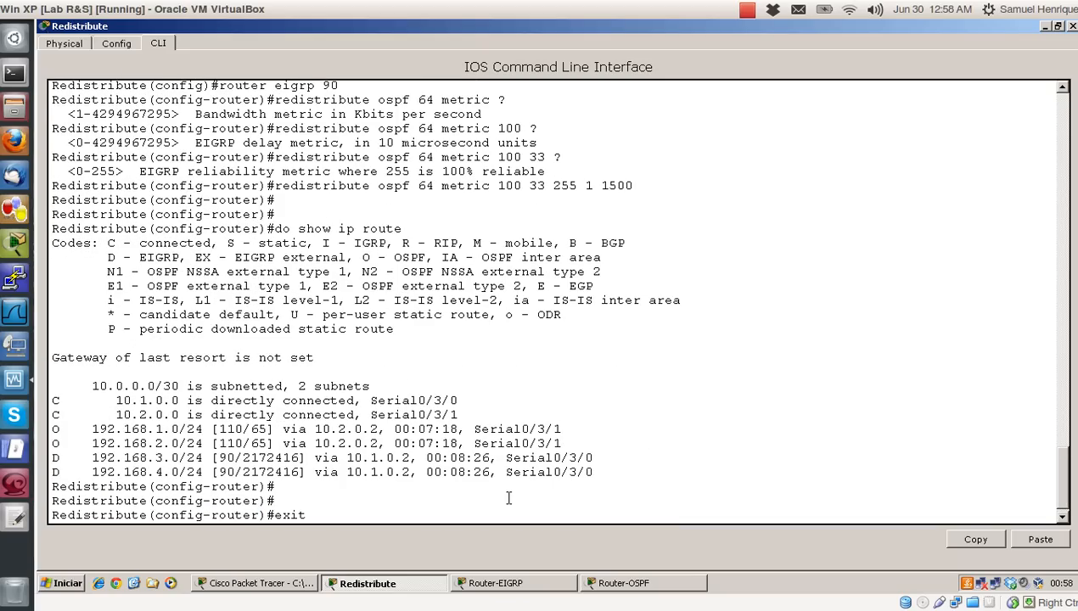
key("Return")
key("Return")
type("router ospf 64")
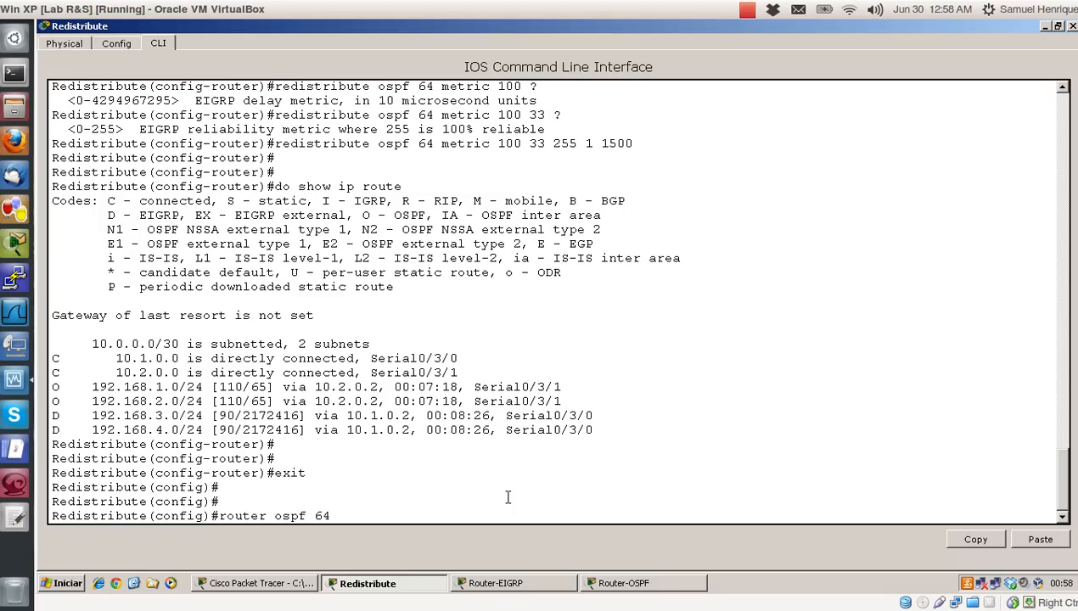
key("Return")
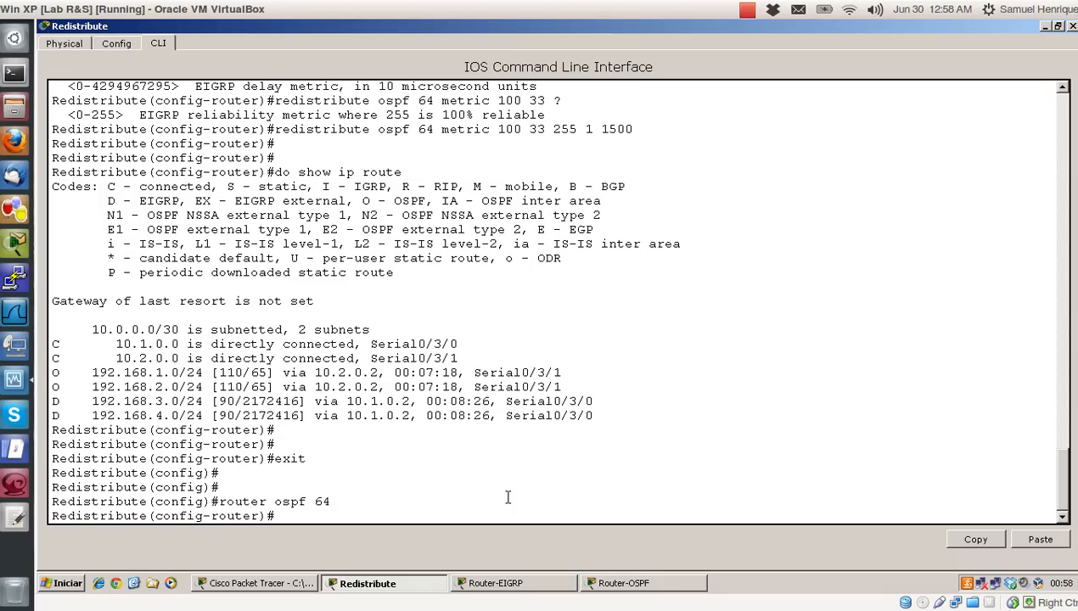
Step: Redistribute EIGRP 65000 into OSPF 64 with the subnets option, checking the available options with "?" first
type("redist")
key("Tab")
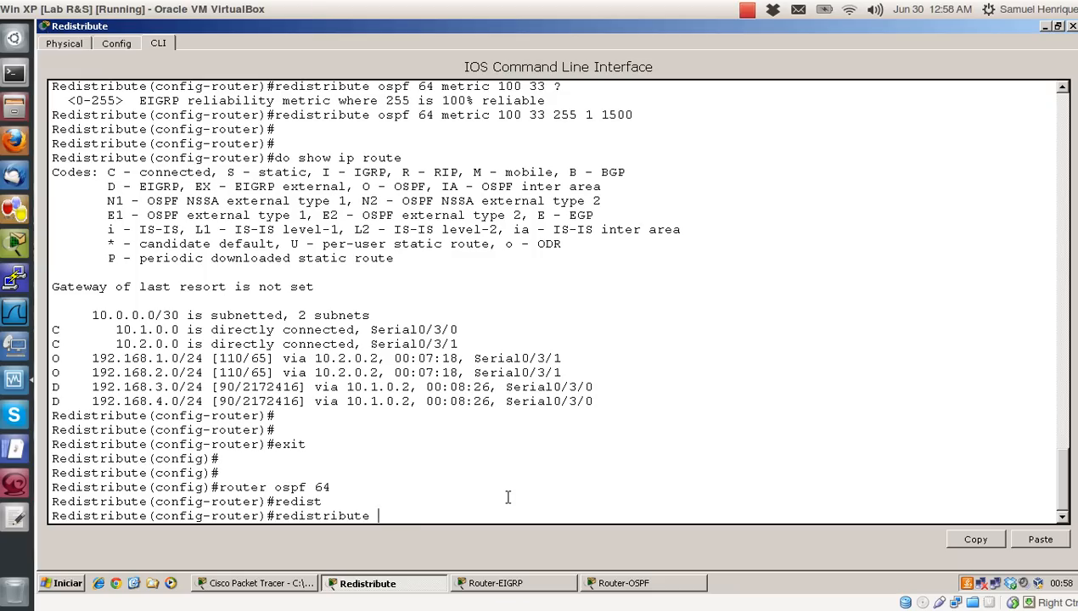
type("eigrp 65000 ?")
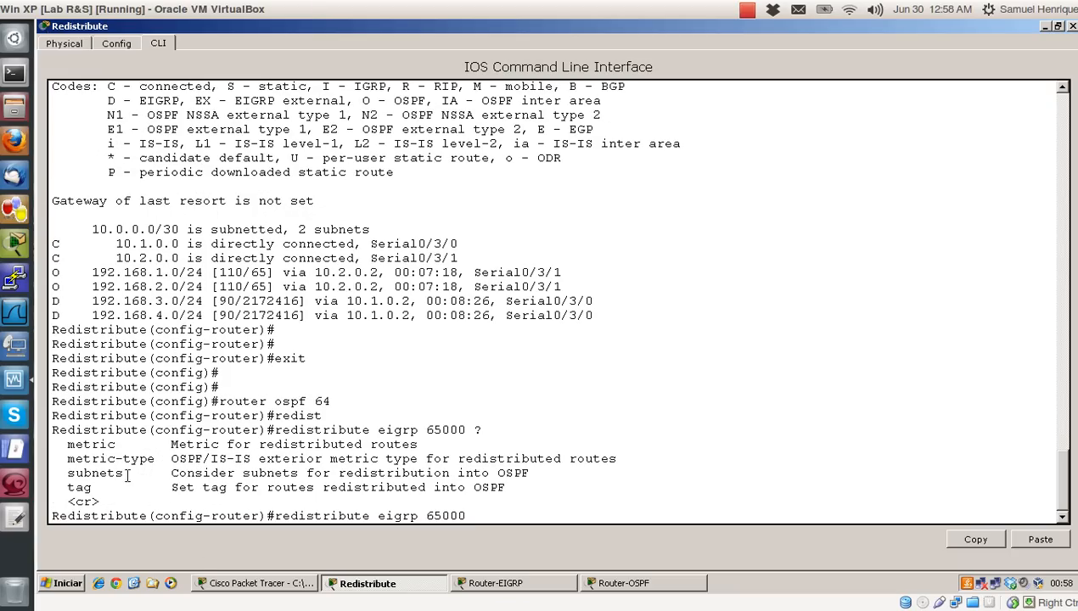
left_click_drag(125, 469, 66, 473)
left_click(556, 485)
type("subnets")
key("Return")
key("Return")
key("Return")
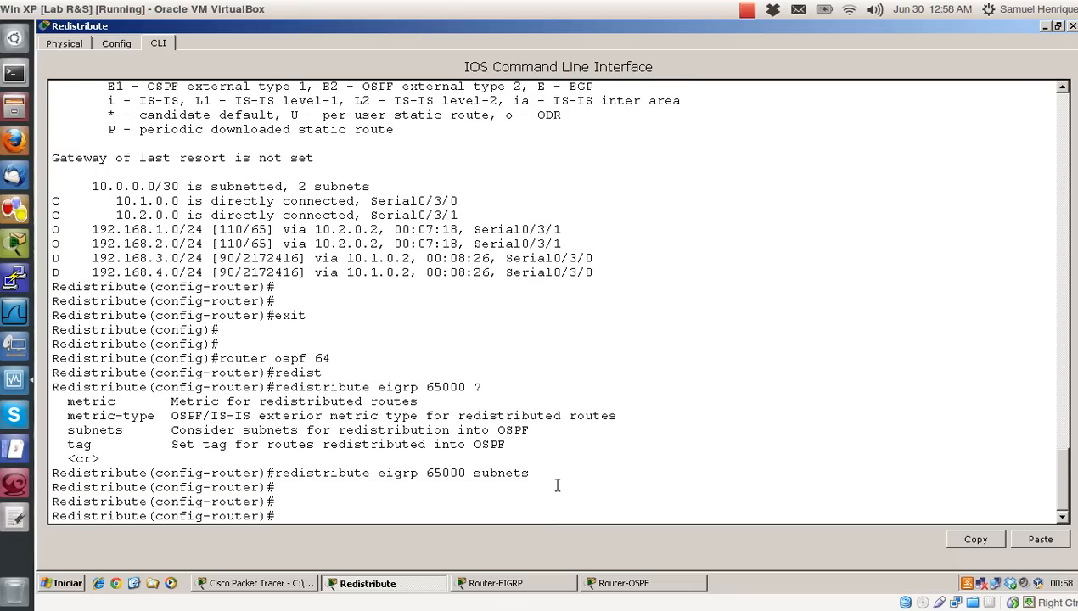
Step: Leave configuration mode and page through the "show run" output to the routing protocol sections
type("end")
key("Return")
key("Return")
key("Return")
type("show run")
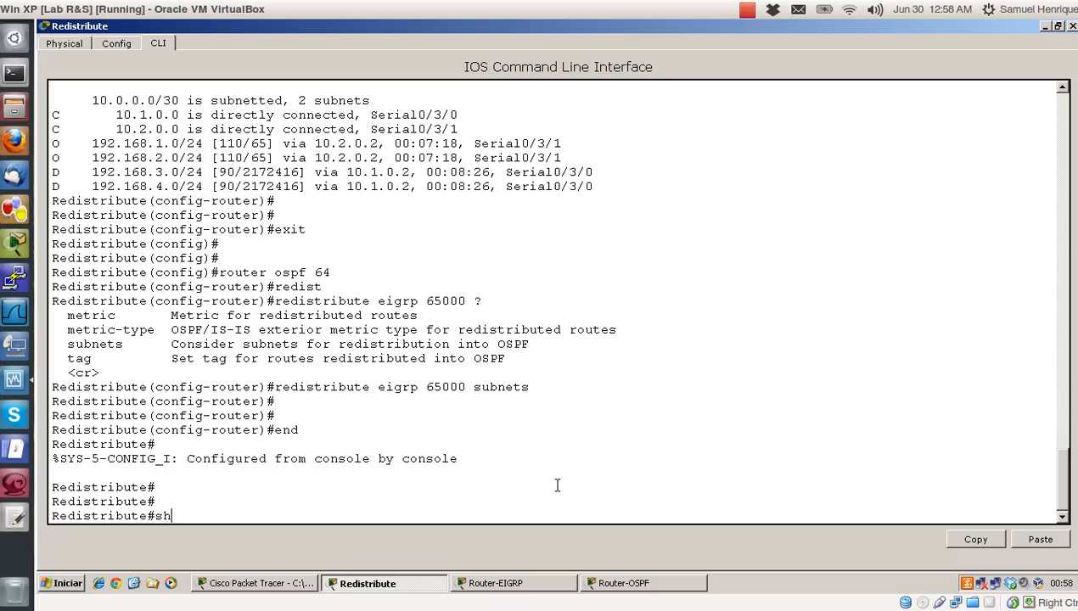
key("Return")
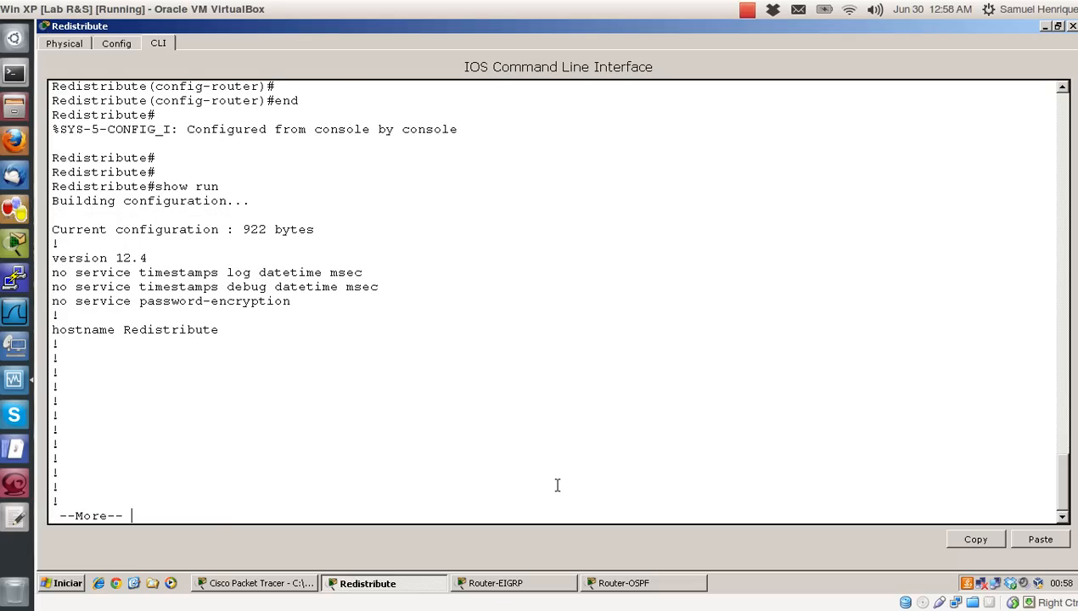
key("space")
key("space")
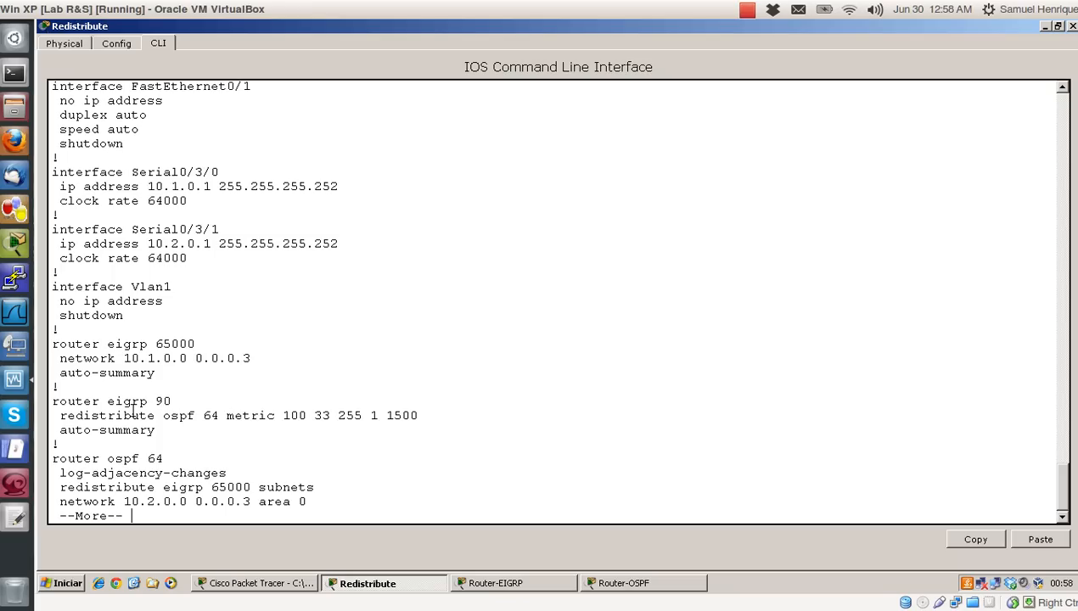
Step: Compare the "router eigrp 90" block with the "router eigrp 65000" entry by highlighting them in the running configuration
left_click(171, 430)
left_click_drag(171, 430, 50, 401)
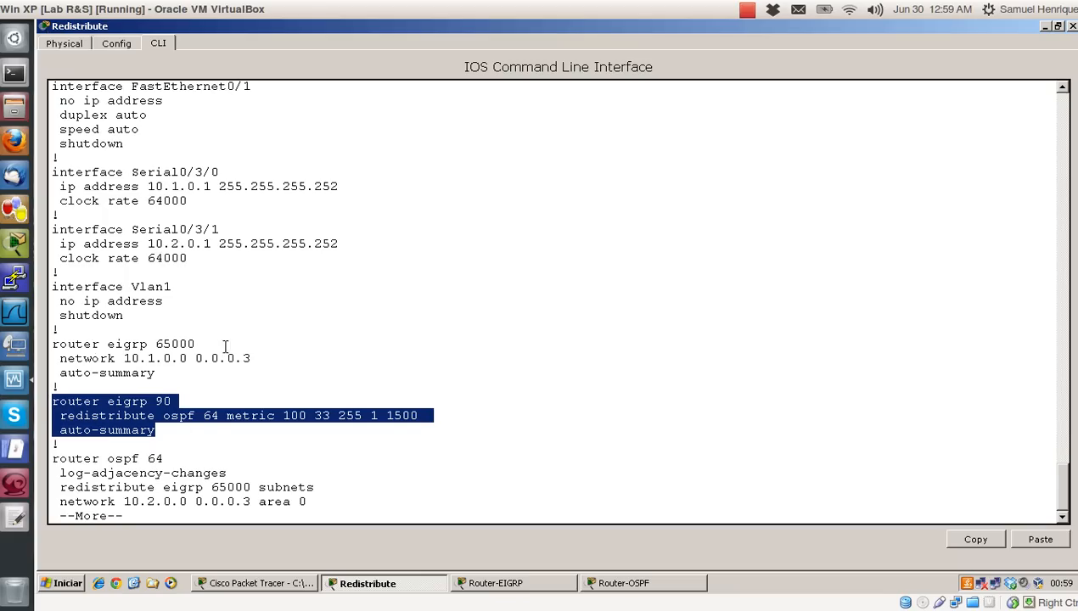
left_click_drag(207, 343, 50, 344)
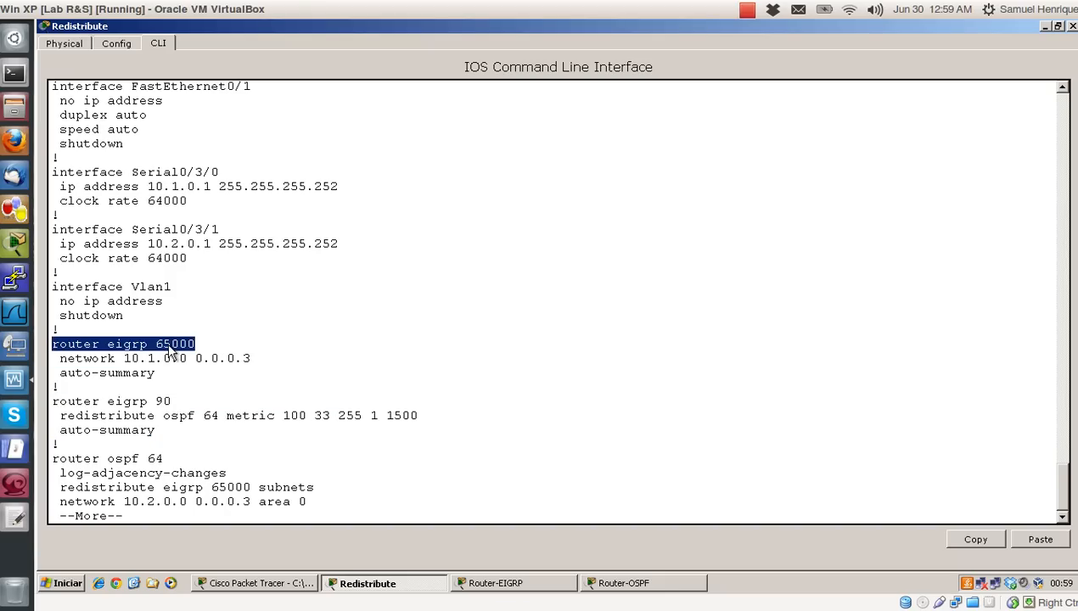
double_click(163, 401)
left_click(205, 400)
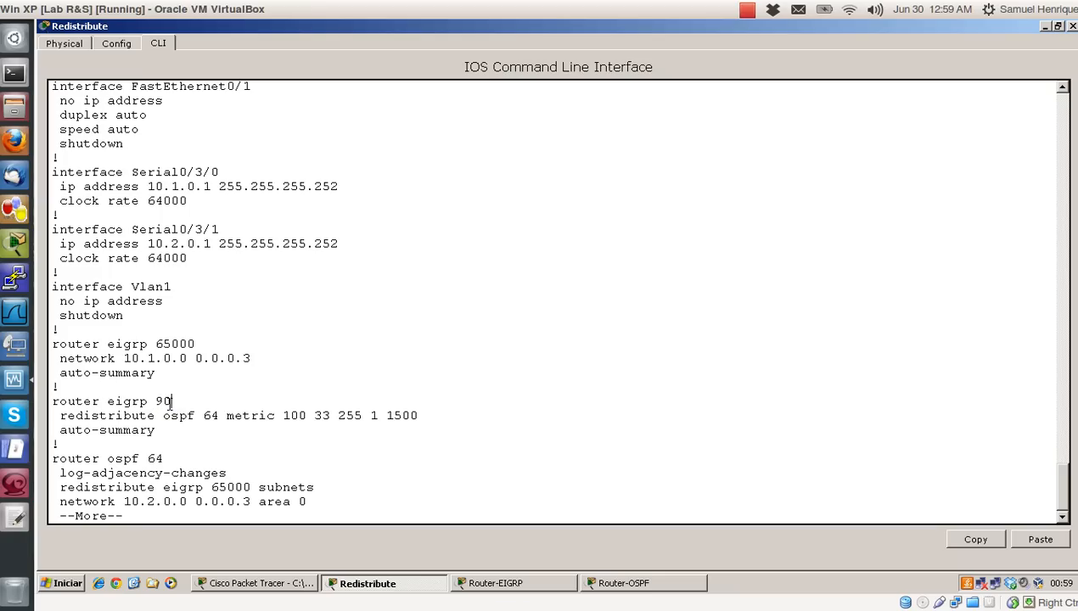
Step: Finish the running configuration listing and enter global configuration mode with "conf t"
key("space")
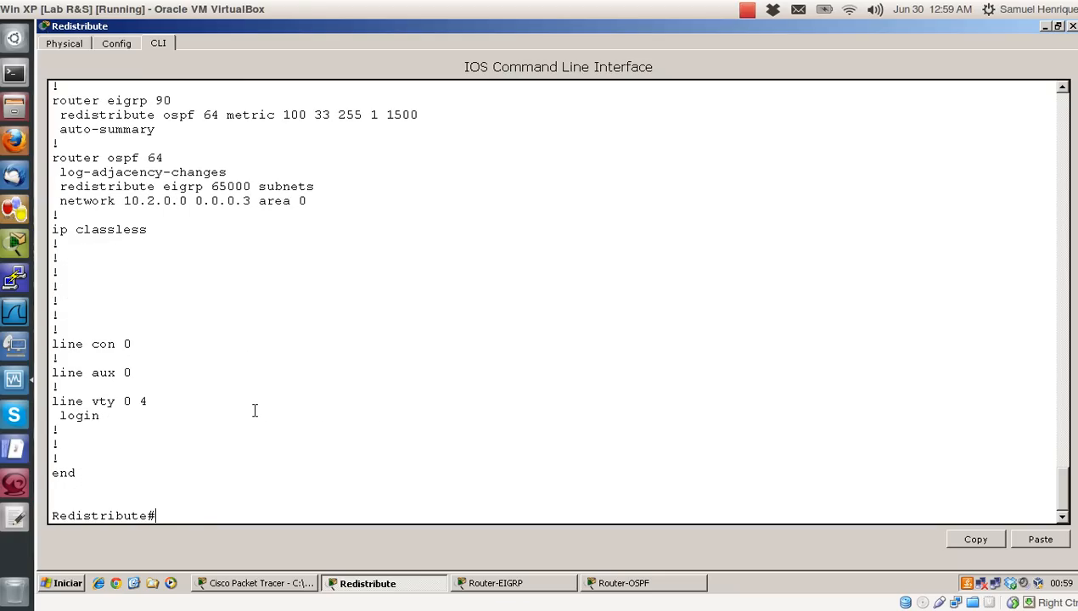
type("conf t")
key("Return")
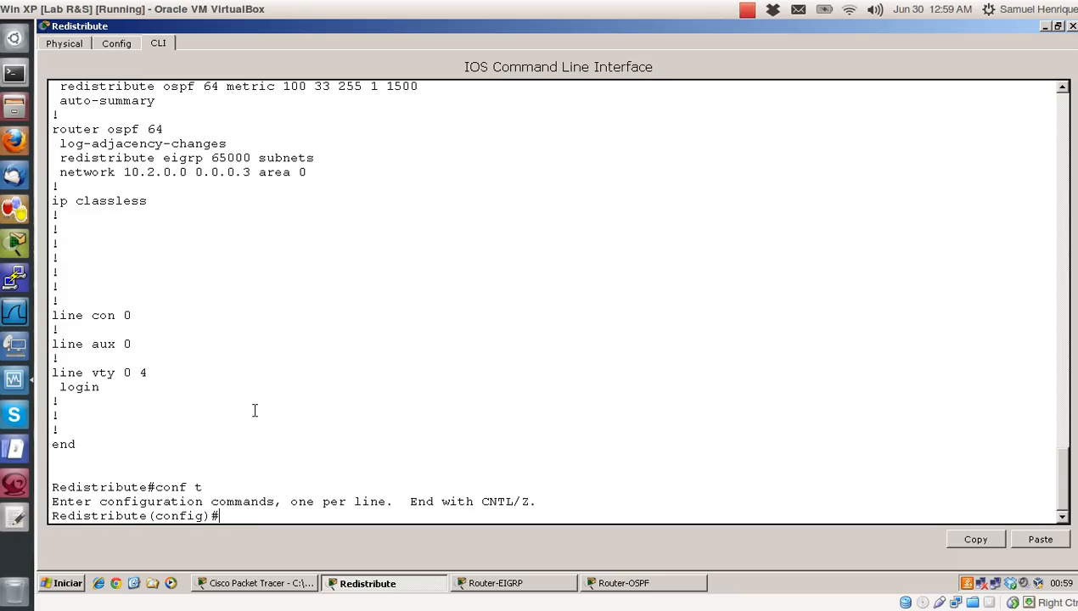
type("router eigrp")
key("BackSpace")
key("BackSpace")
key("BackSpace")
key("BackSpace")
key("BackSpace")
key("BackSpace")
key("BackSpace")
key("BackSpace")
key("BackSpace")
key("BackSpace")
key("BackSpace")
key("BackSpace")
Step: Remove the mistaken EIGRP process with "no router eigrp 90"
type("no router eigrp 90")
key("Return")
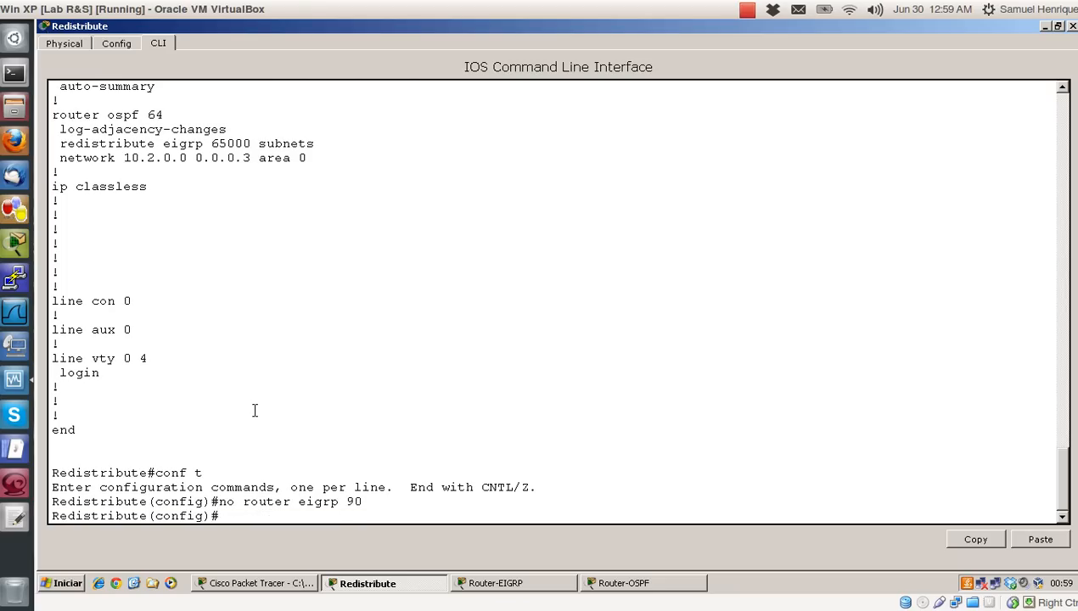
key("Return")
type("router eigrp")
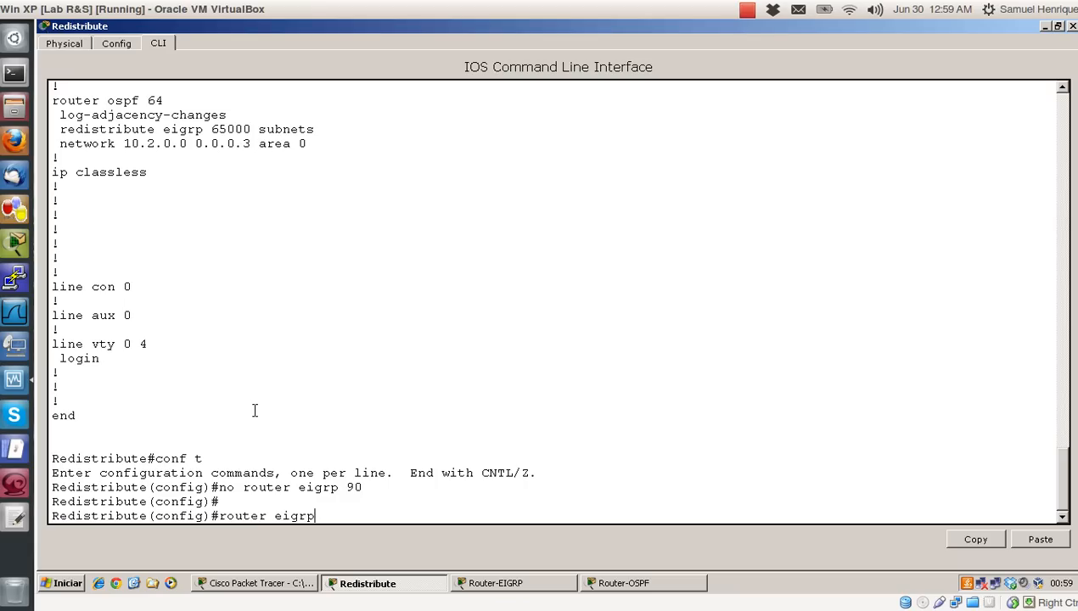
type(" 65000")
key("Return")
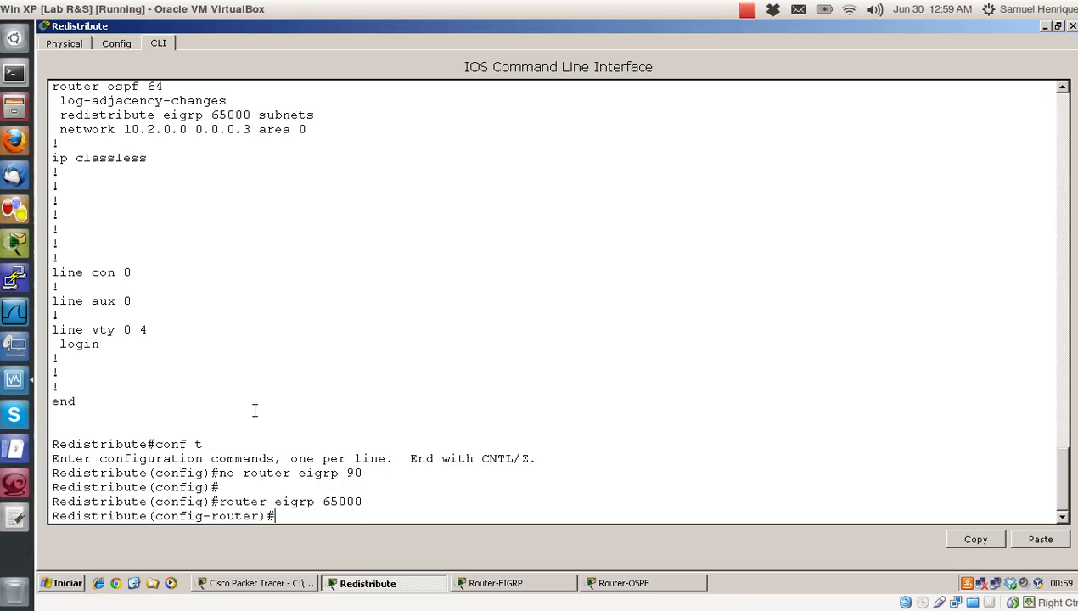
type("redistribute ospf")
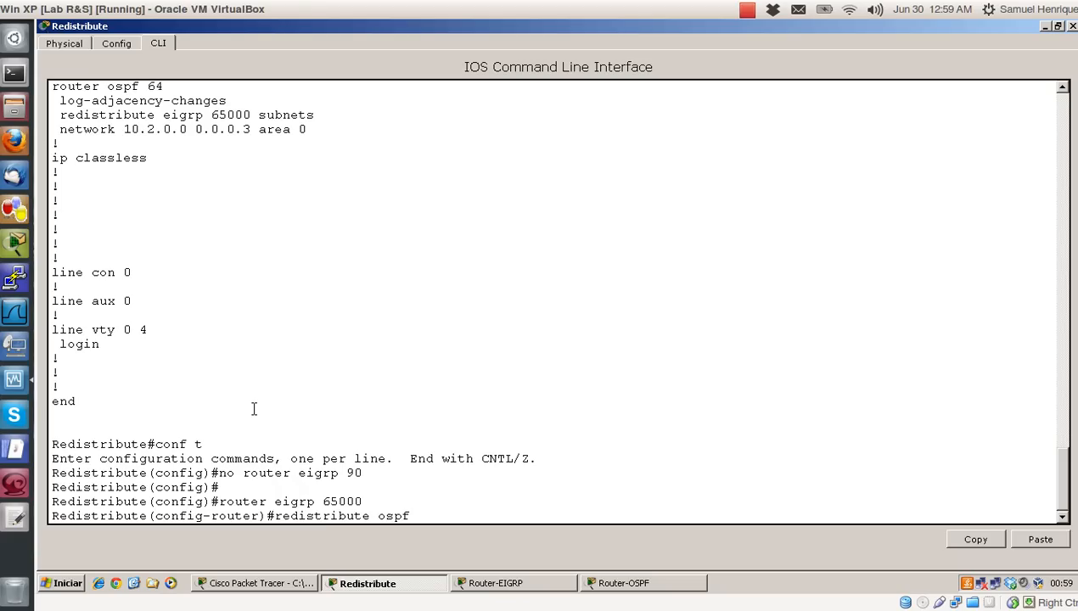
type(" 64")
left_click_drag(439, 519, 418, 517)
left_click(446, 508)
type("metric 100 33 2")
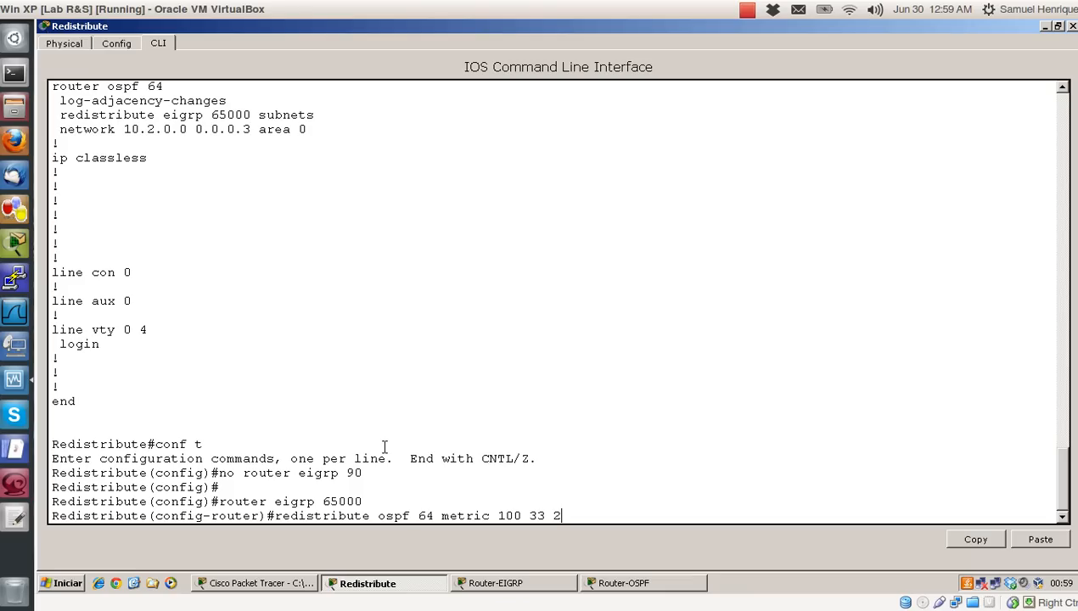
type("55 1 1500")
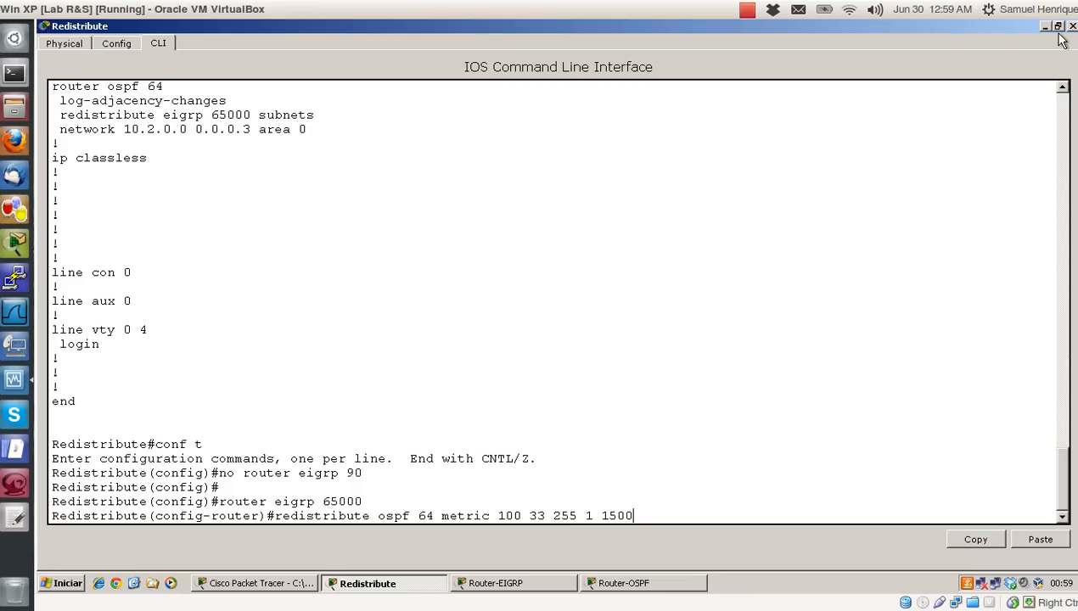
left_click(1057, 26)
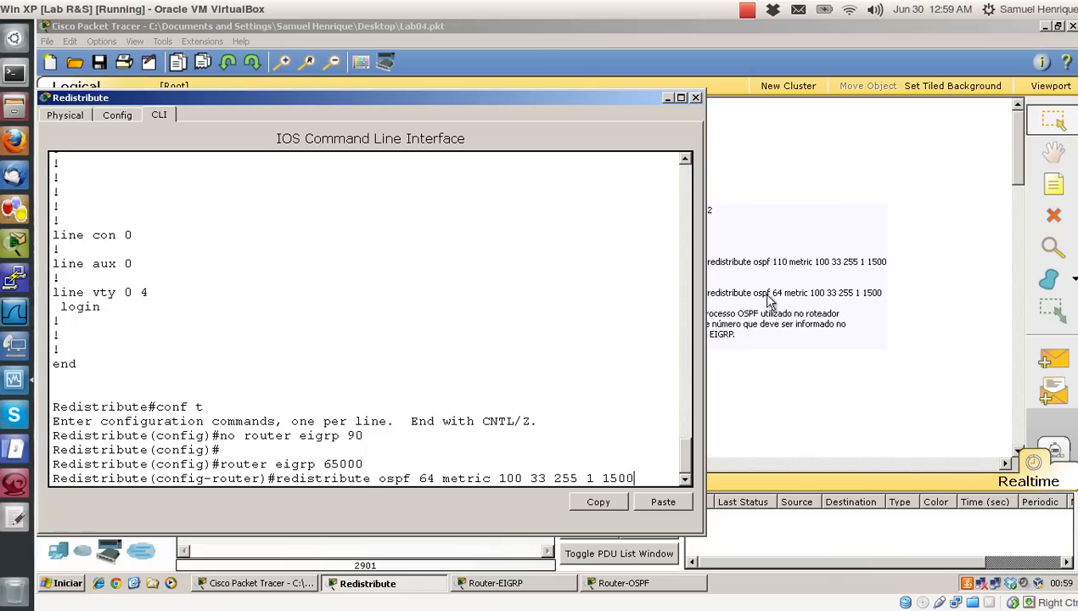
left_click(680, 99)
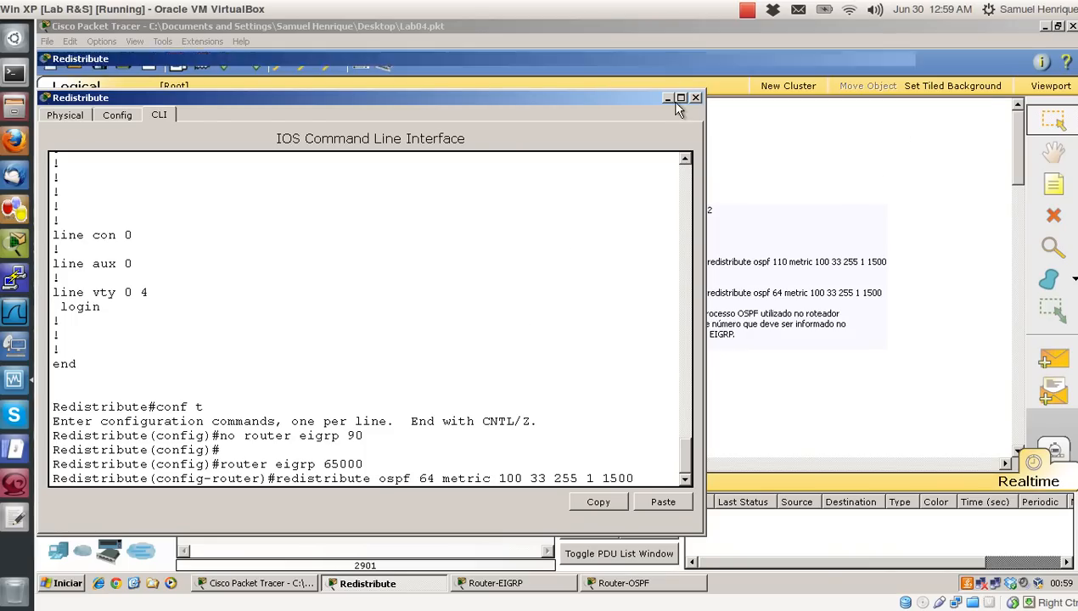
key("Return")
key("Return")
Step: End configuration mode, page through "show run" to the routing protocol sections and highlight the "router eigrp 65000" line
type("end")
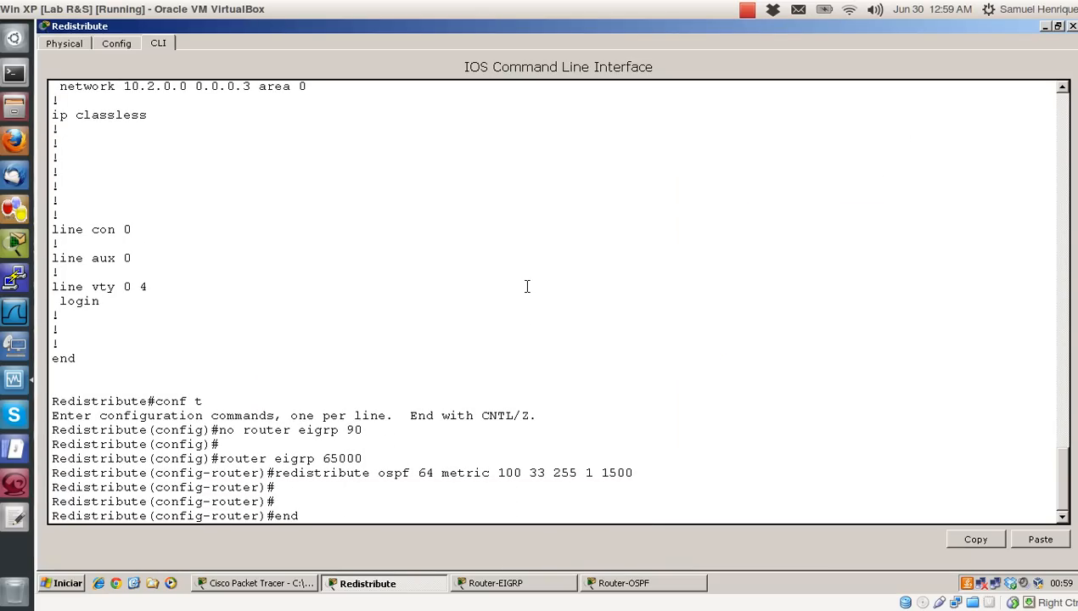
key("Return")
key("Return")
key("Return")
key("Return")
type("sh")
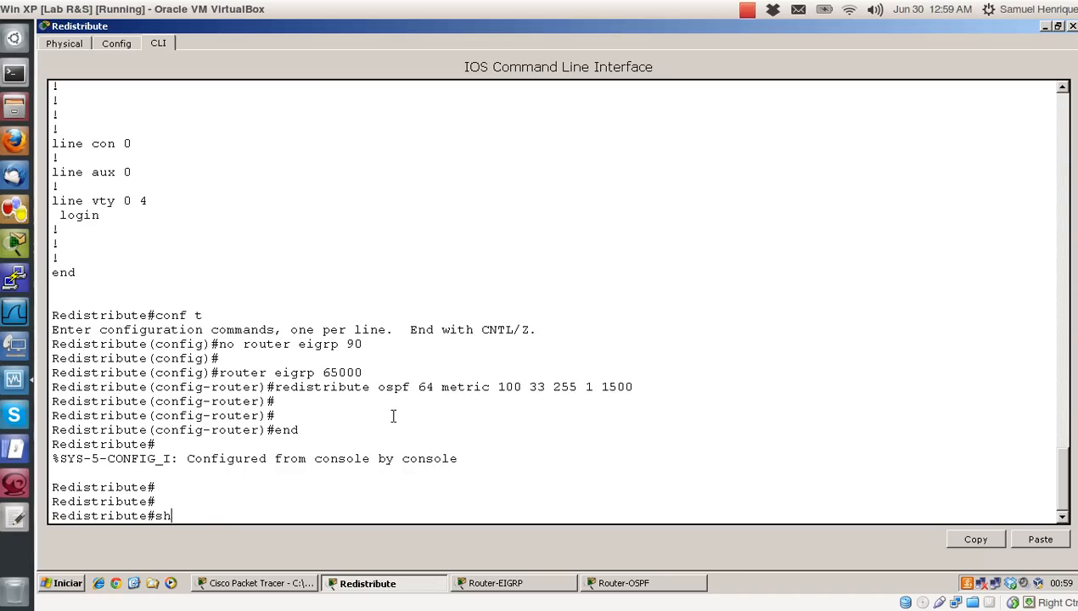
type("ow run")
key("Return")
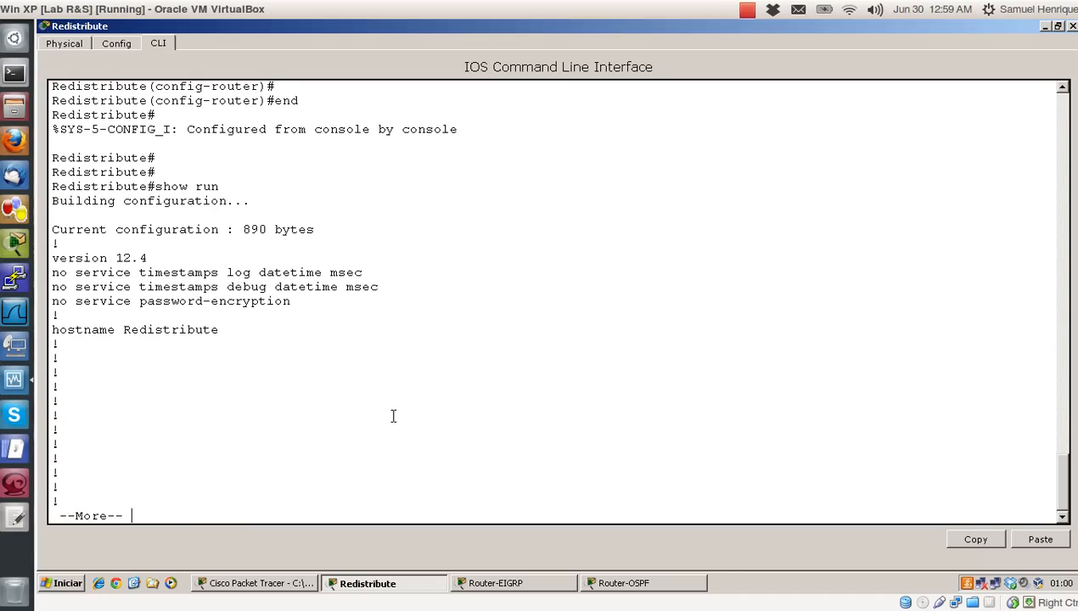
key("space")
key("space")
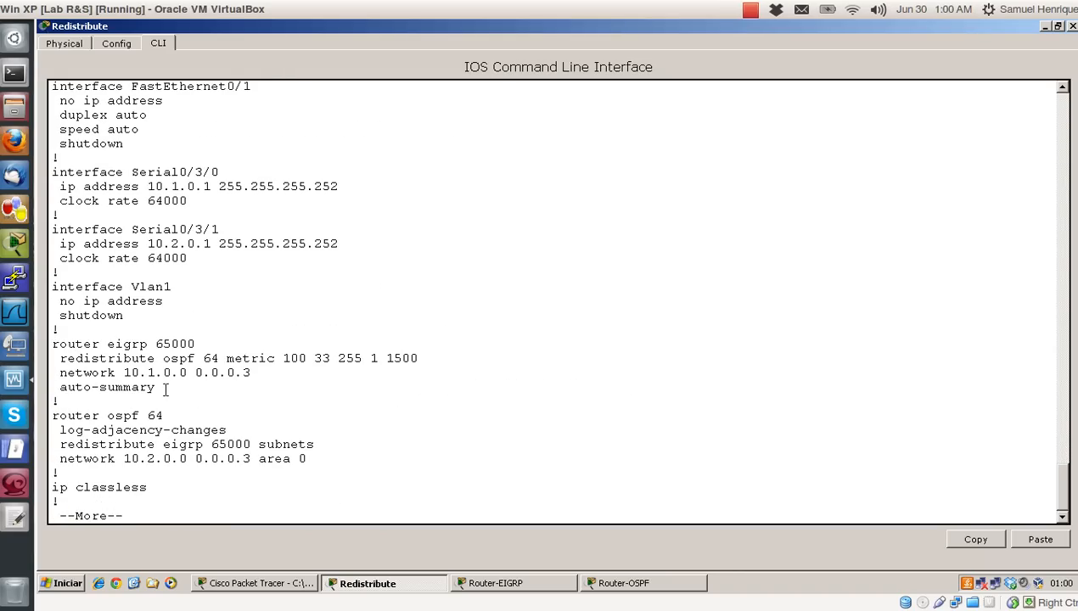
left_click_drag(195, 344, 51, 345)
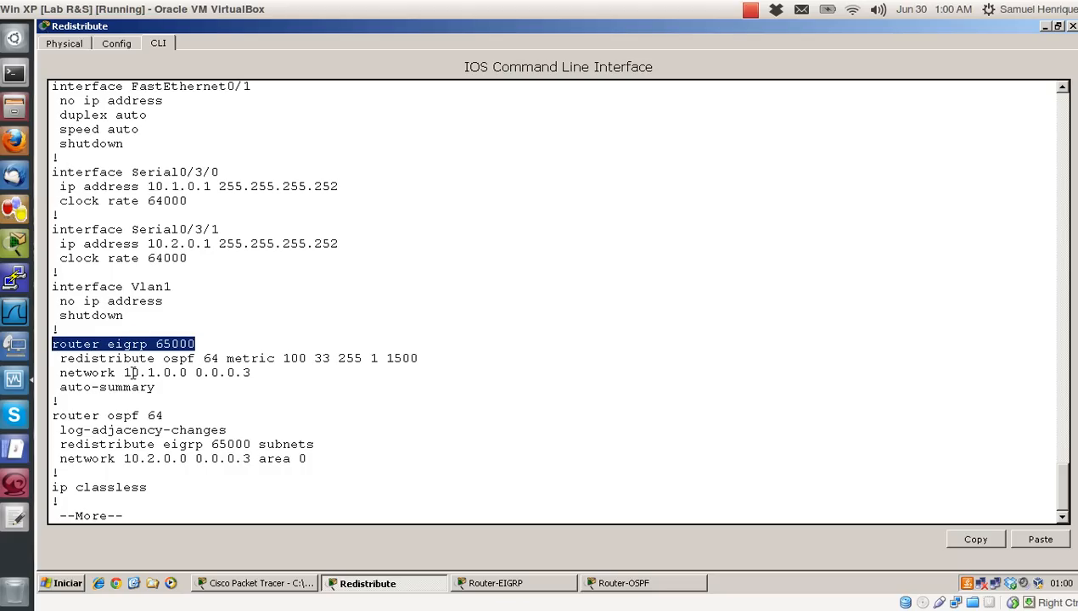
Step: Highlight the redistribution commands under "router eigrp 65000" and "router ospf 64", comparing each redistributed process number with its matching router process
left_click_drag(62, 358, 419, 358)
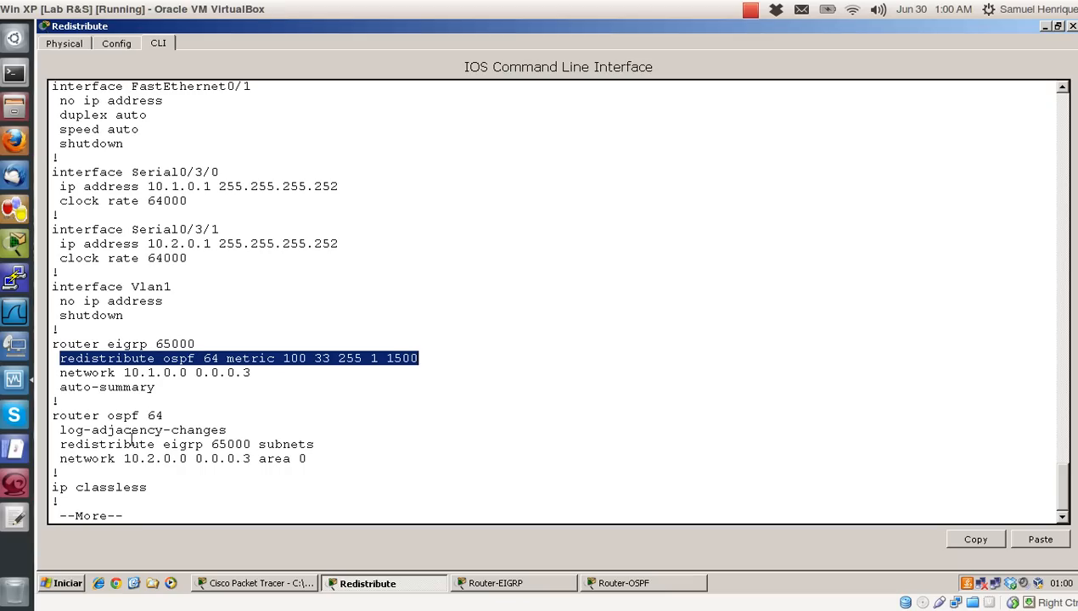
left_click_drag(52, 416, 167, 415)
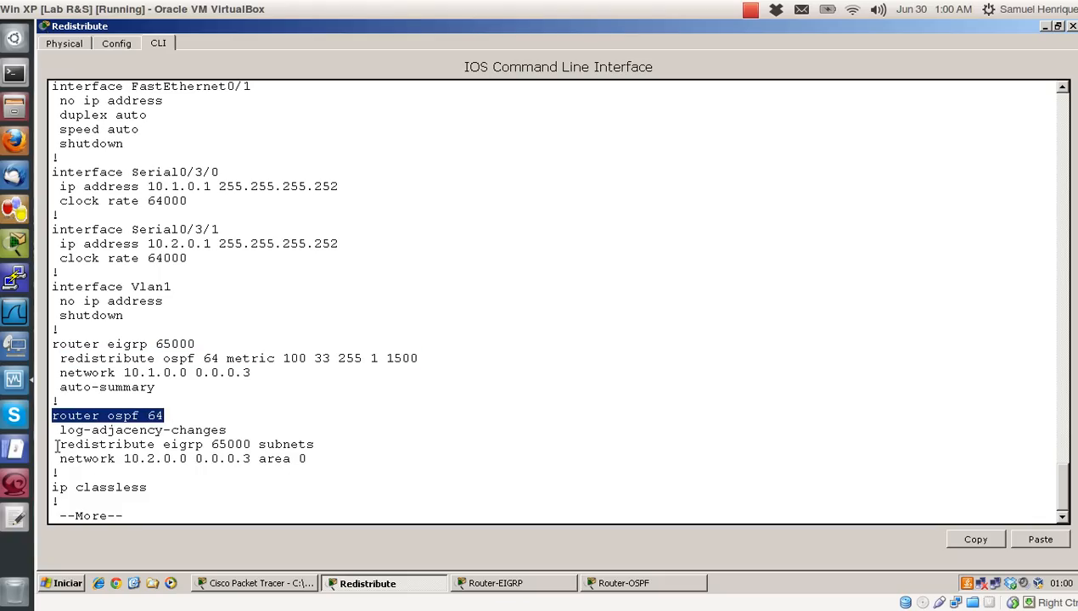
left_click_drag(60, 444, 252, 444)
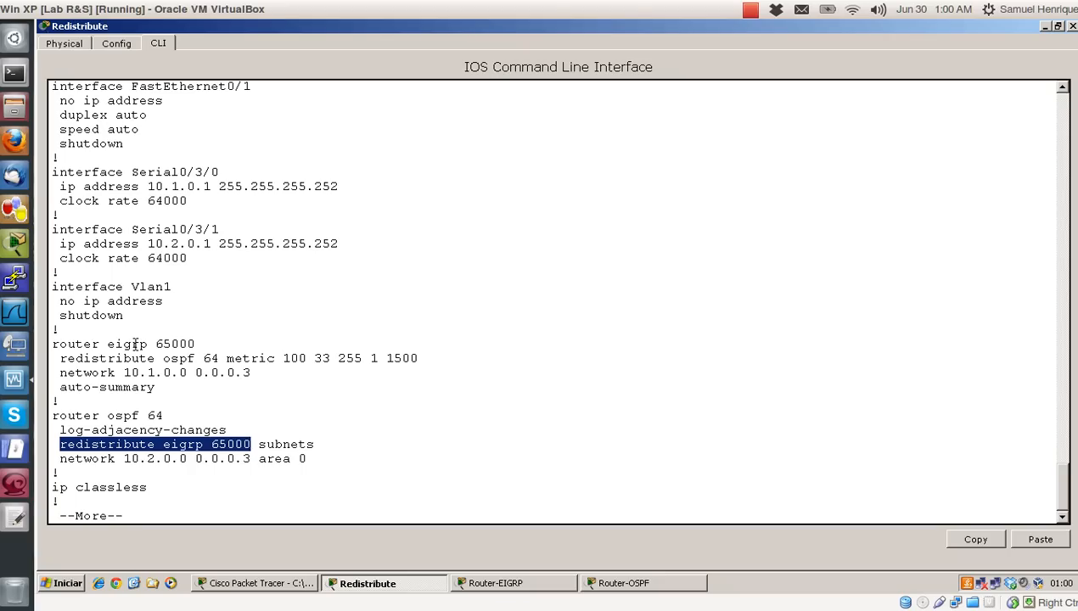
left_click(172, 415)
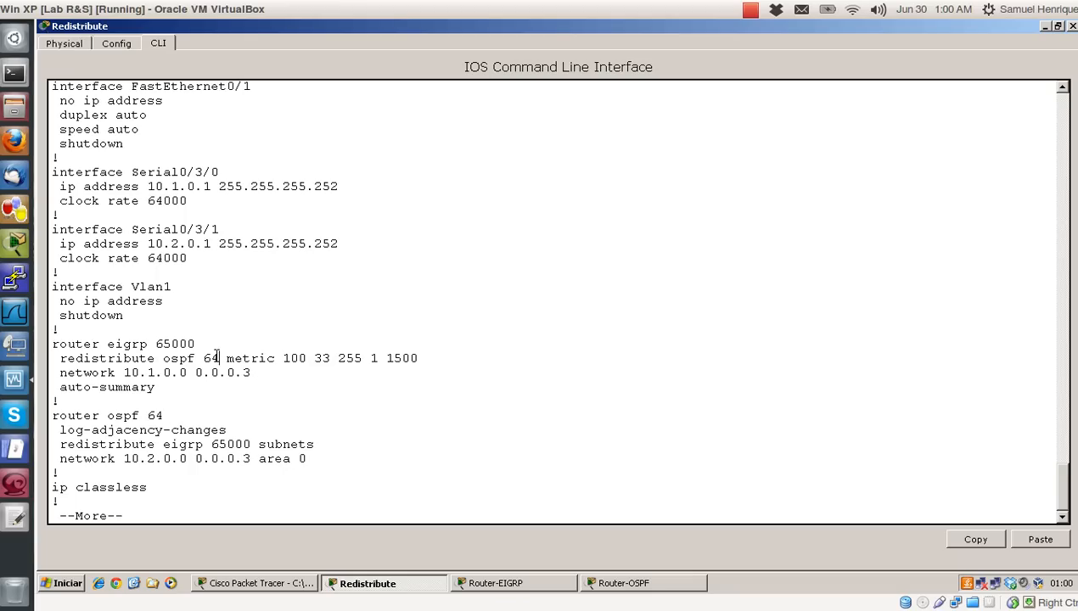
left_click_drag(217, 358, 161, 358)
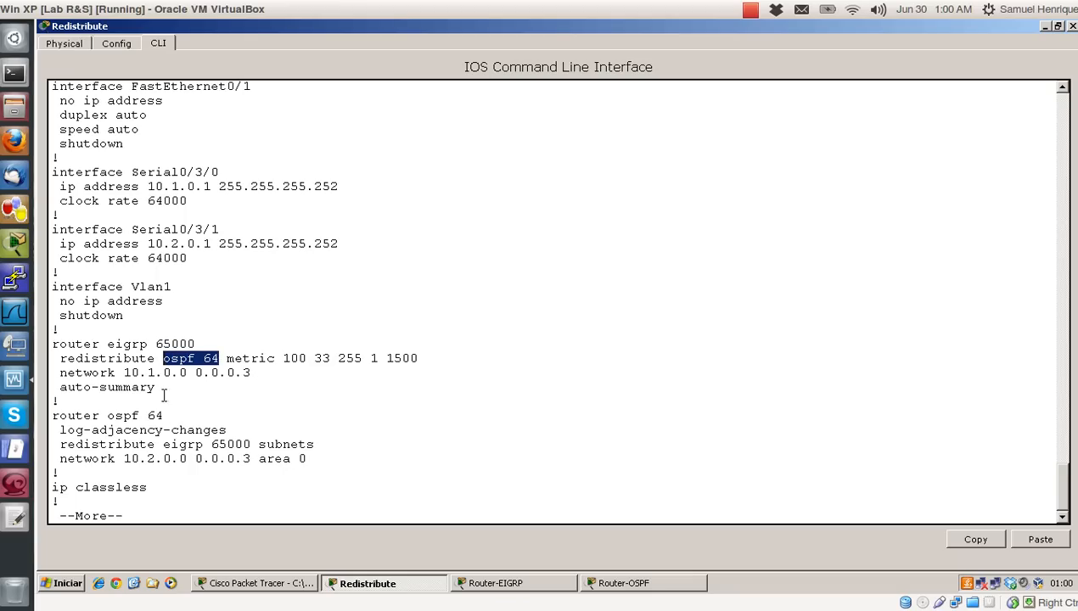
left_click_drag(164, 415, 116, 415)
left_click(214, 401)
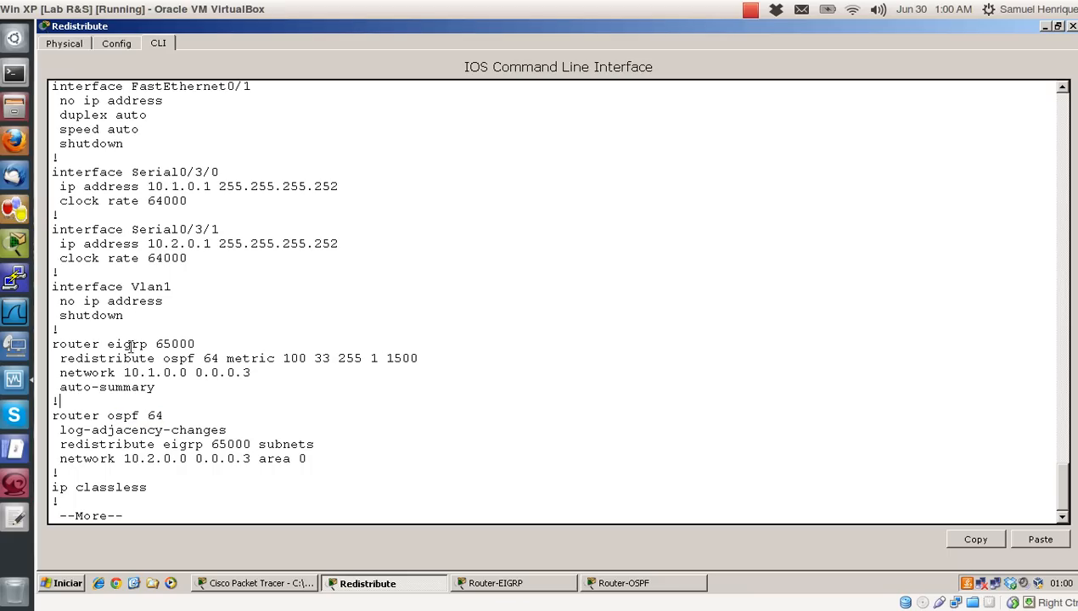
Step: Page through the rest of the running configuration to the privileged prompt and close the Redistribute router window
left_click(306, 420)
key("Return")
key("Return")
key("Return")
key("Return")
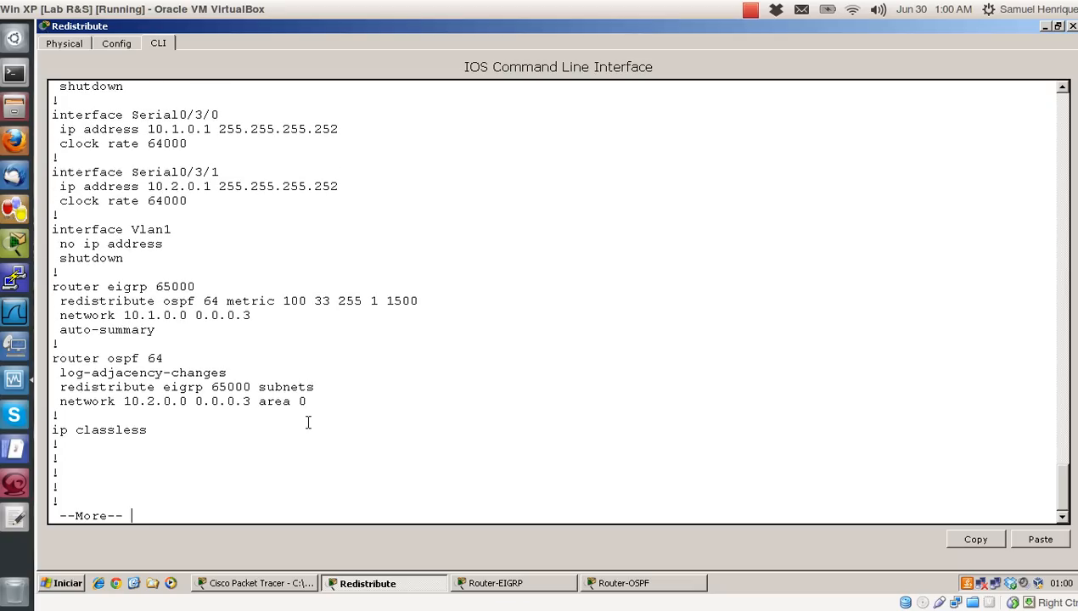
key("space")
key("Return")
key("Return")
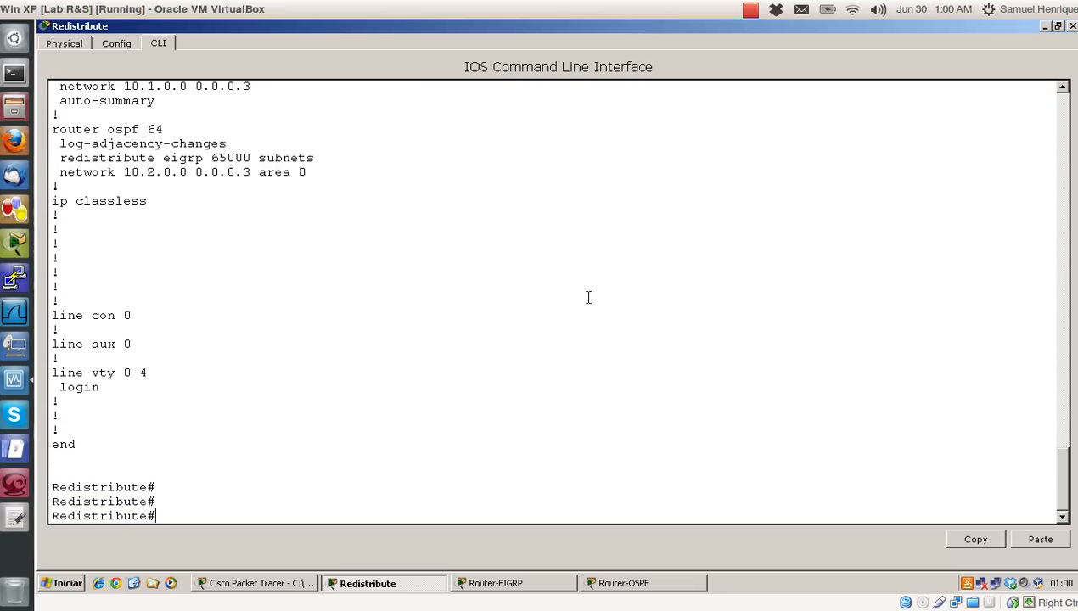
left_click(1071, 26)
Step: Open Router-EIGRP's command line in a maximized window and rerun "show ip route"
left_click(216, 304)
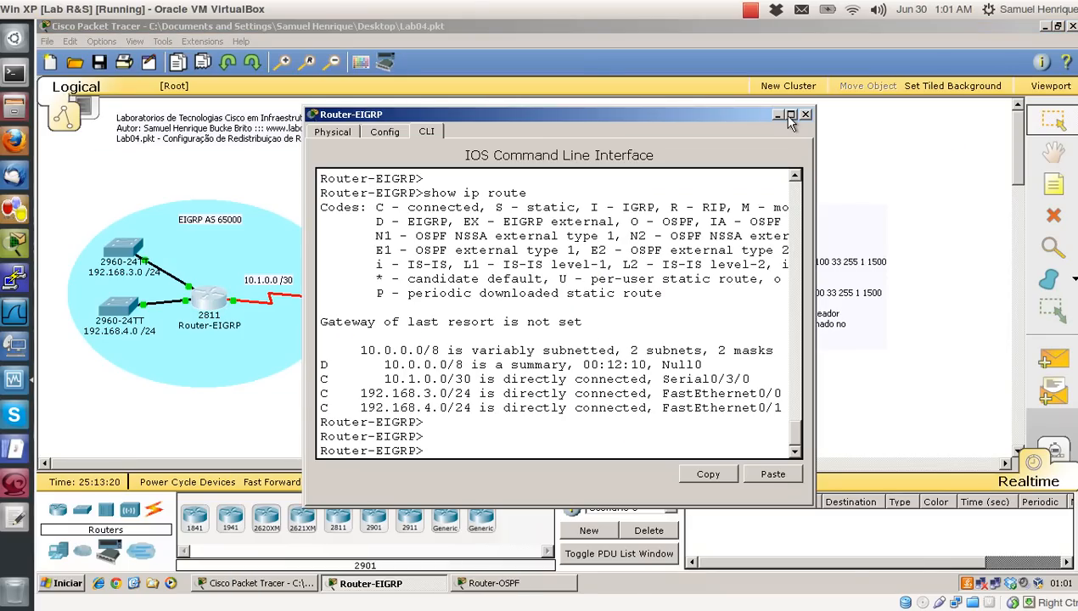
left_click(790, 115)
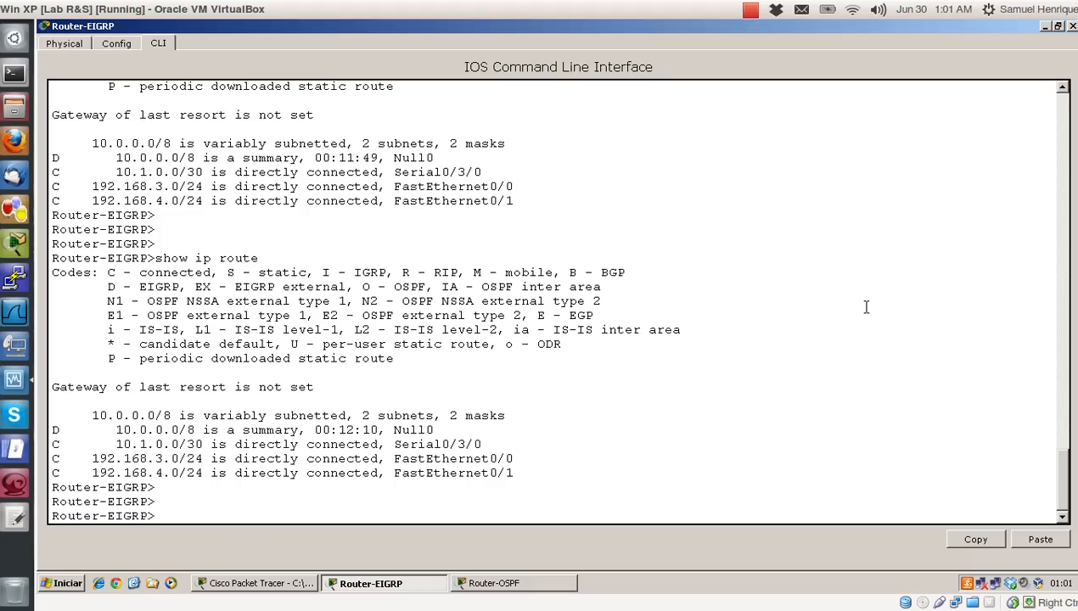
key("Up")
key("Return")
key("Return")
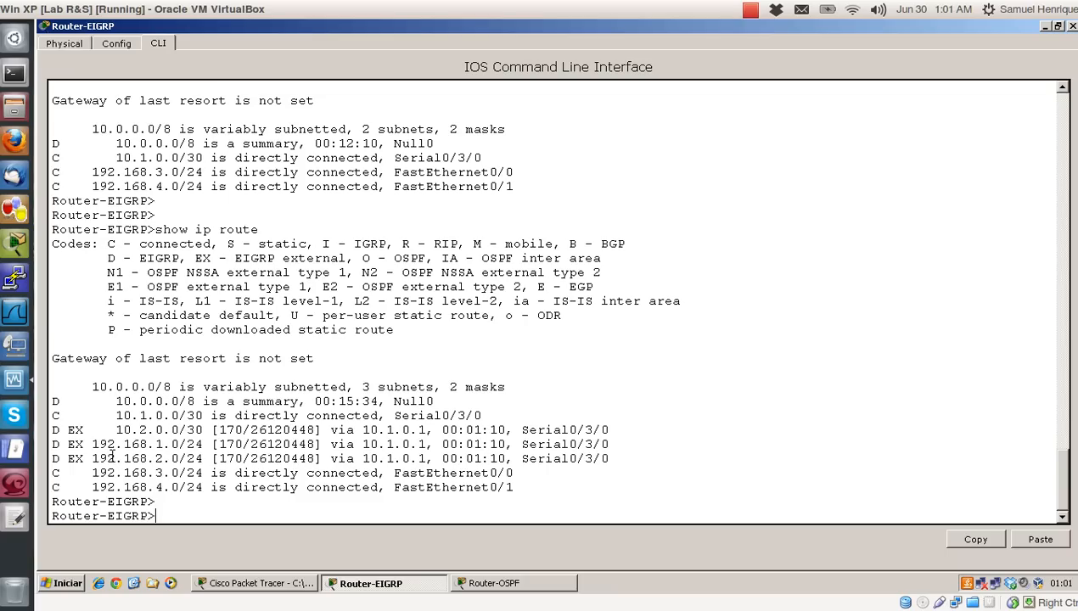
Step: Highlight the three D EX routes in Router-EIGRP's routing table, including the administrative distance of the 10.2.0.0/30 route
left_click_drag(618, 457, 51, 429)
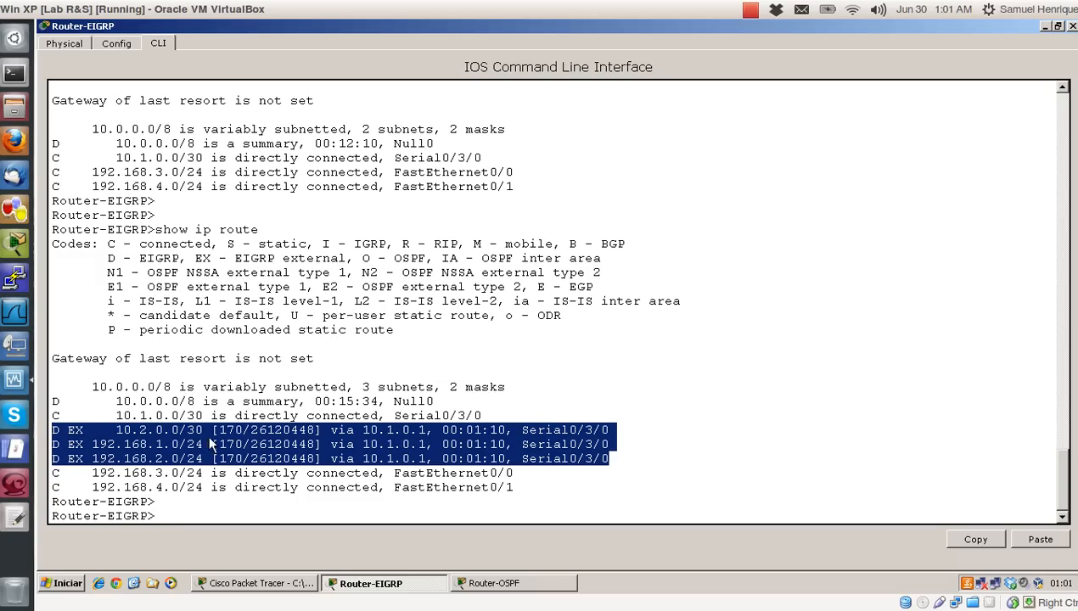
left_click_drag(172, 430, 329, 430)
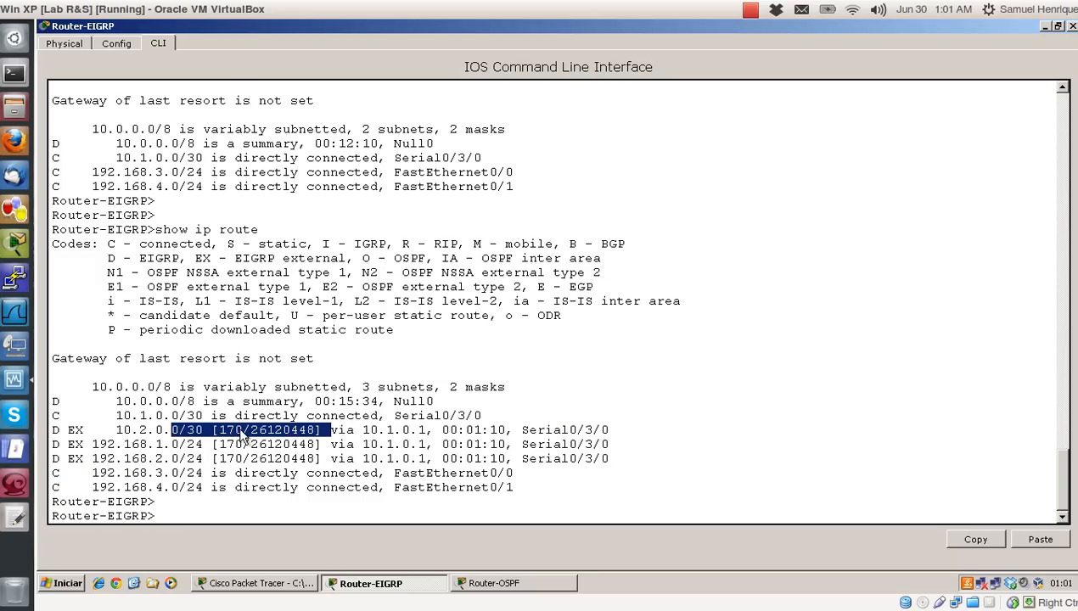
left_click(225, 430)
left_click_drag(222, 430, 241, 430)
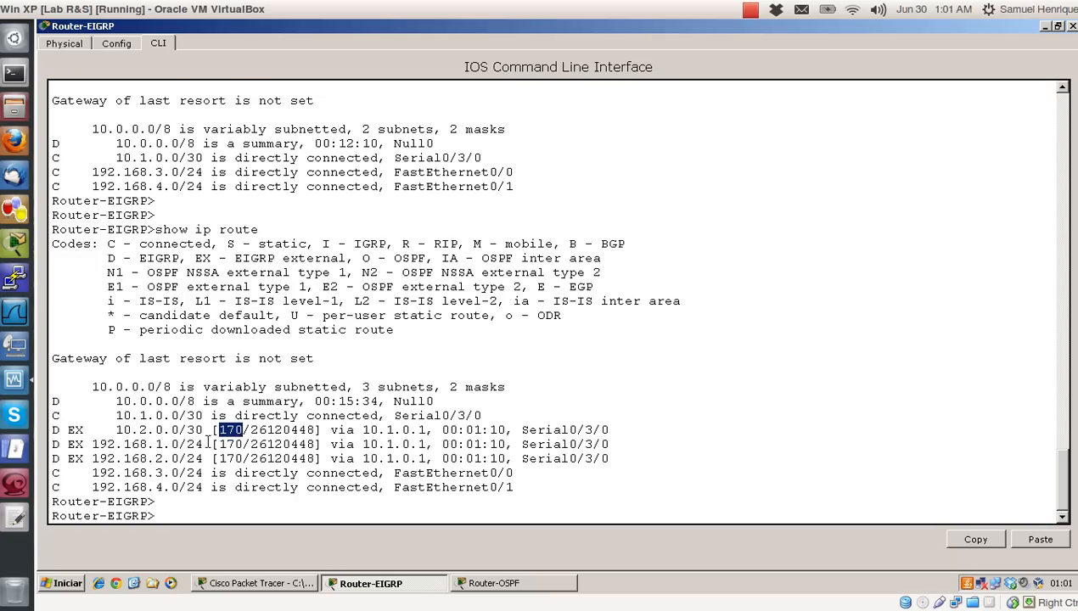
left_click(434, 437)
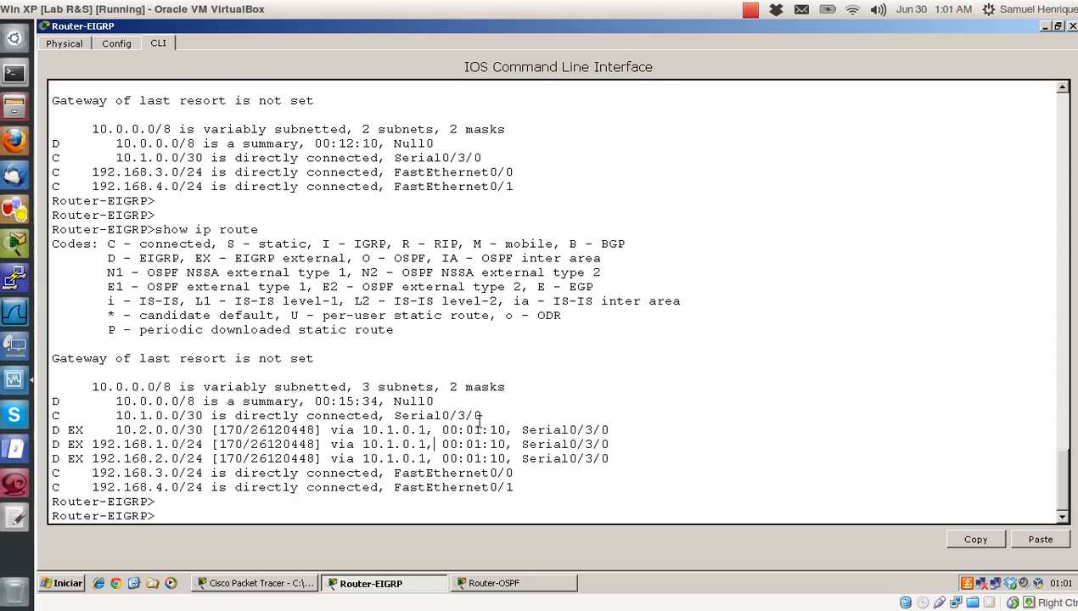
Step: Restore the Router-EIGRP window, open Router-OSPF and arrange the two command line windows side by side
left_click(1057, 26)
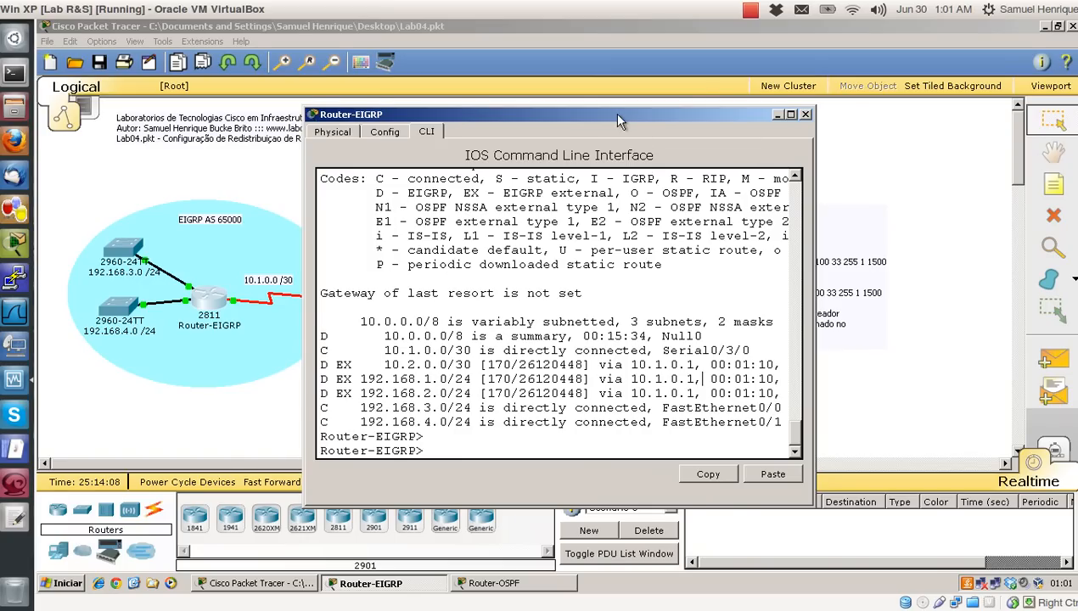
left_click_drag(612, 113, 352, 102)
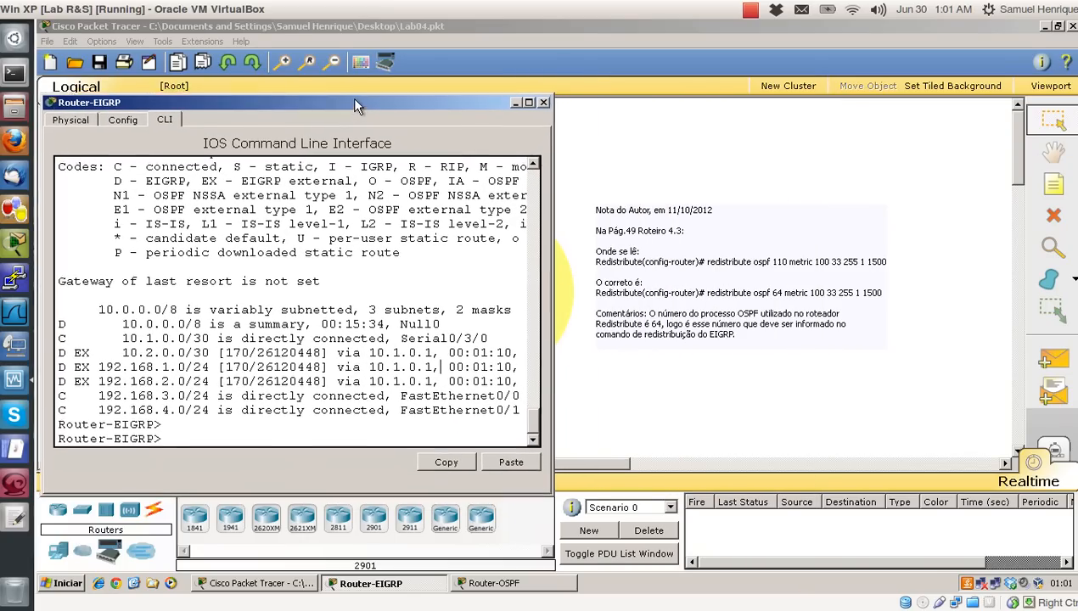
left_click(511, 96)
left_click(436, 302)
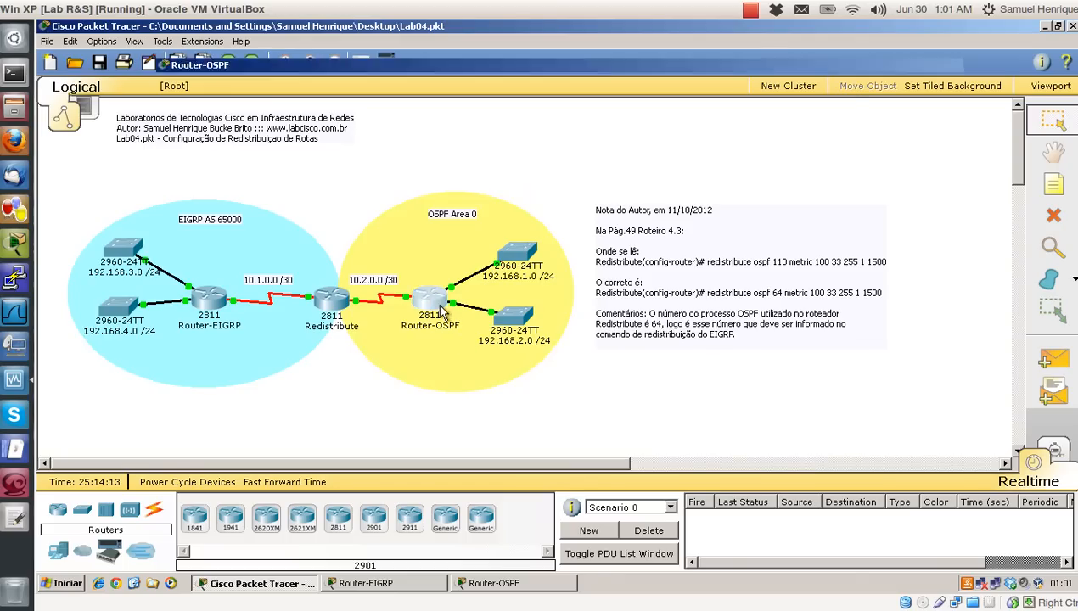
left_click_drag(466, 116, 723, 116)
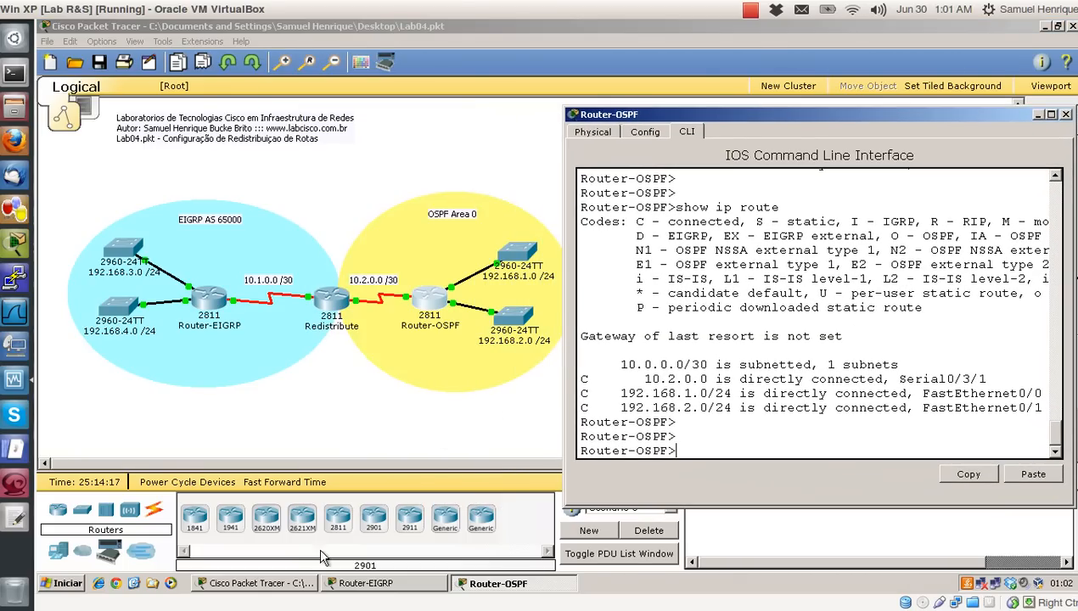
left_click(352, 583)
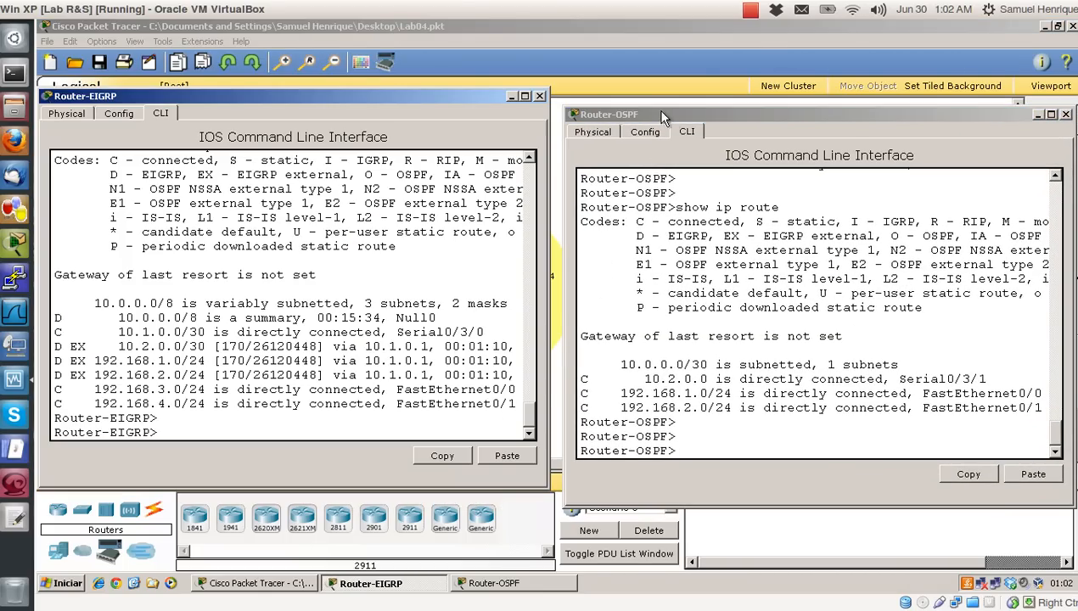
left_click_drag(661, 111, 652, 92)
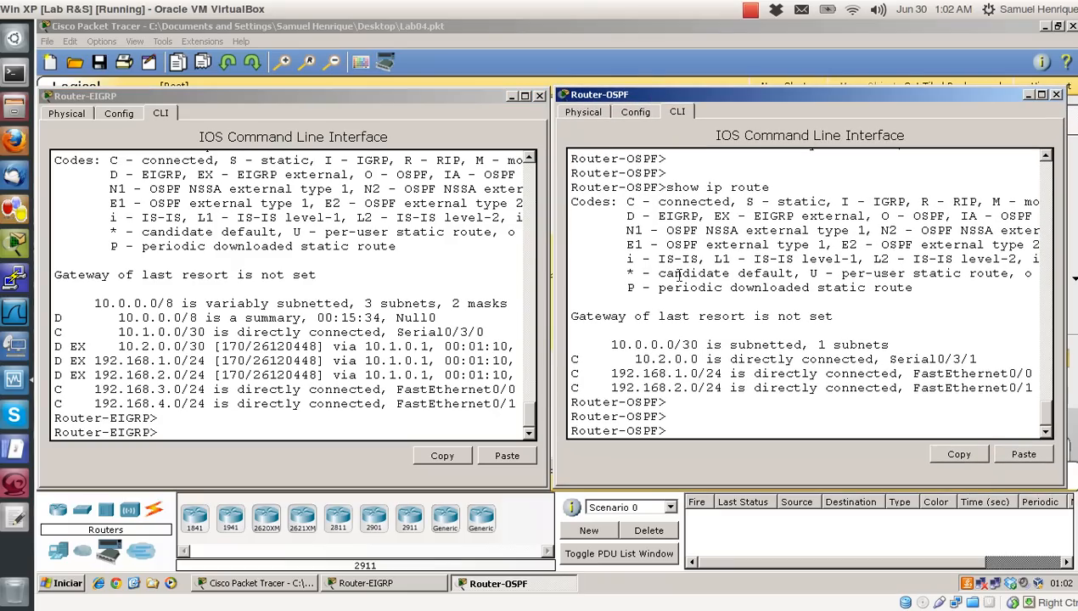
Step: On Router-OSPF, highlight the connected routes of the earlier table, clear the mistaken "router" entry and run "show ip route"
key("Return")
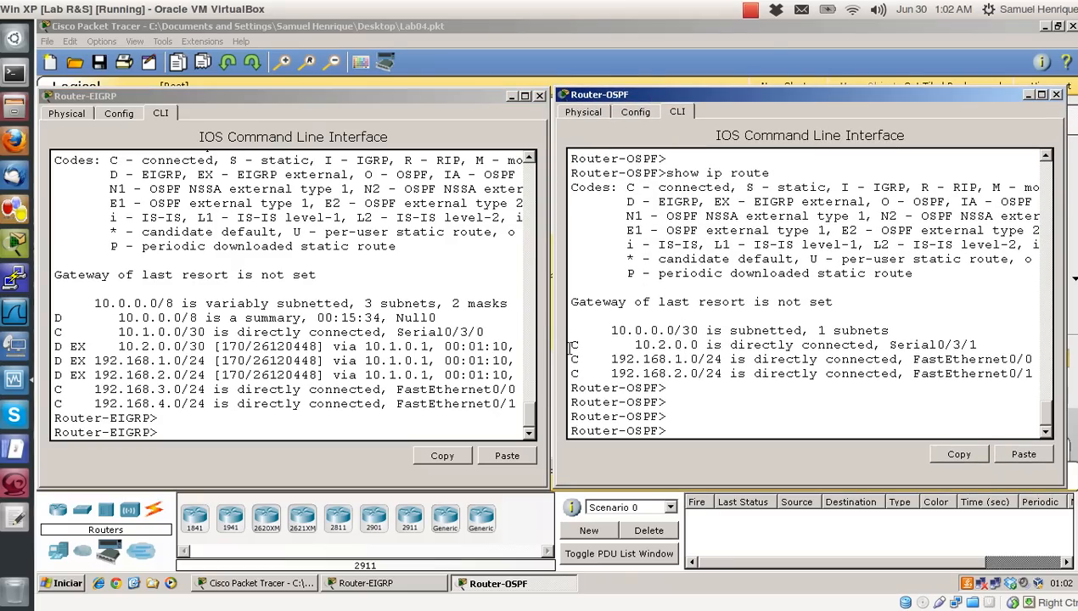
left_click_drag(570, 345, 1019, 374)
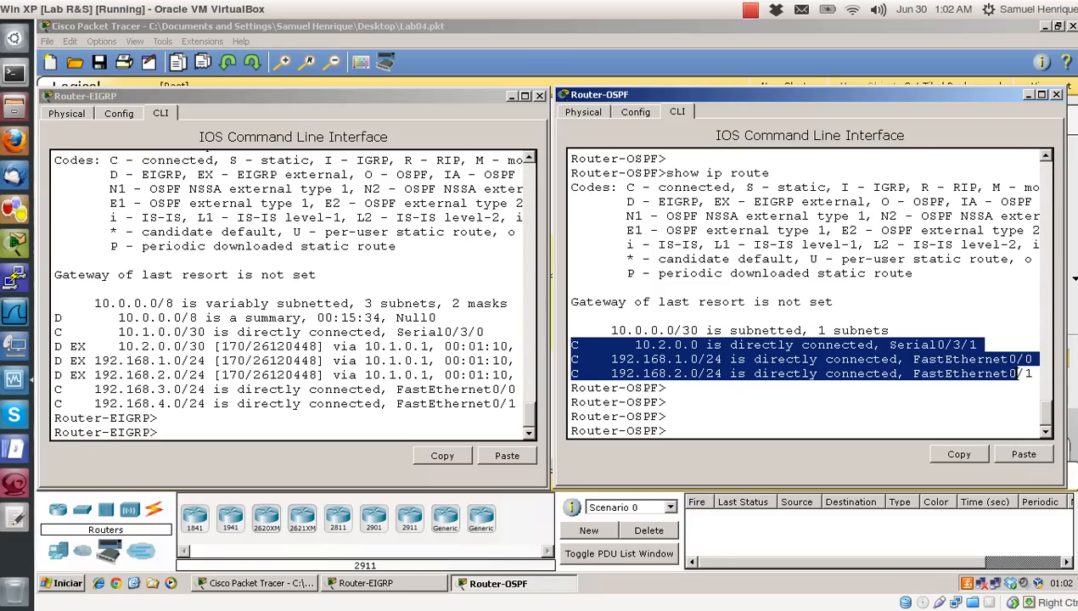
left_click(869, 393)
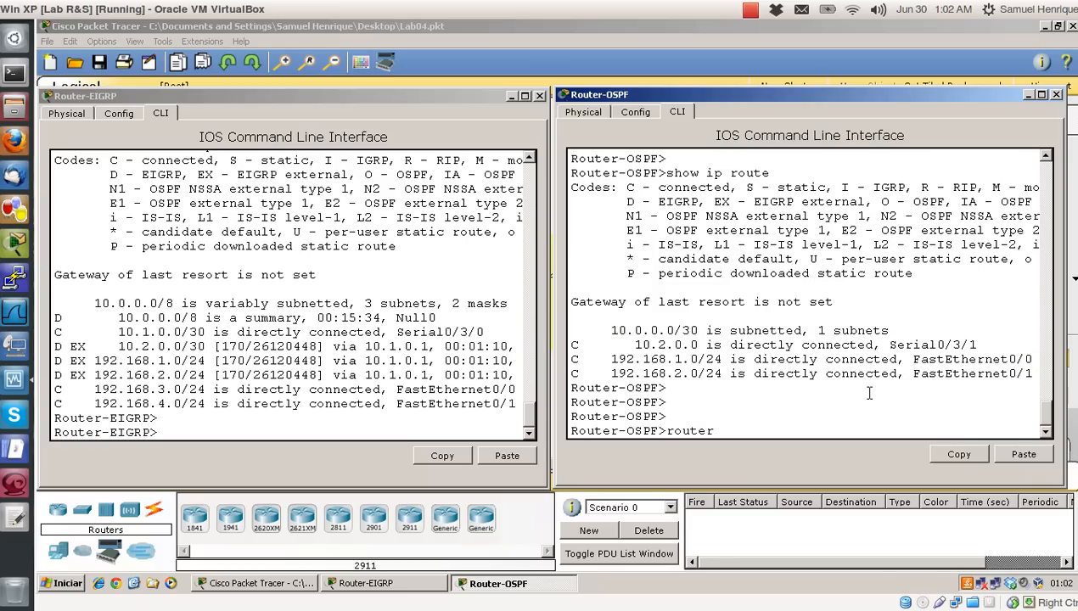
key("BackSpace")
key("BackSpace")
key("BackSpace")
key("BackSpace")
key("BackSpace")
key("BackSpace")
type("show ip route")
key("Return")
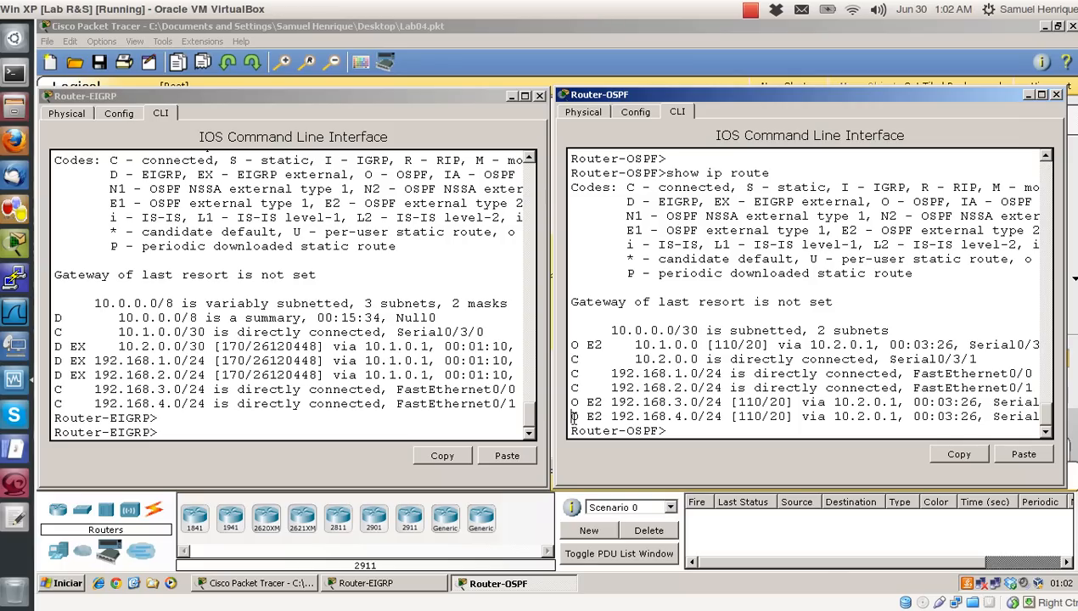
Step: Highlight the O E2 routes to 192.168.3.0/24 and 192.168.4.0/24 on Router-OSPF and the D EX routes to 192.168.1.0/24 and 192.168.2.0/24 on Router-EIGRP
left_click_drag(573, 417, 999, 417)
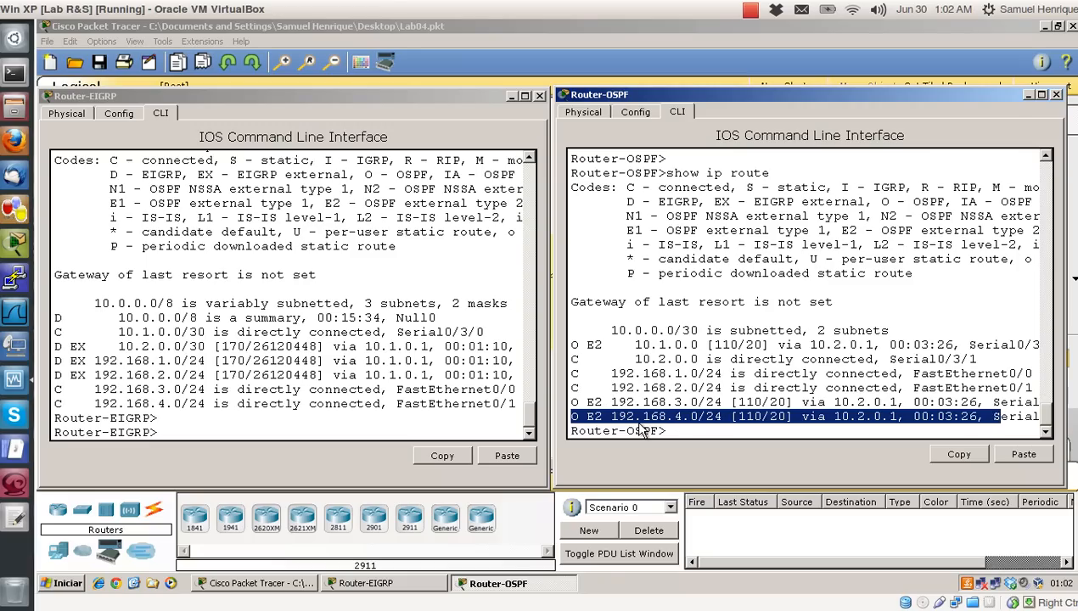
left_click(666, 400)
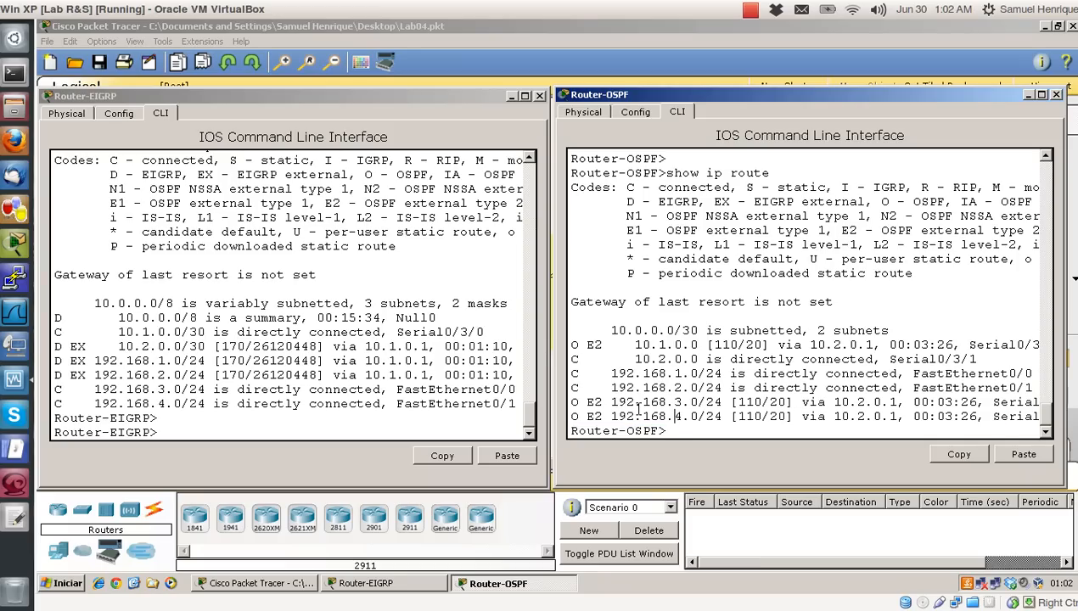
left_click_drag(569, 399, 611, 416)
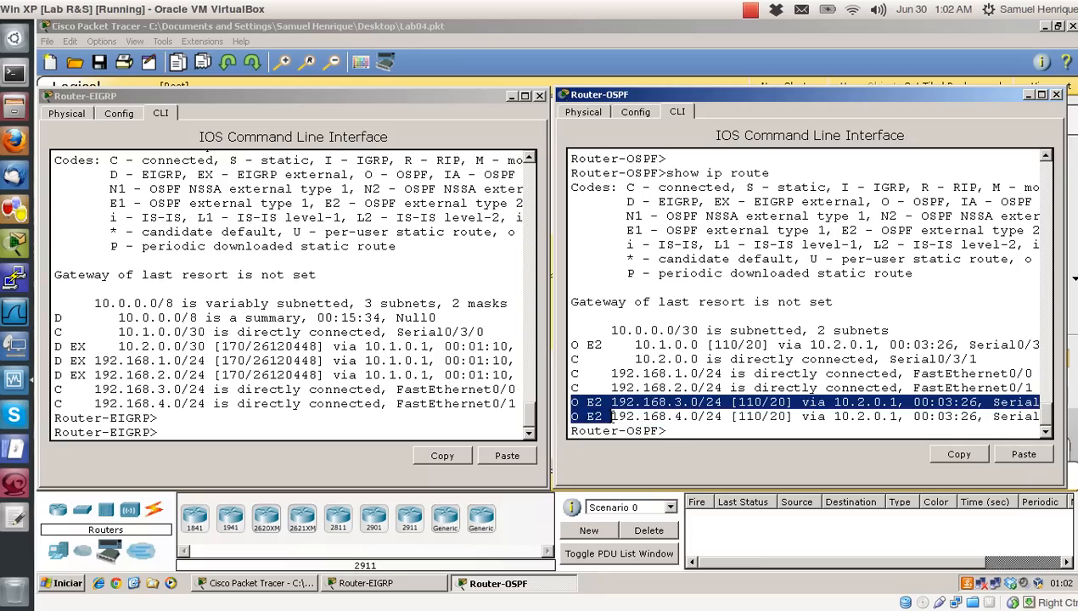
left_click(635, 416)
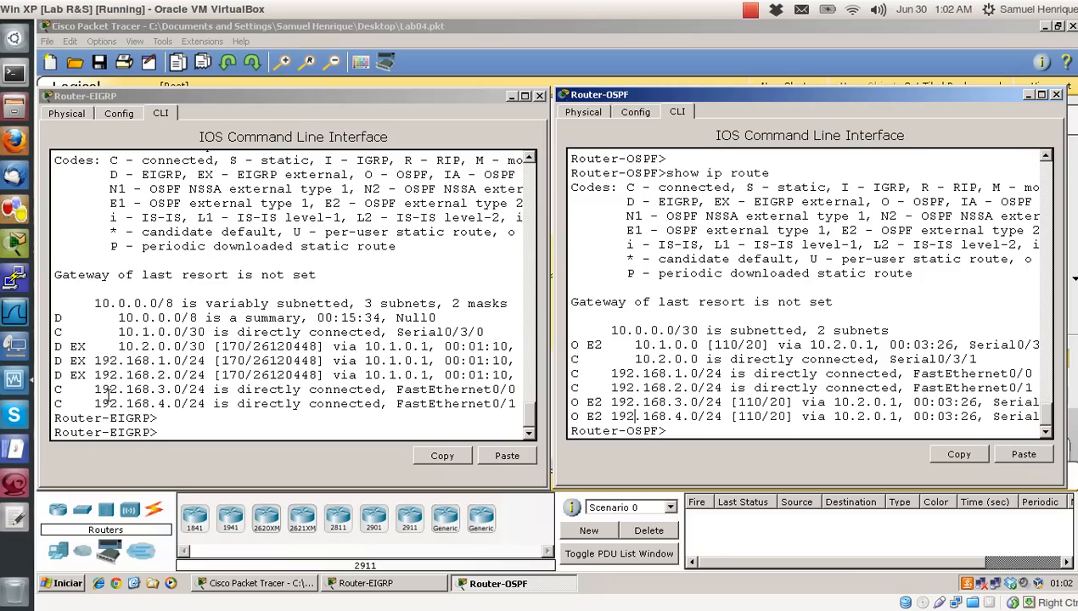
left_click_drag(212, 374, 51, 361)
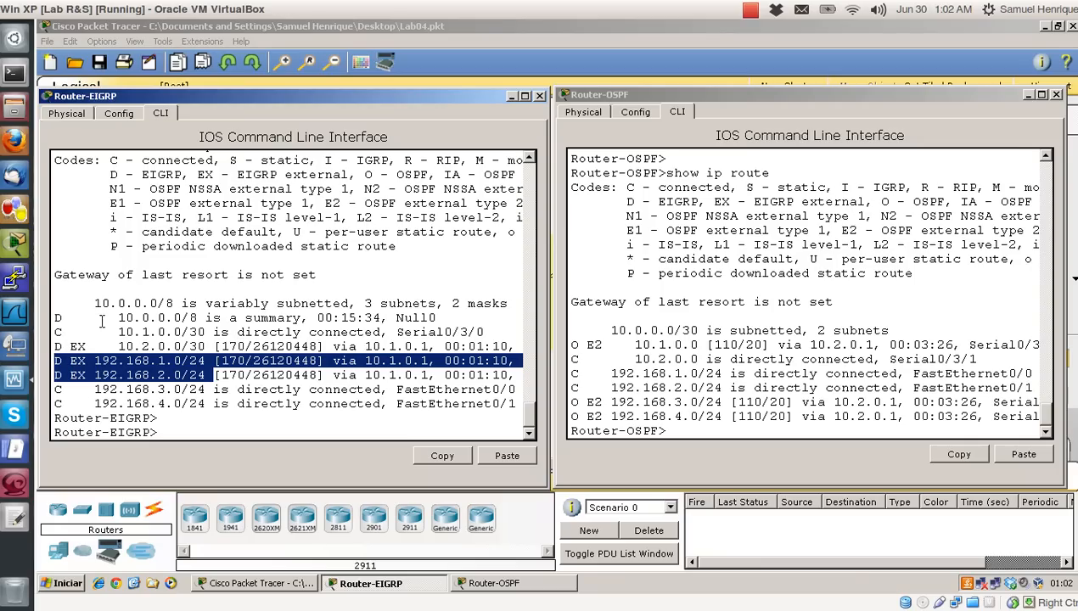
left_click(150, 402)
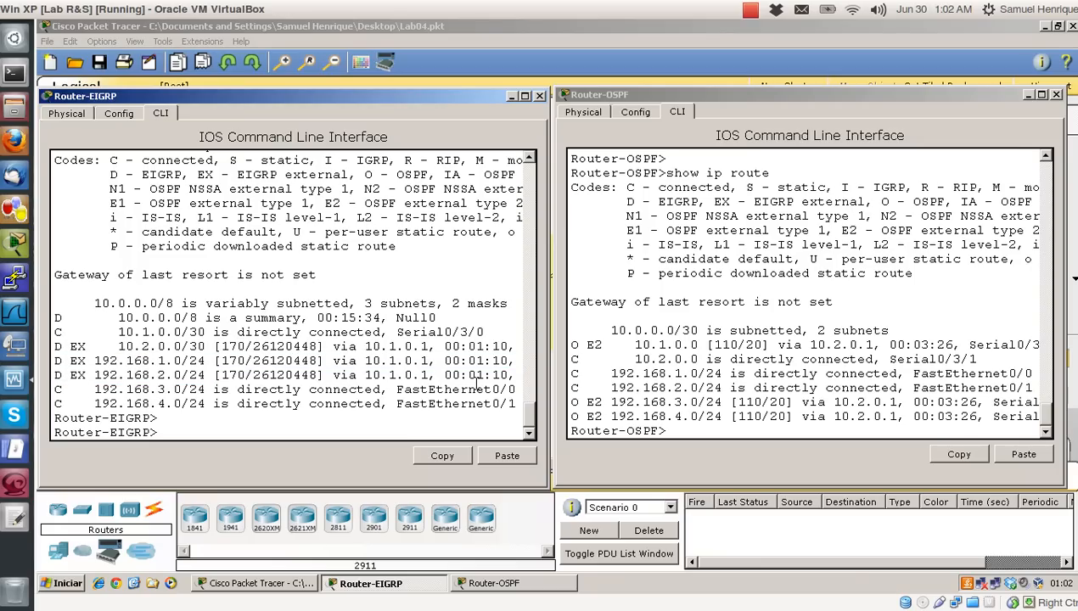
Step: Compare the administrative distances of the external routes on Router-OSPF and Router-EIGRP, then close both router windows
left_click(736, 401)
left_click_drag(737, 402, 762, 402)
left_click(765, 402)
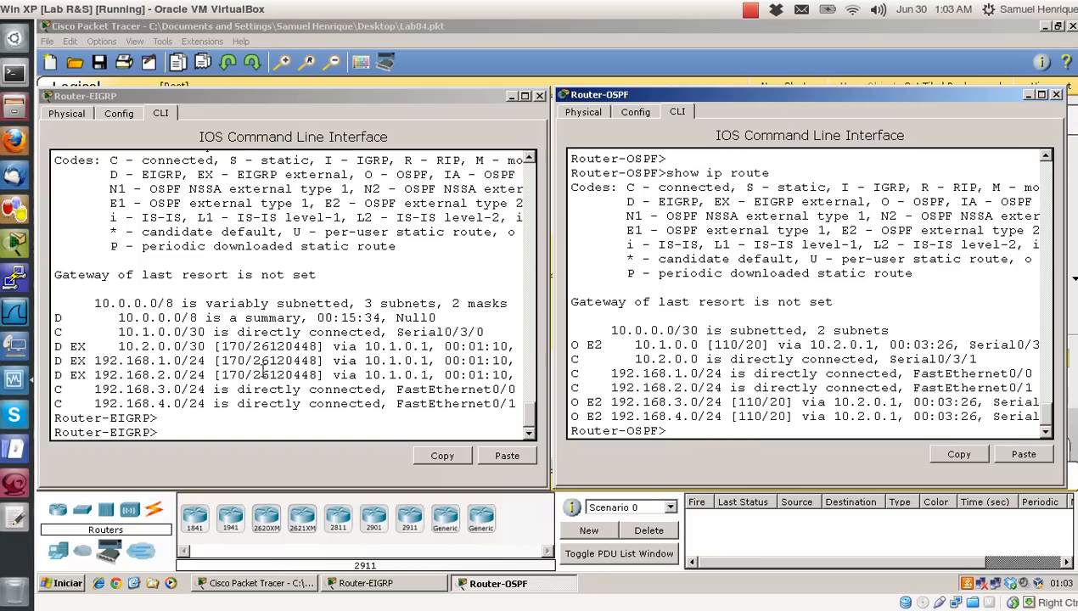
left_click(149, 400)
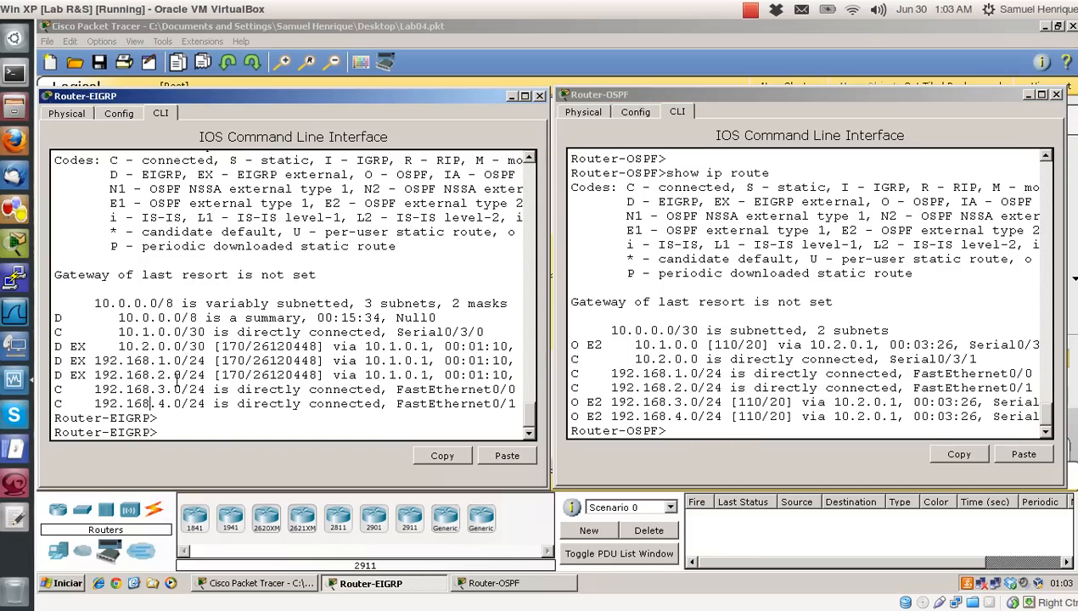
double_click(223, 375)
left_click(236, 402)
left_click(538, 95)
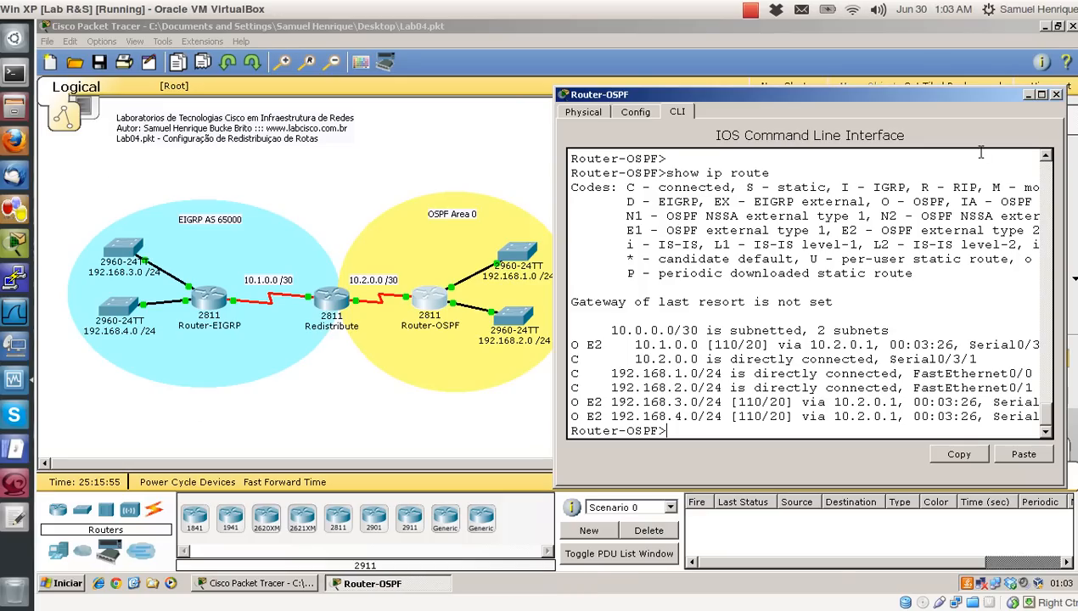
left_click(1057, 95)
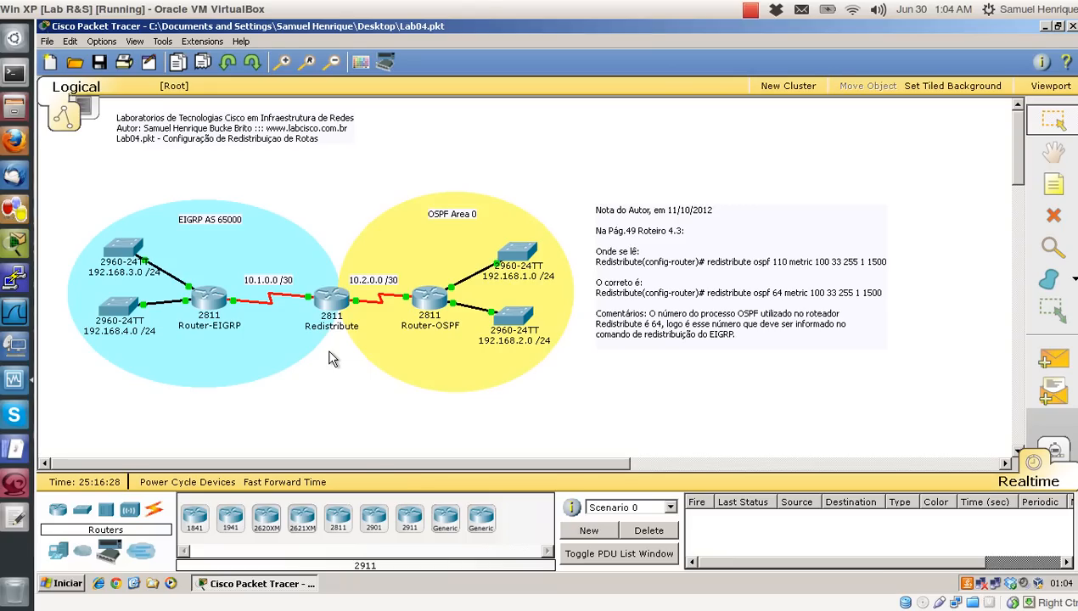
Step: Open the Redistribute router's command line in a maximized window and run "show ip protocols"
left_click(331, 298)
left_click(790, 113)
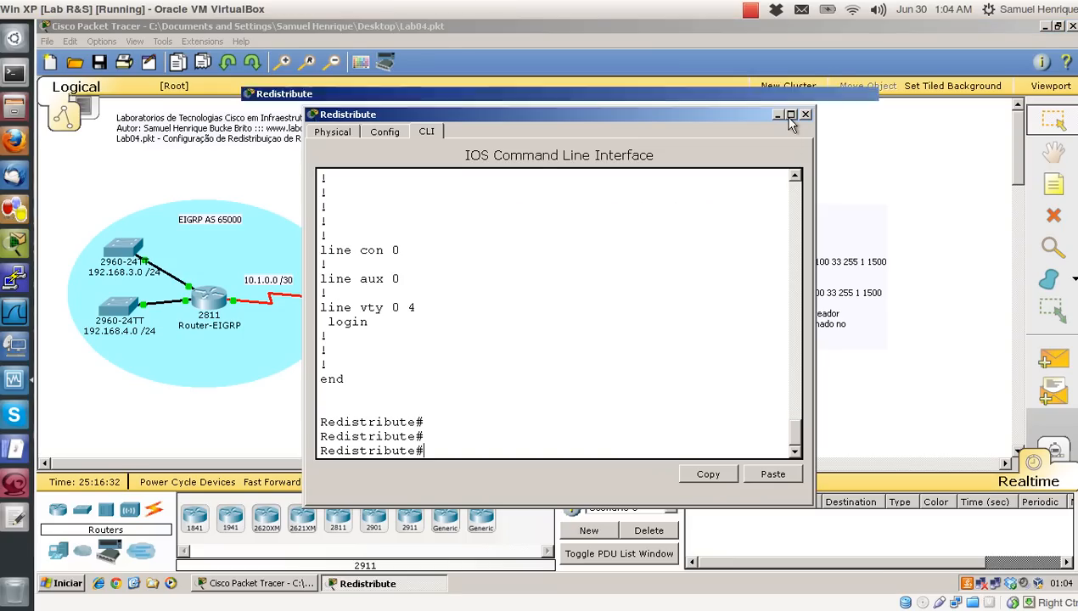
key("Return")
key("Return")
key("Return")
type("show ")
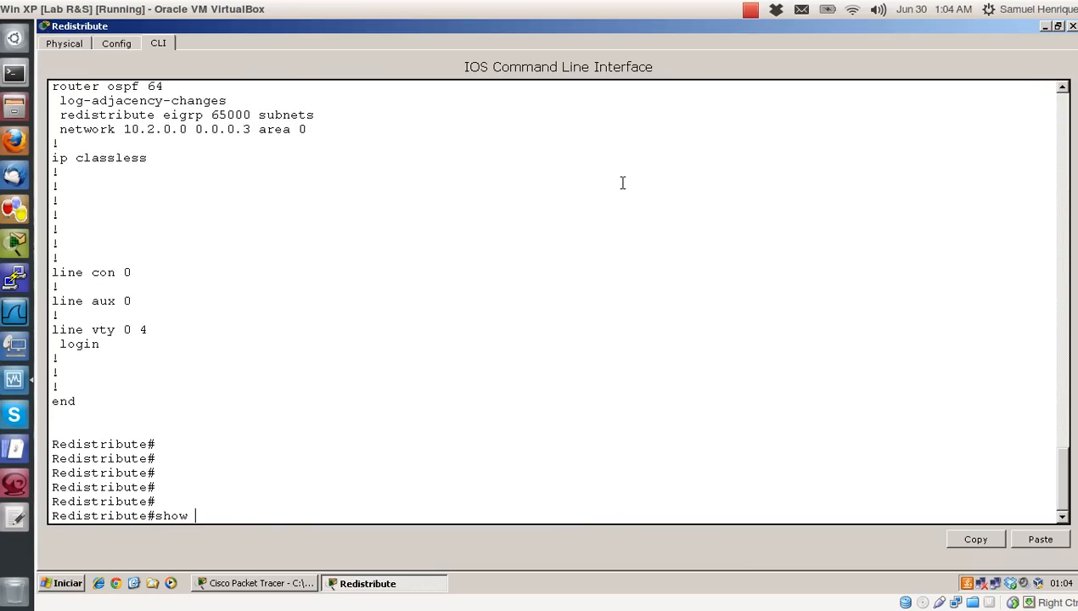
type("ip prot")
key("Tab")
key("Return")
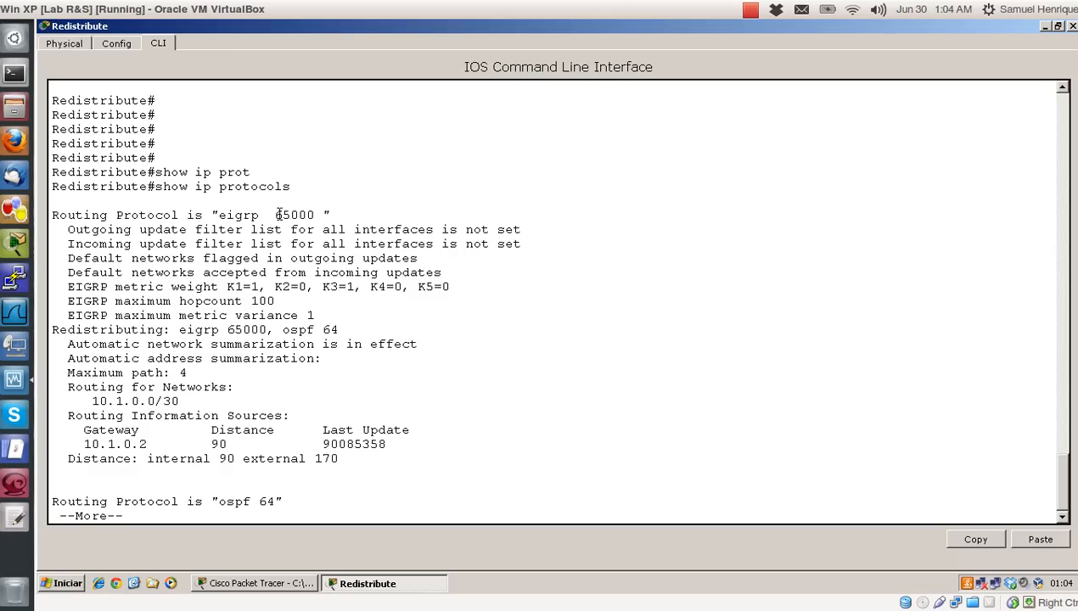
Step: Review the full protocol output on Redistribute, highlighting the EIGRP AS number 65000 and the OSPF process number 64
scroll(300, 221, "up", 5)
scroll(301, 222, "down", 5)
left_click_drag(276, 220, 311, 215)
key("space")
left_click_drag(280, 272, 252, 271)
left_click(342, 389)
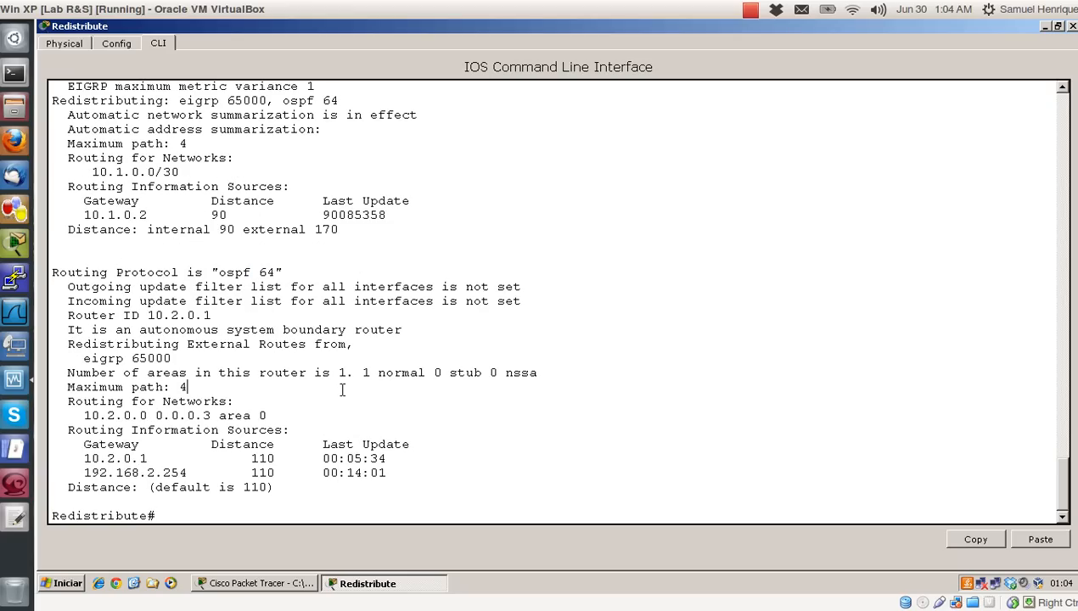
Step: Run "show run" on Redistribute and page through the running configuration to the EIGRP and OSPF routing sections
key("Return")
key("Return")
type("show run")
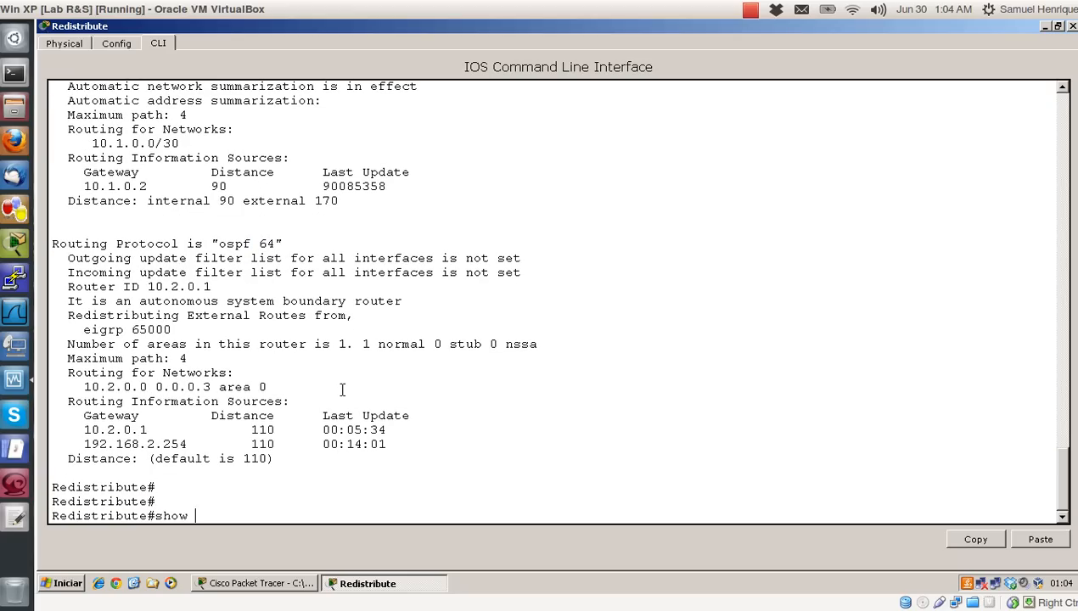
key("Return")
key("space")
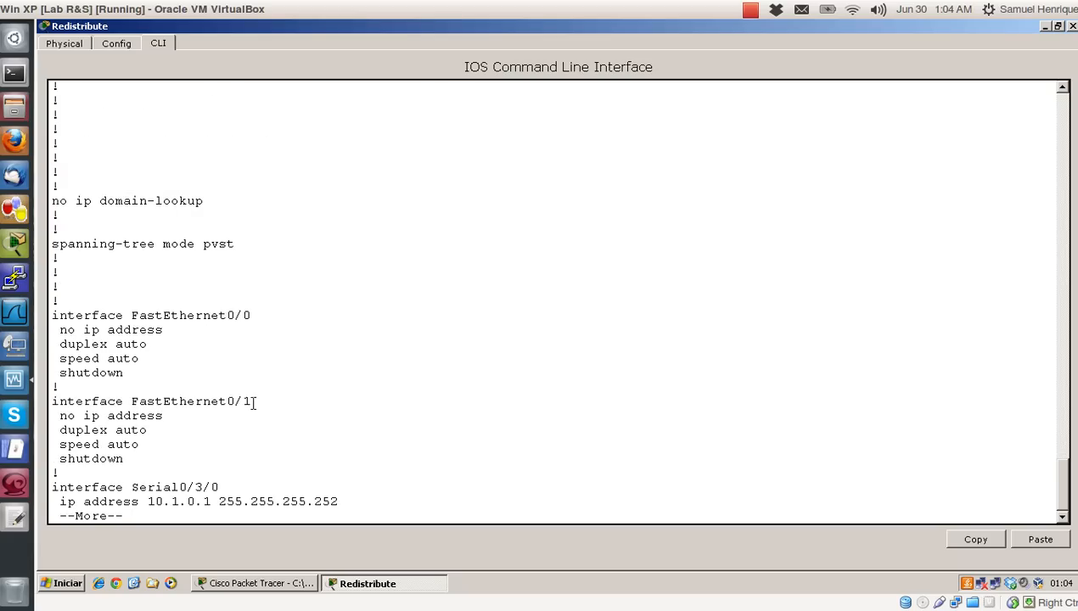
key("space")
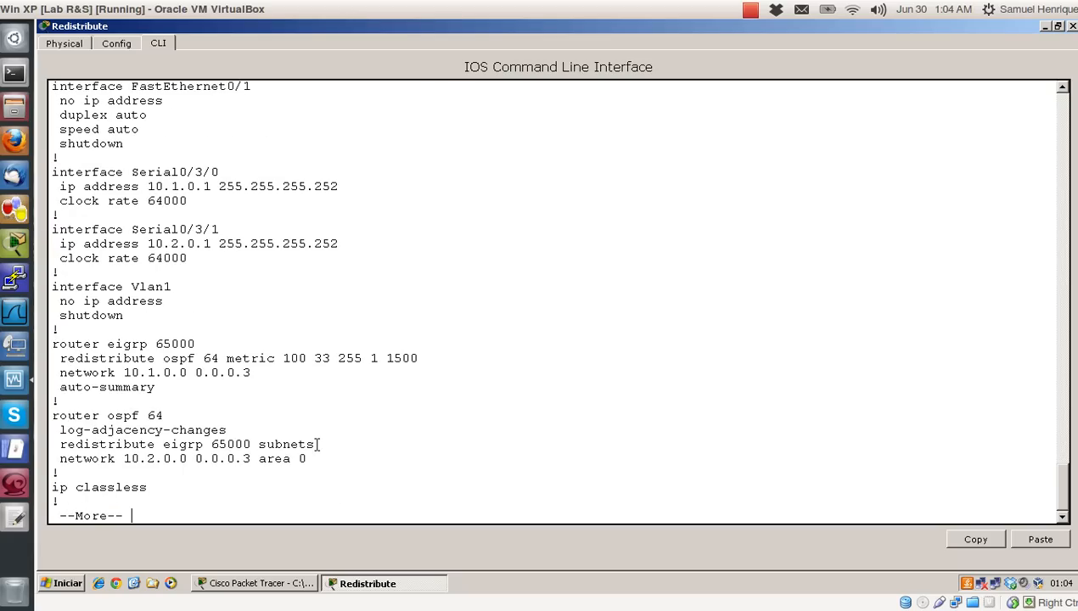
left_click_drag(314, 442, 58, 444)
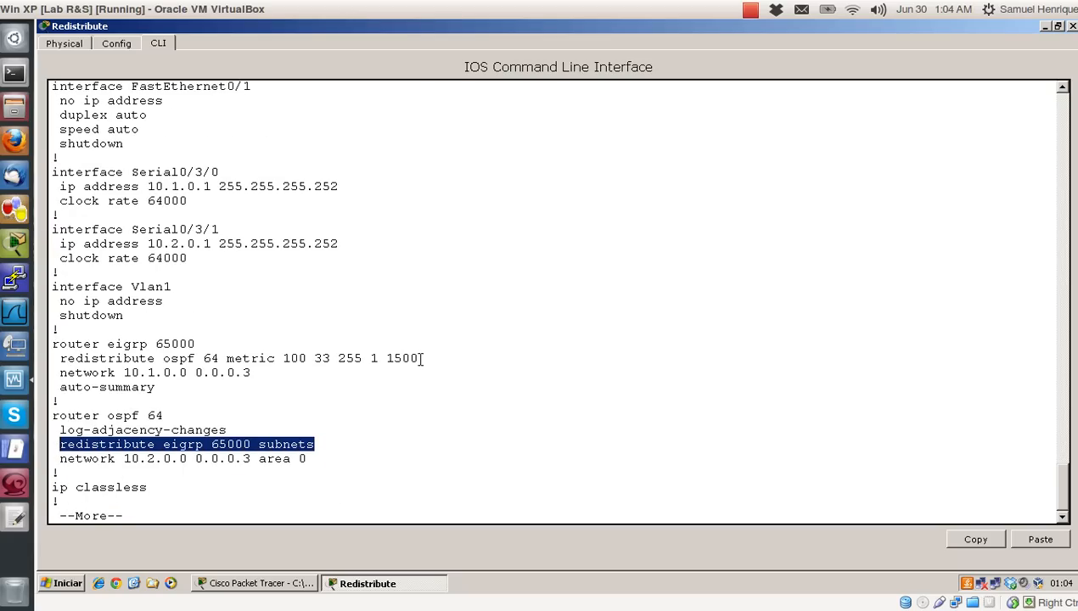
left_click_drag(423, 358, 57, 358)
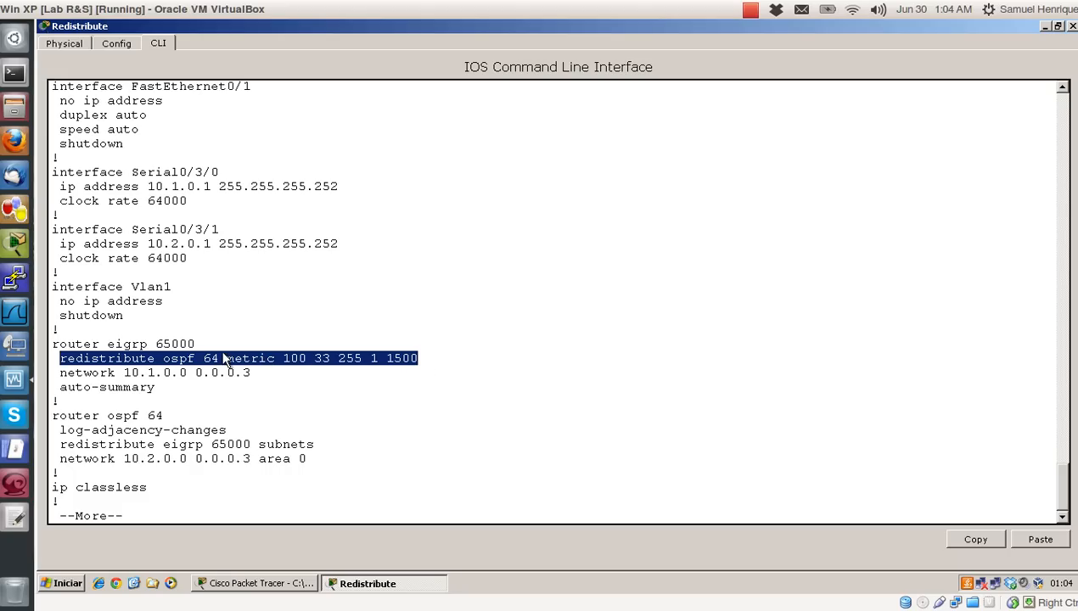
left_click(301, 444)
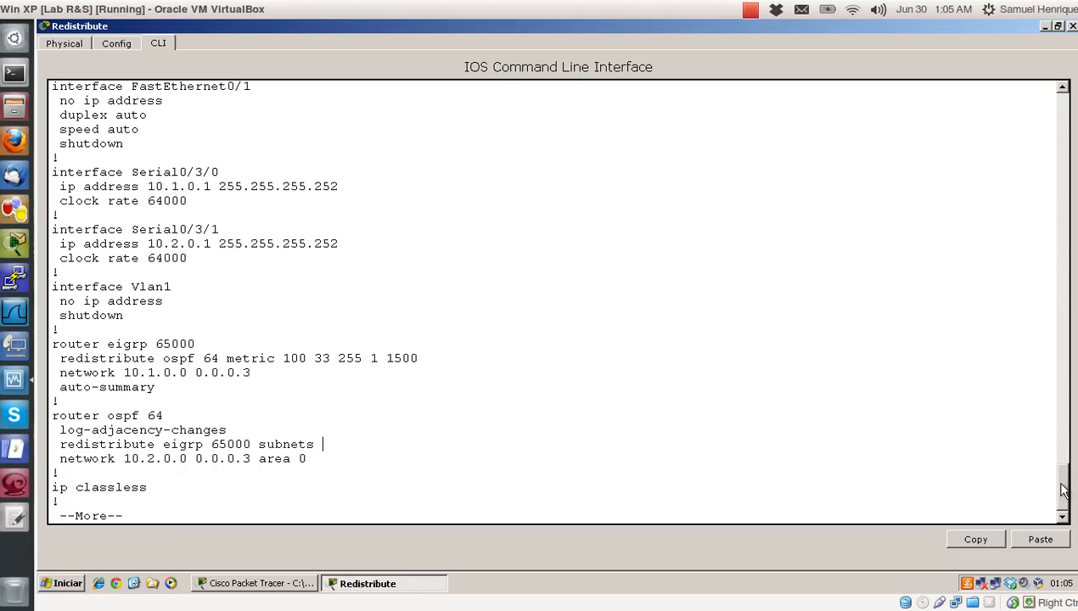
Step: Page to the end of the running configuration, restore the Redistribute window's size and close it
key("space")
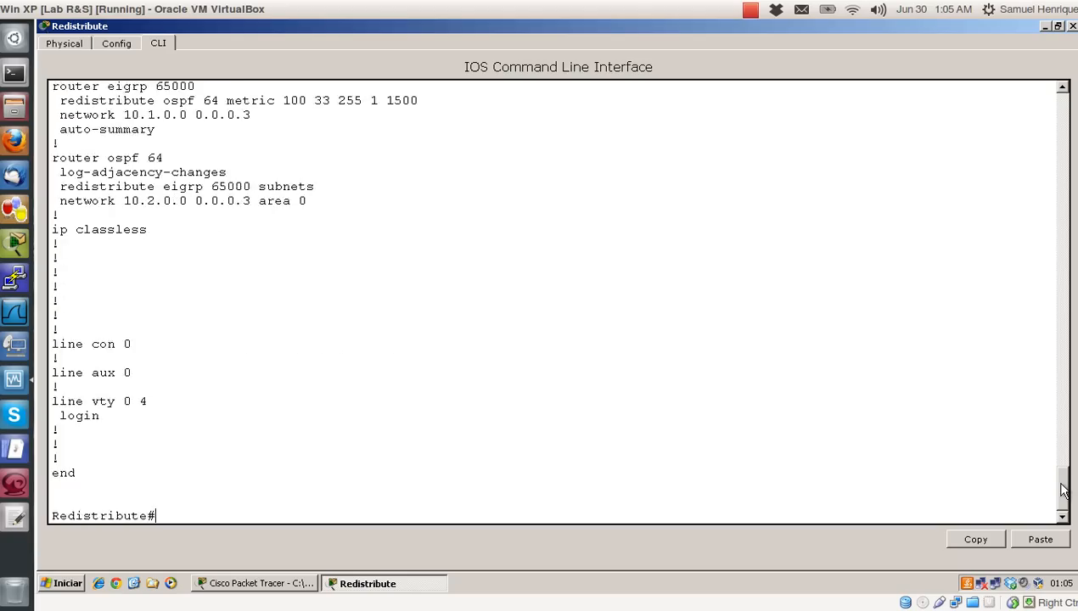
left_click(1058, 26)
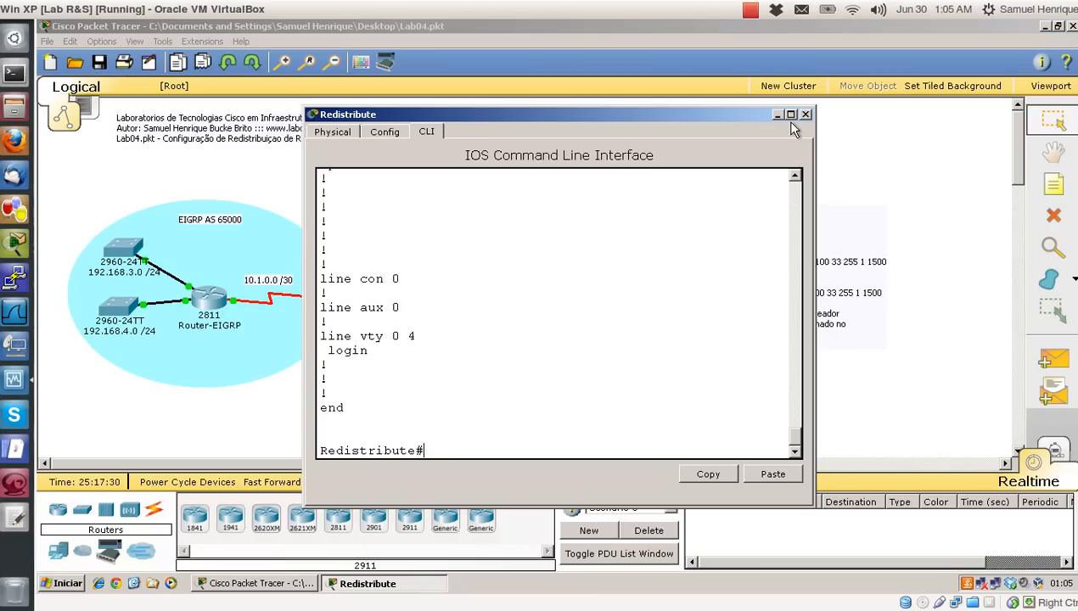
left_click(805, 115)
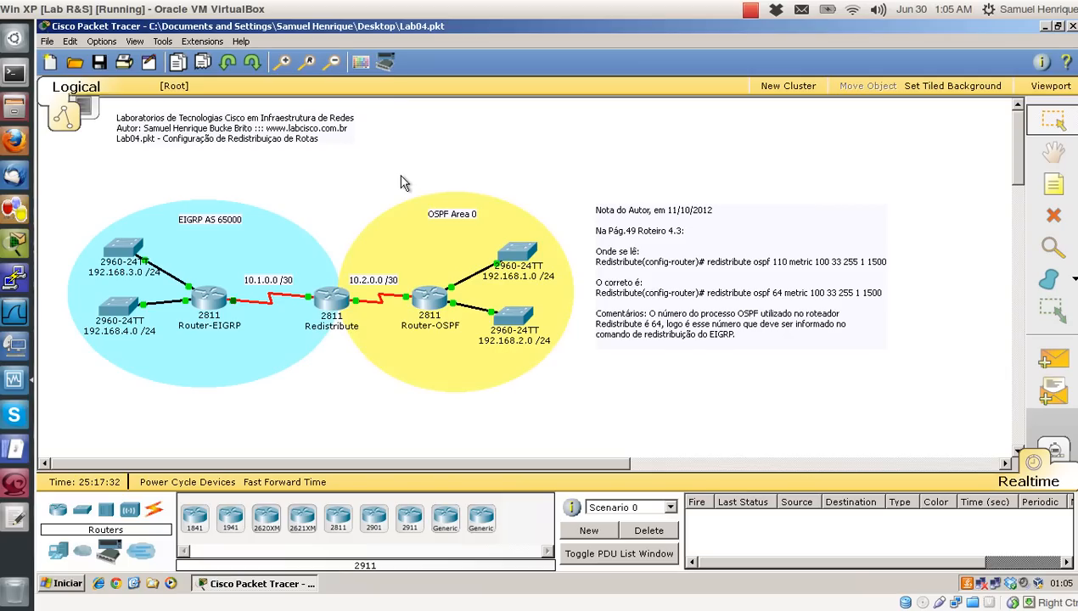